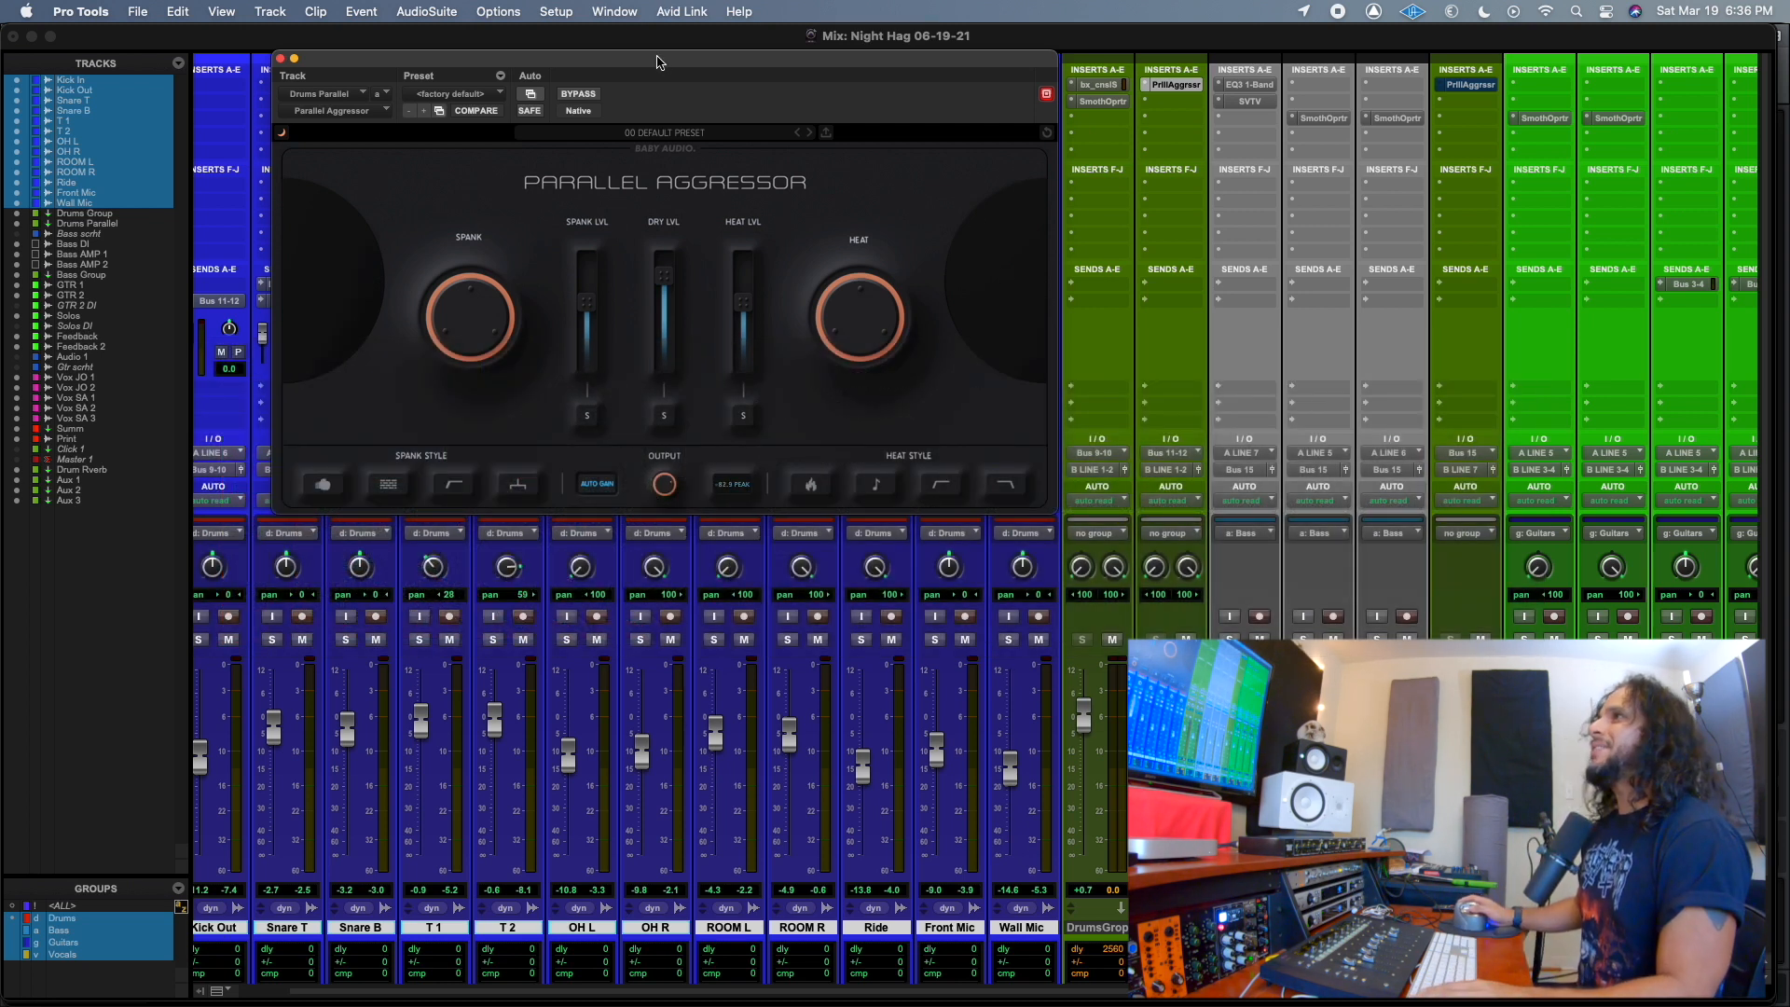
Switch the Parallel Aggressor interface to the grey color theme and reposition the plug-in window over the mixer.
mouse_move(667, 60)
mouse_down()
mouse_move(859, 274)
mouse_move(768, 124)
mouse_move(623, 44)
mouse_move(709, 54)
mouse_move(690, 82)
mouse_up()
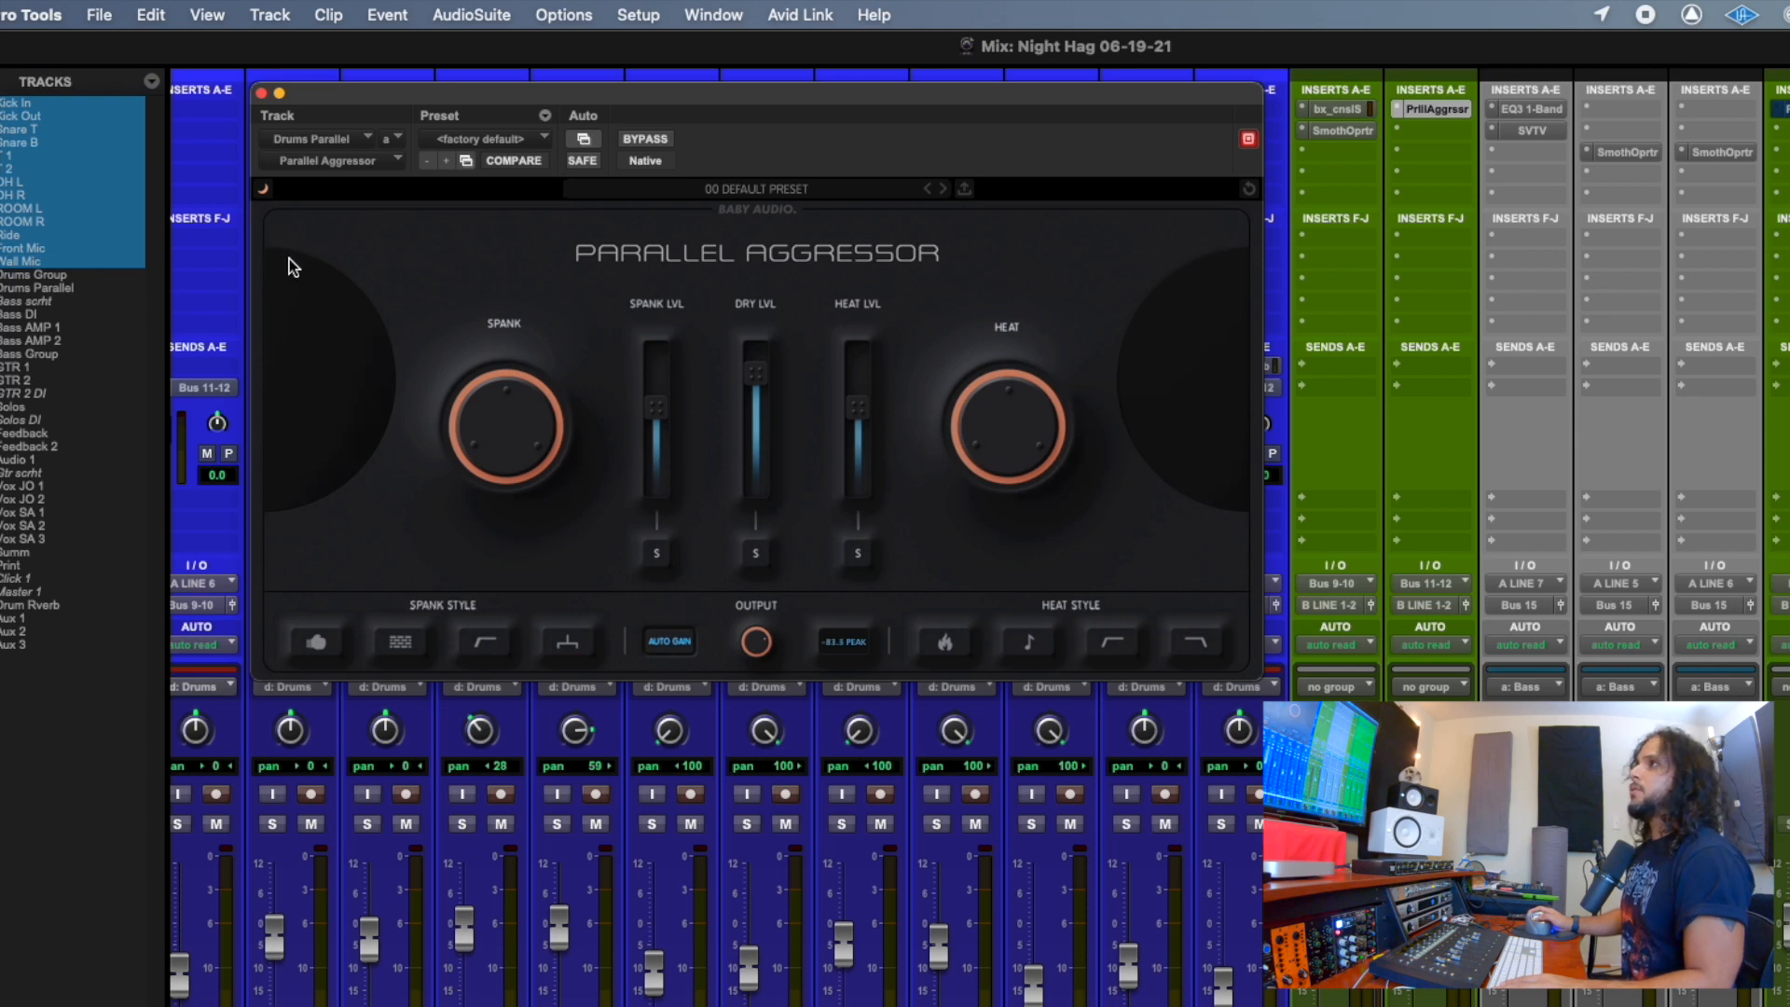
click(265, 191)
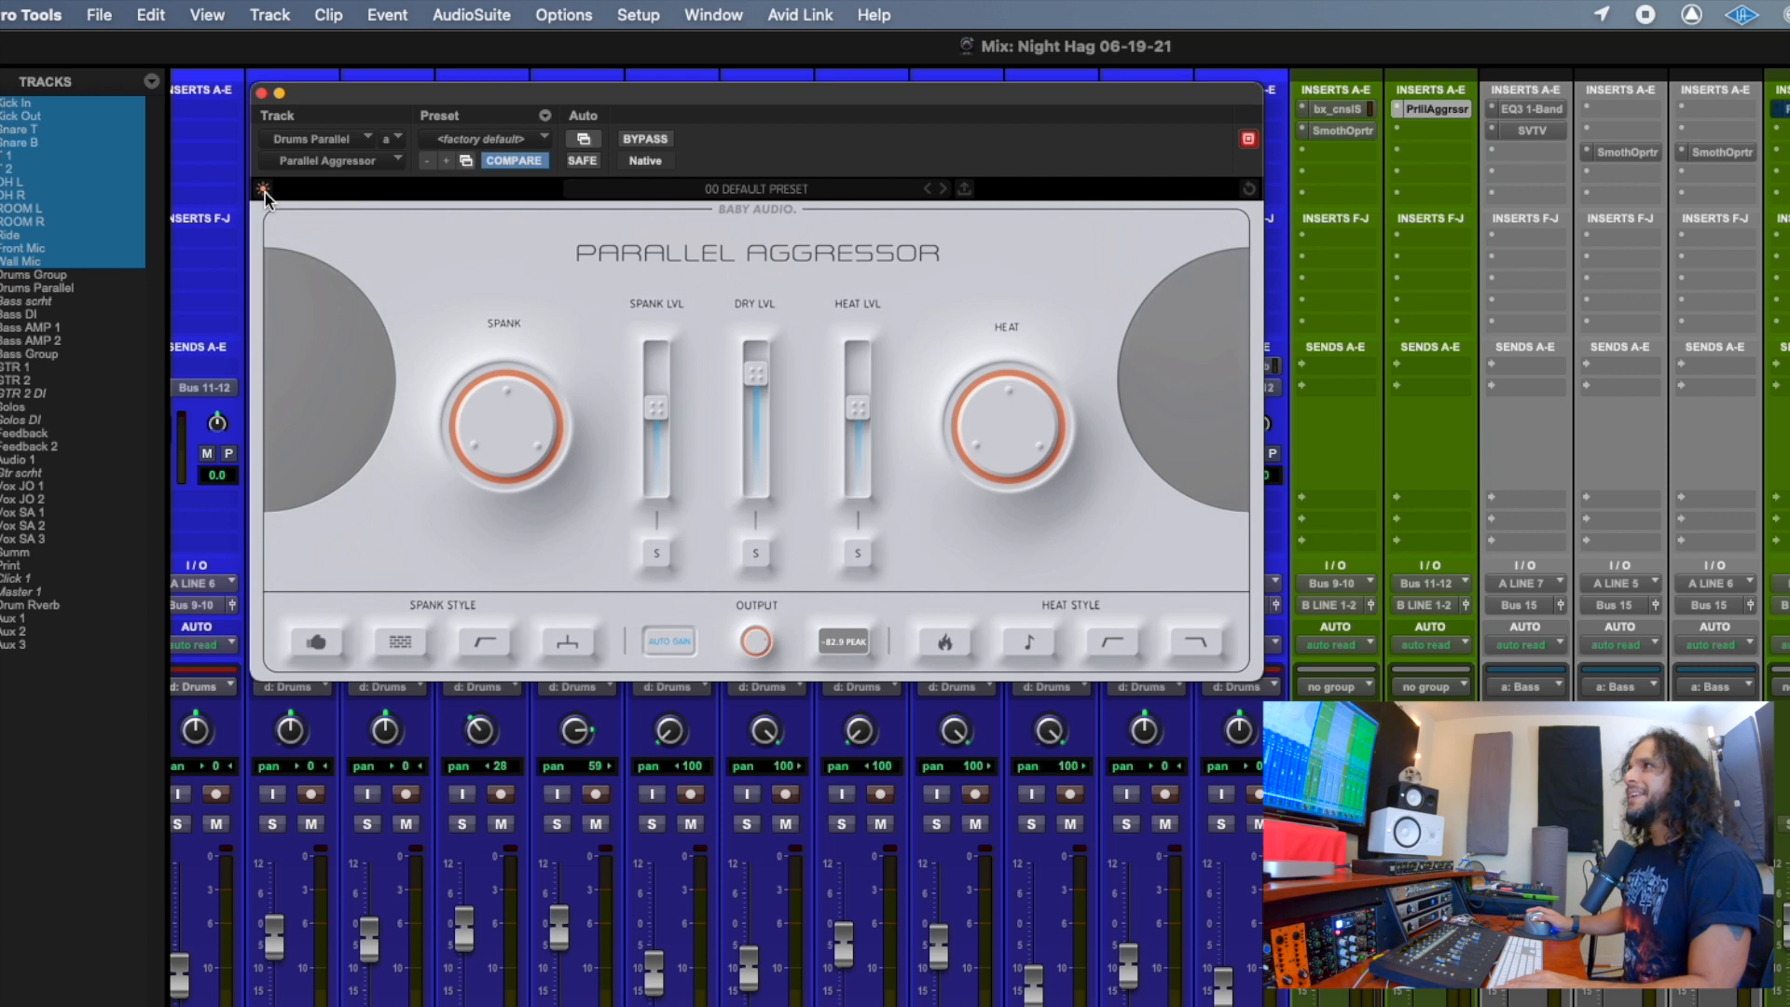
click(265, 191)
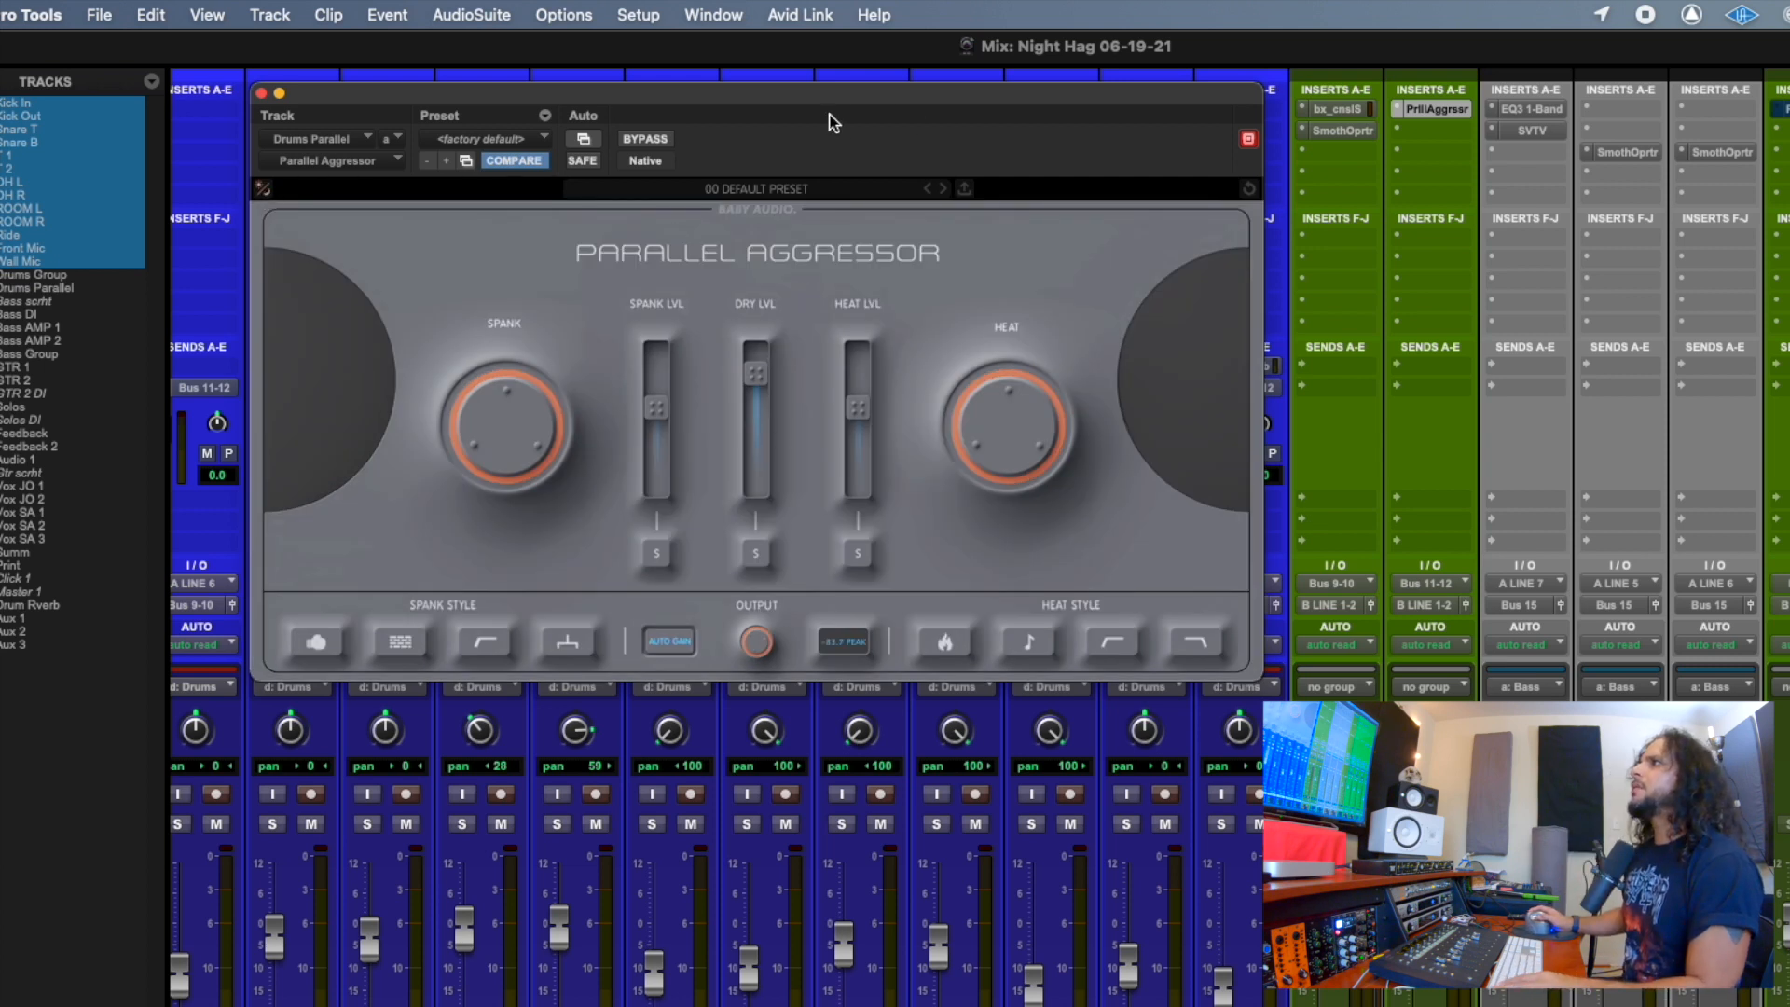
mouse_move(818, 86)
mouse_down()
mouse_move(836, 108)
mouse_move(831, 30)
mouse_move(819, 99)
mouse_move(825, 71)
mouse_up()
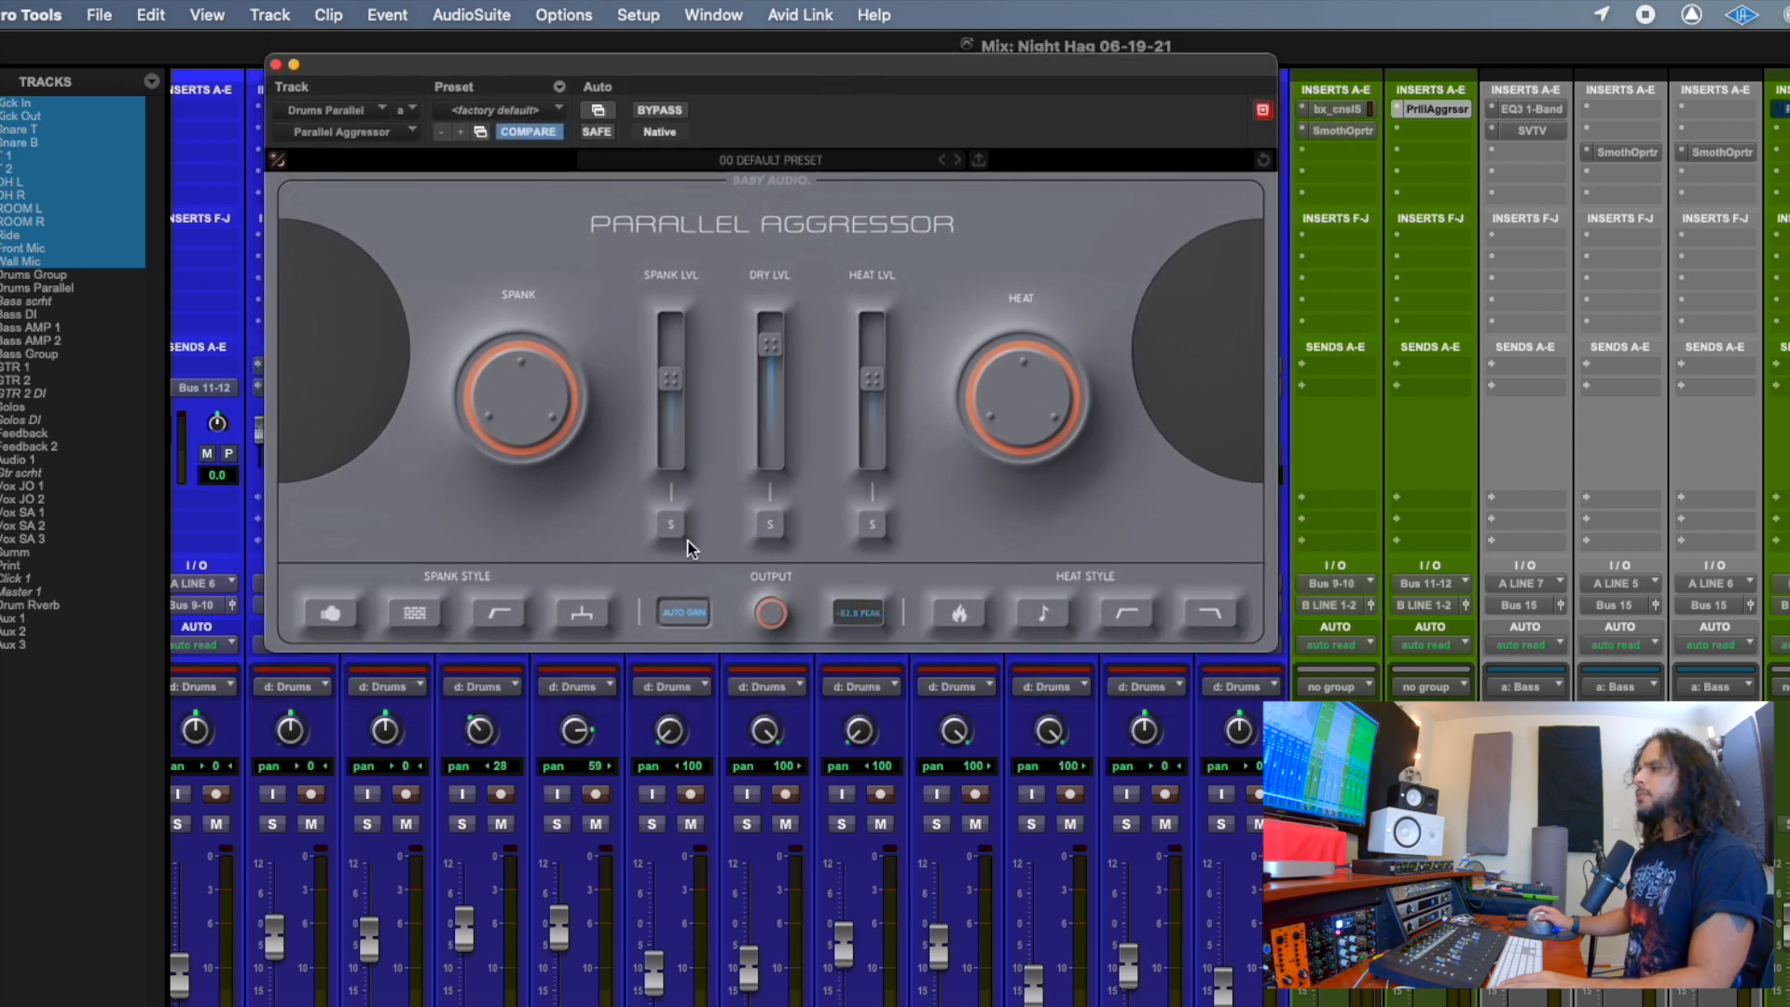
Raise the Spank level slightly above -10 dB and lower the Dry level to about -4.2 dB.
mouse_move(649, 390)
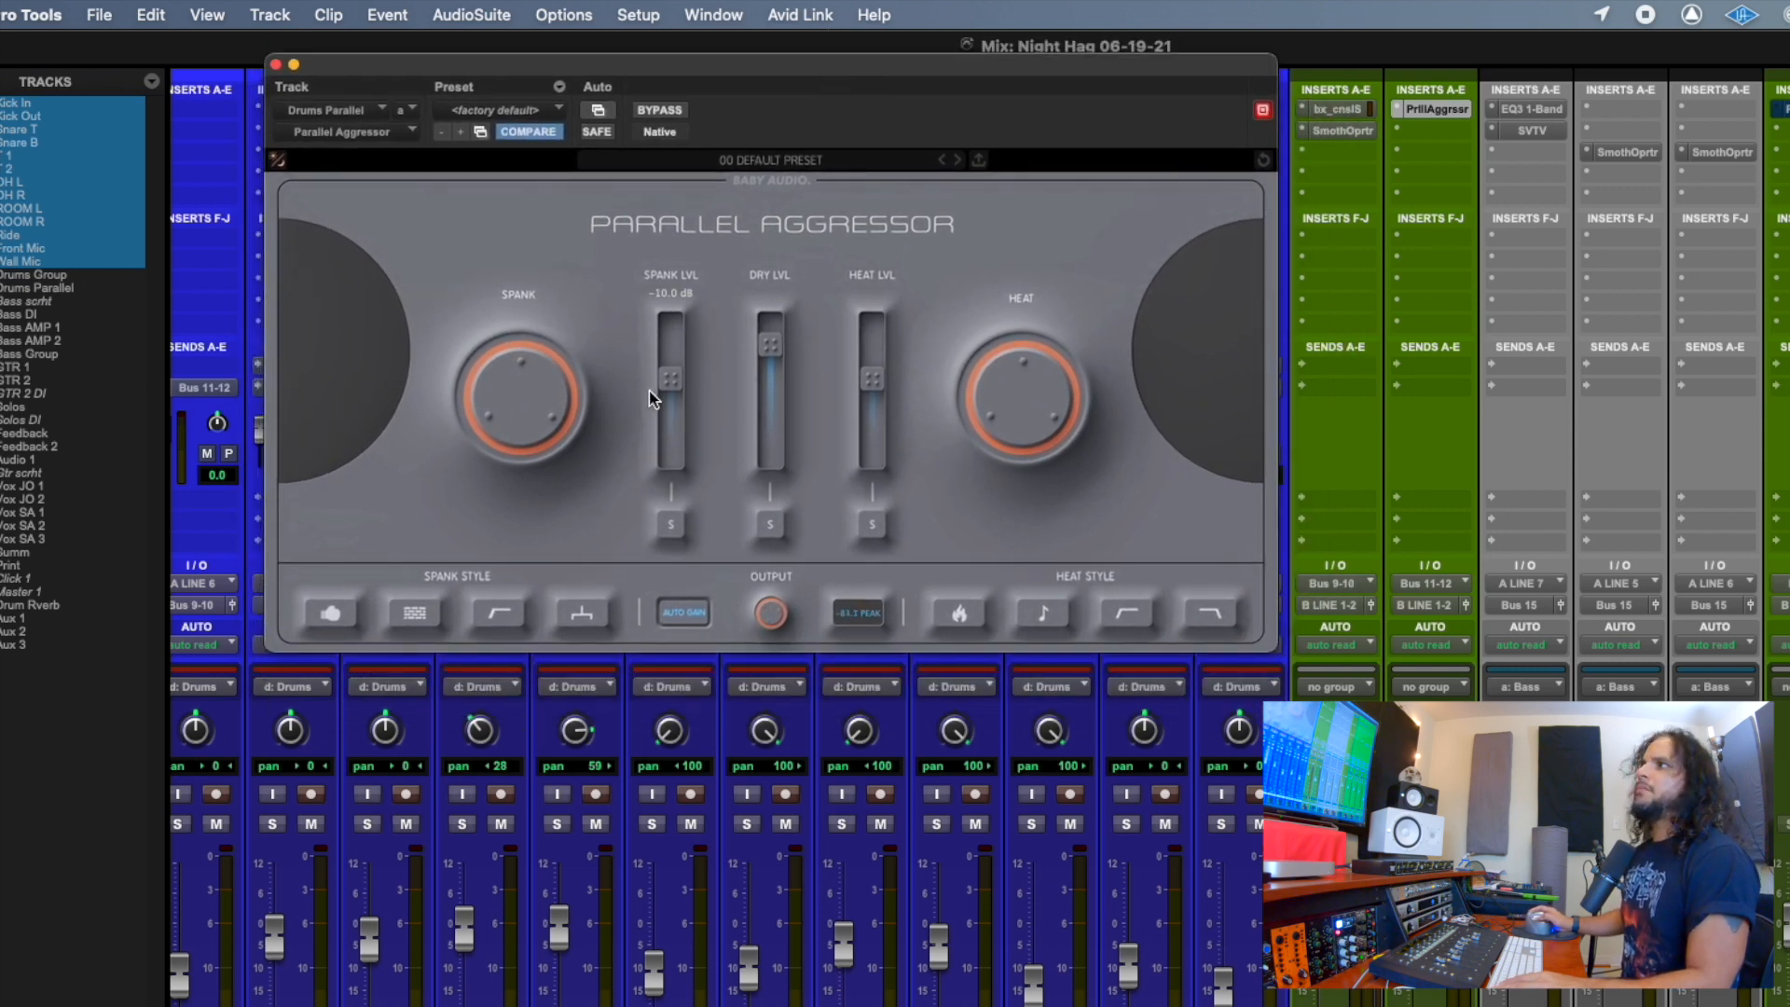
mouse_move(679, 388)
mouse_down()
mouse_move(664, 349)
mouse_move(666, 371)
mouse_up()
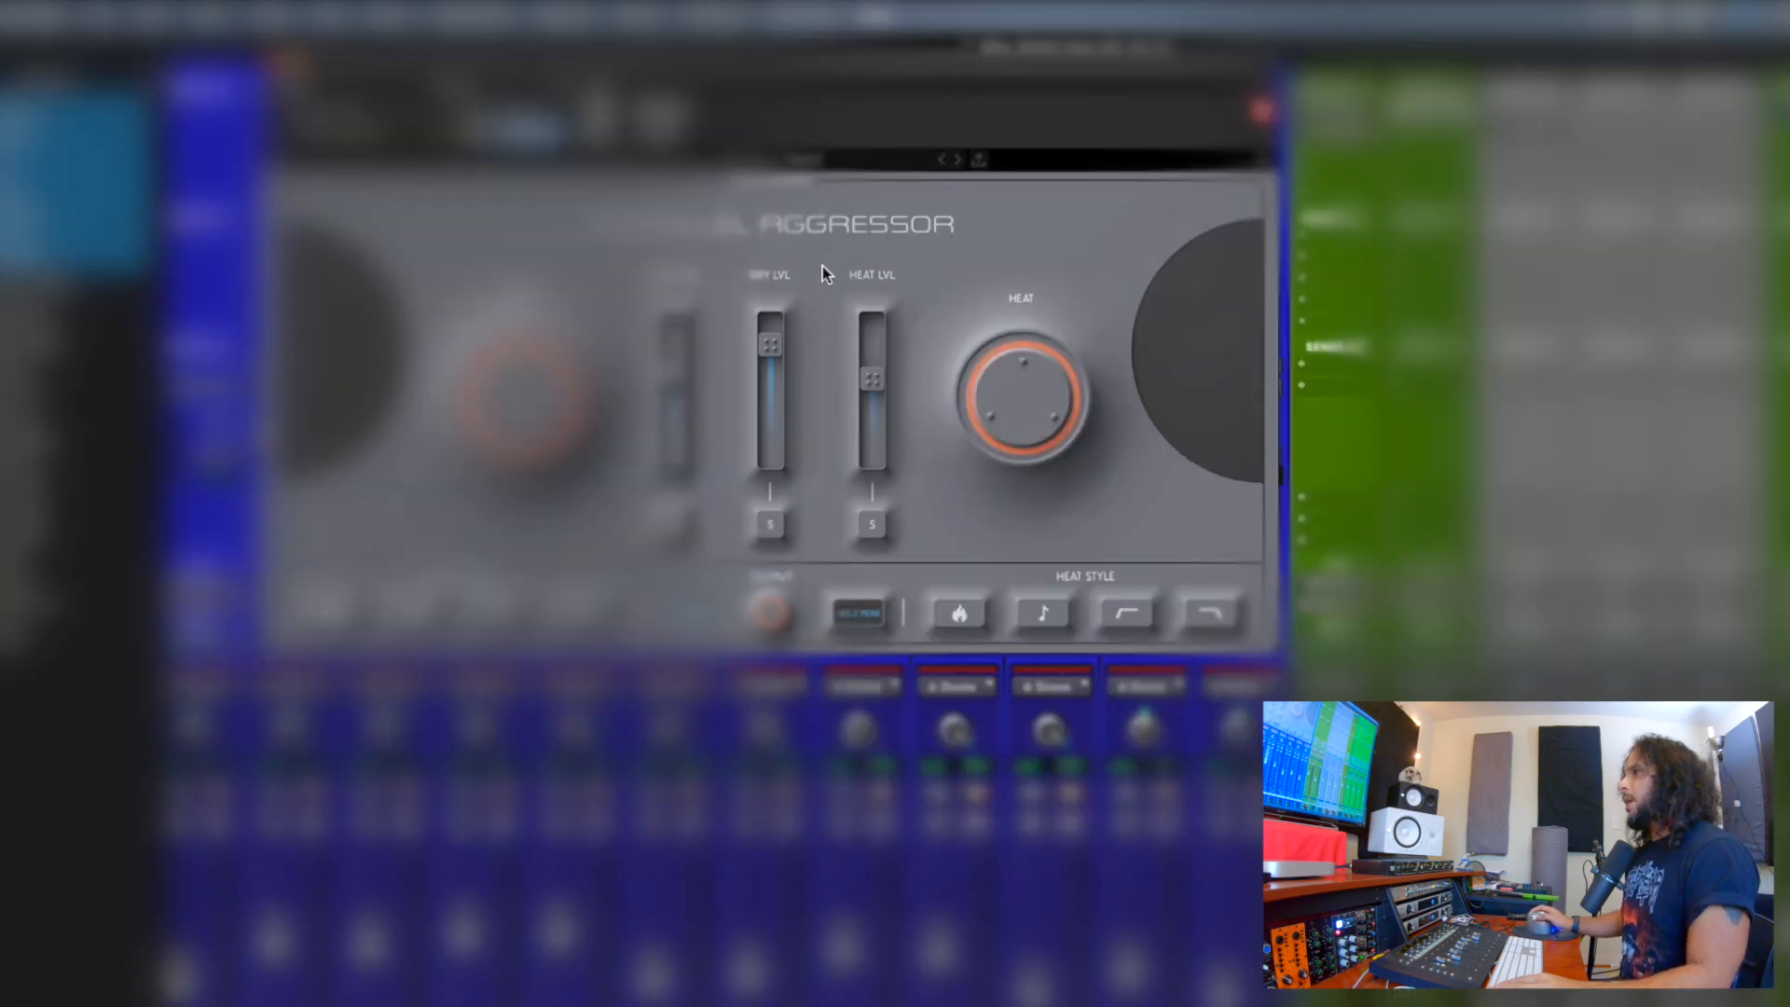
mouse_move(1013, 433)
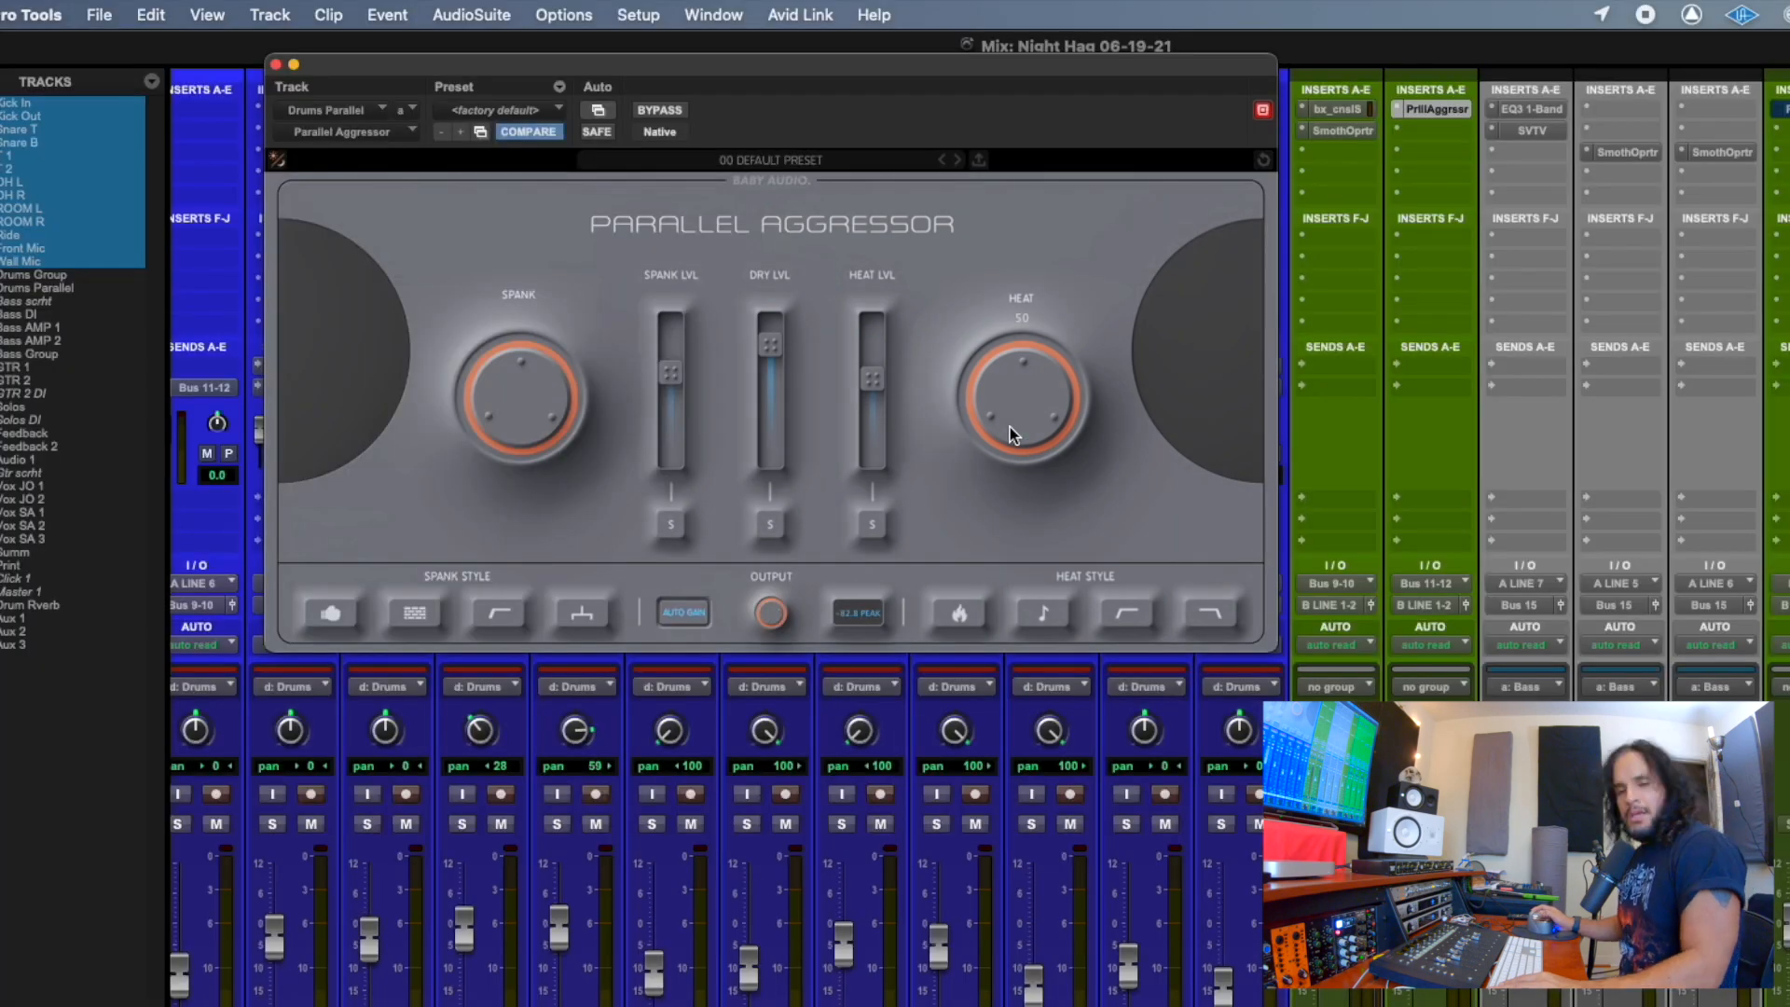
mouse_move(893, 416)
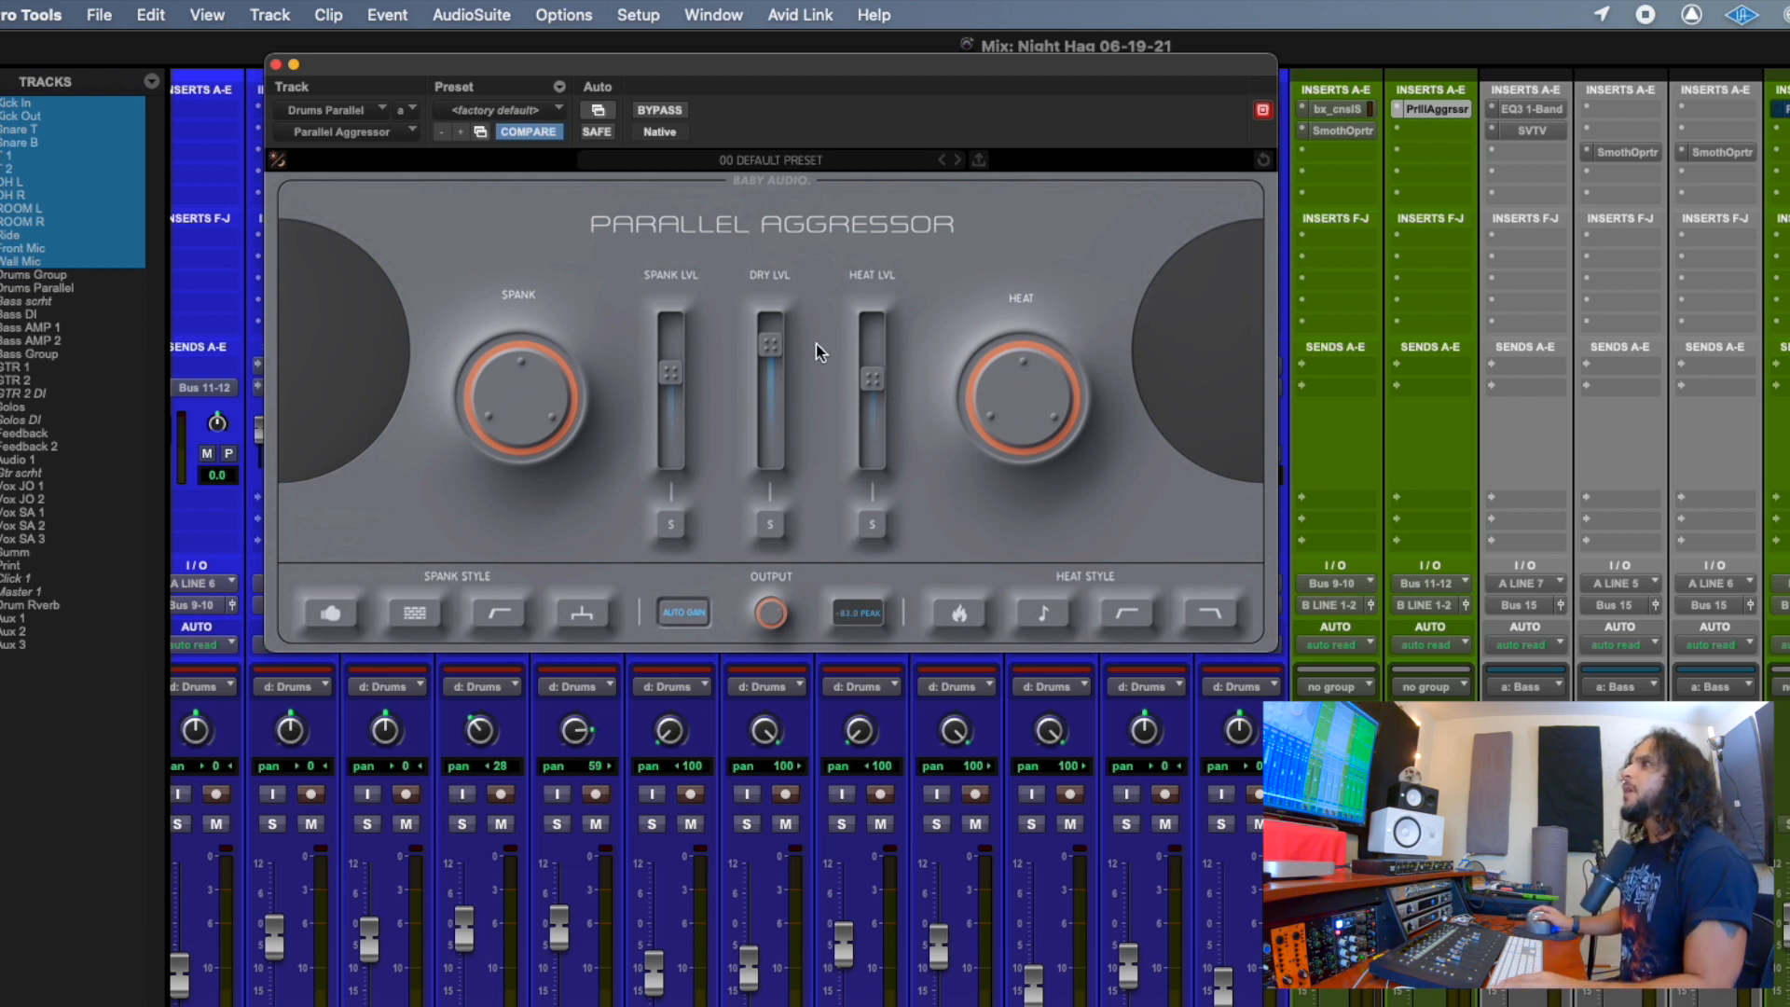
mouse_move(769, 345)
mouse_down()
mouse_move(768, 417)
mouse_move(778, 350)
mouse_move(770, 417)
mouse_move(774, 373)
mouse_up()
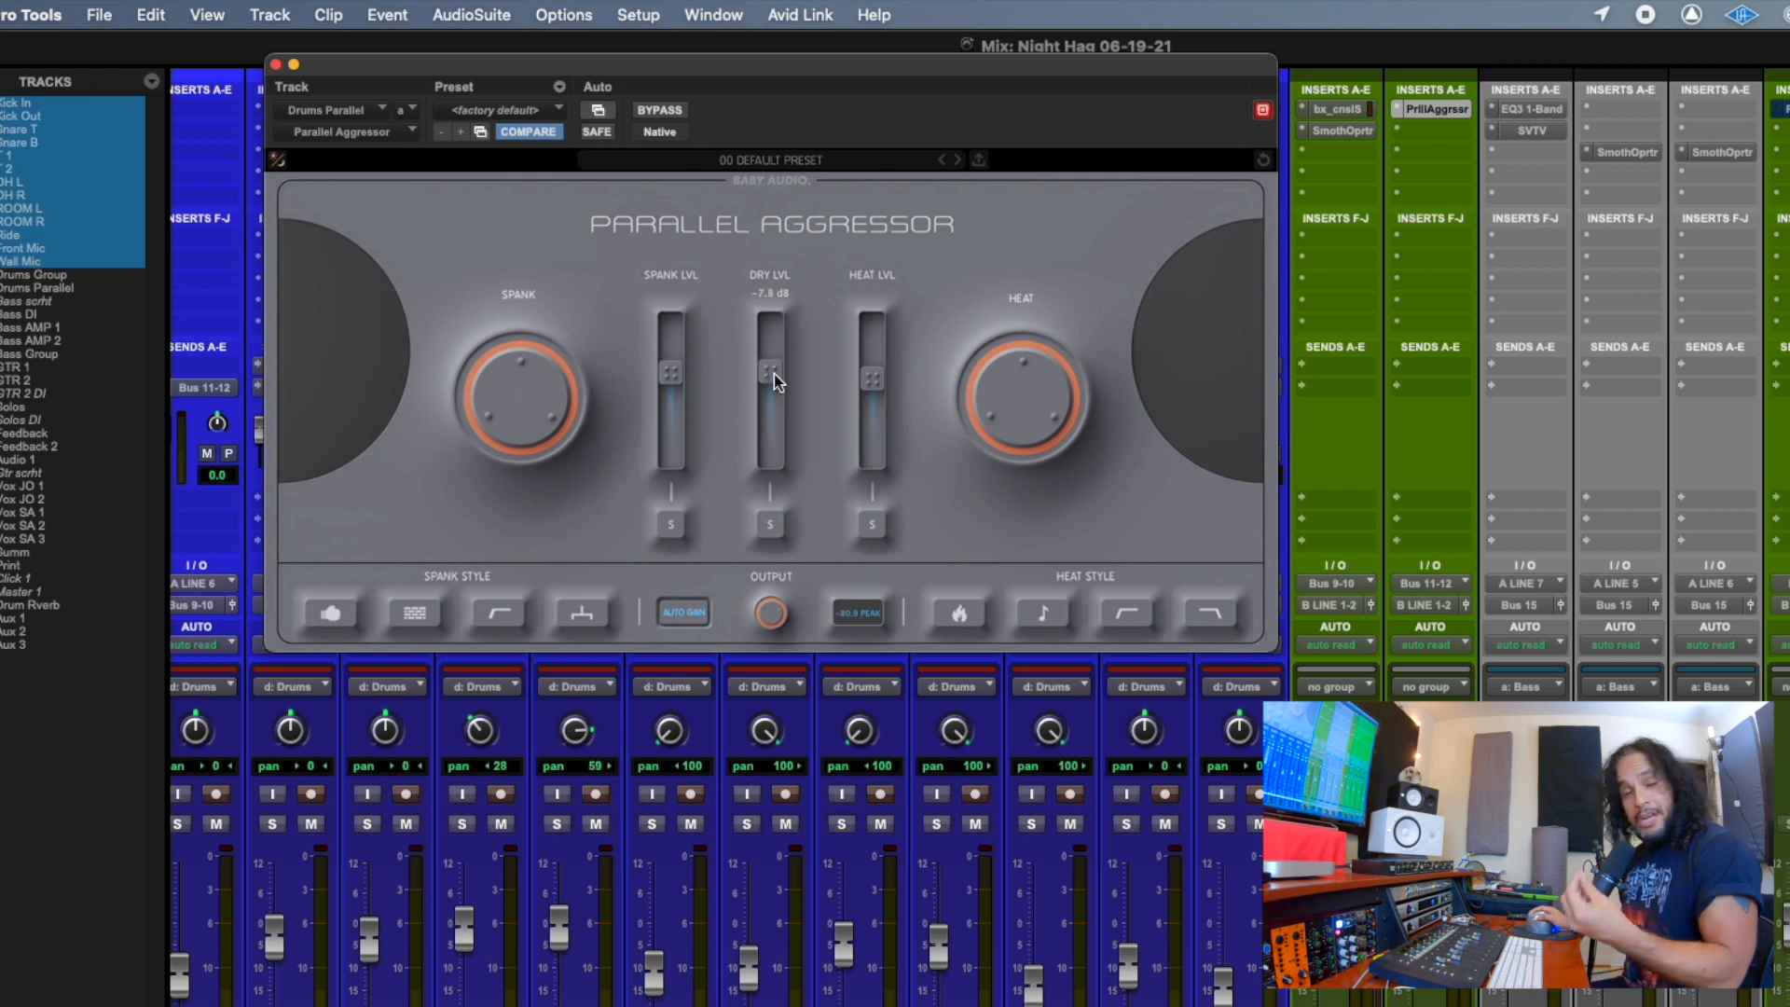
drag(774, 373, 768, 373)
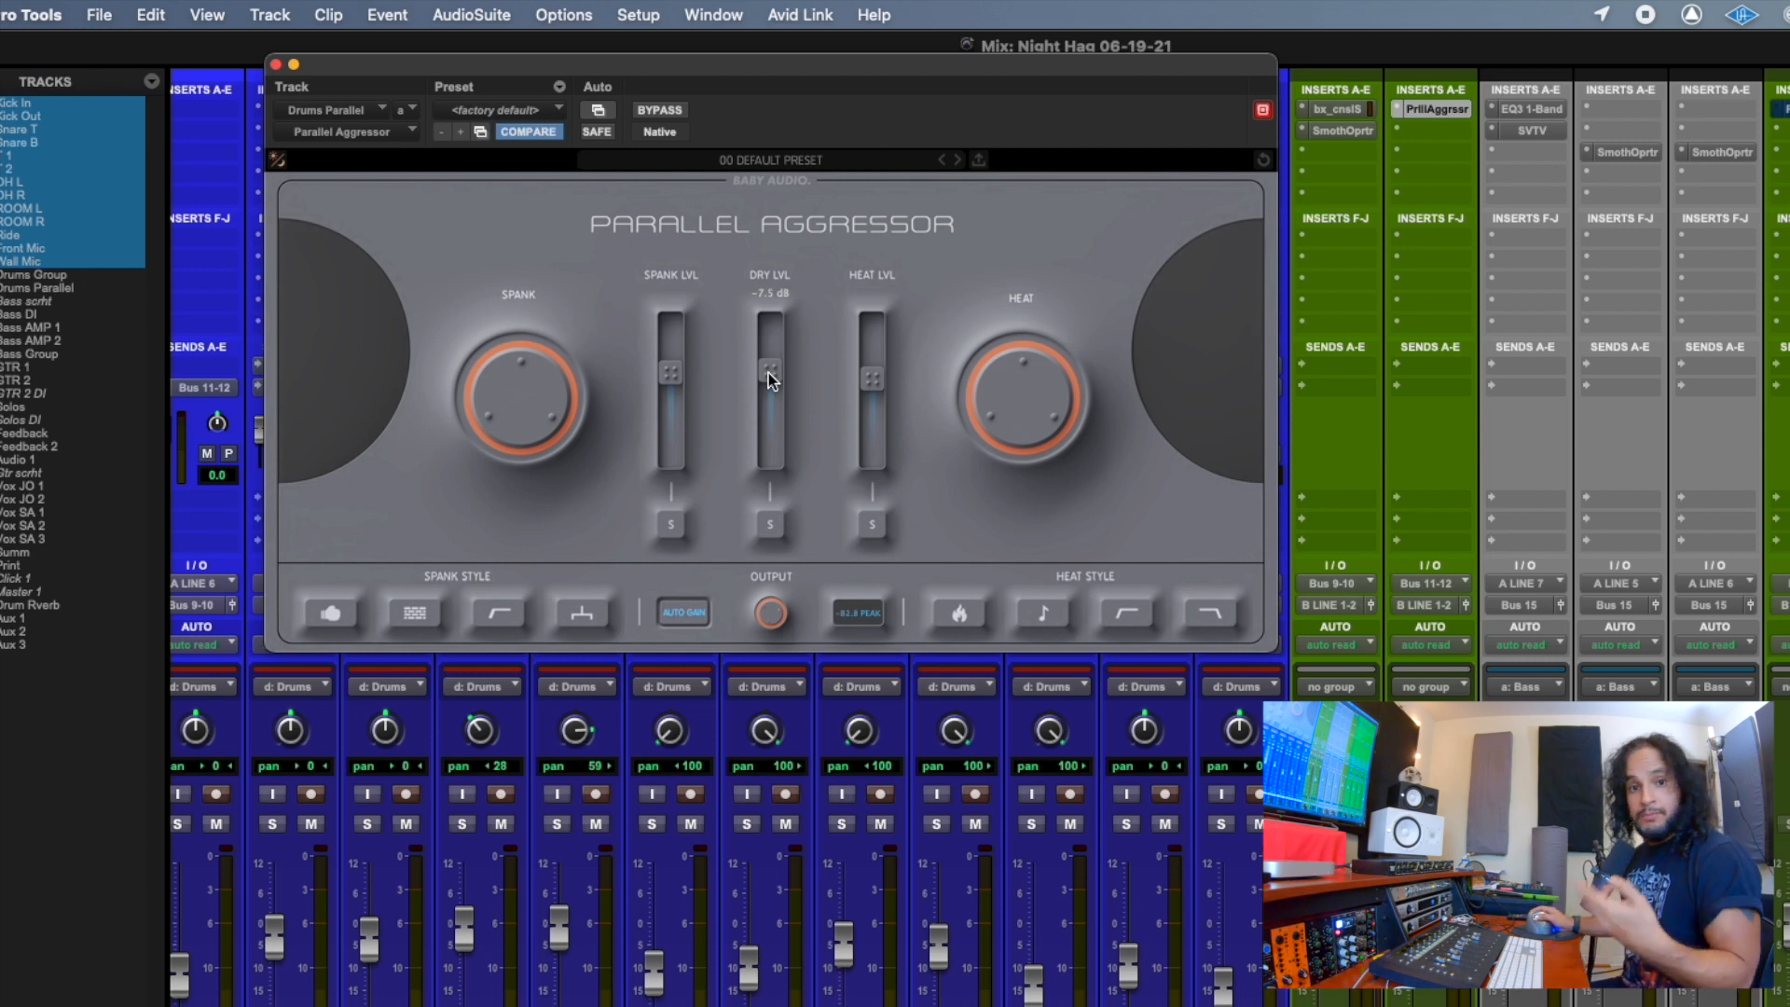
drag(768, 373, 769, 378)
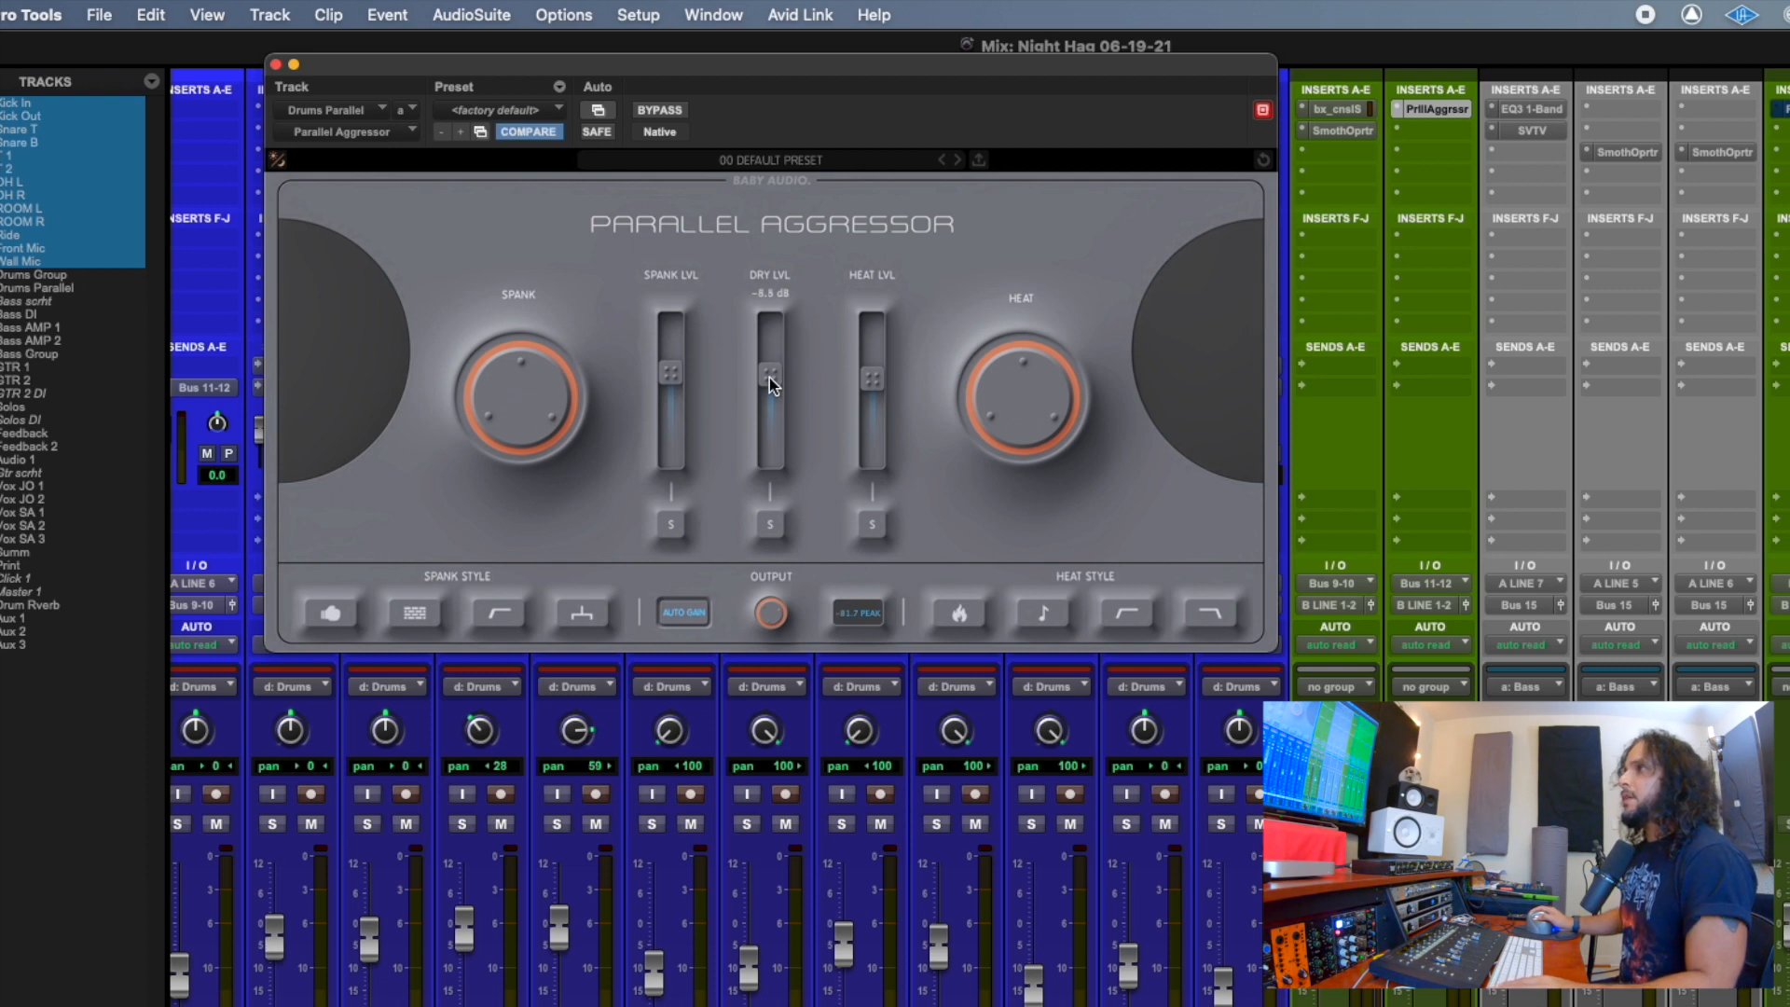
Solo the Spank, Heat and Dry signals one at a time, switching each solo off again.
click(678, 525)
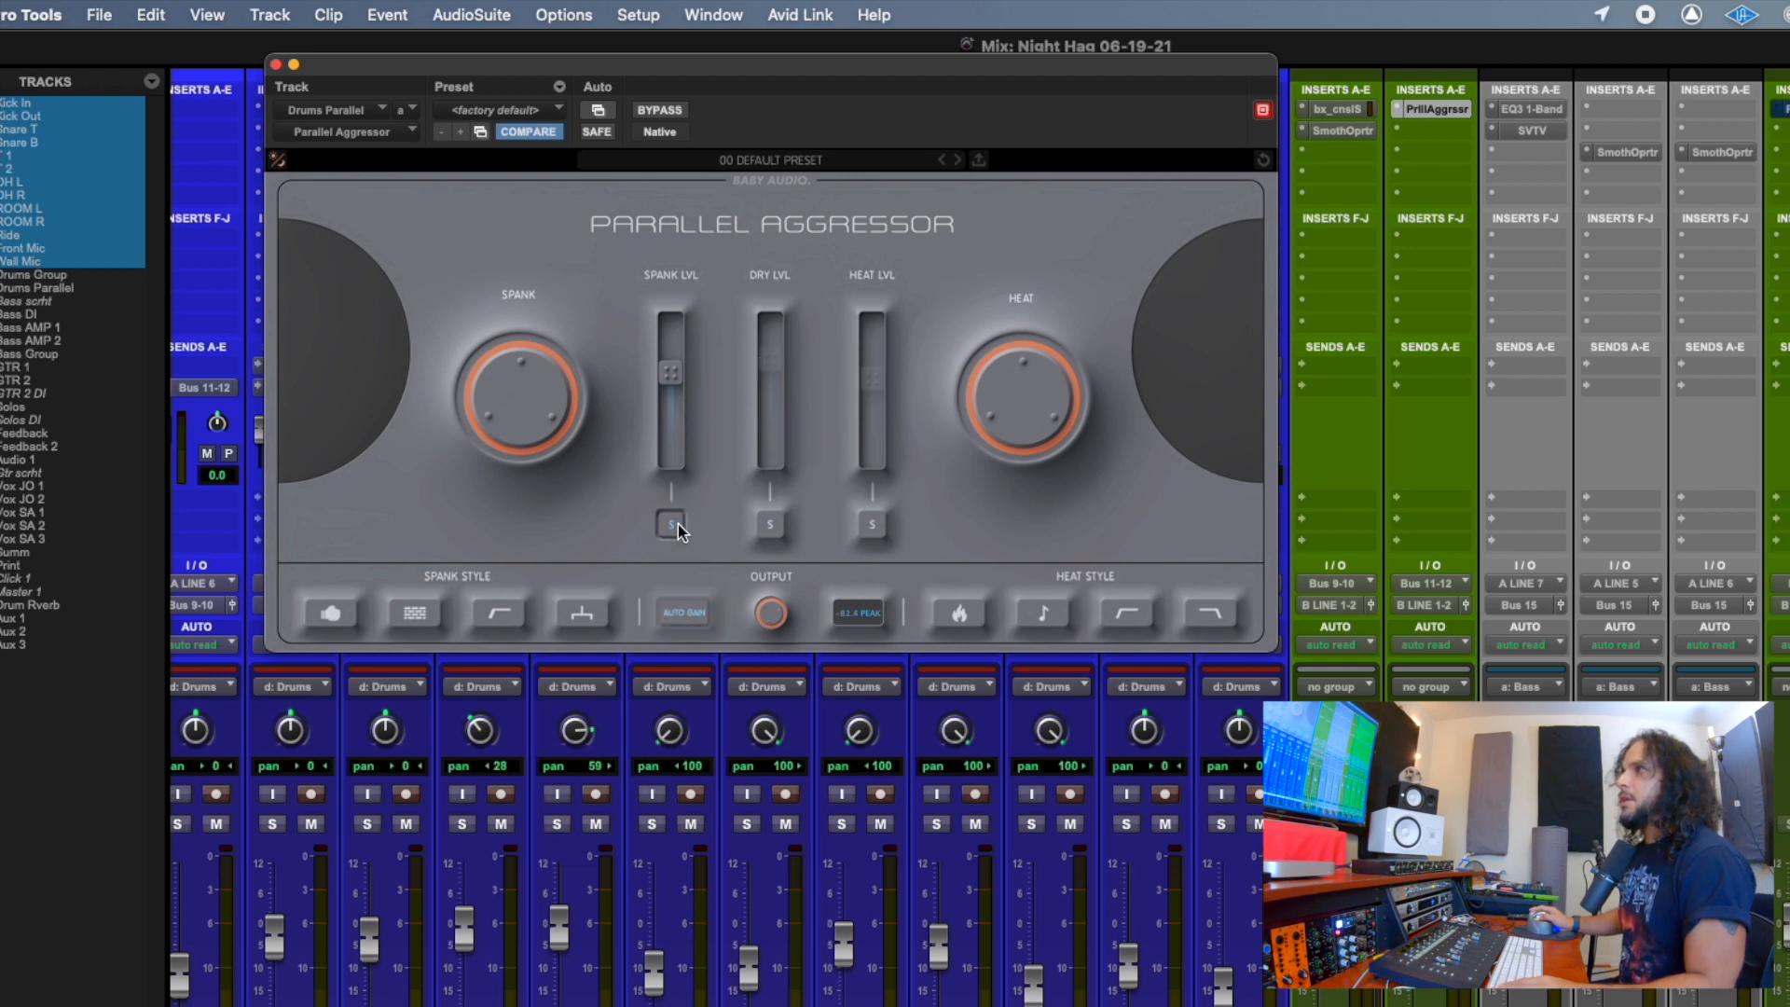
click(679, 524)
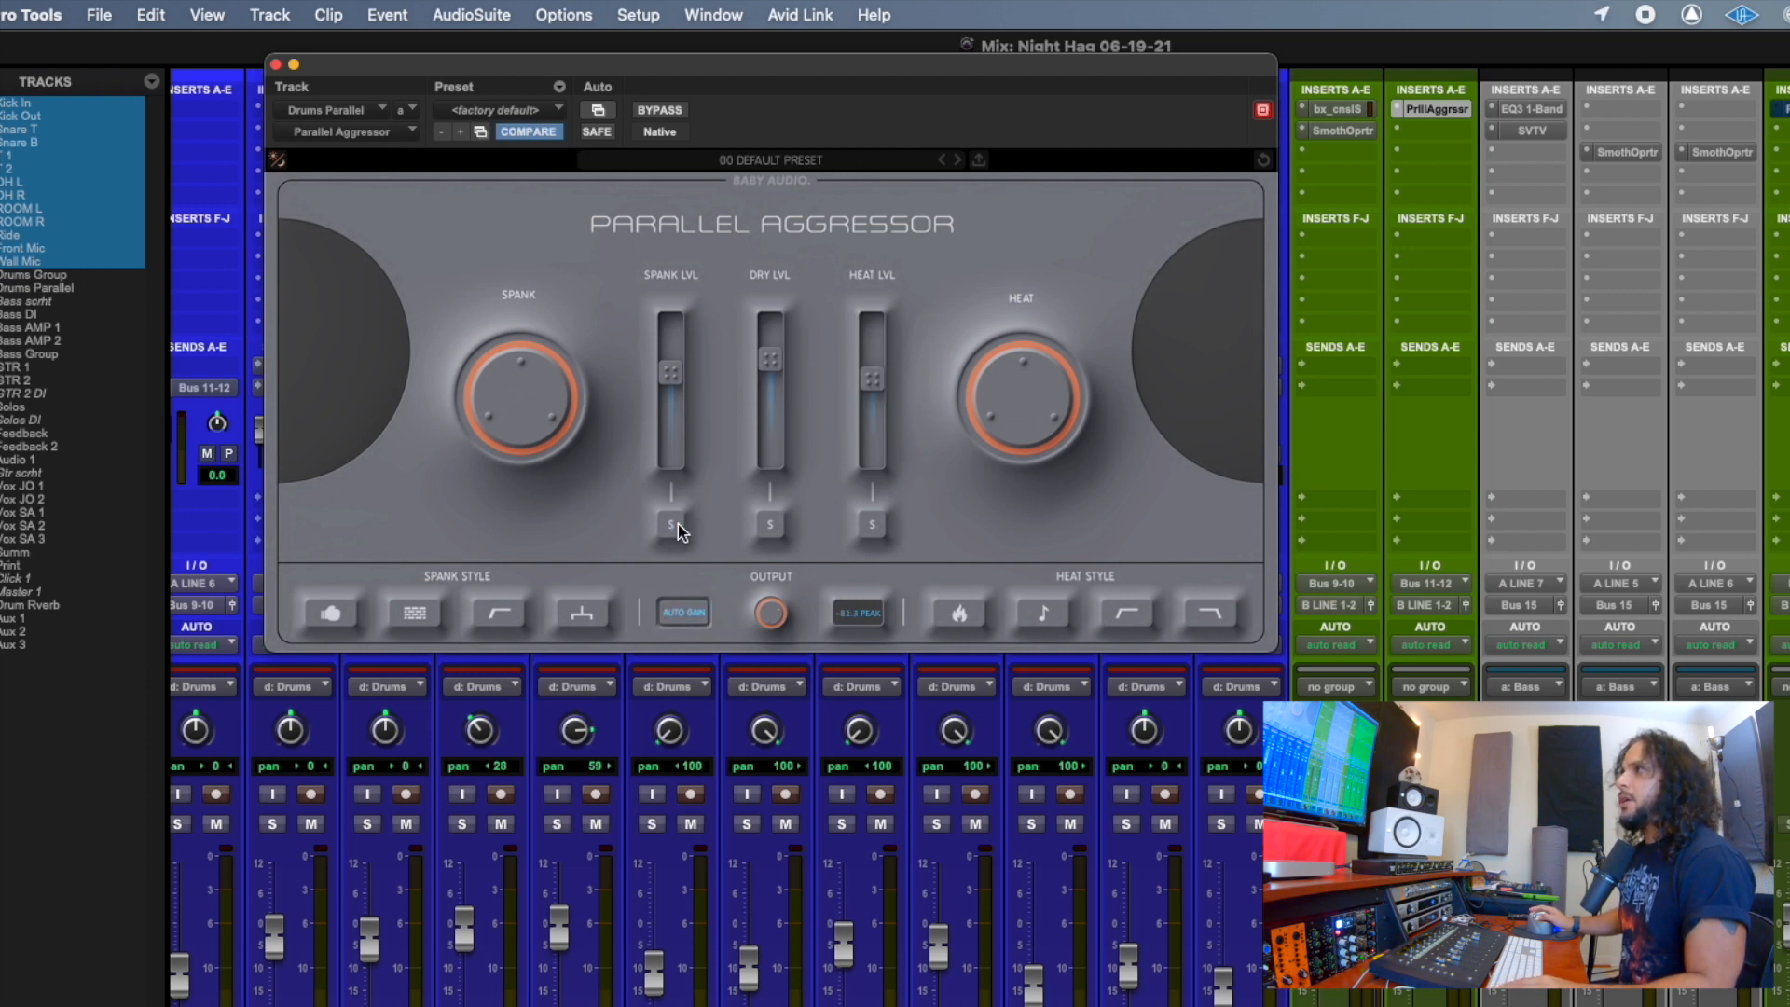
click(881, 524)
click(881, 524)
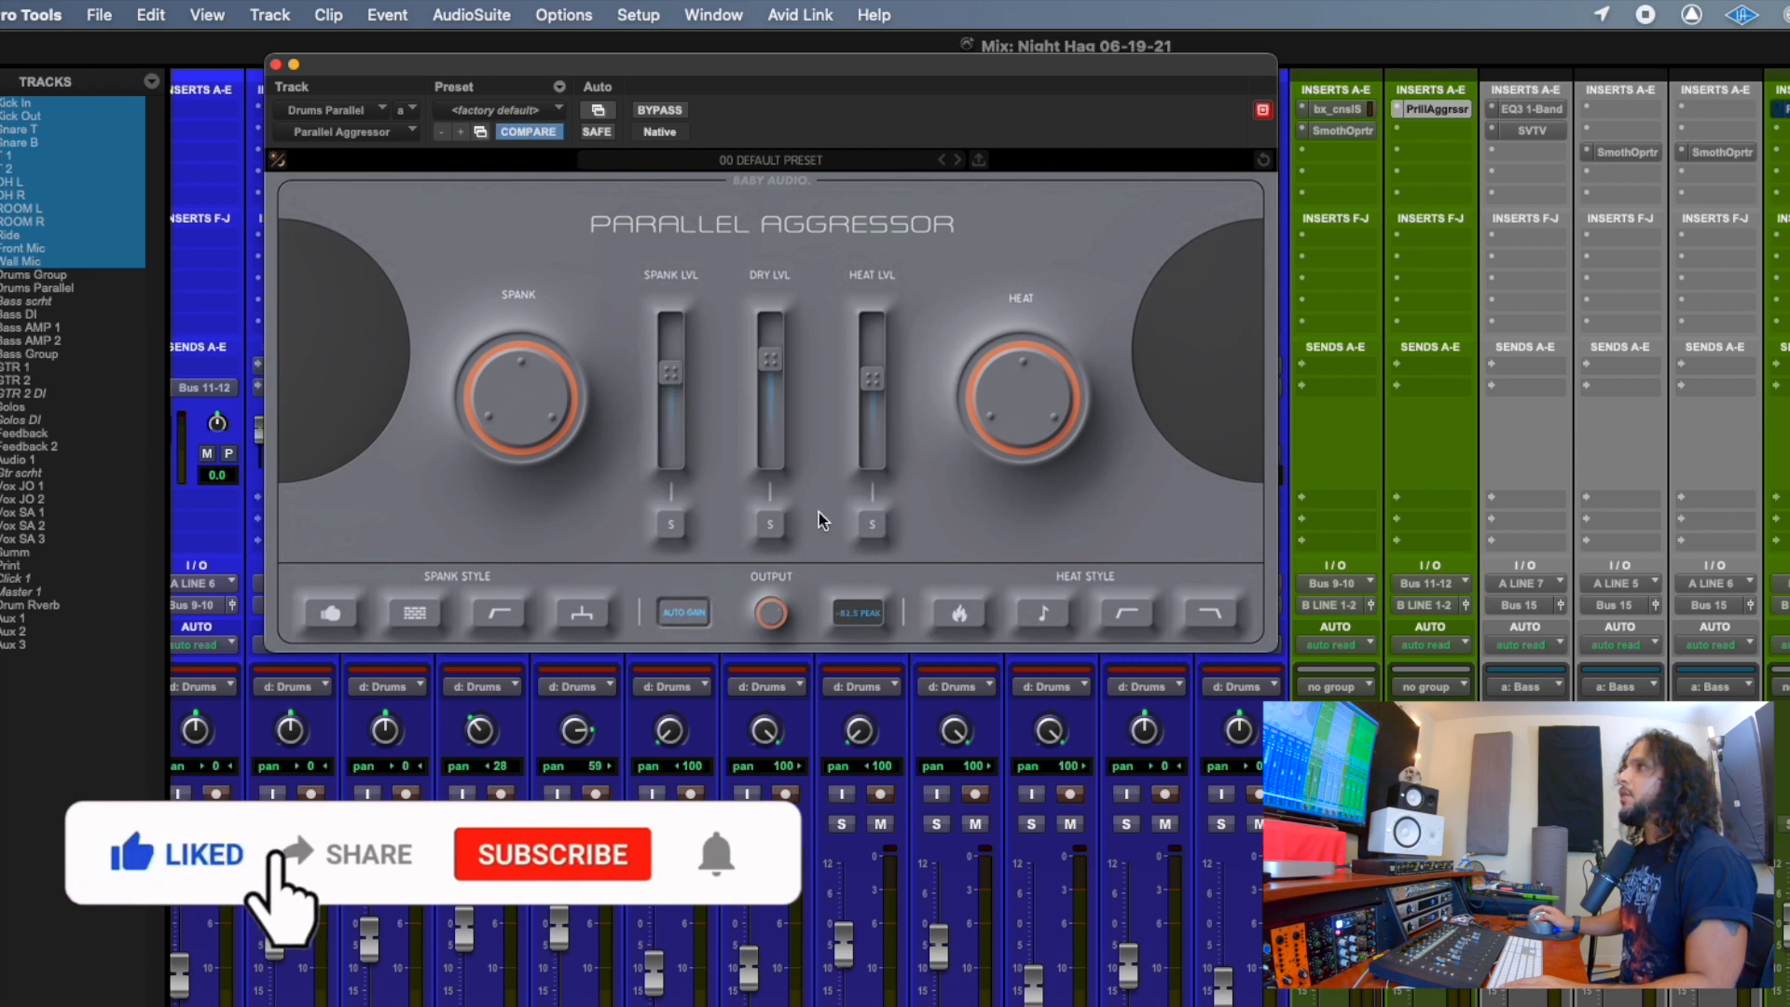
click(772, 524)
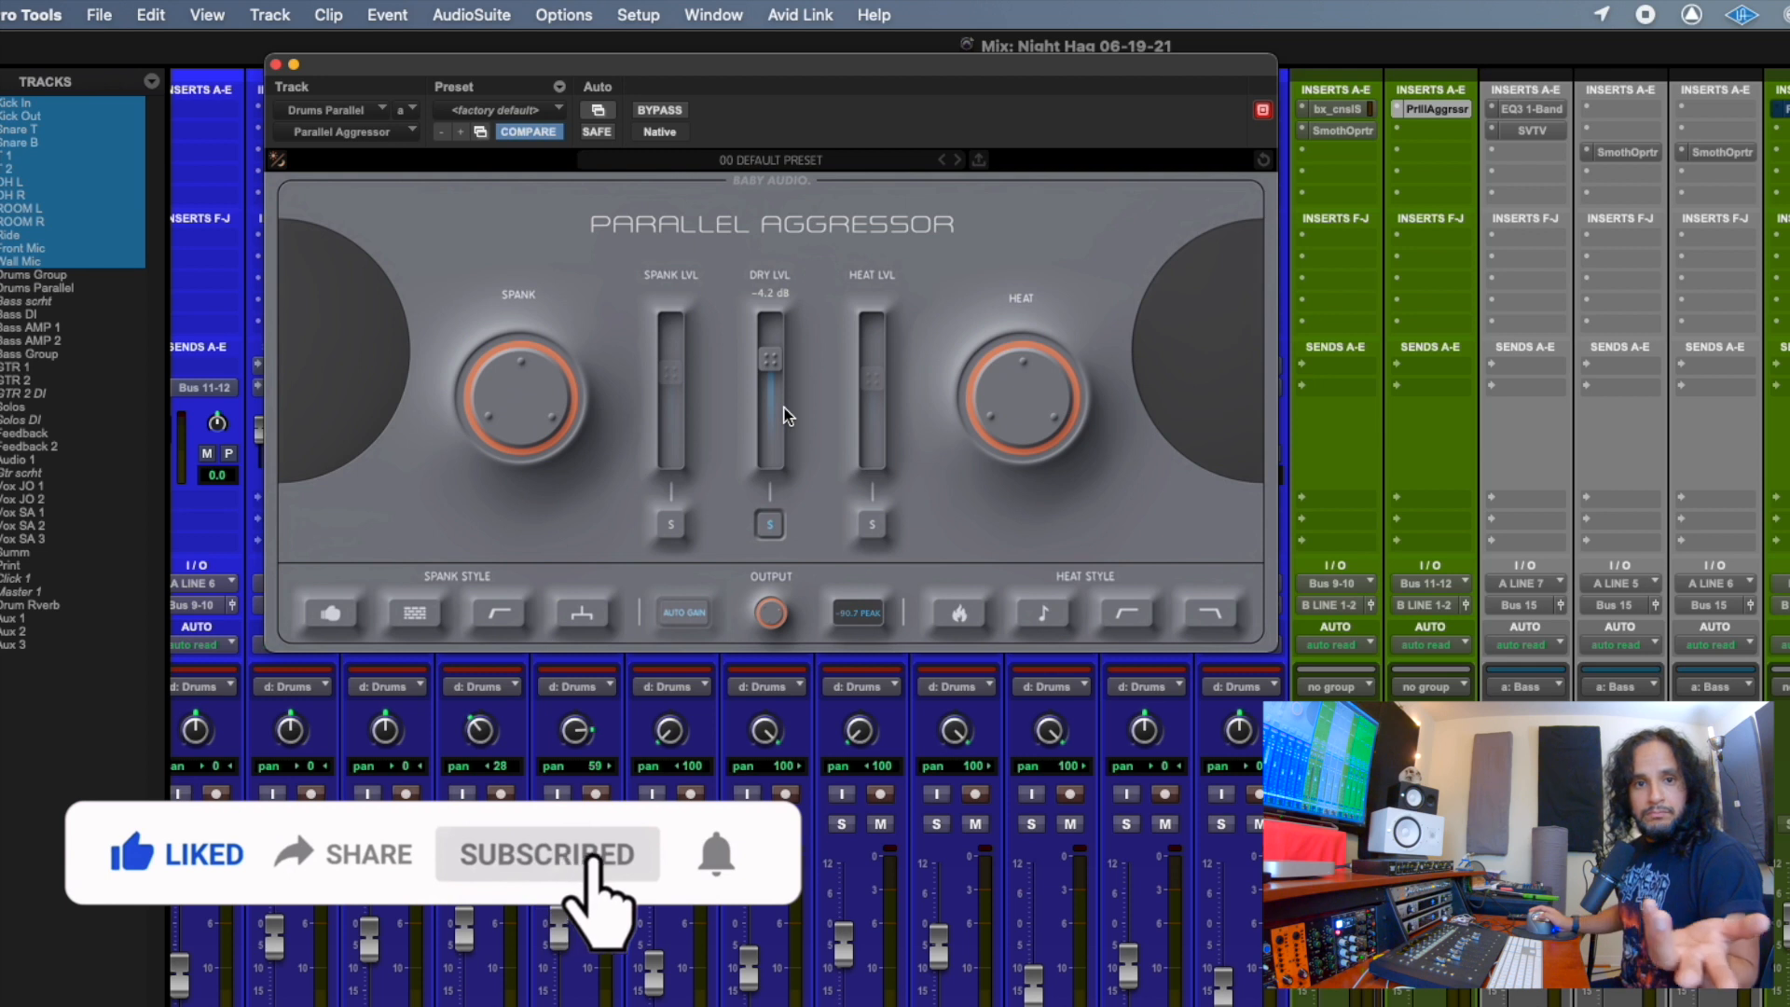
click(772, 528)
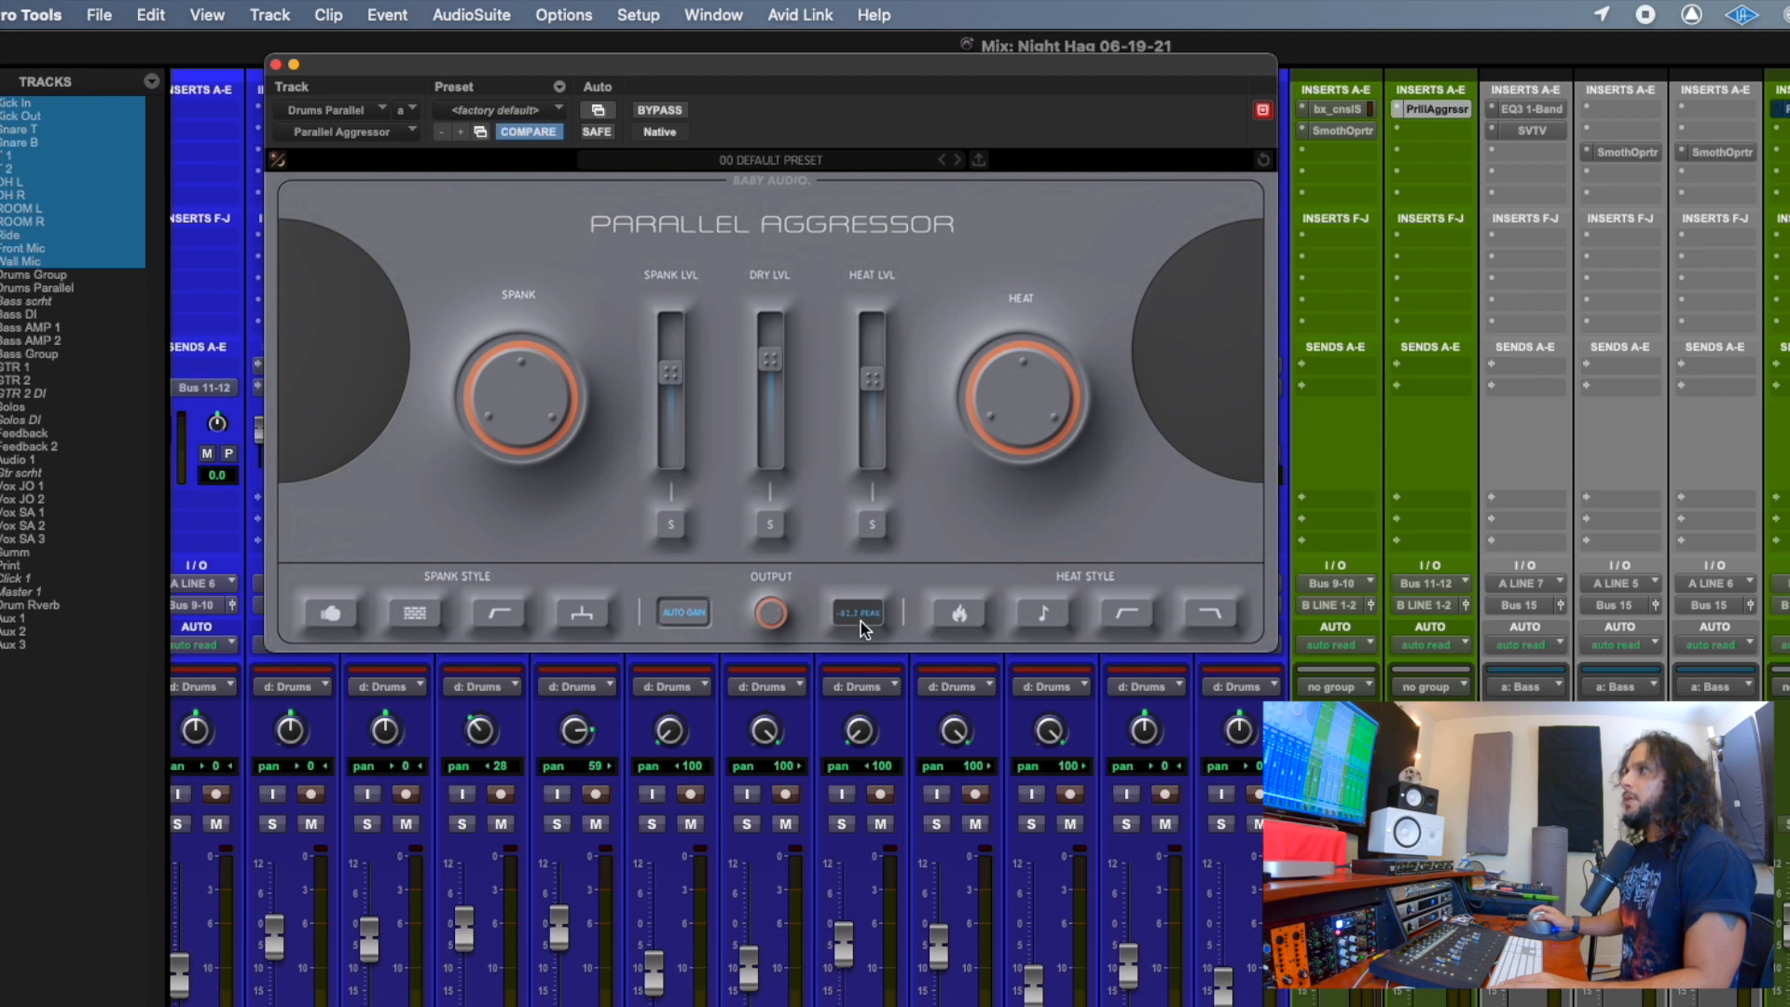
Turn the Spank amount up slightly and try the Spank Style options, including Extra Punch and Extra Smack, leaving all of them off.
click(839, 609)
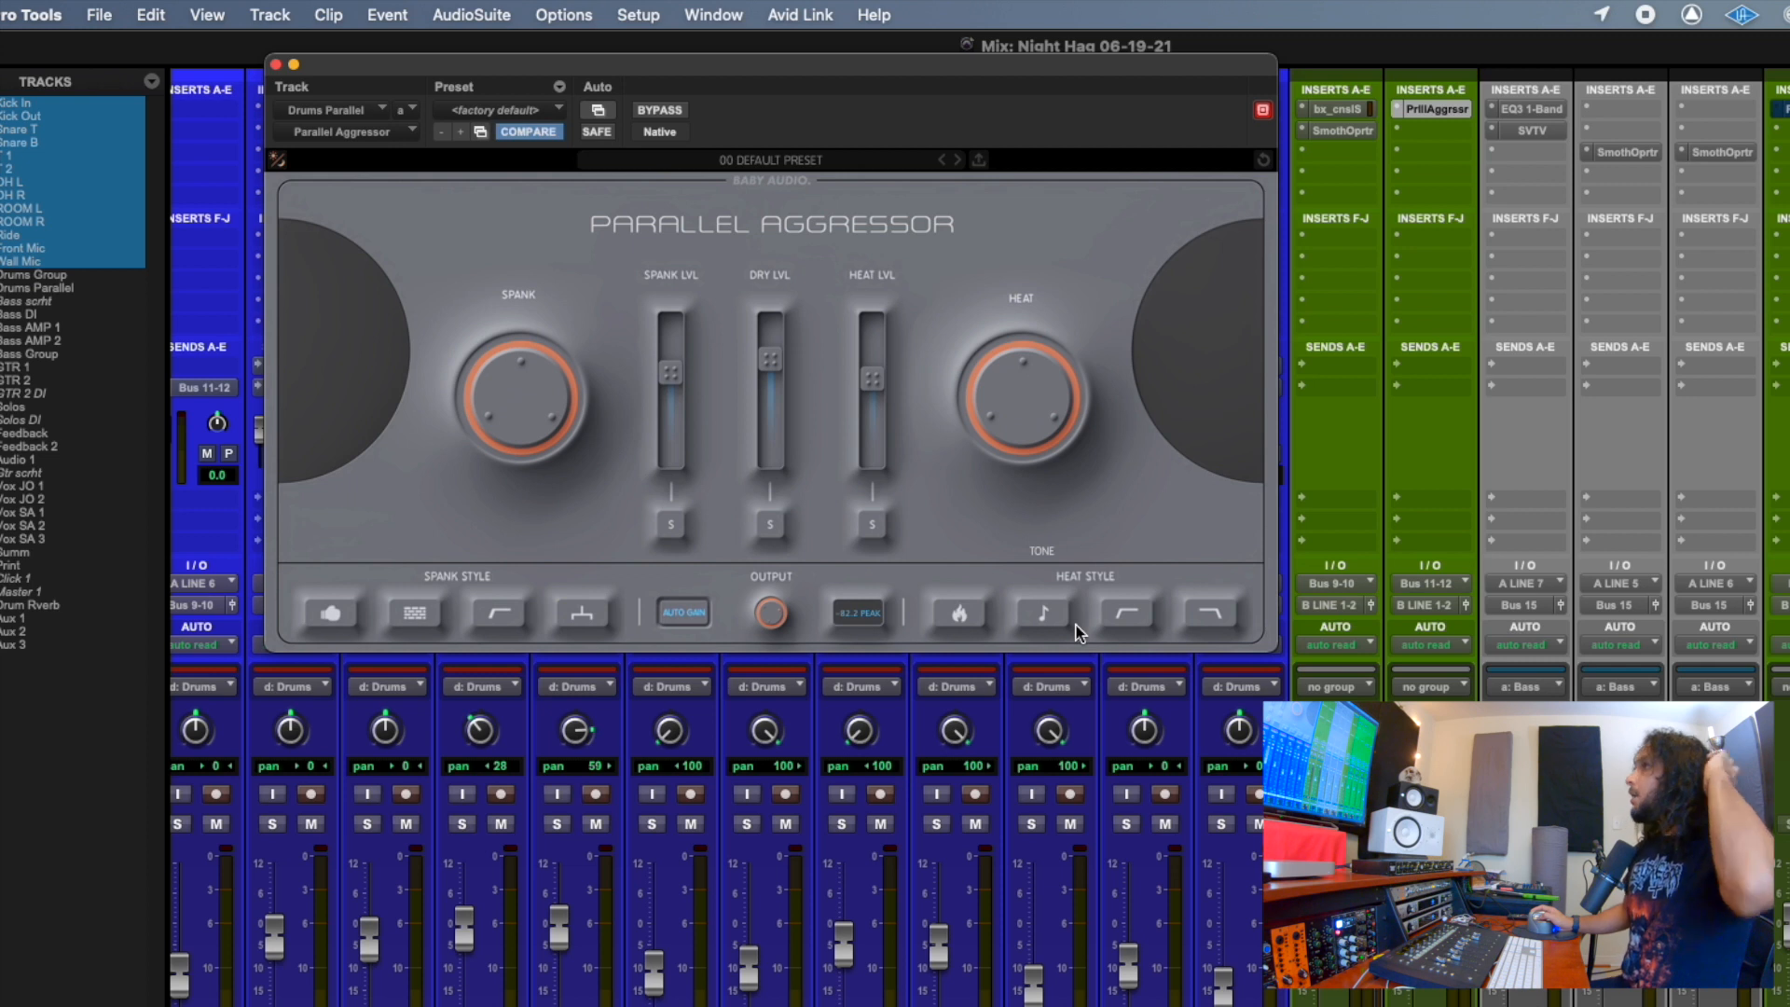
mouse_move(500, 422)
mouse_down()
mouse_move(499, 318)
mouse_move(537, 486)
mouse_move(519, 384)
mouse_move(511, 424)
mouse_move(488, 383)
mouse_move(519, 456)
mouse_move(516, 367)
mouse_move(517, 445)
mouse_move(516, 412)
mouse_up()
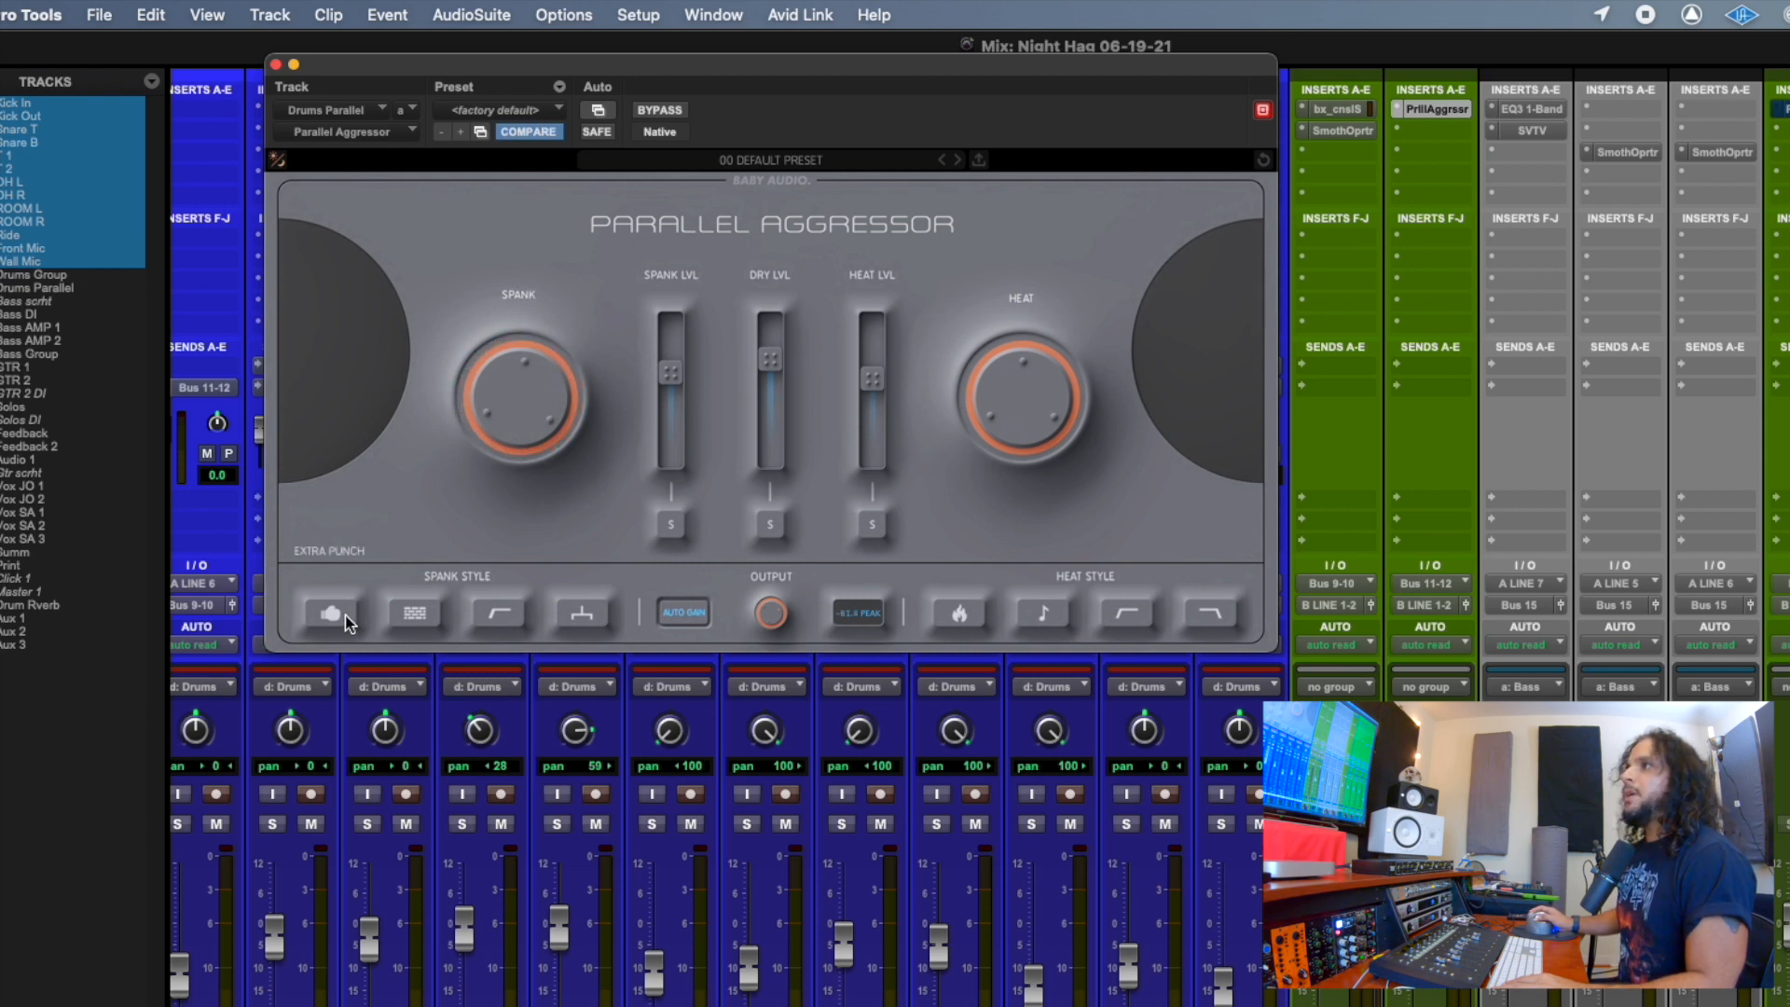
click(321, 621)
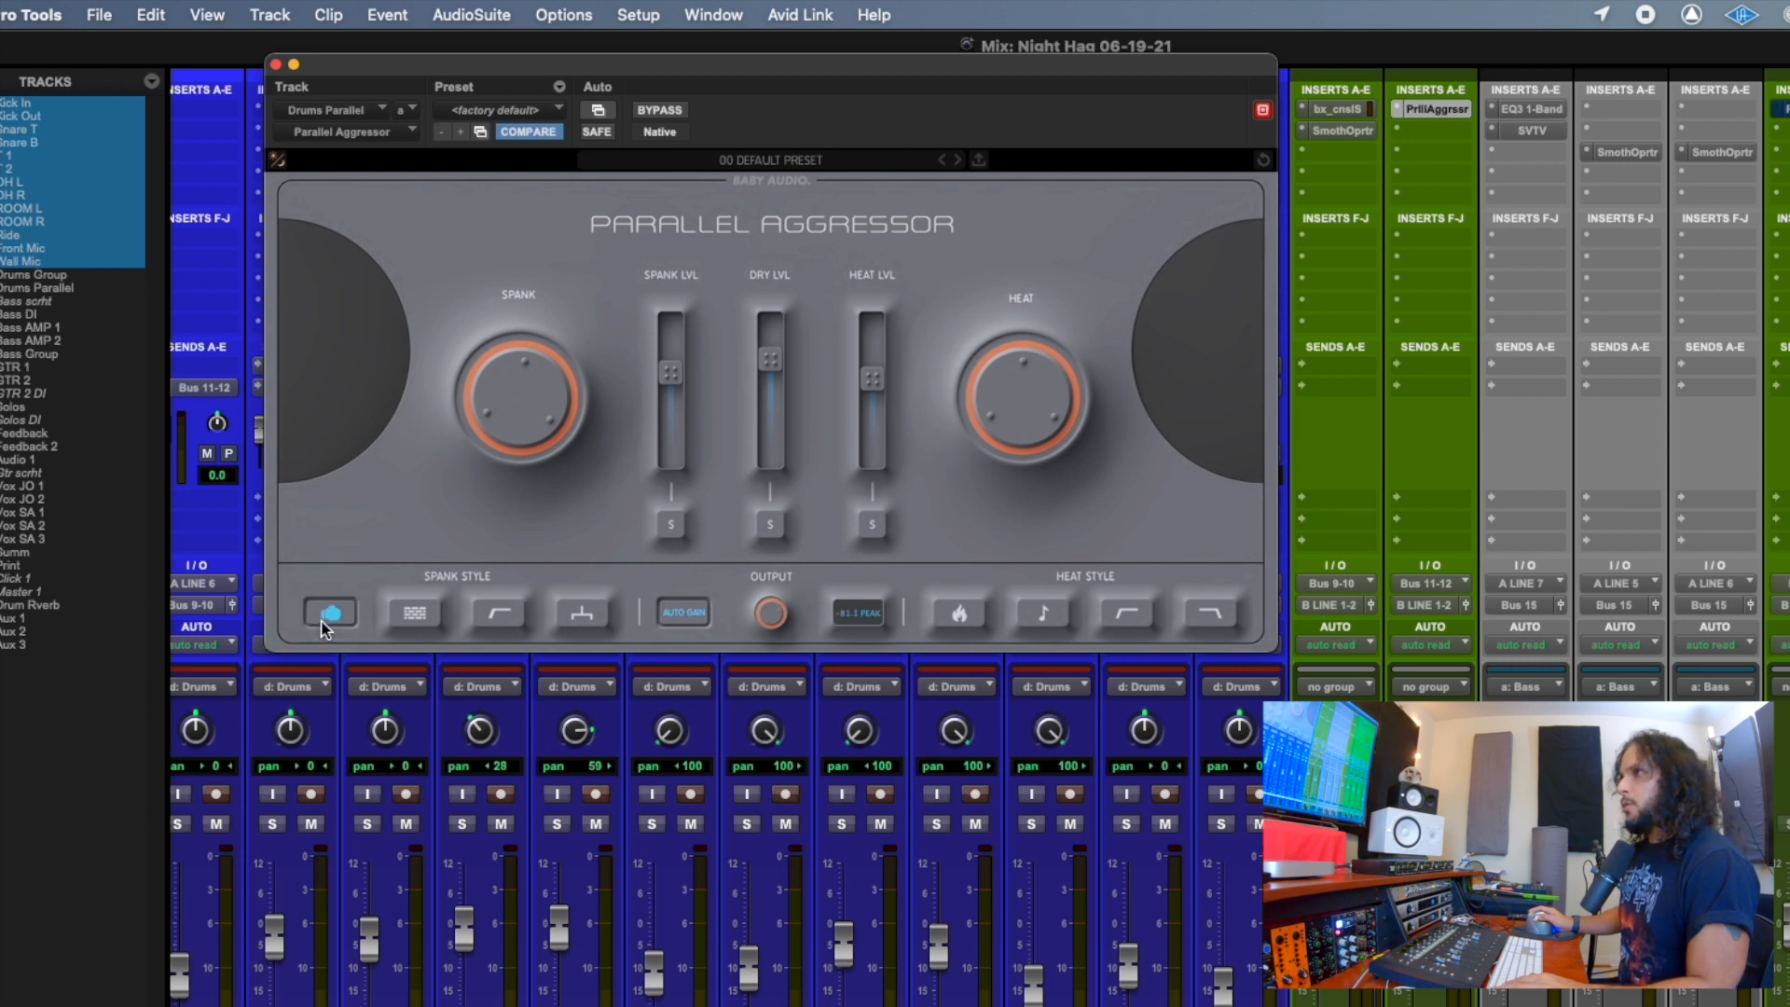
click(321, 621)
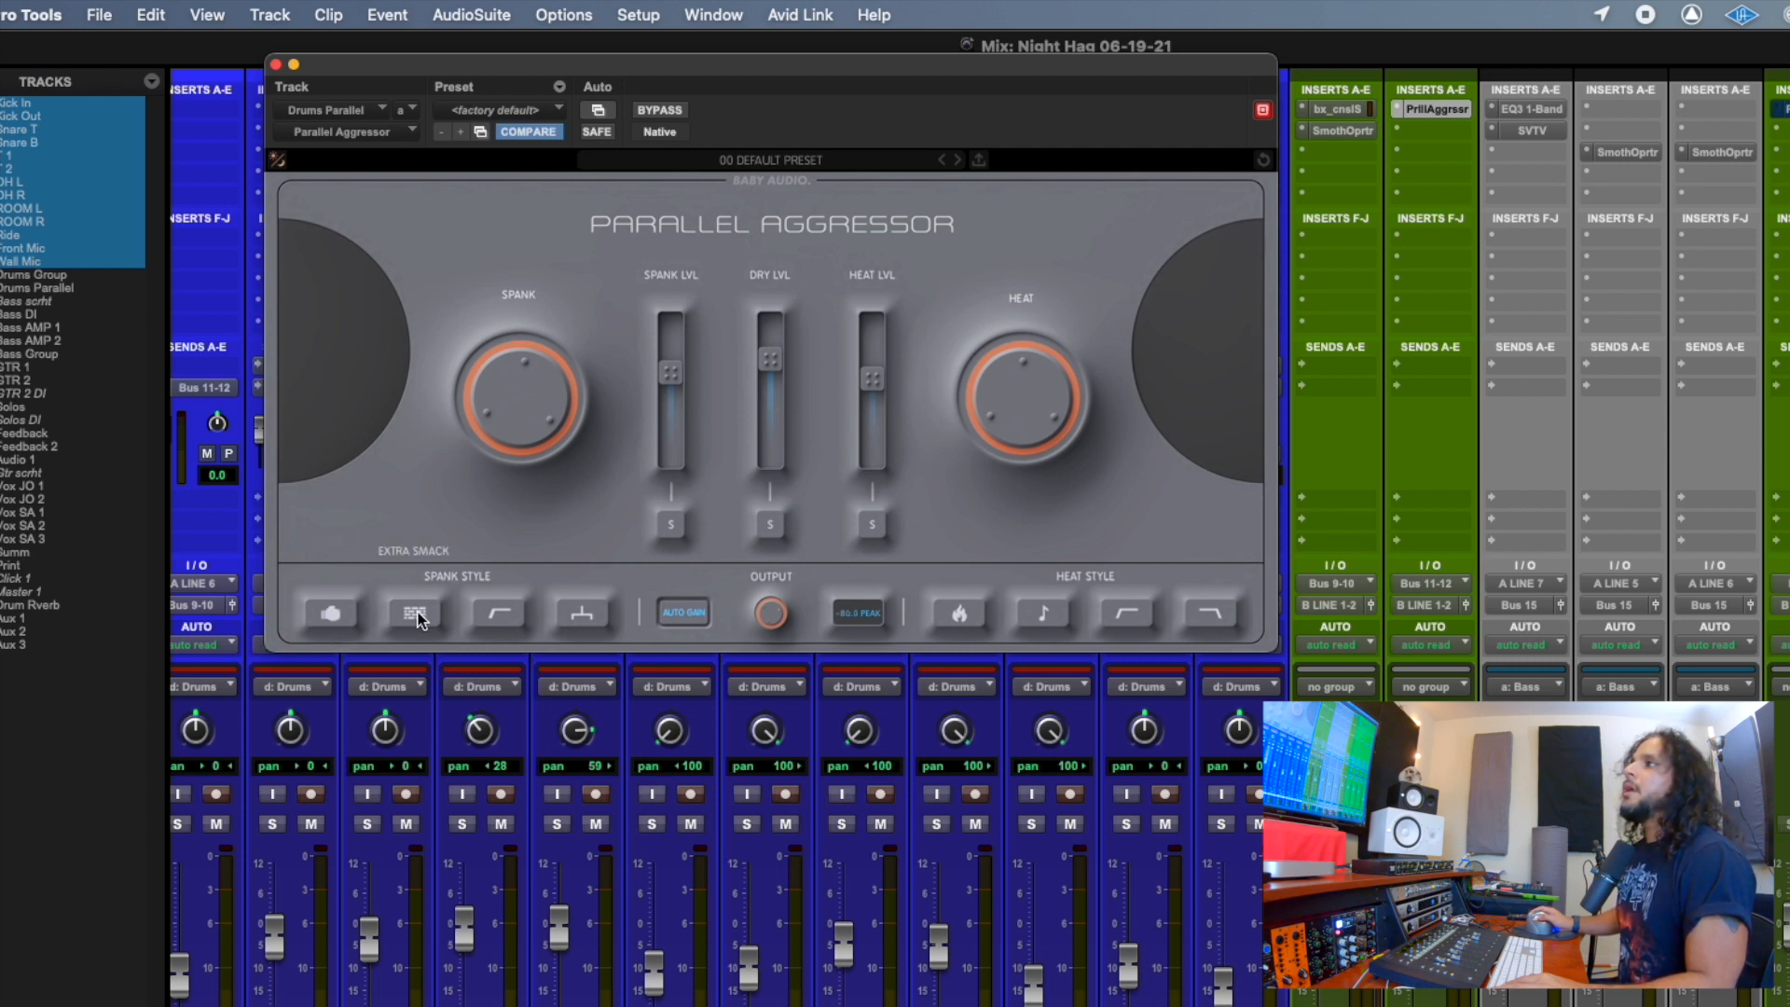
click(415, 614)
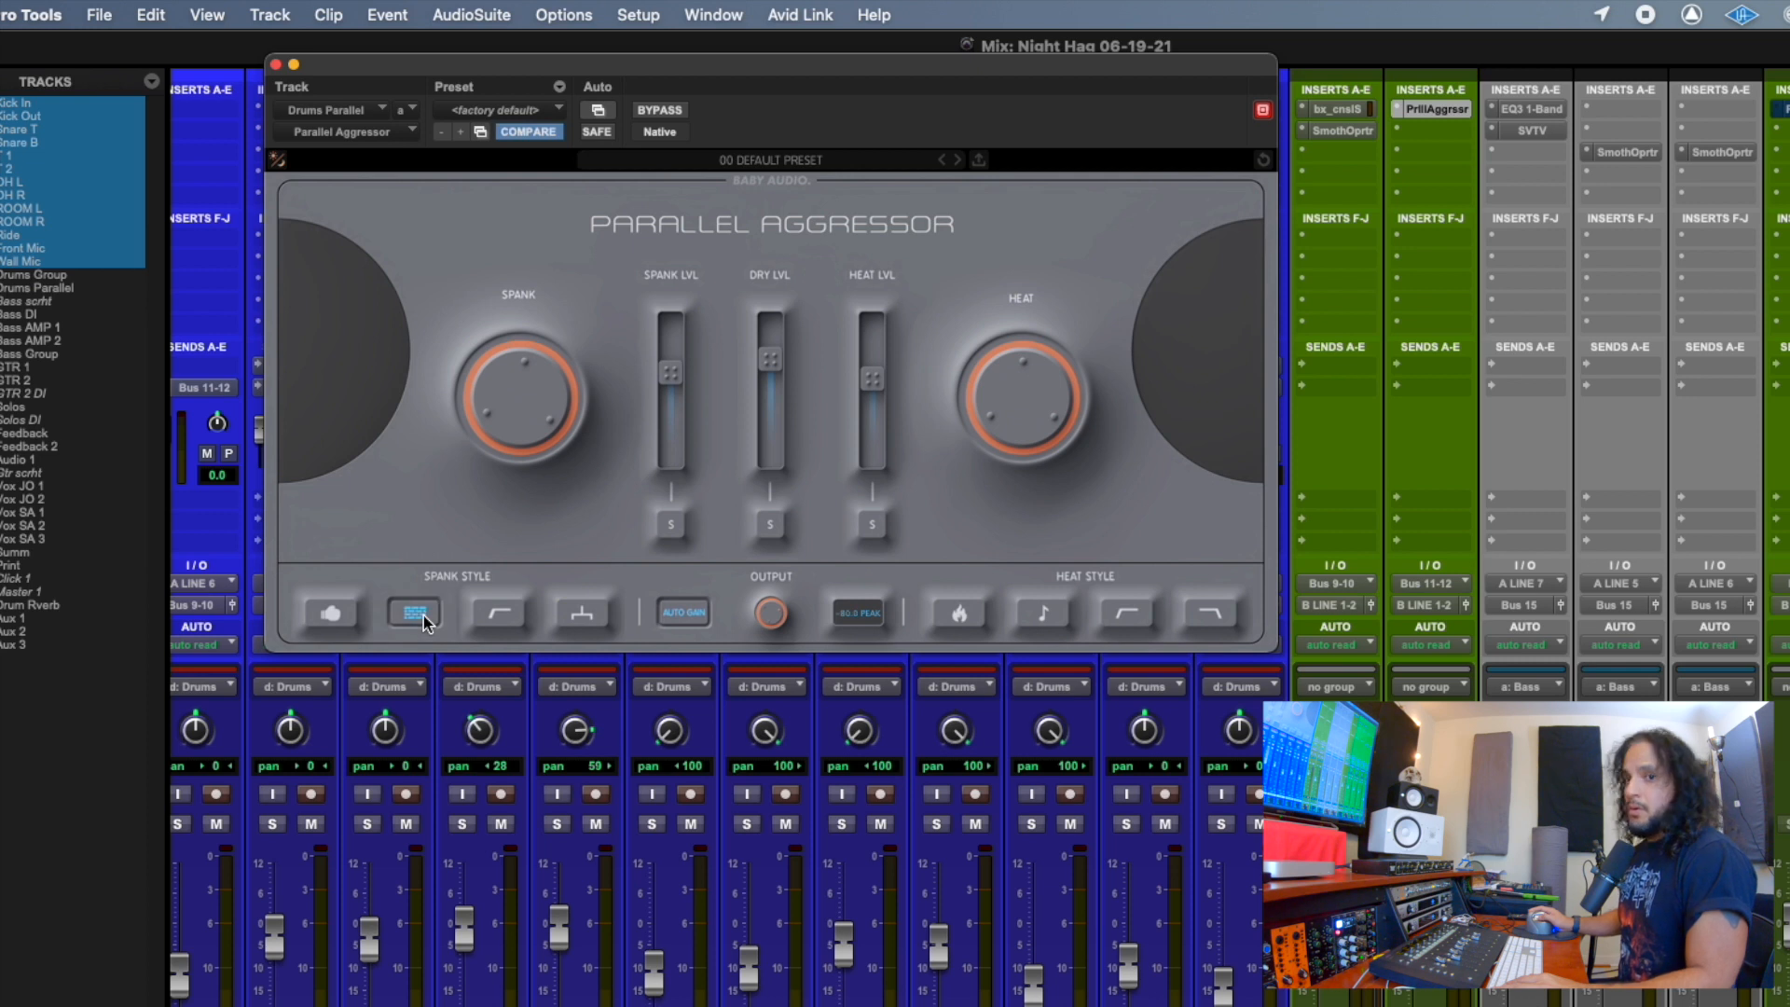
click(424, 618)
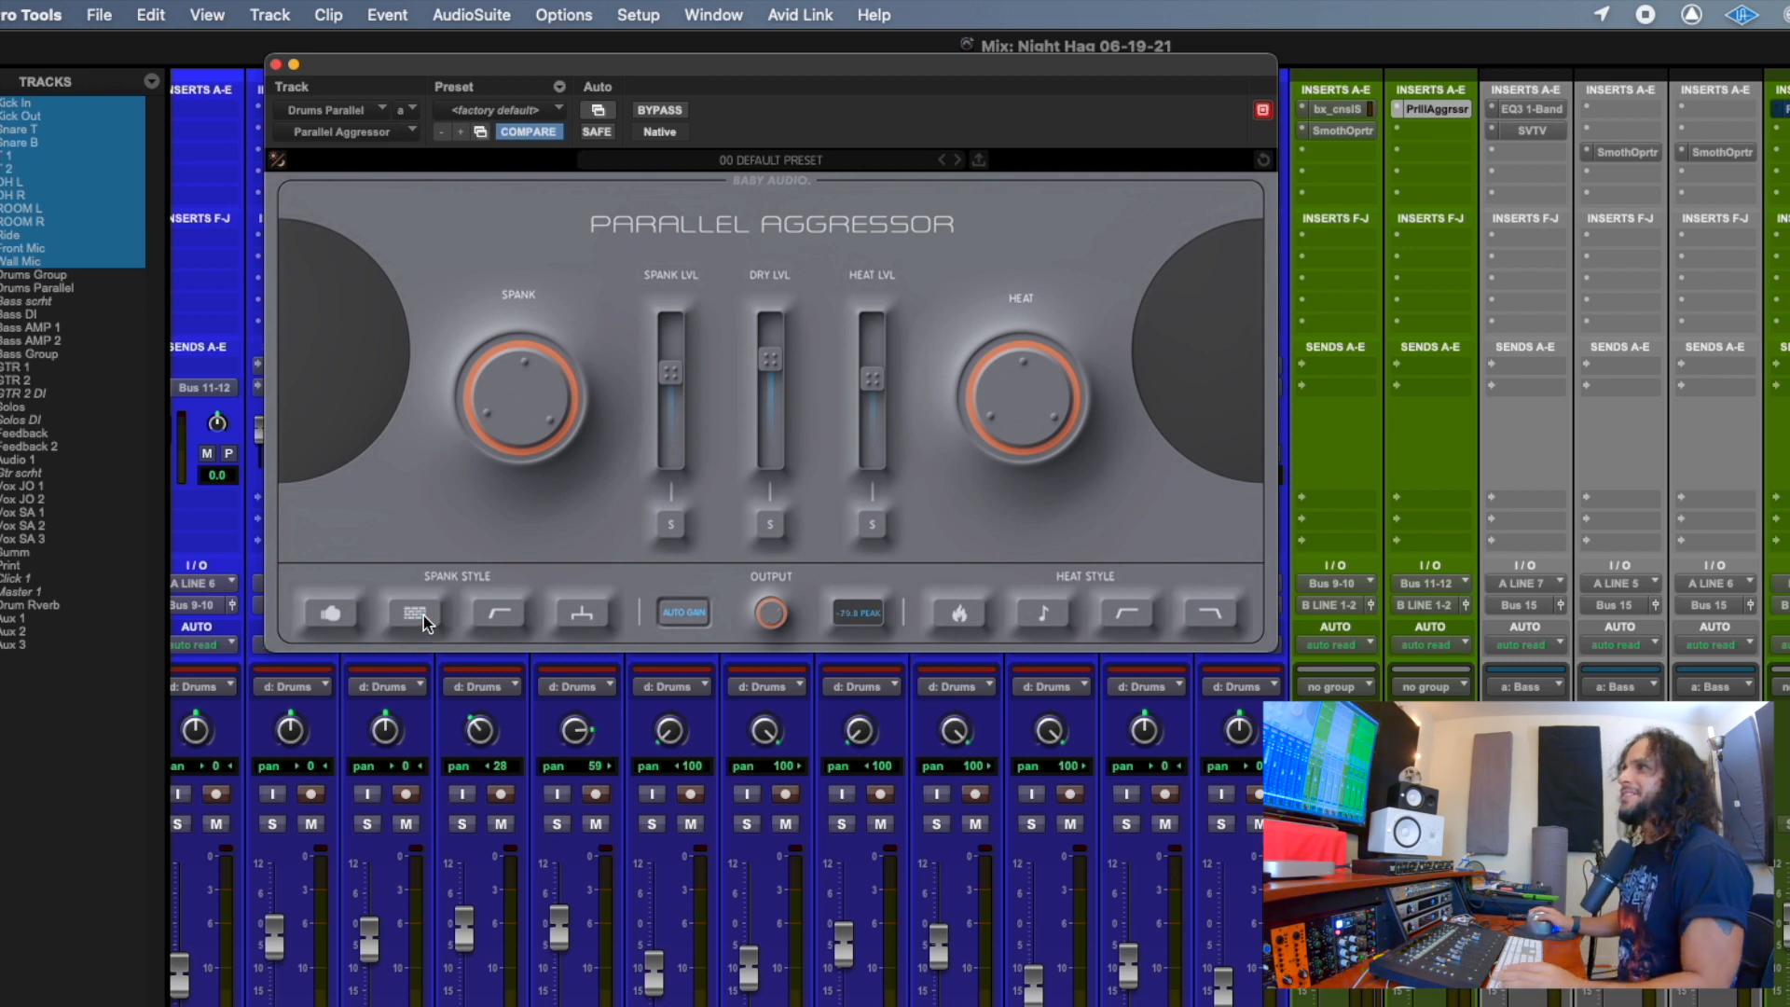
click(506, 614)
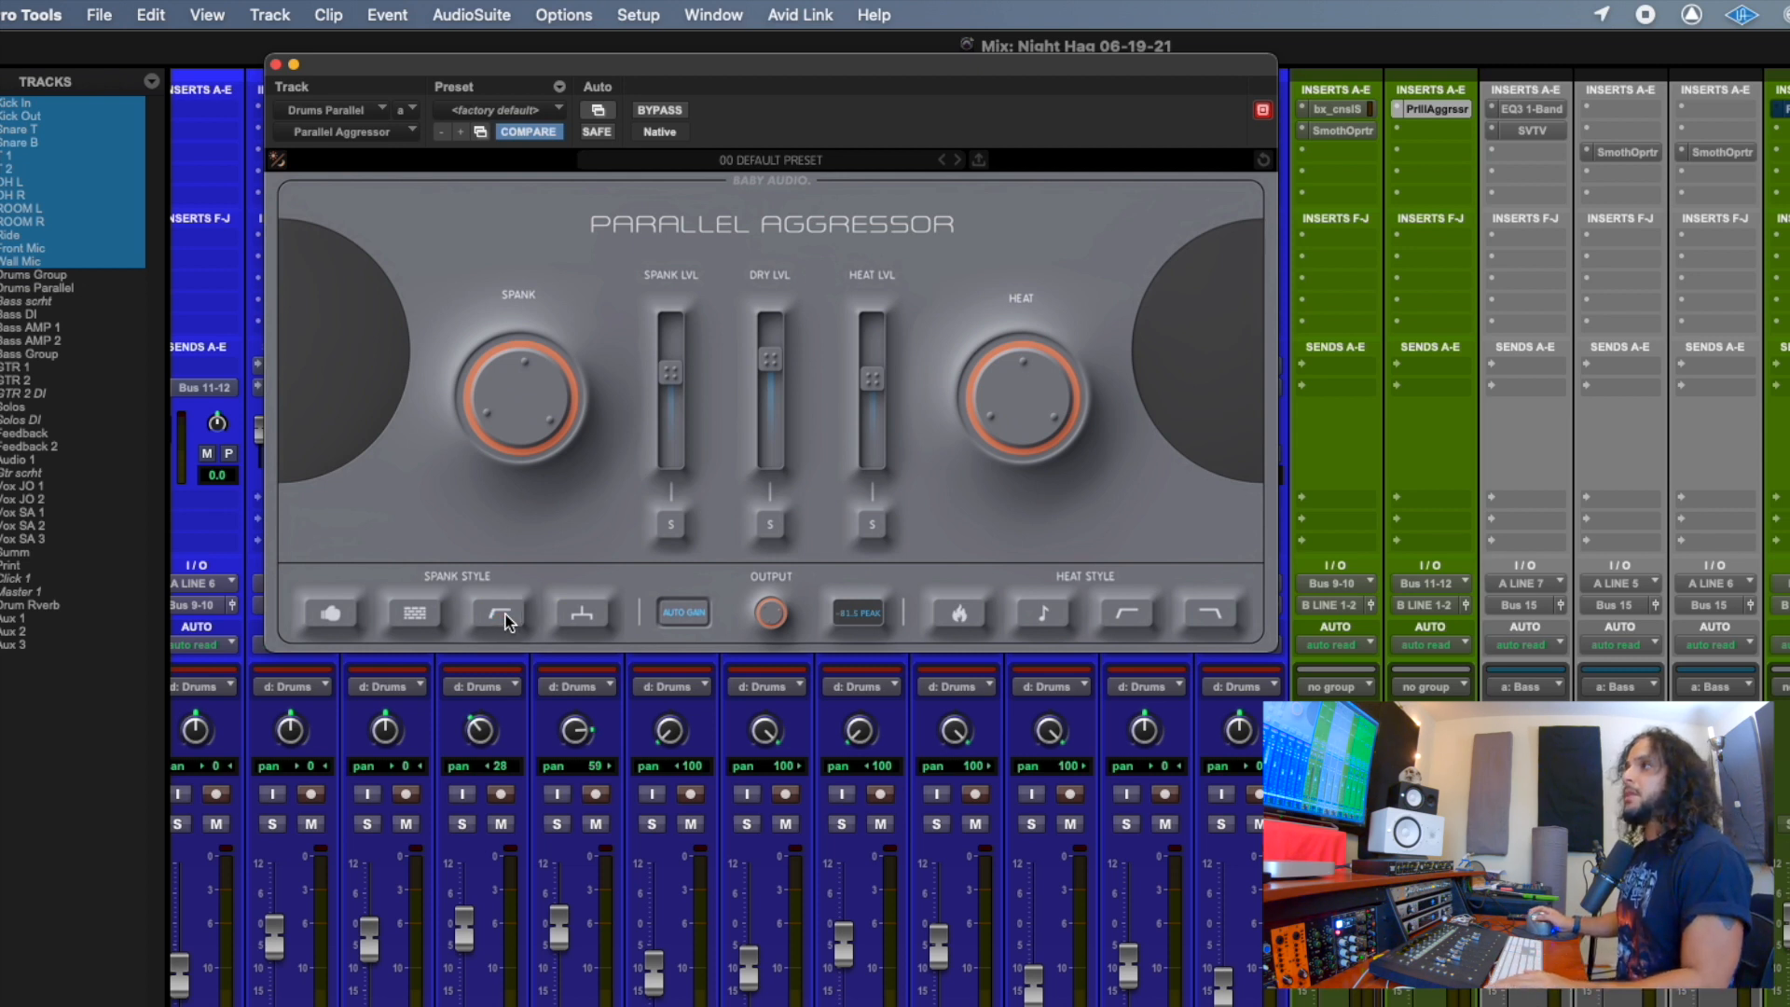
click(597, 611)
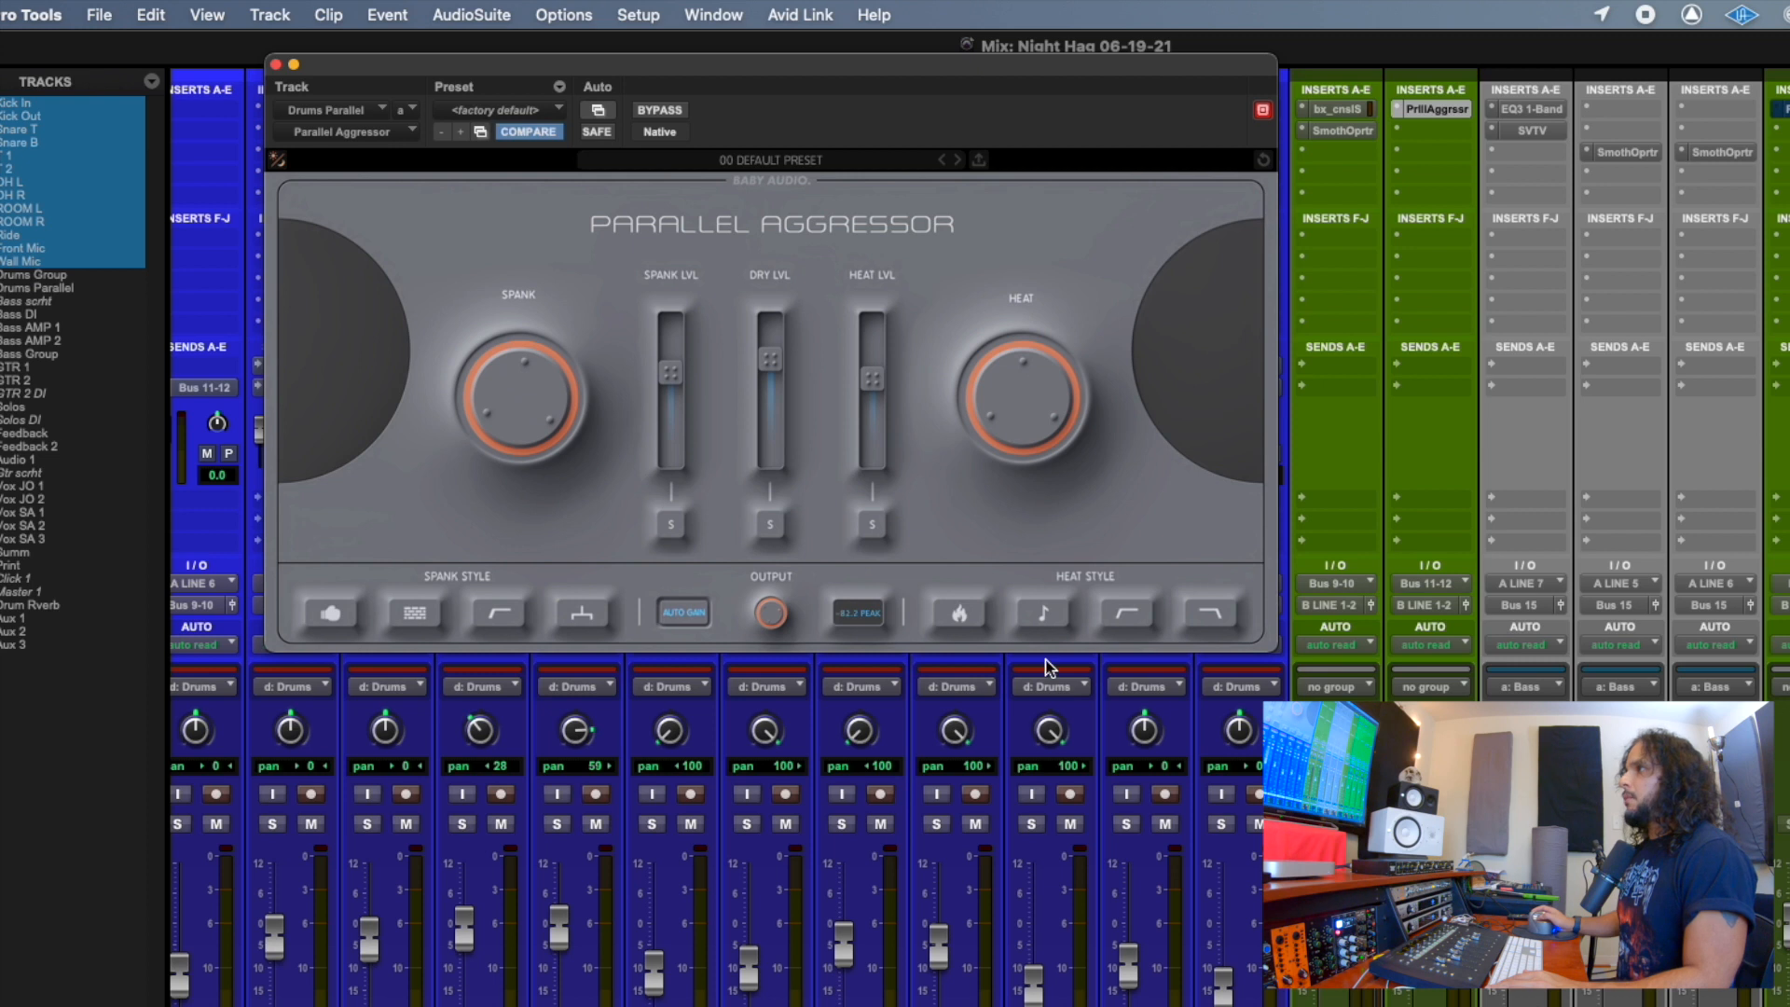
Turn the Heat amount up slightly and try the Heat Style options in turn, leaving all of them off.
mouse_move(1002, 419)
mouse_down()
mouse_move(1007, 298)
mouse_move(1016, 408)
mouse_move(1022, 311)
mouse_move(1011, 403)
mouse_up()
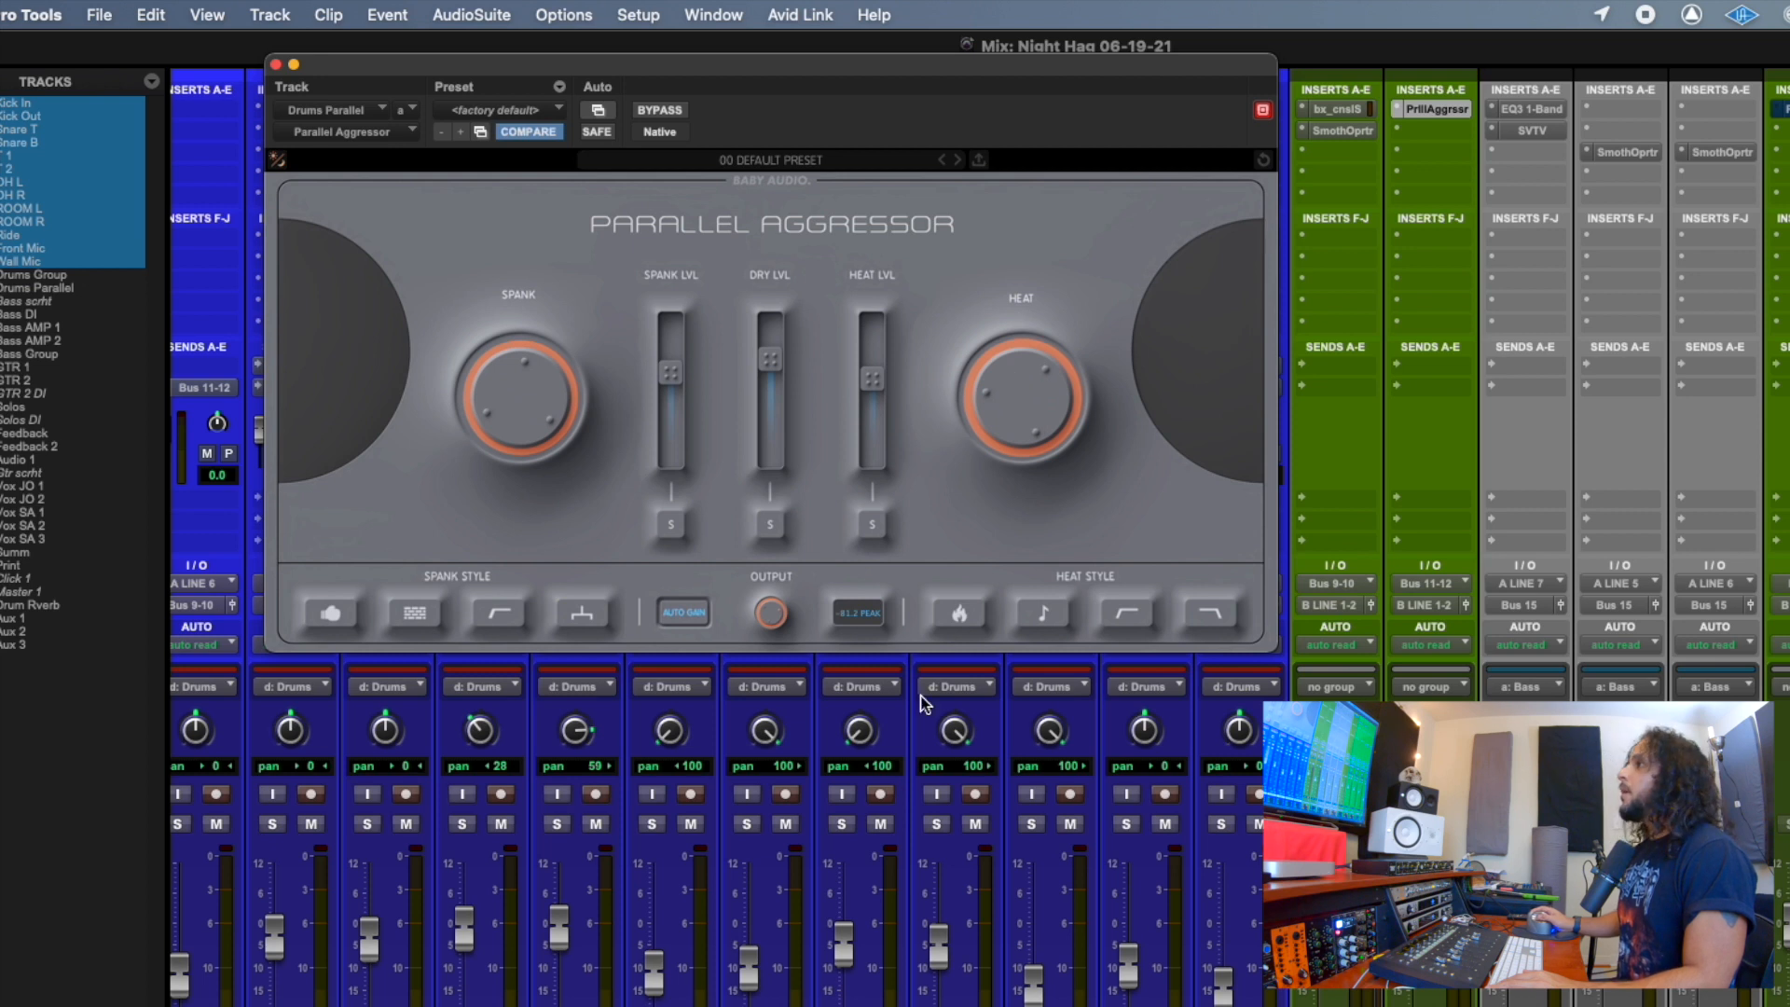
click(969, 615)
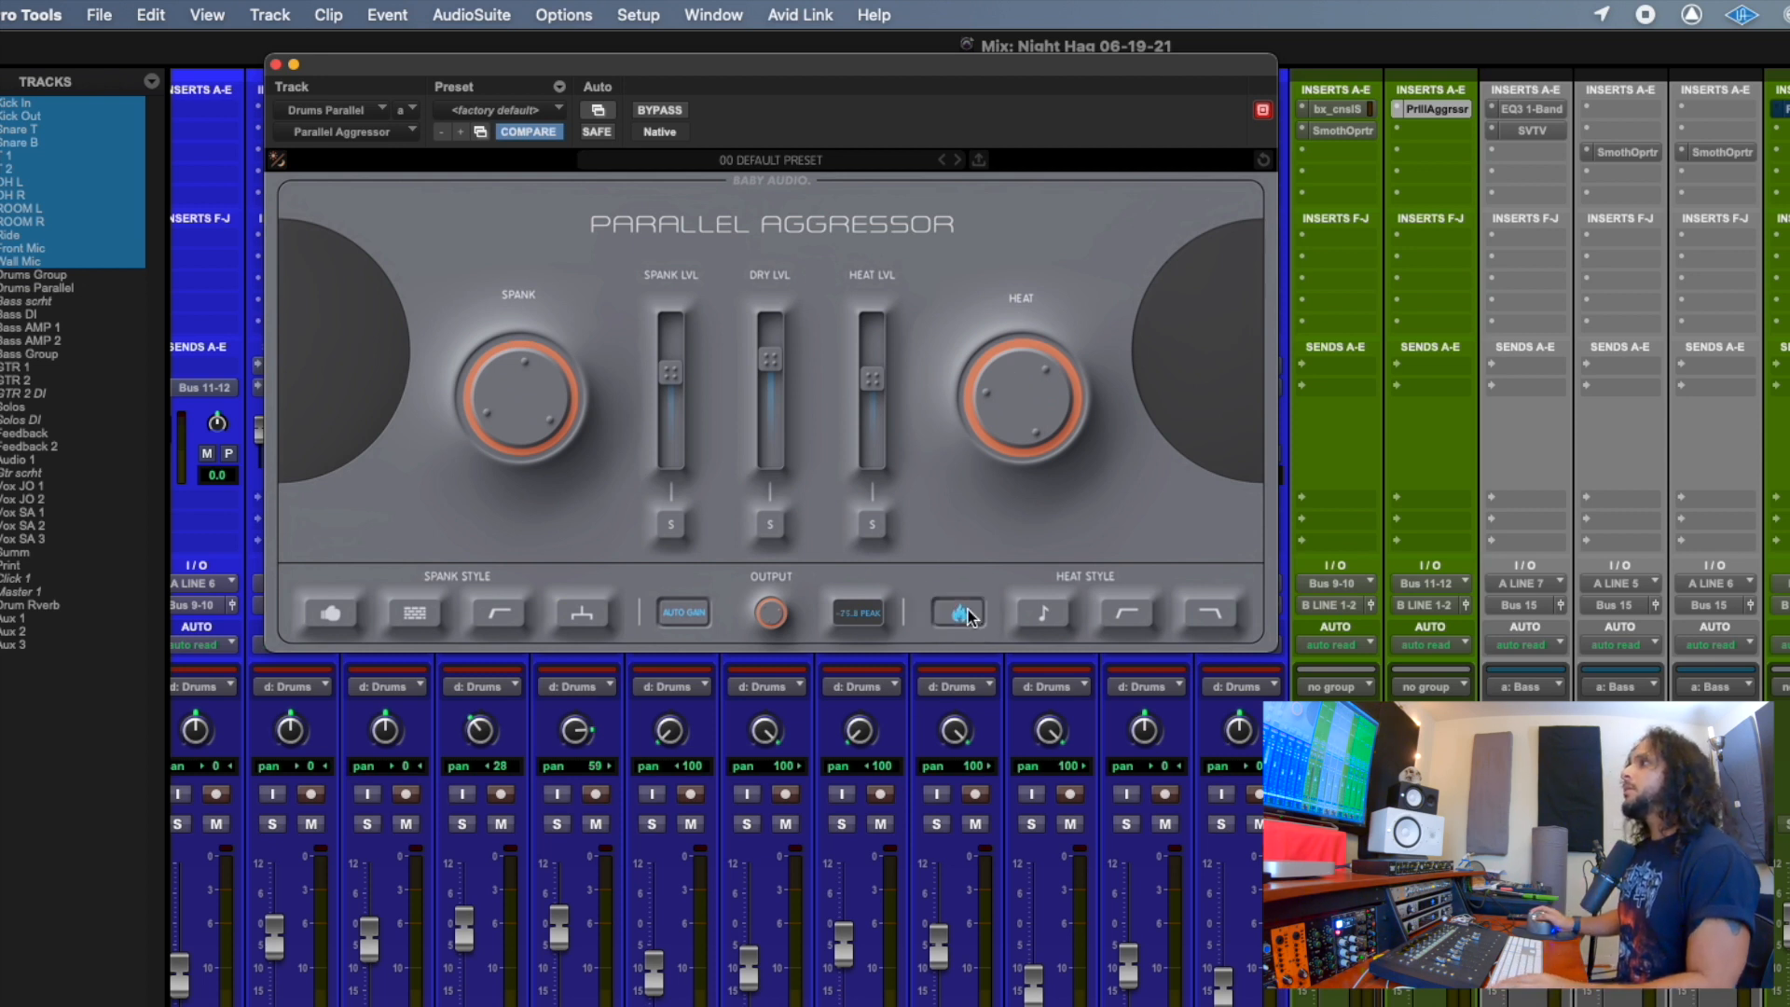
click(1051, 611)
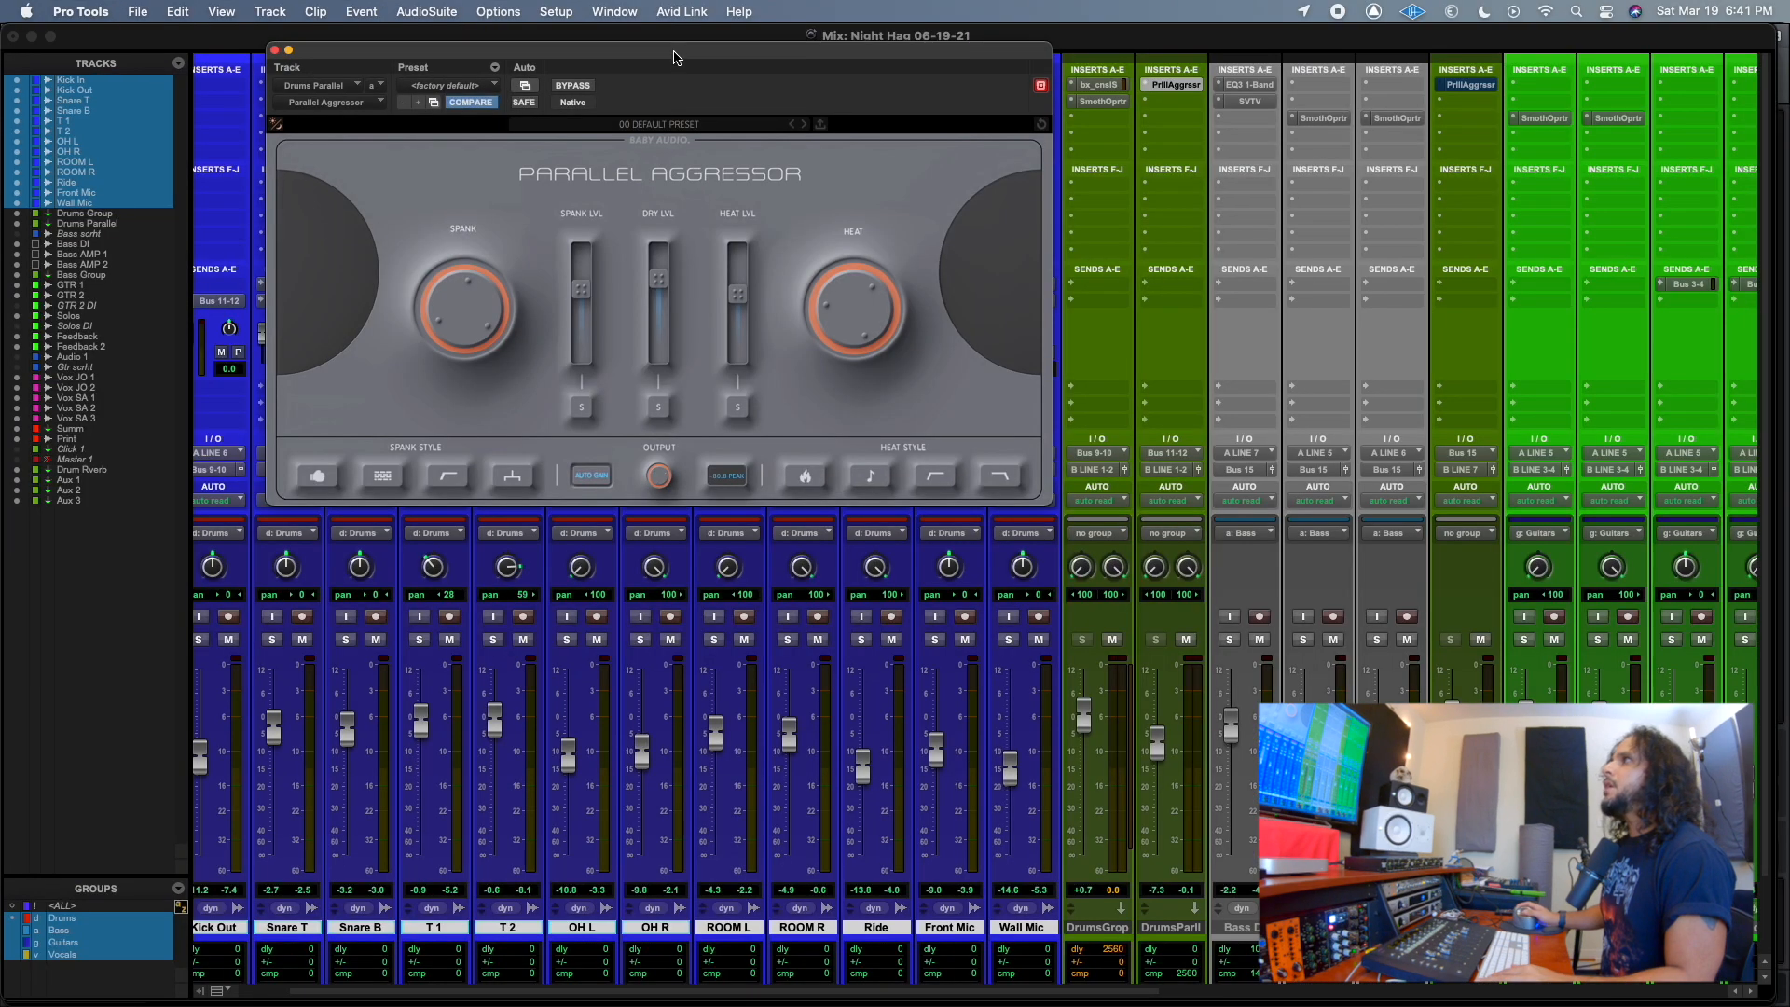
Solo all tracks of the Drums group and place the plug-in window clear of the drum faders.
drag(794, 70, 1196, 587)
drag(642, 207, 674, 69)
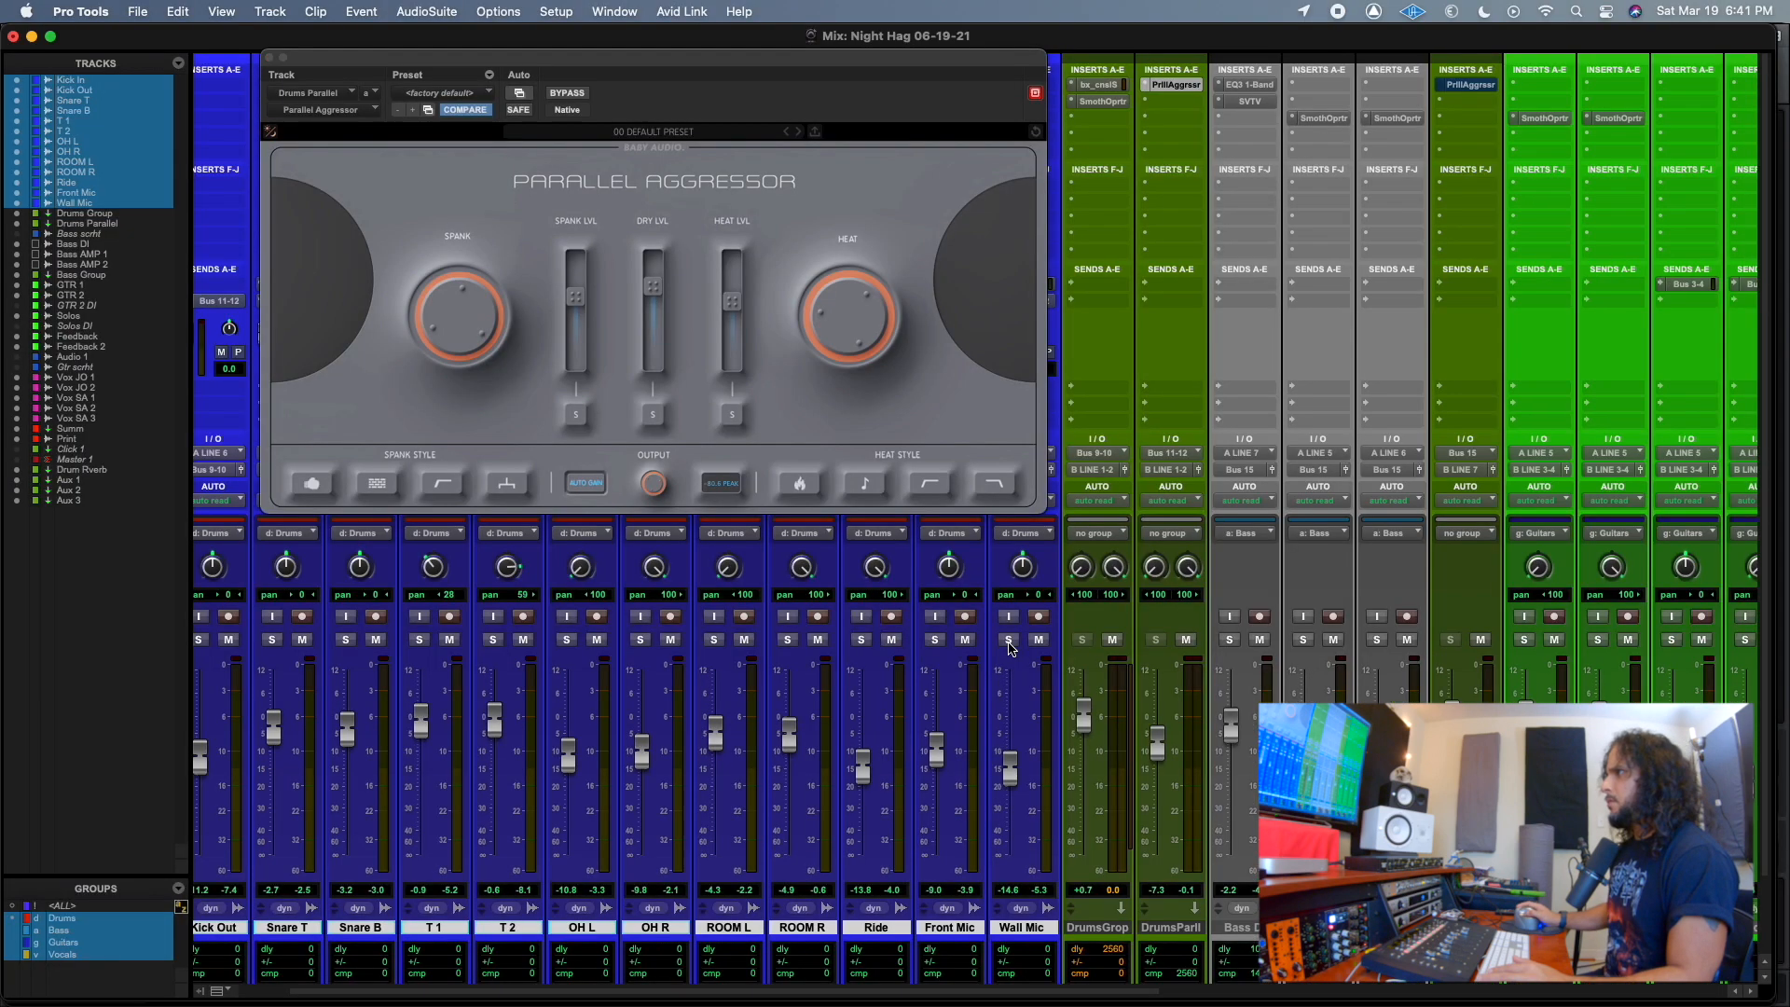
click(781, 514)
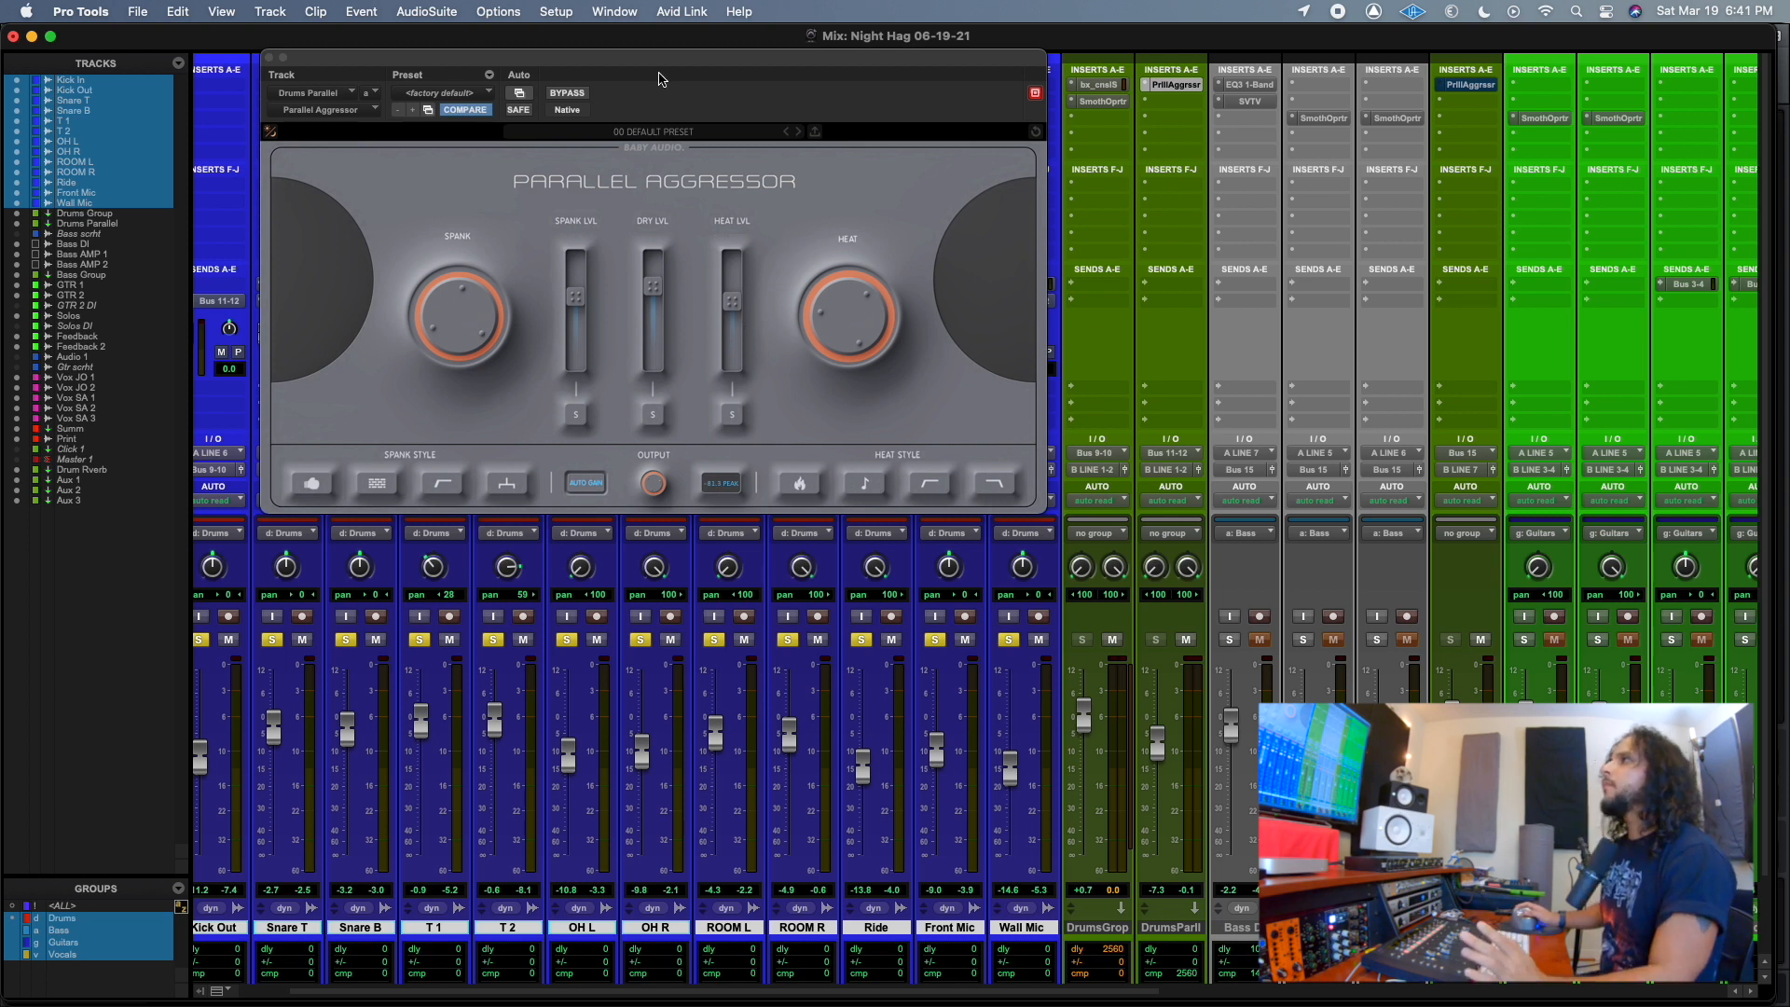
drag(678, 63, 632, 80)
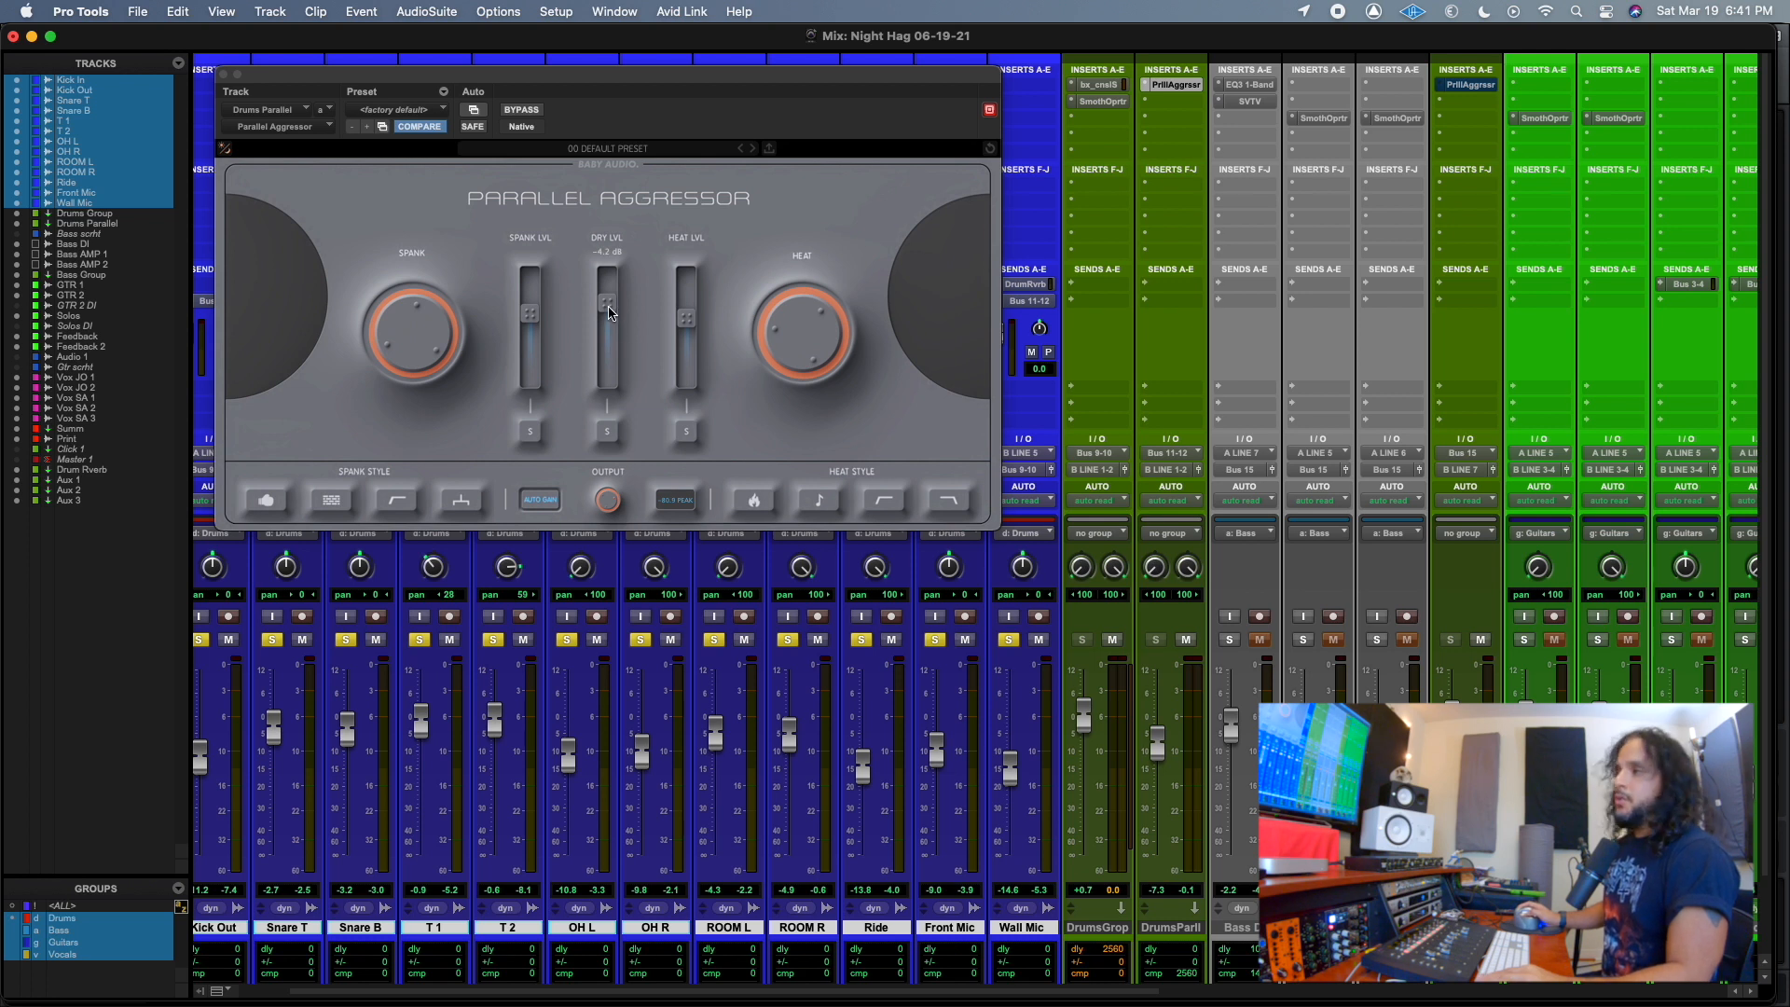
Pull the Dry level of the Drums Parallel plug-in all the way down.
drag(609, 311, 606, 317)
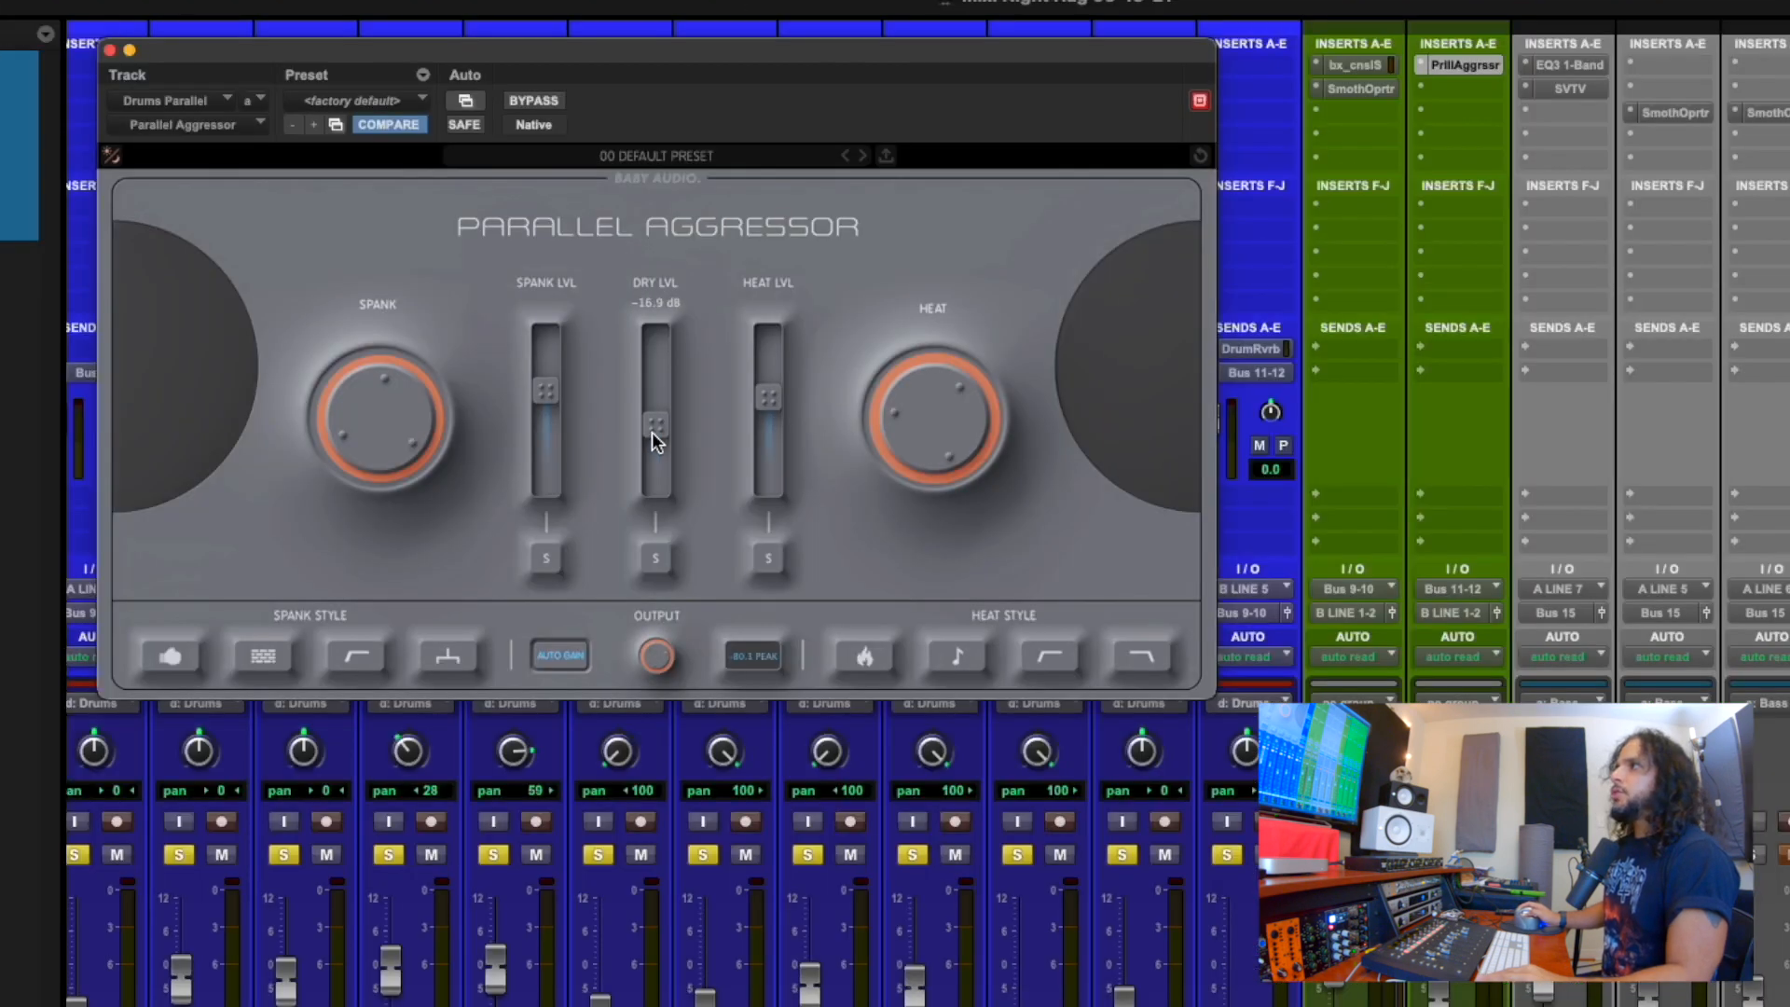
drag(653, 432, 650, 546)
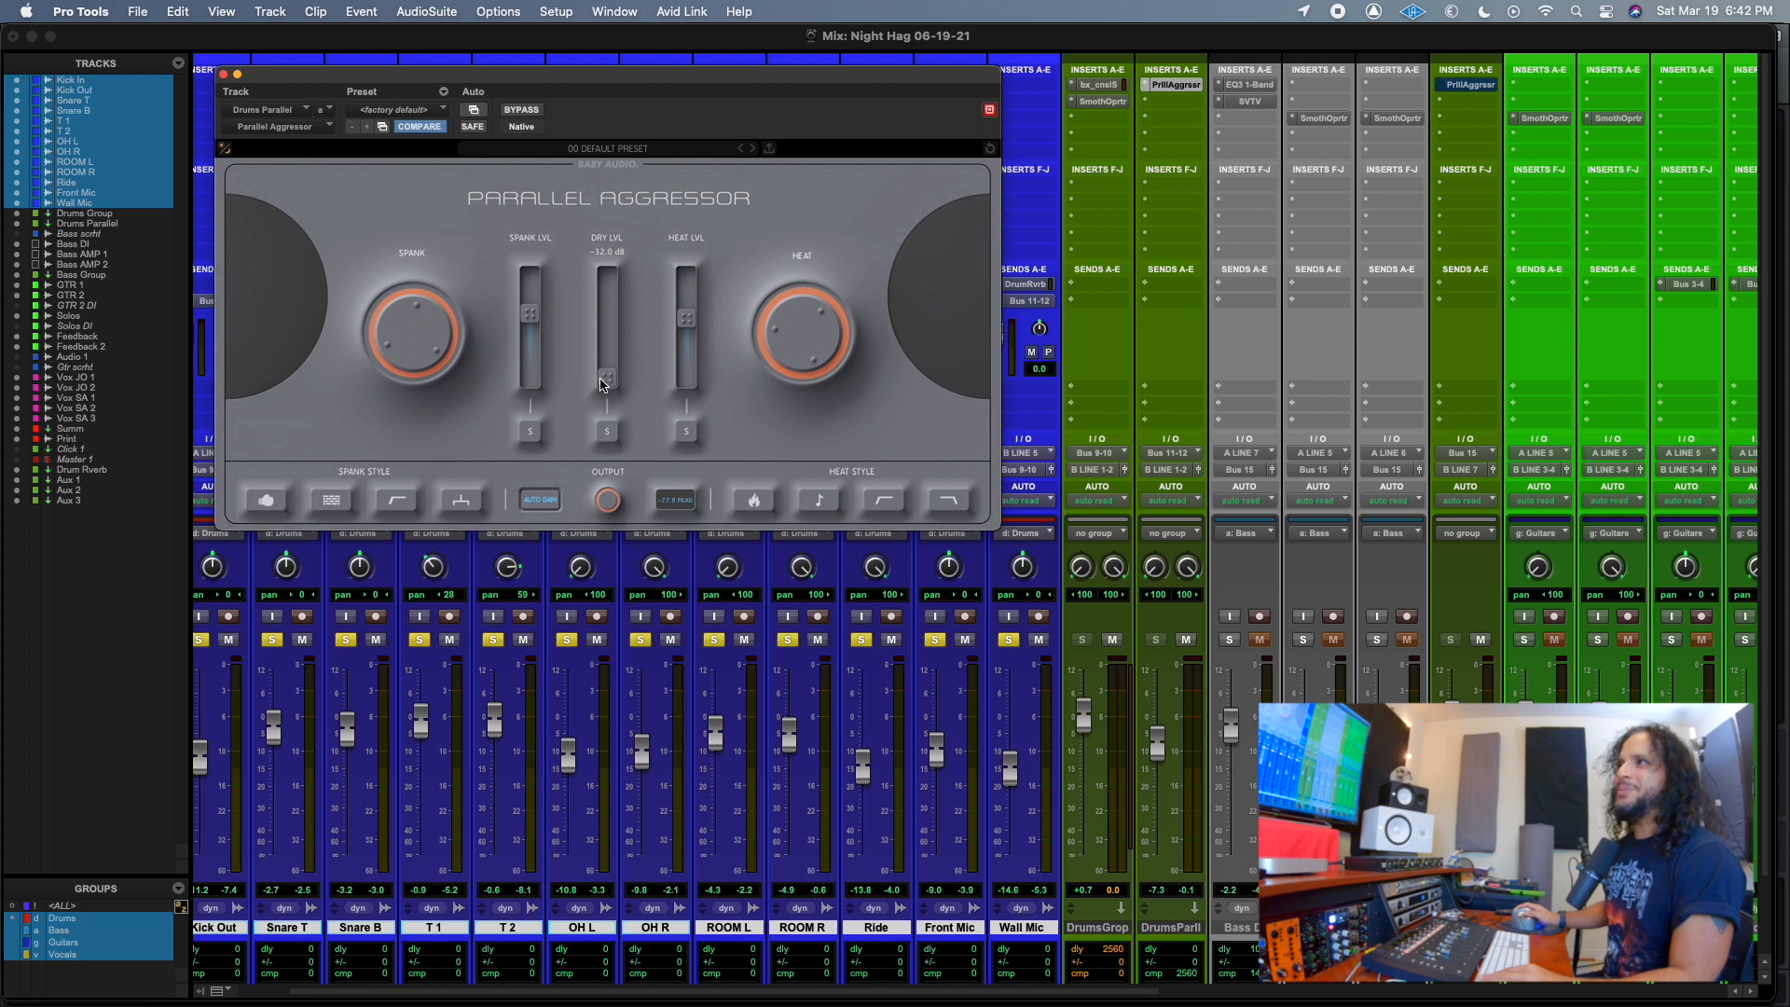
mouse_move(601, 381)
mouse_down()
mouse_move(605, 292)
mouse_move(601, 386)
mouse_up()
Sweep the Spank and Heat levels down and back up, leaving both in the upper part of their range.
drag(528, 321, 529, 293)
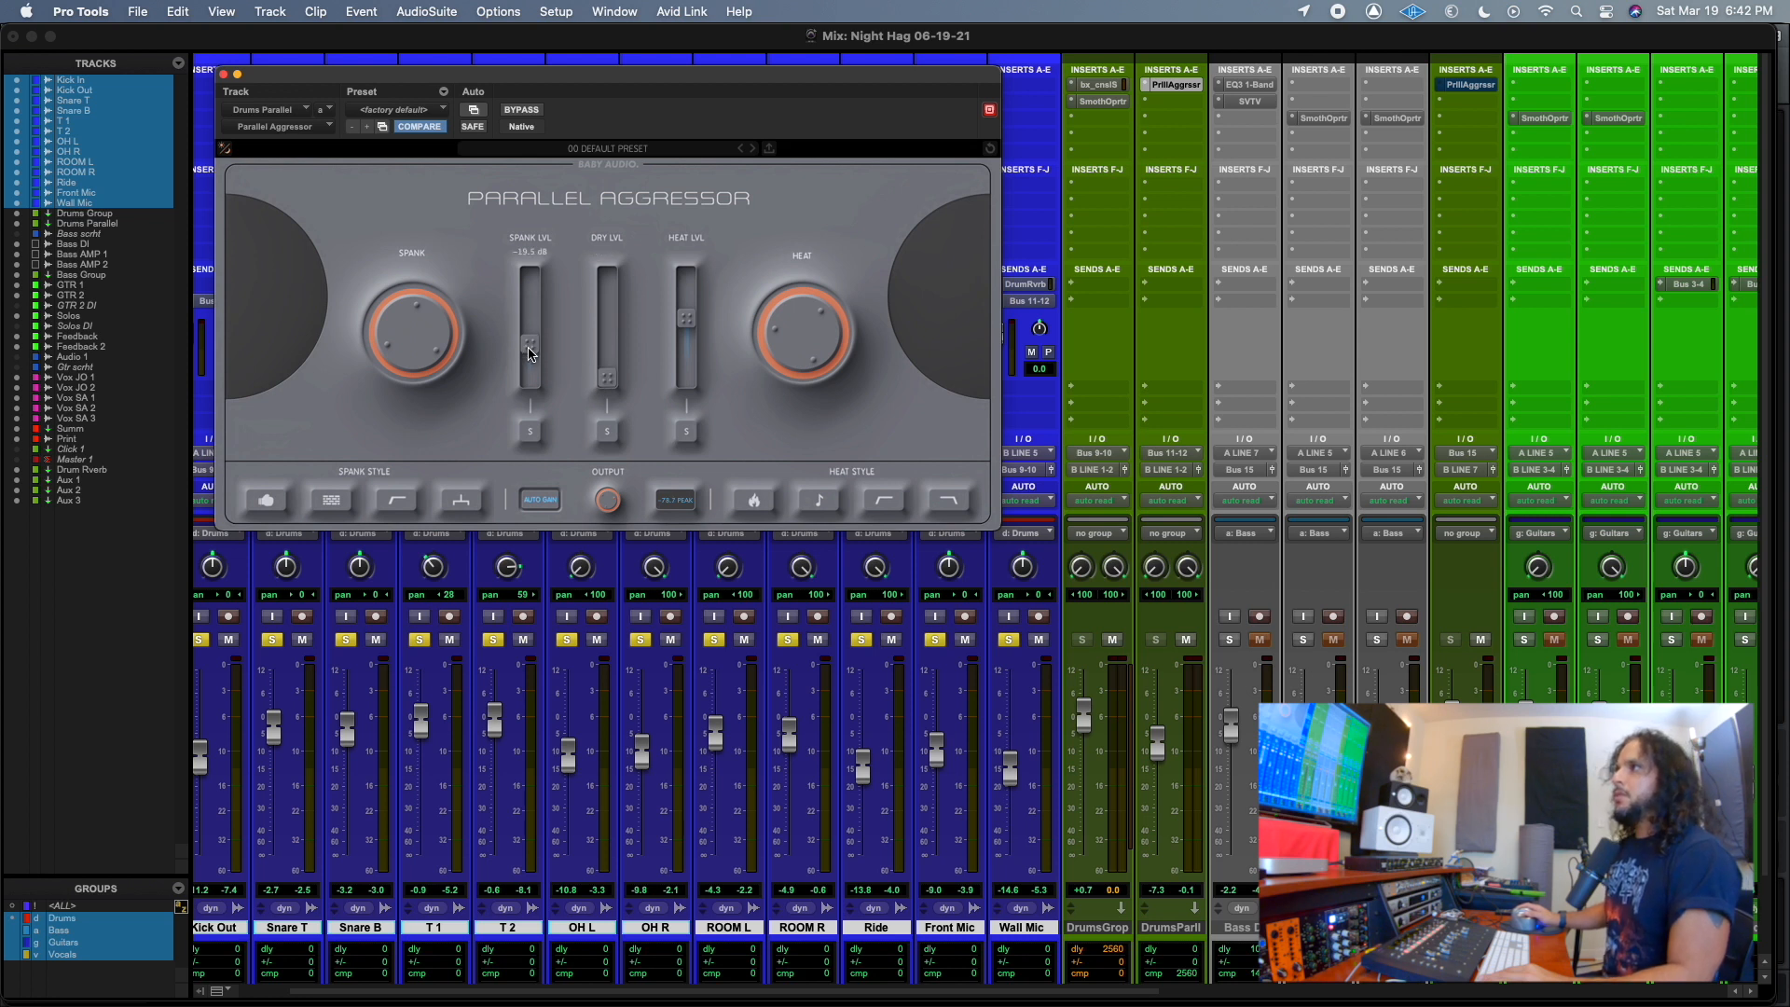
mouse_move(700, 331)
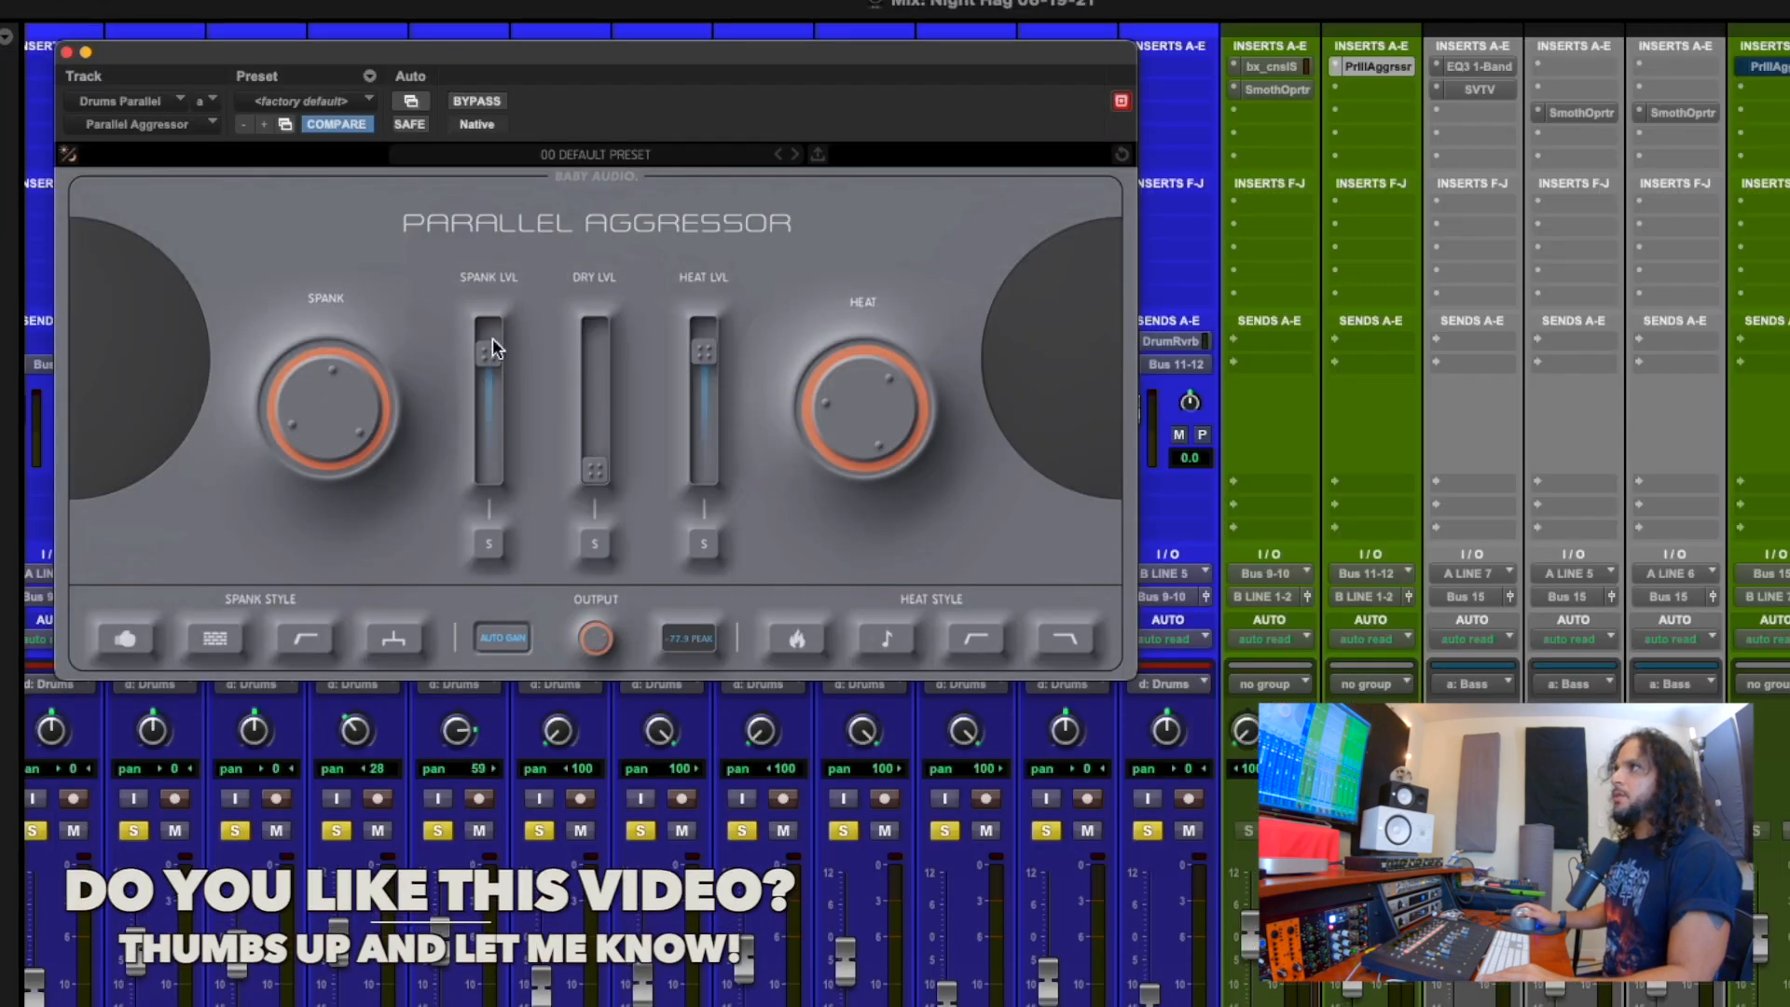
drag(487, 353, 481, 511)
drag(721, 355, 704, 435)
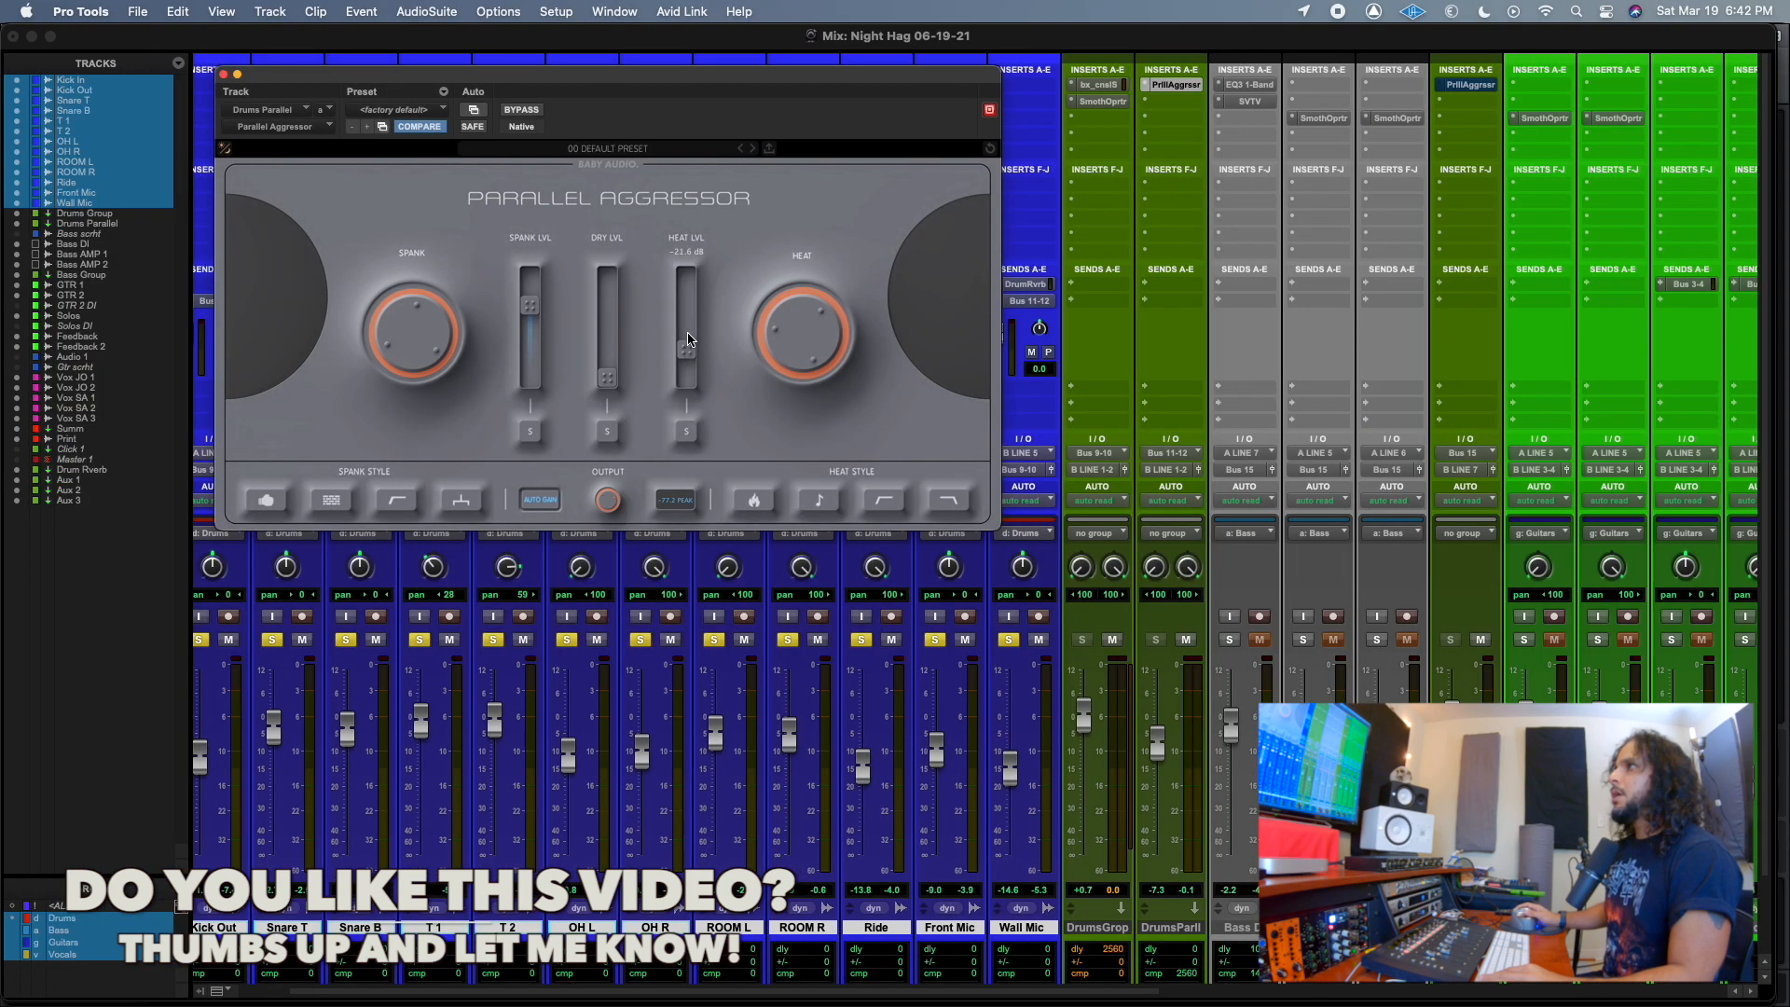
drag(688, 339, 696, 311)
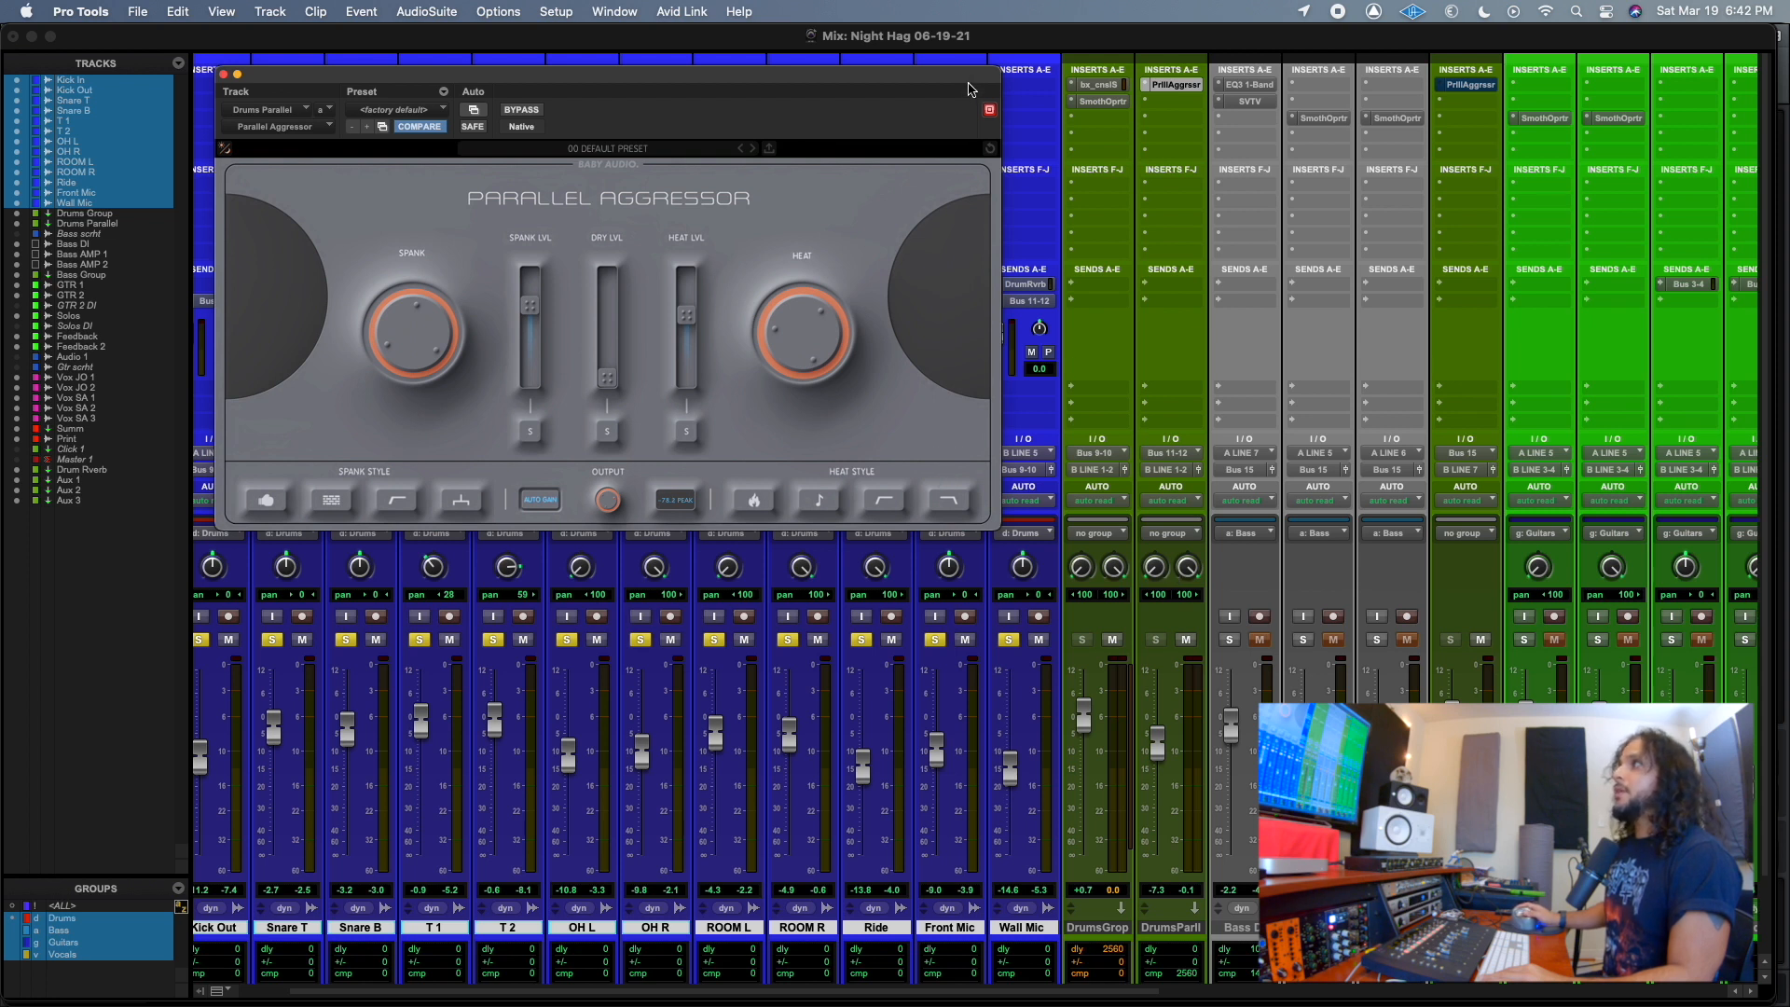
Raise the Dry level of the Drums Parallel plug-in and reposition the plug-in window above the drum faders.
drag(968, 91, 854, 71)
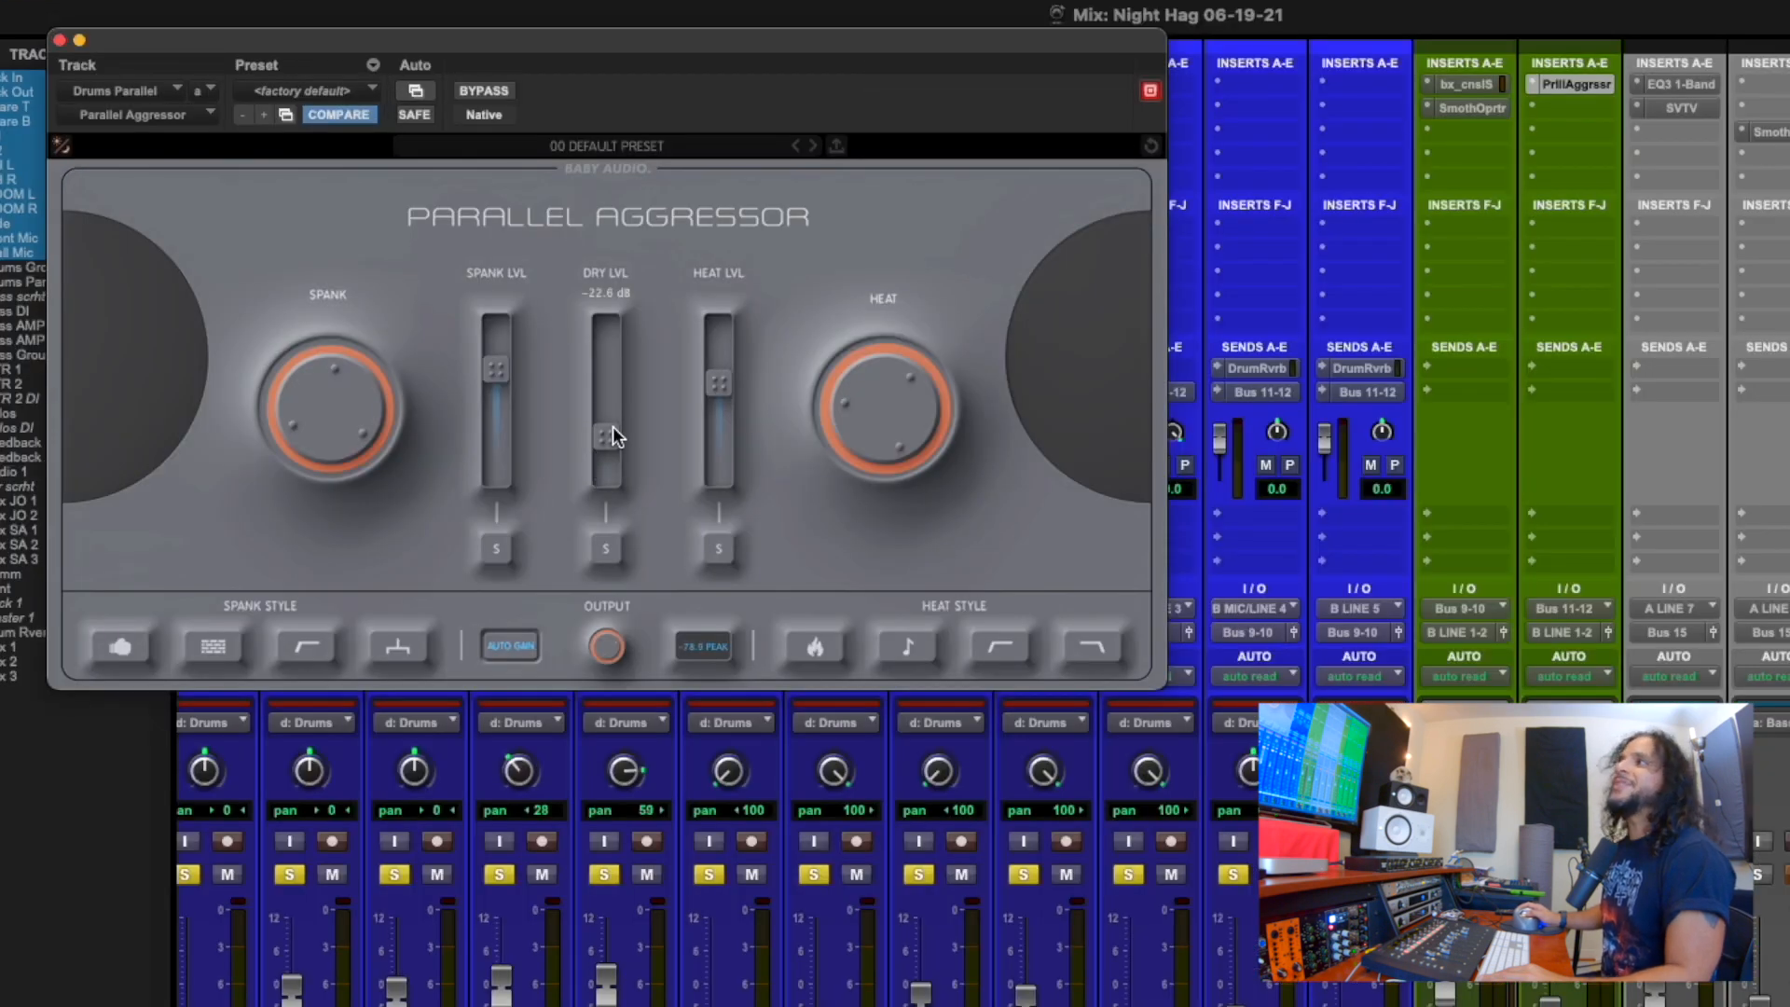
mouse_move(612, 390)
mouse_down()
mouse_move(603, 422)
mouse_move(612, 367)
mouse_up()
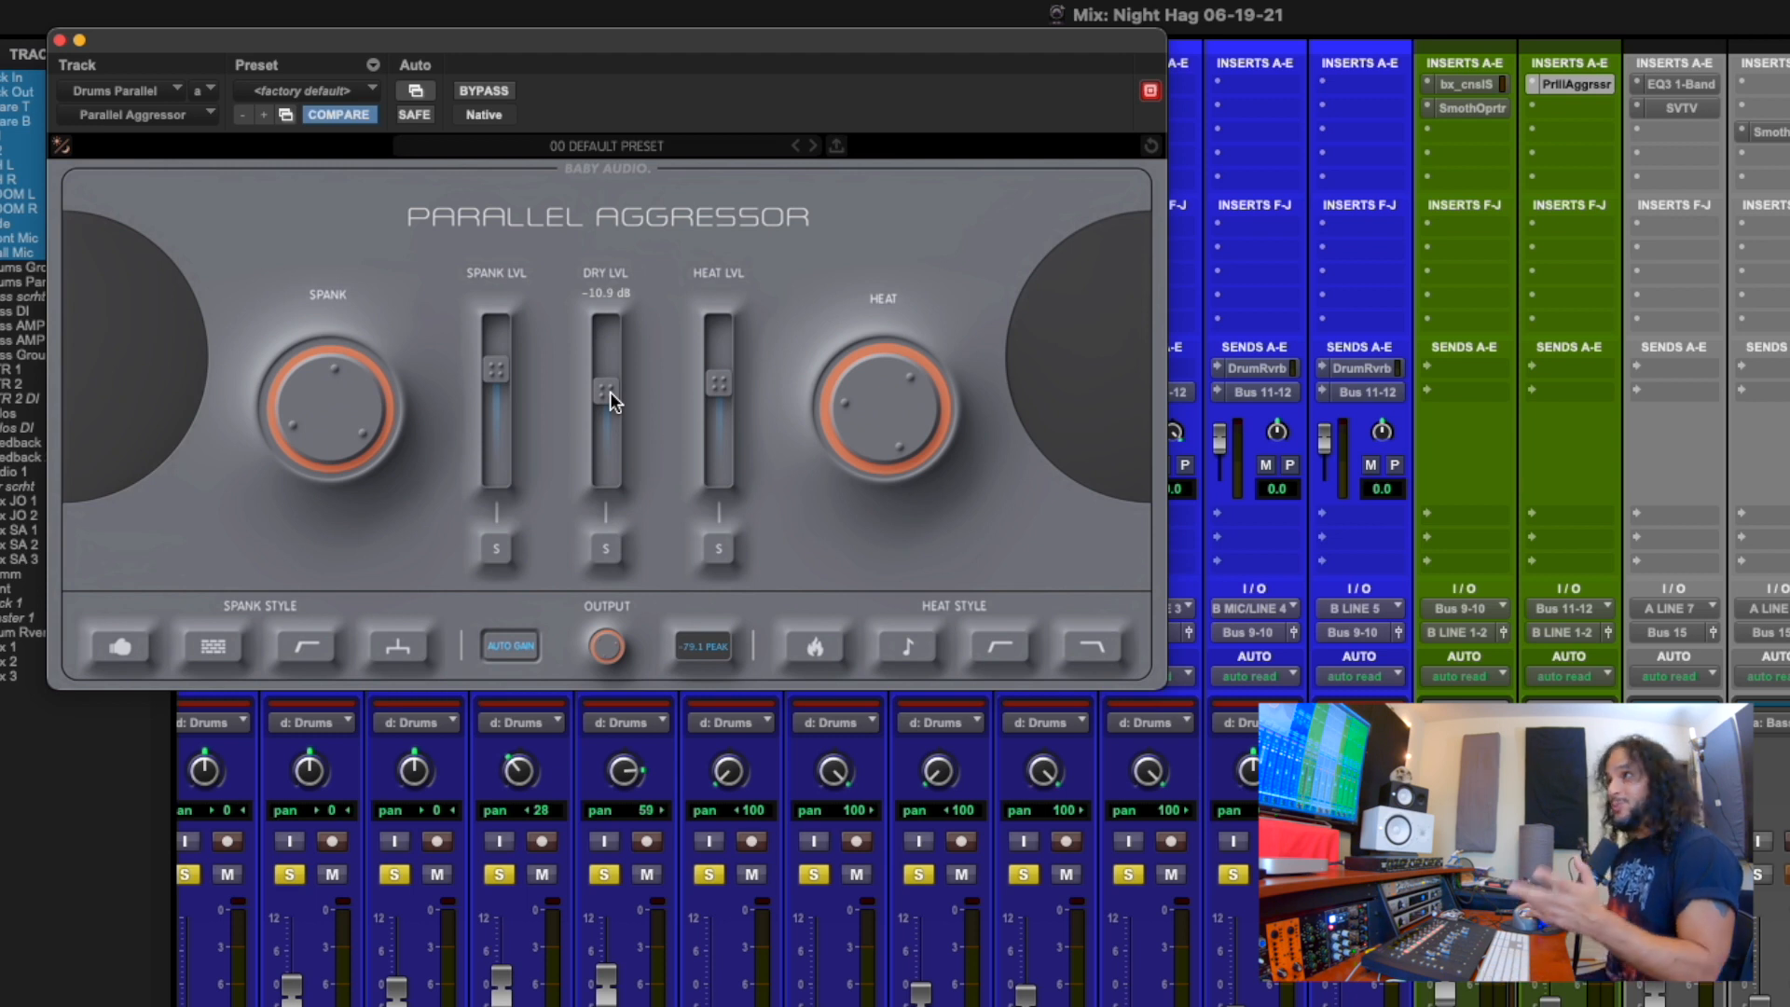
drag(610, 392, 612, 404)
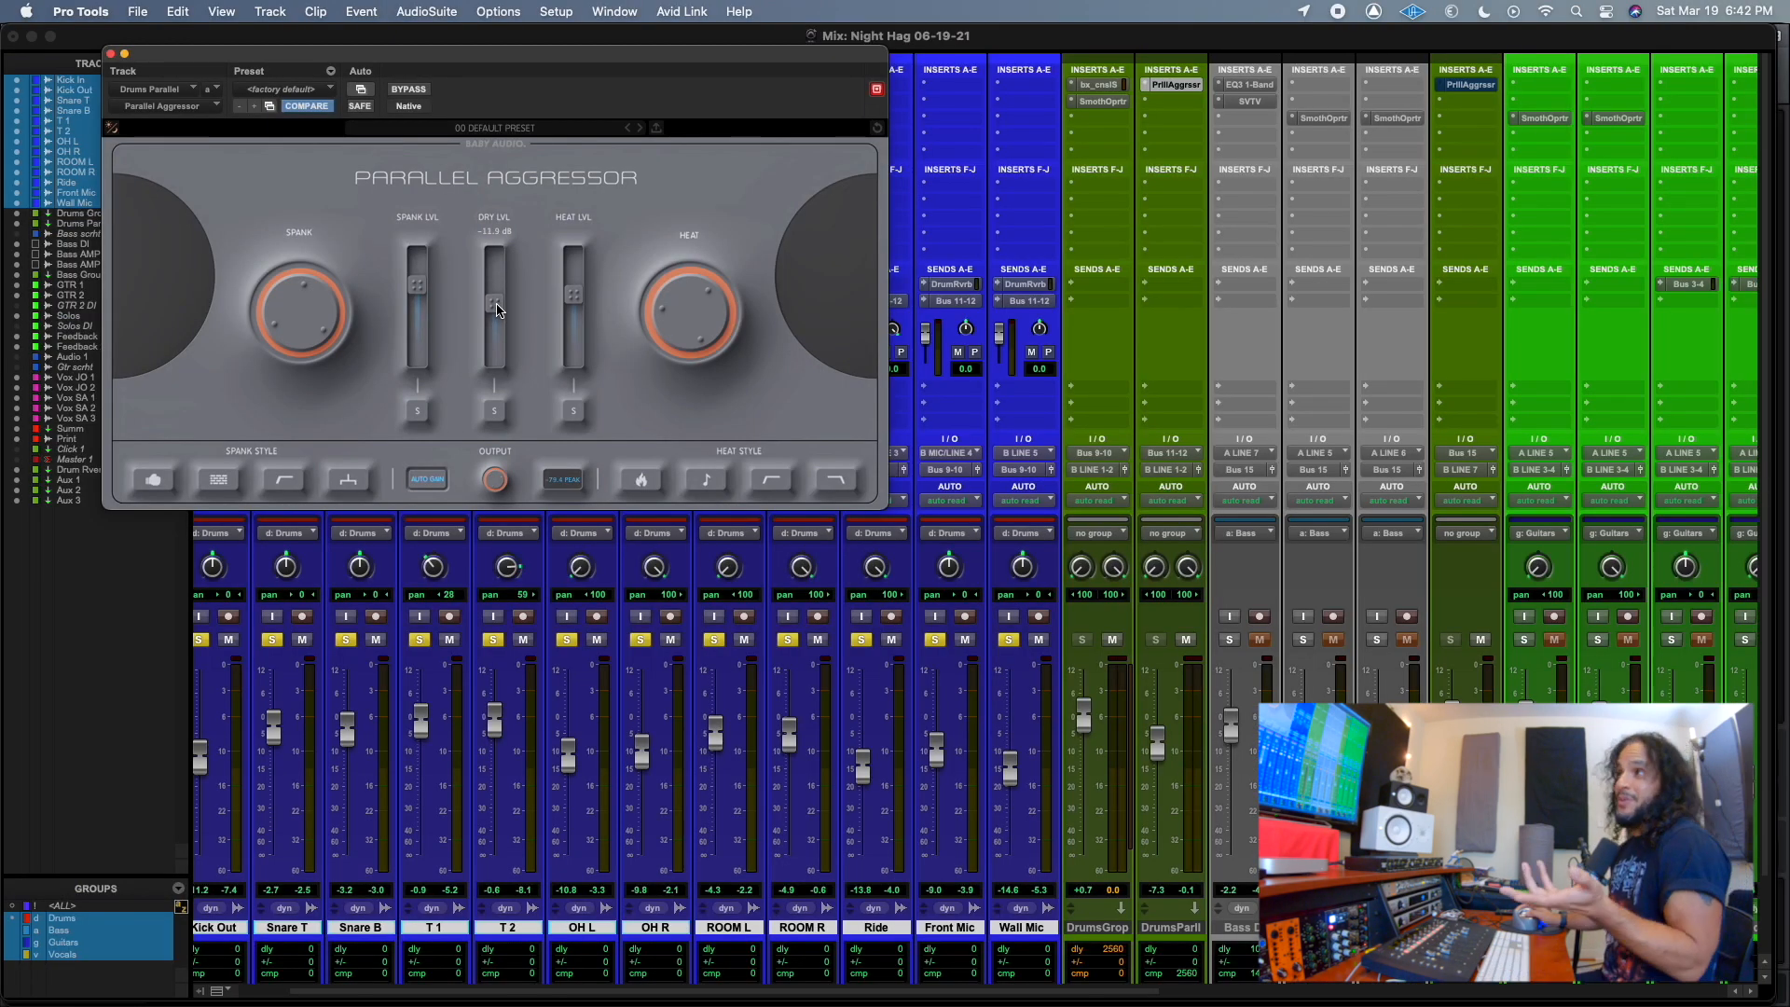
drag(499, 308, 504, 304)
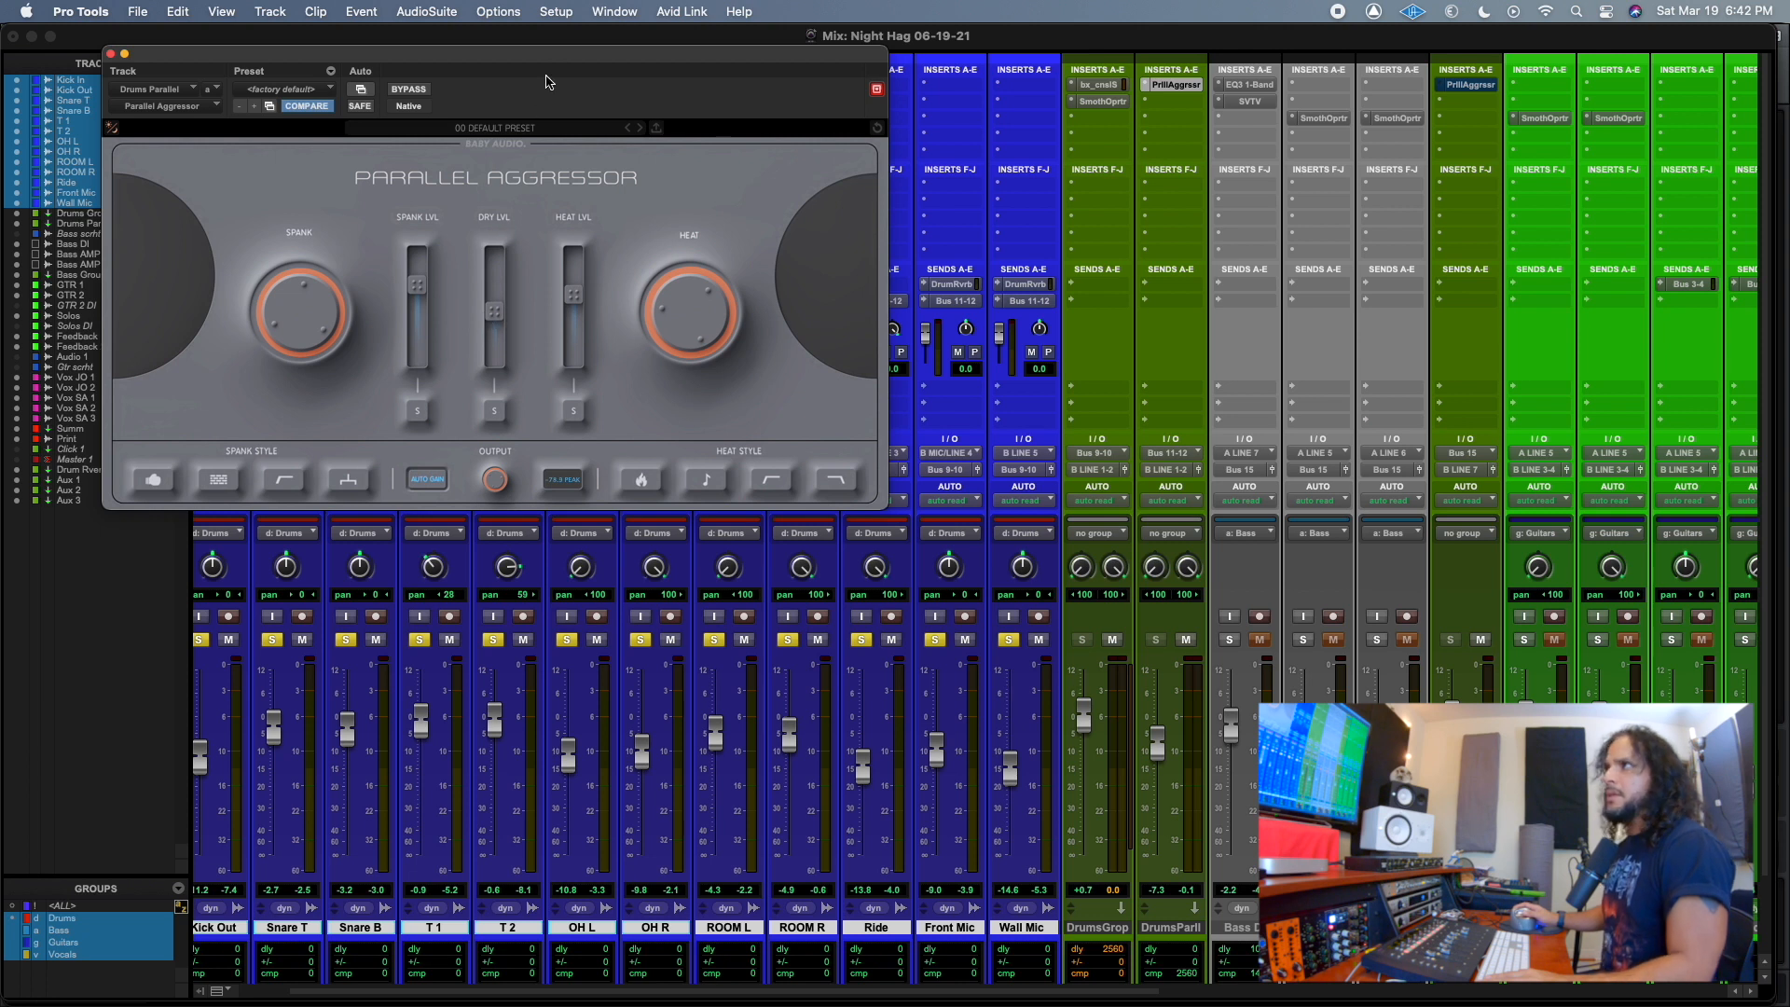
drag(562, 64, 659, 43)
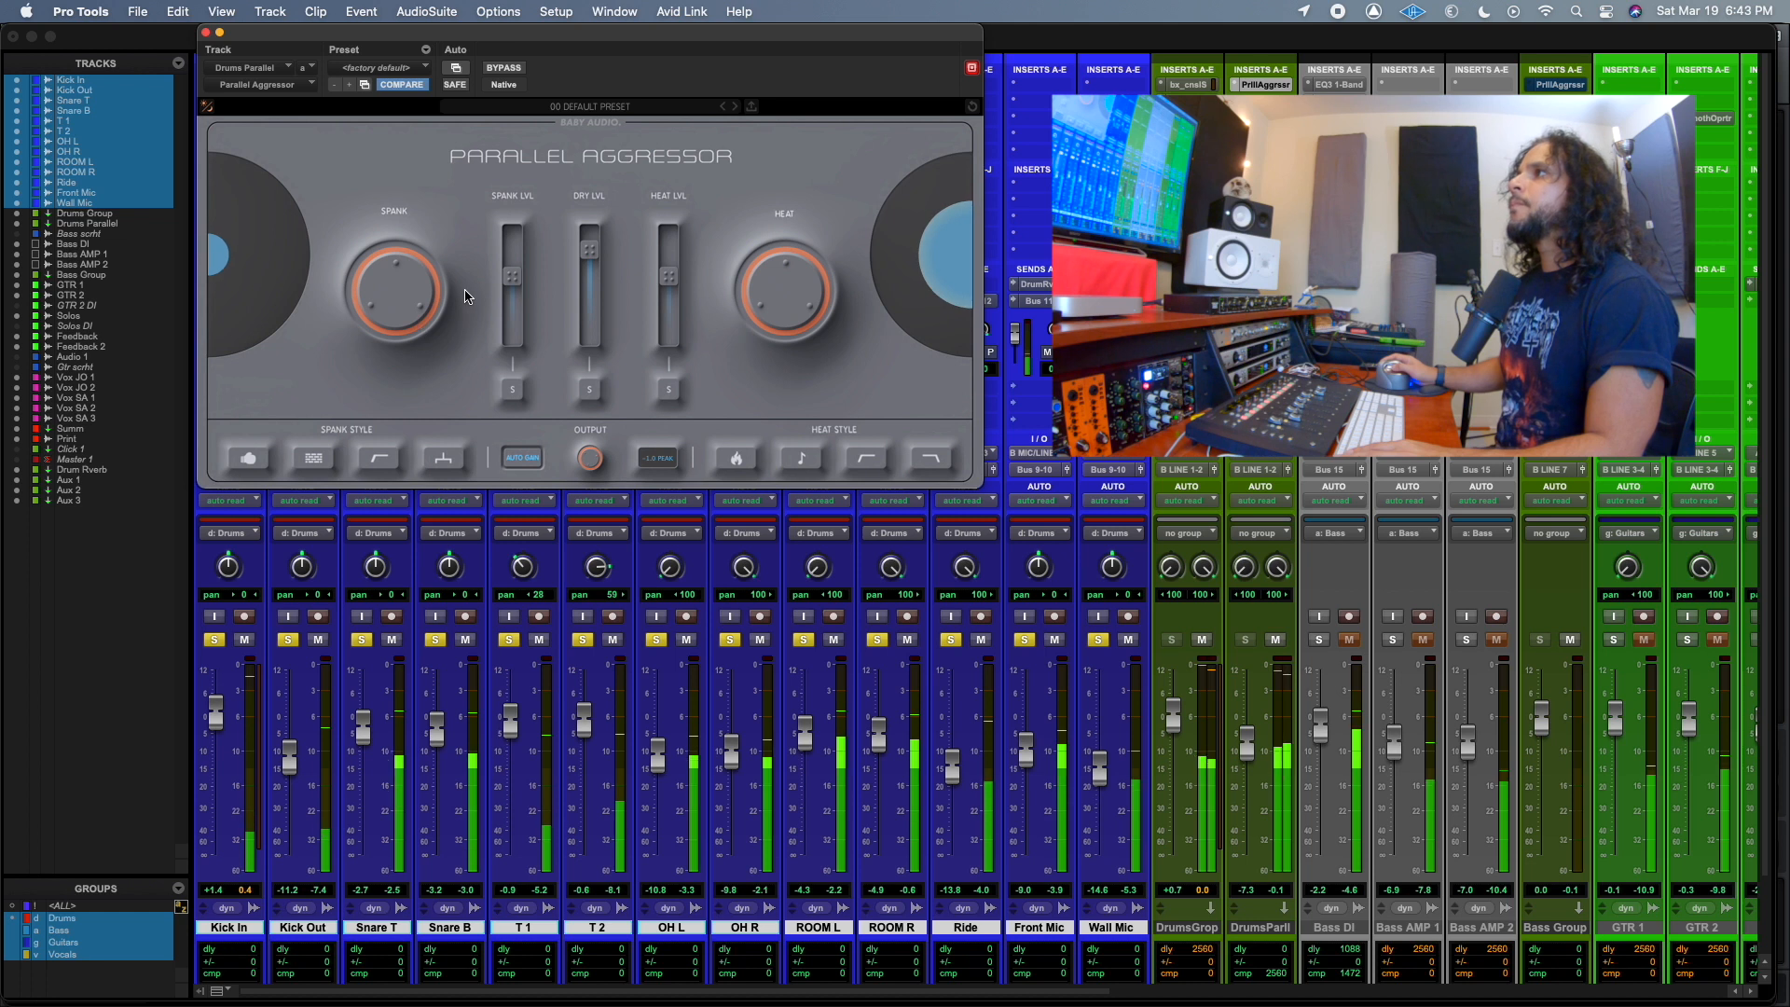
Increase the Spank amount, raise the Drums Parallel fader and compare the drums with that track muted and unmuted.
drag(401, 304, 394, 243)
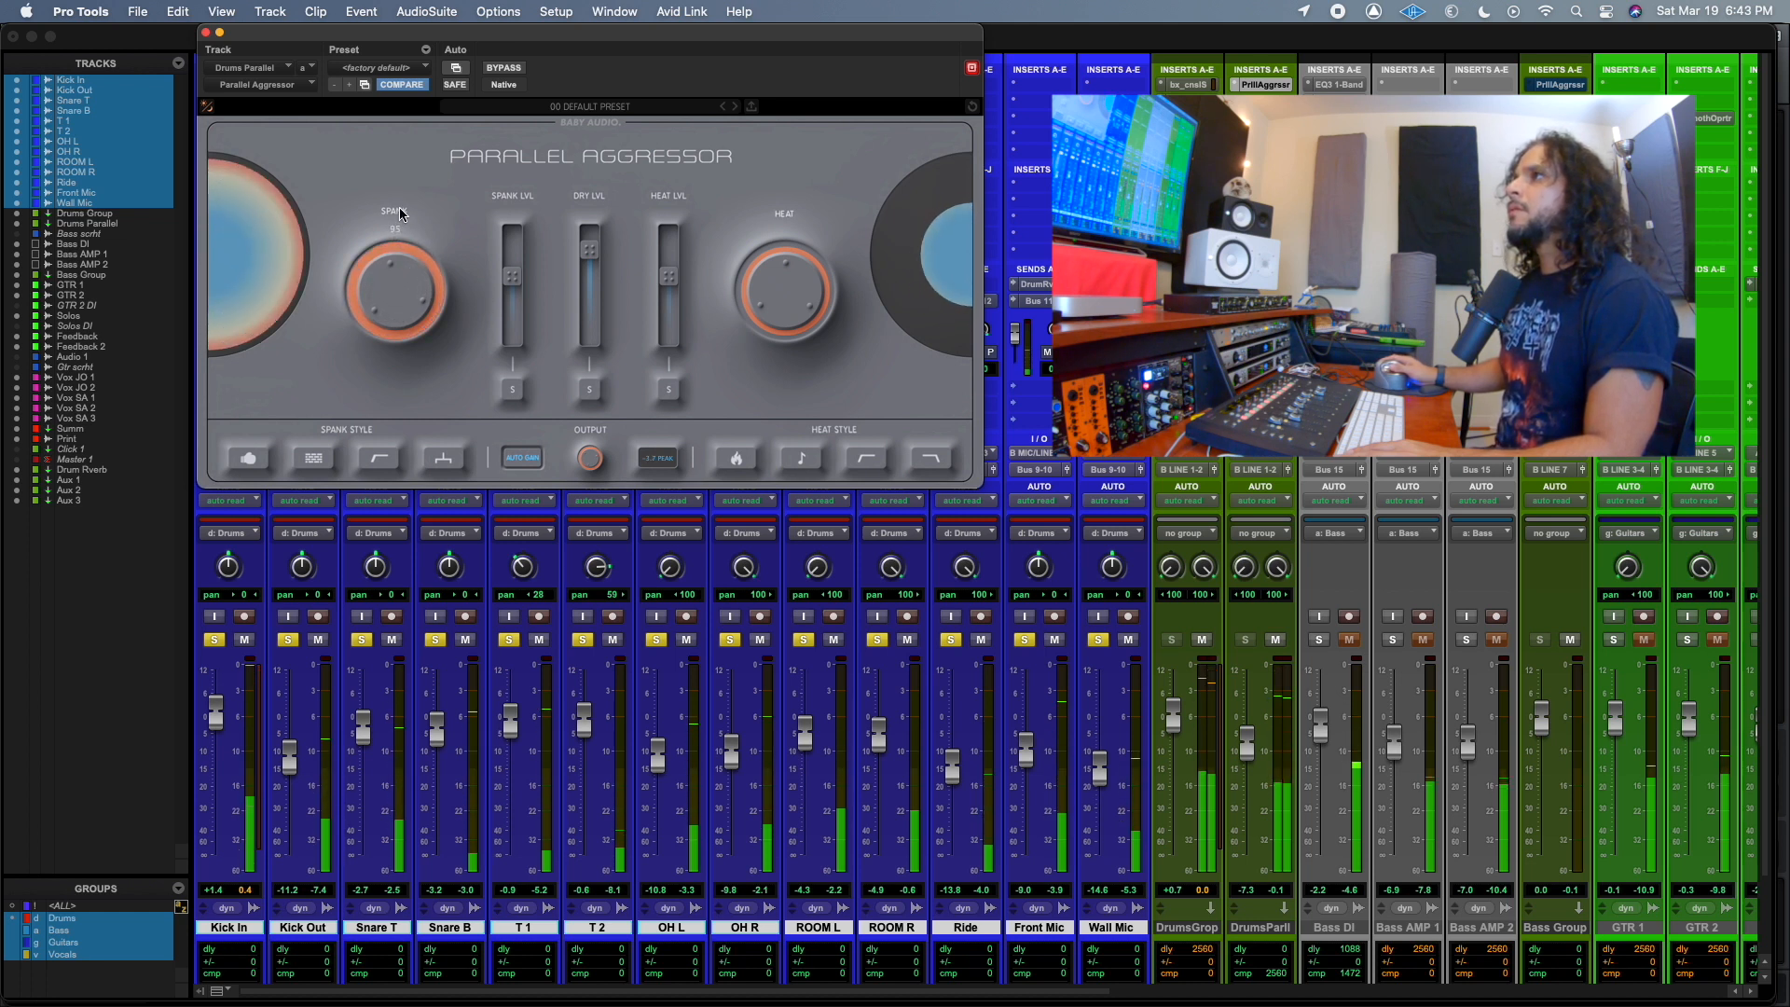
drag(1248, 744, 1251, 729)
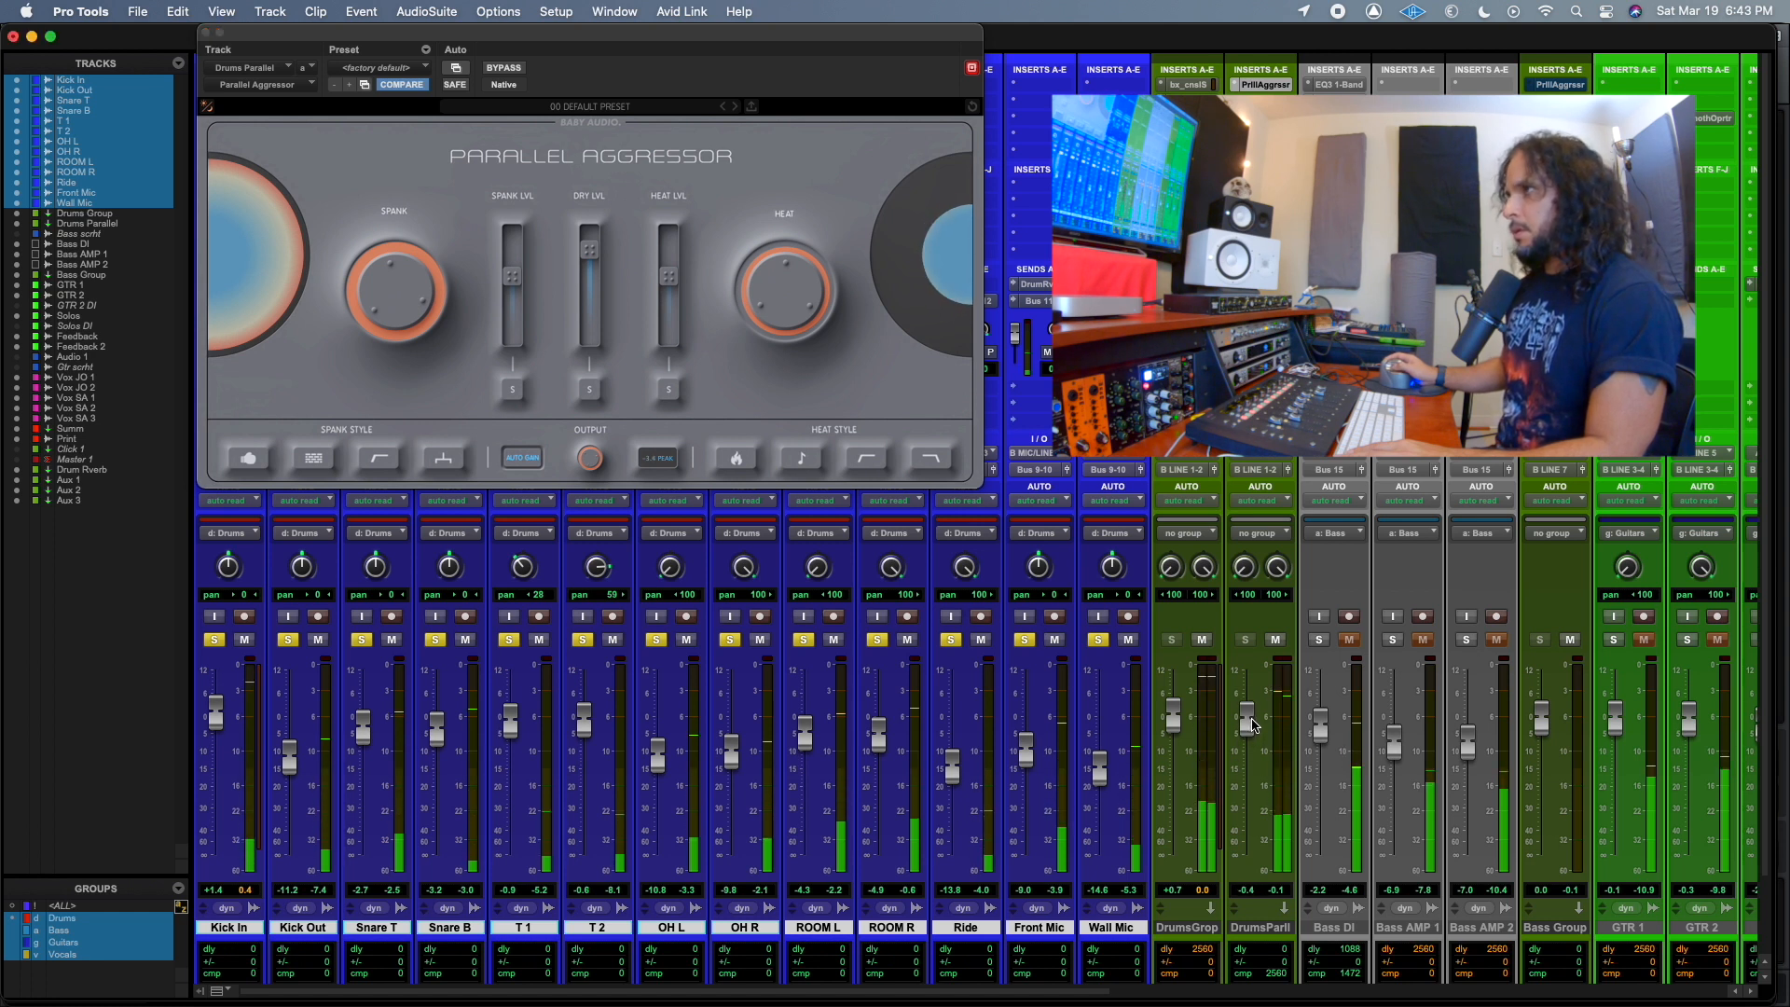
click(1275, 639)
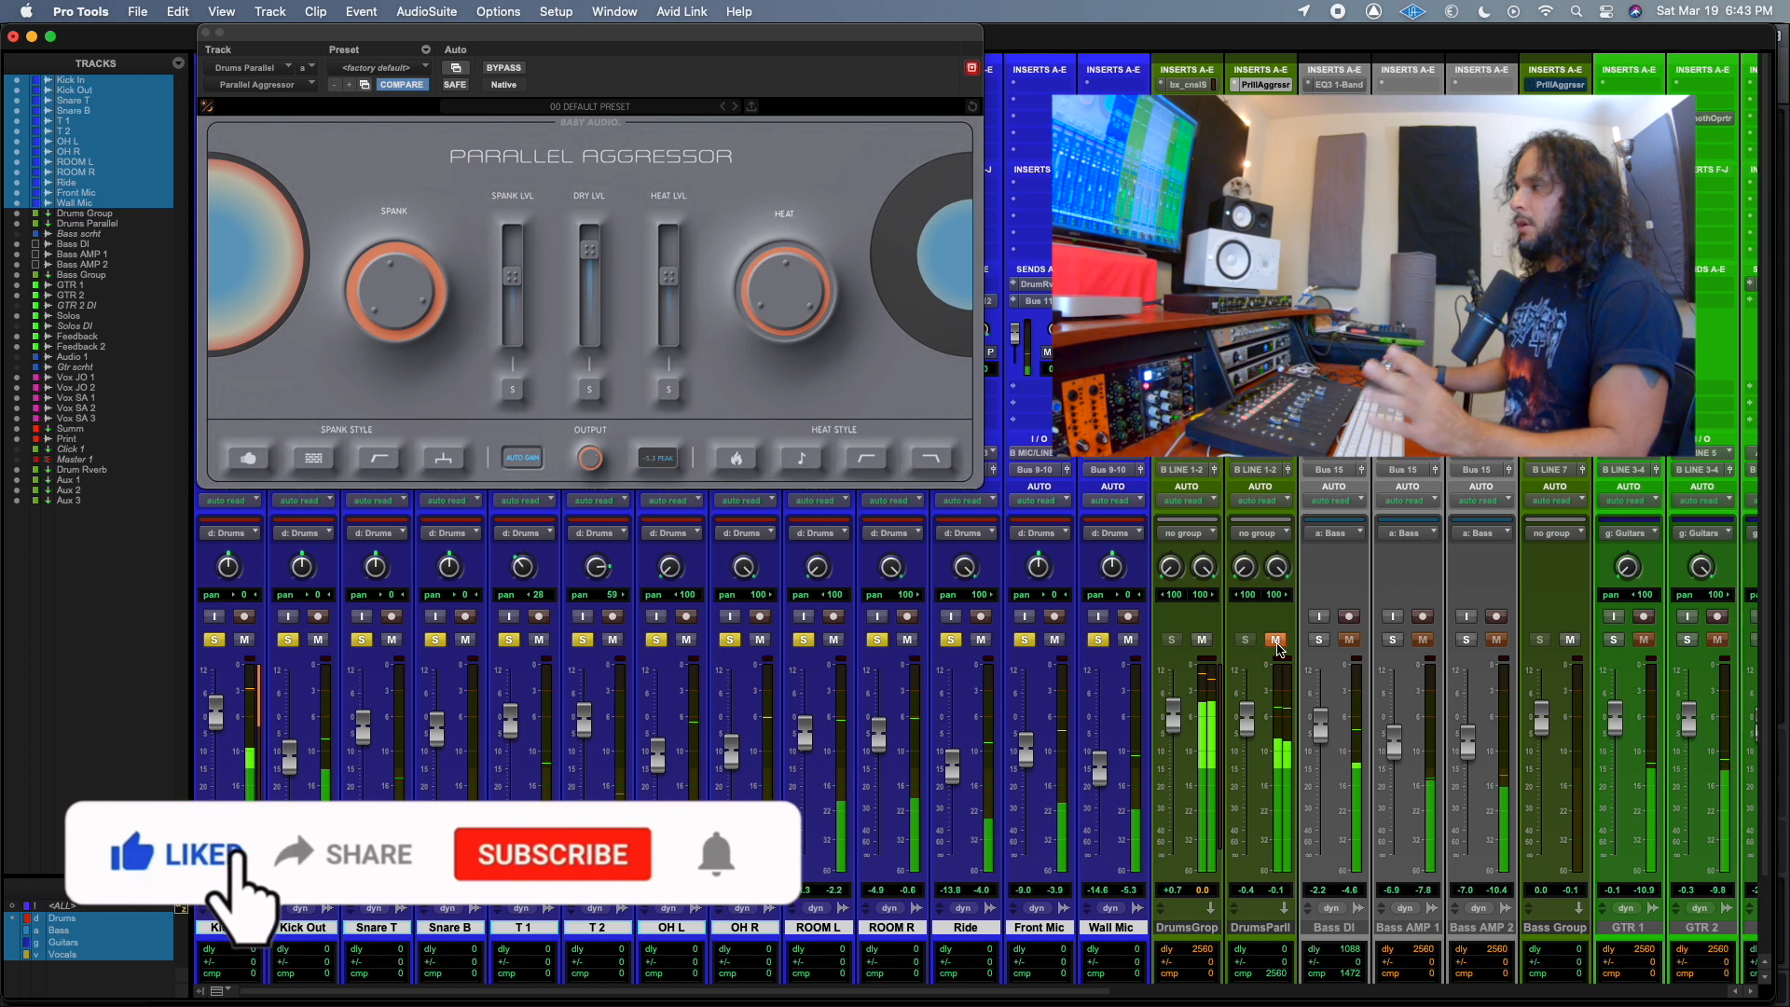
click(1278, 650)
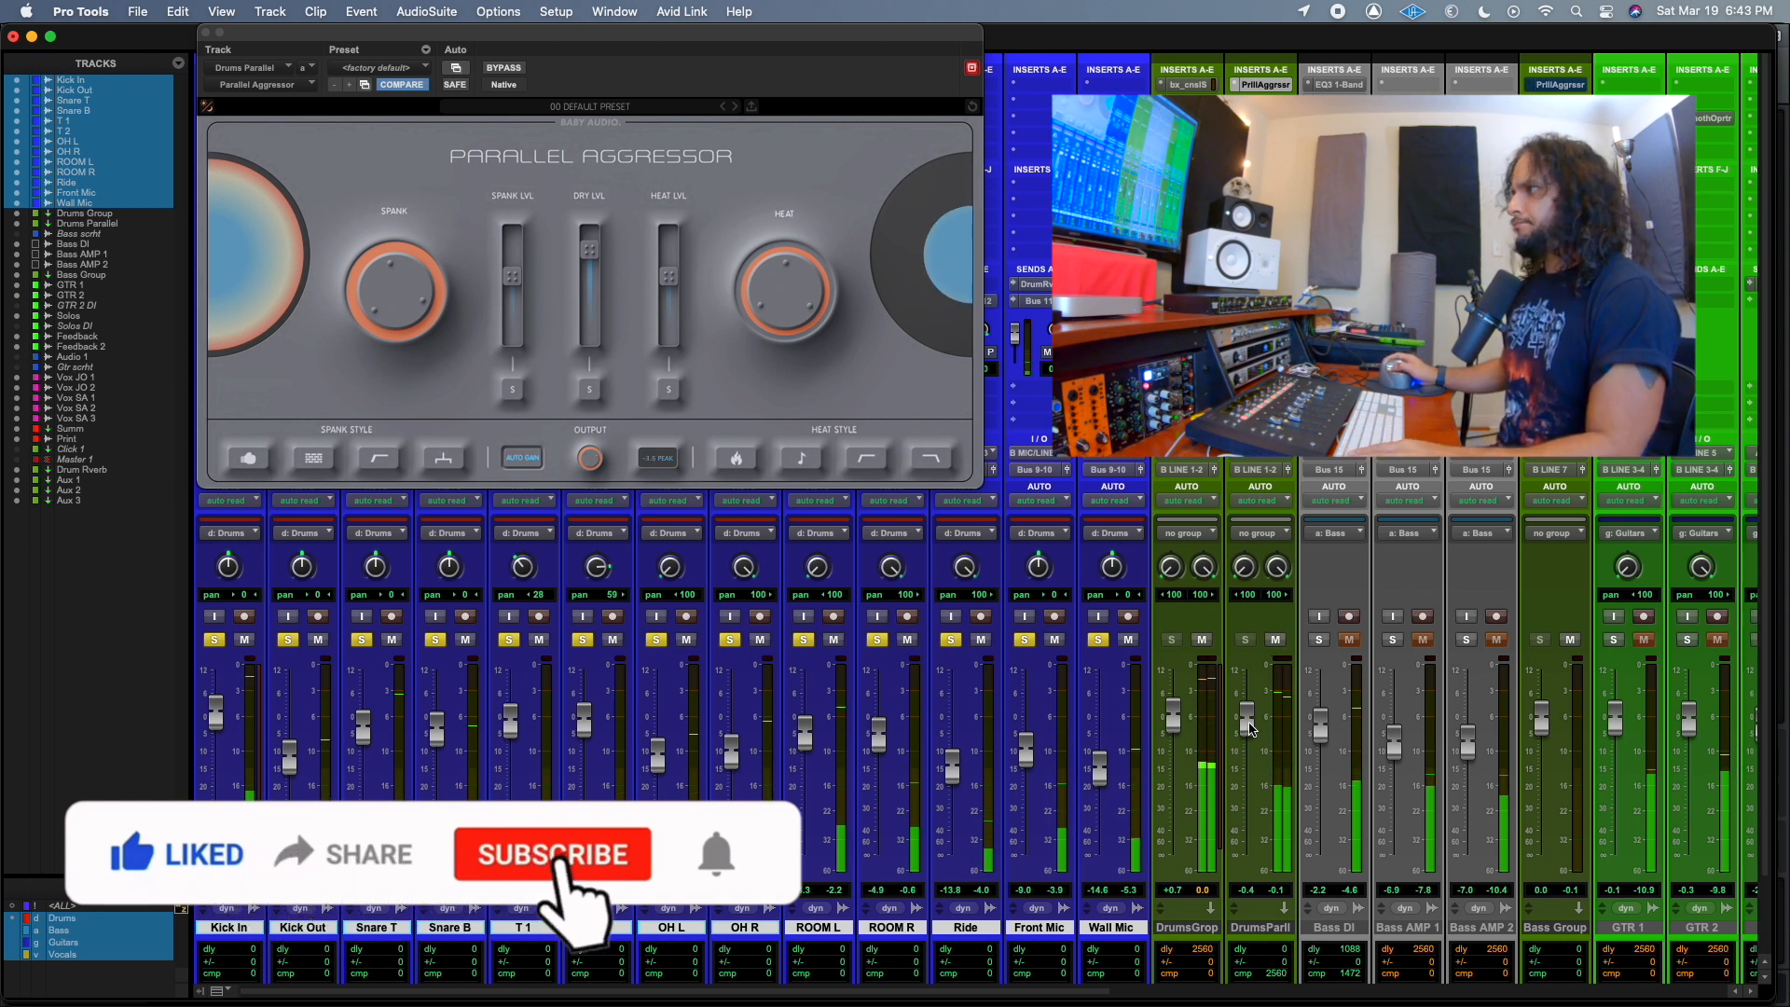
Lower the Drums Parallel fader slightly and reduce the Spank amount.
drag(1250, 725, 1249, 737)
click(378, 300)
drag(378, 300, 370, 356)
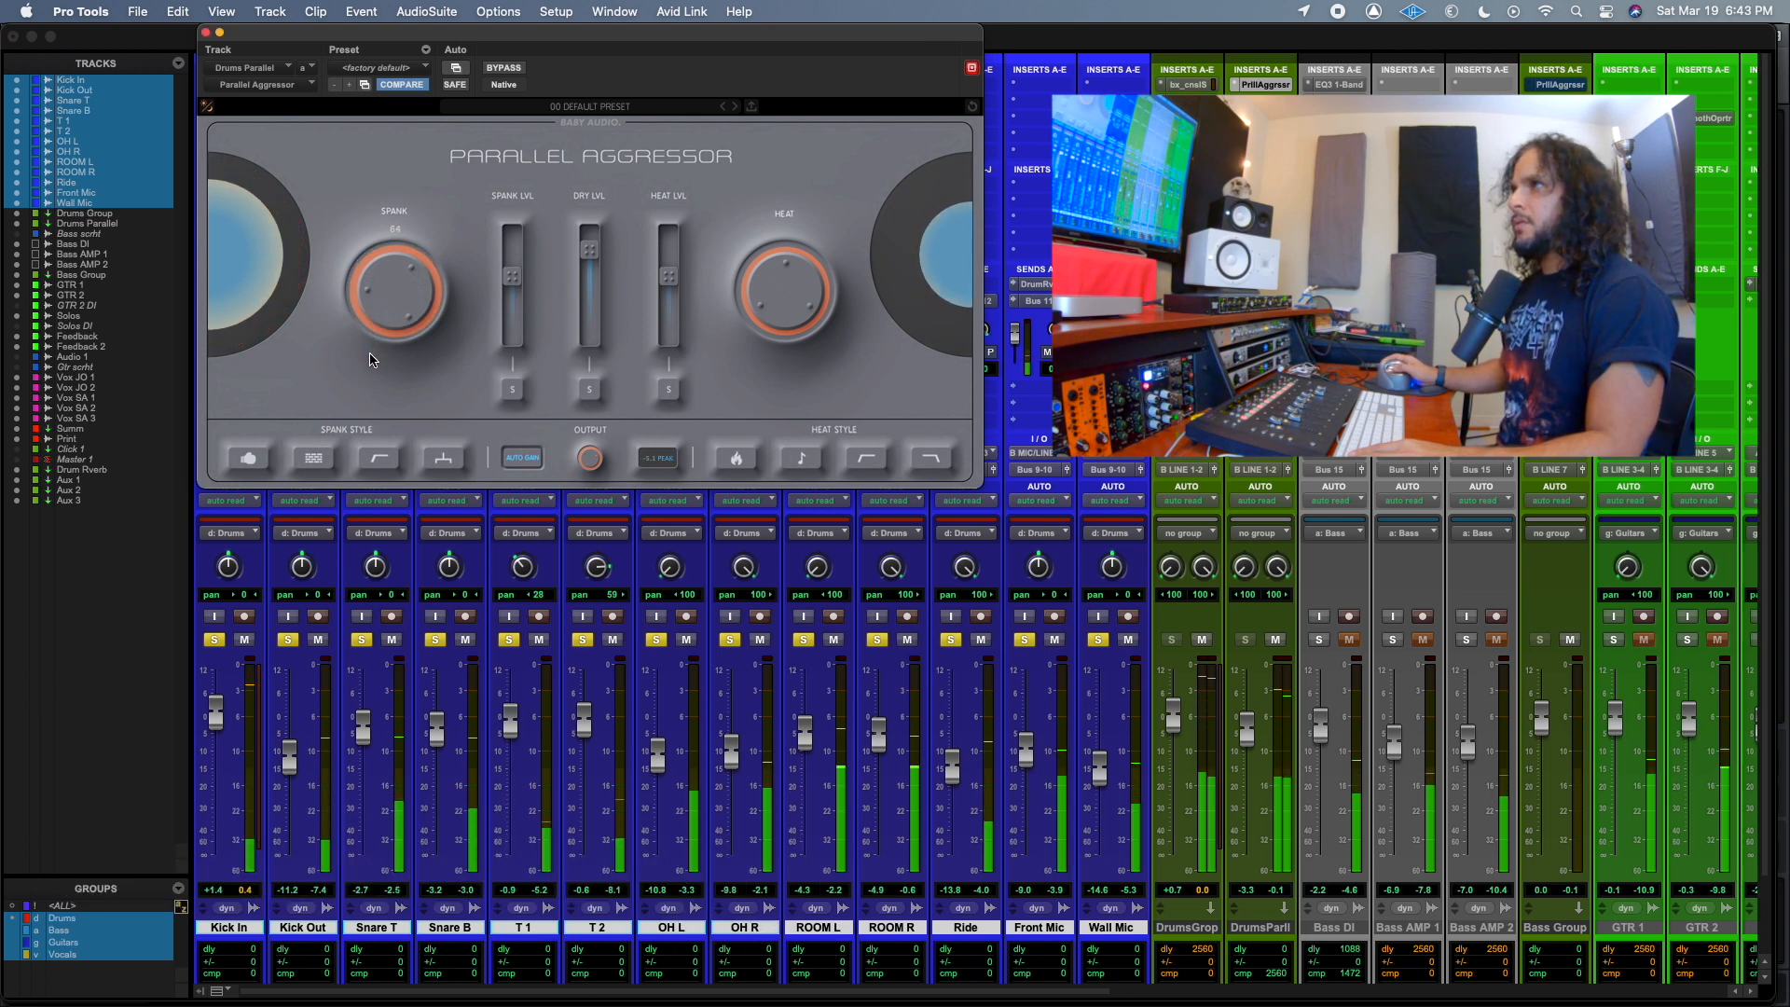
Pull the Heat and Dry levels fully down and raise the Spank level so only the Spank signal is heard.
drag(671, 278, 667, 345)
drag(578, 262, 580, 349)
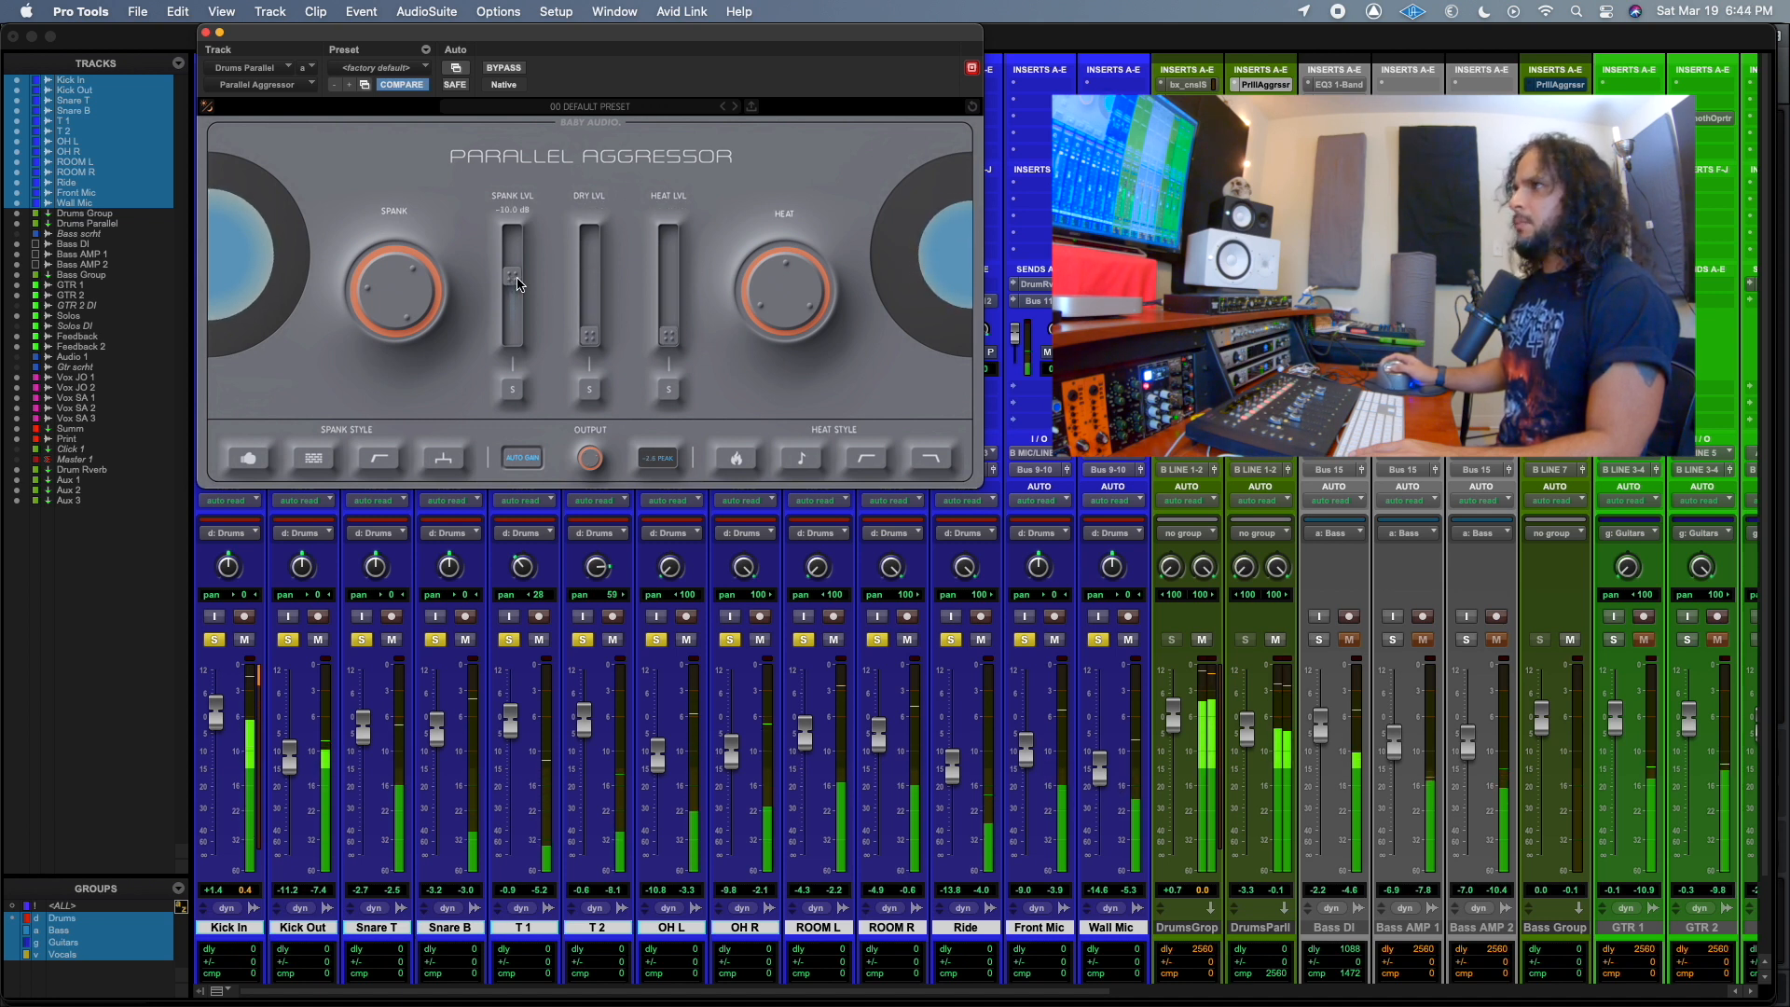
drag(519, 275, 520, 256)
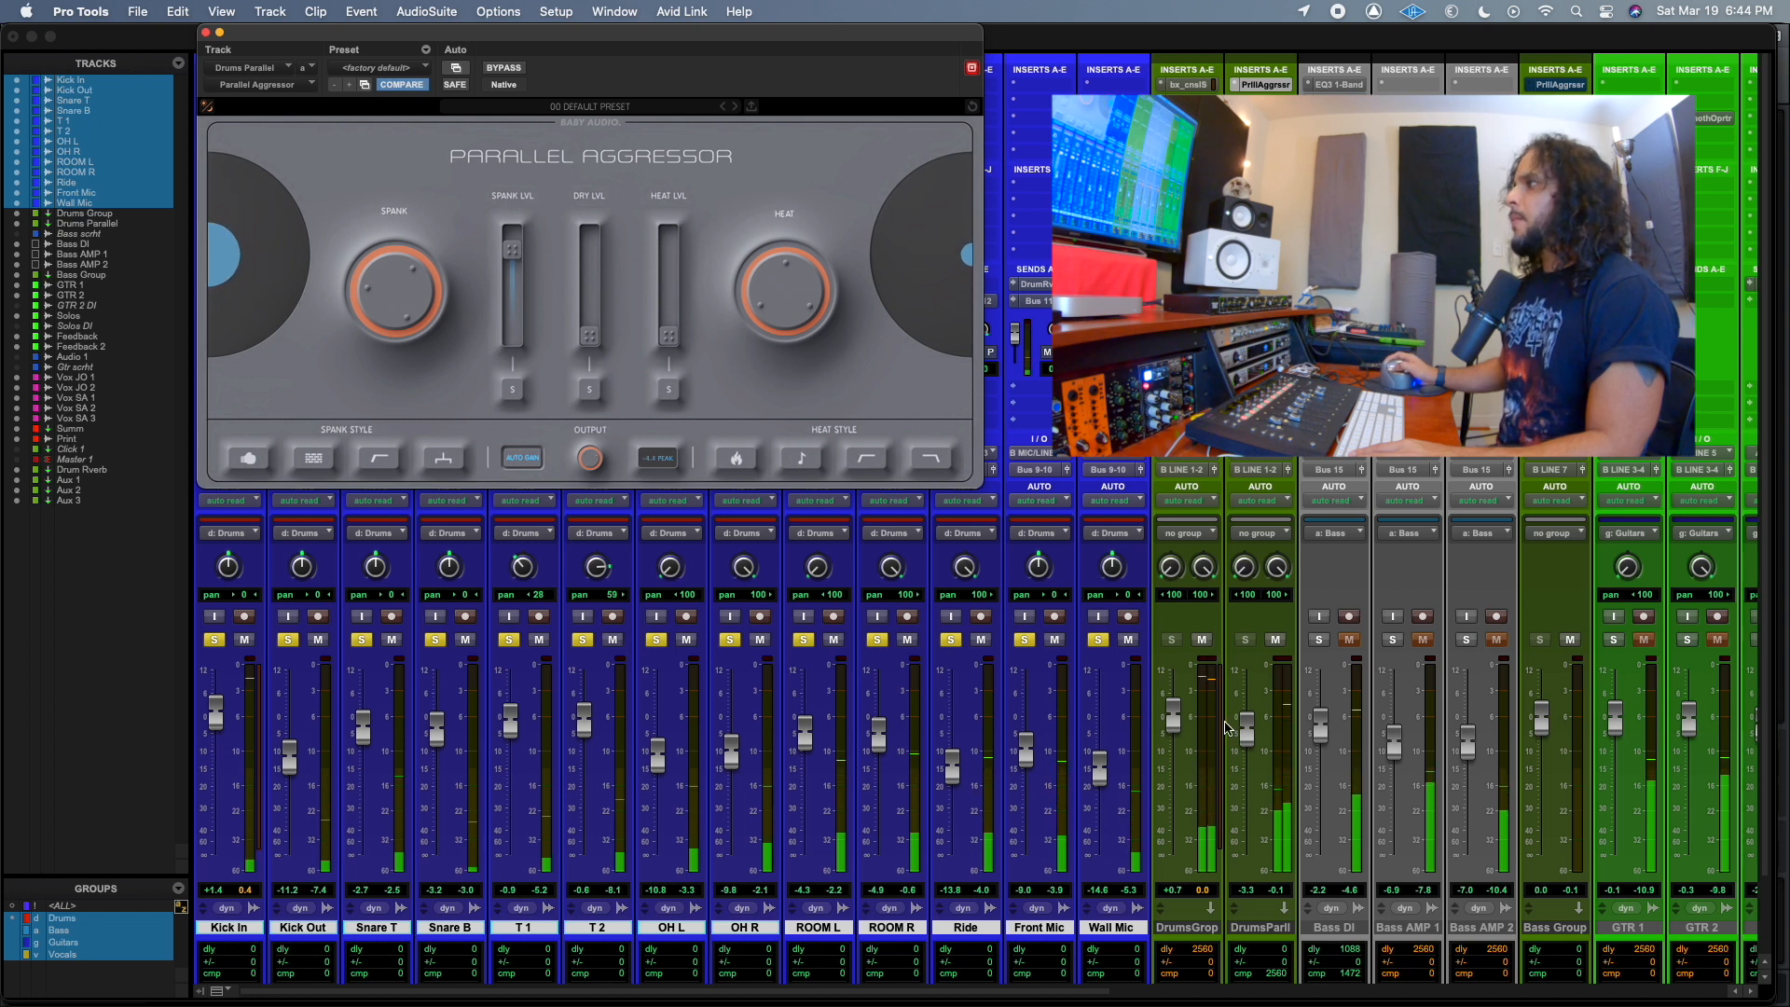
Enable the Extra Punch and second Spank Style options and lower the Drums Parallel fader slightly.
click(249, 459)
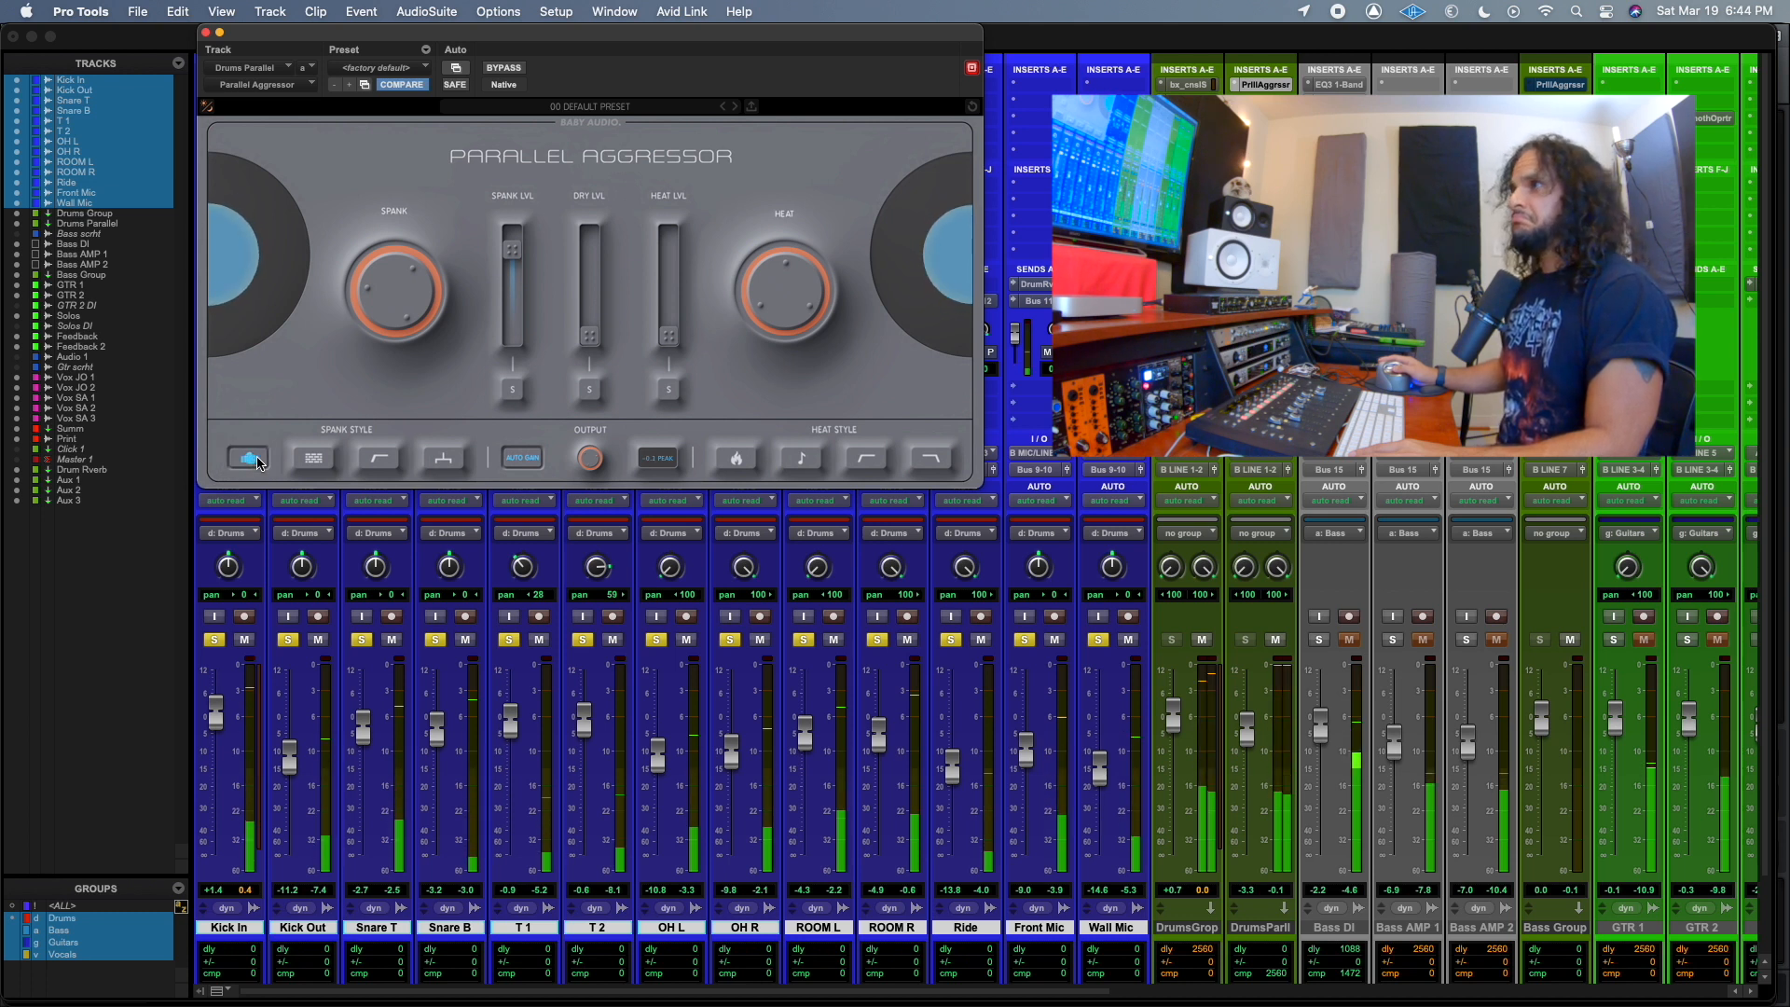
click(314, 459)
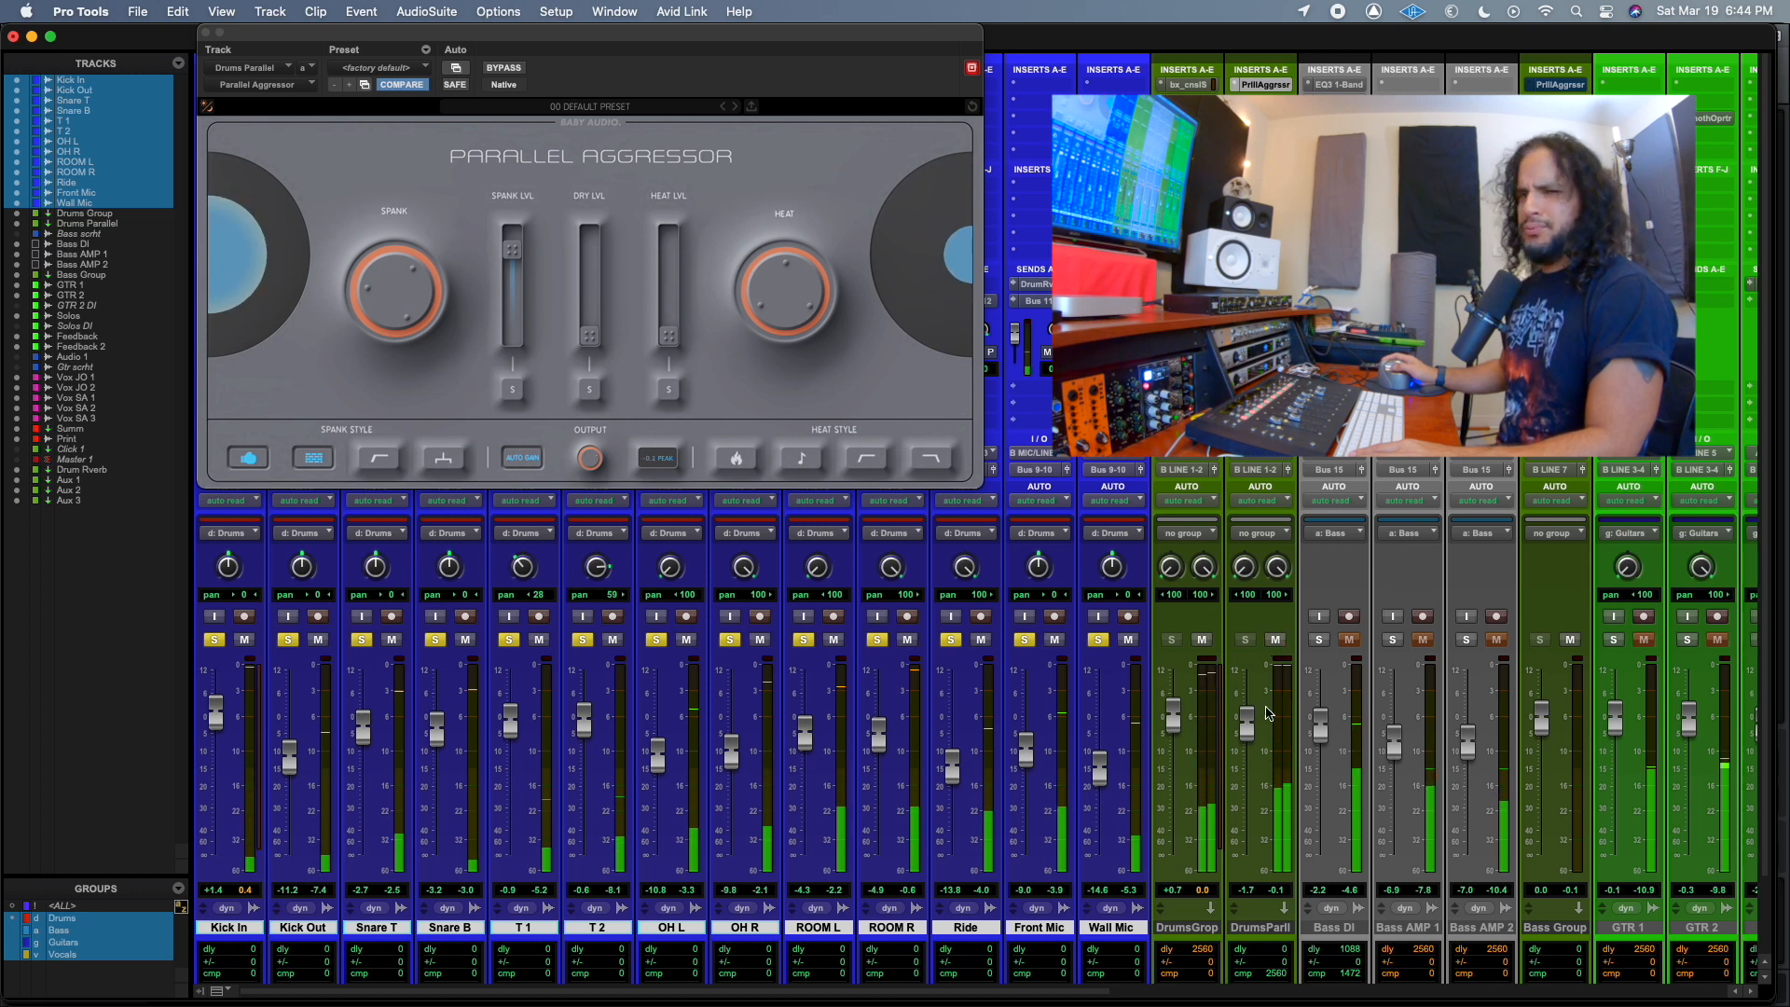
drag(1249, 727, 1249, 733)
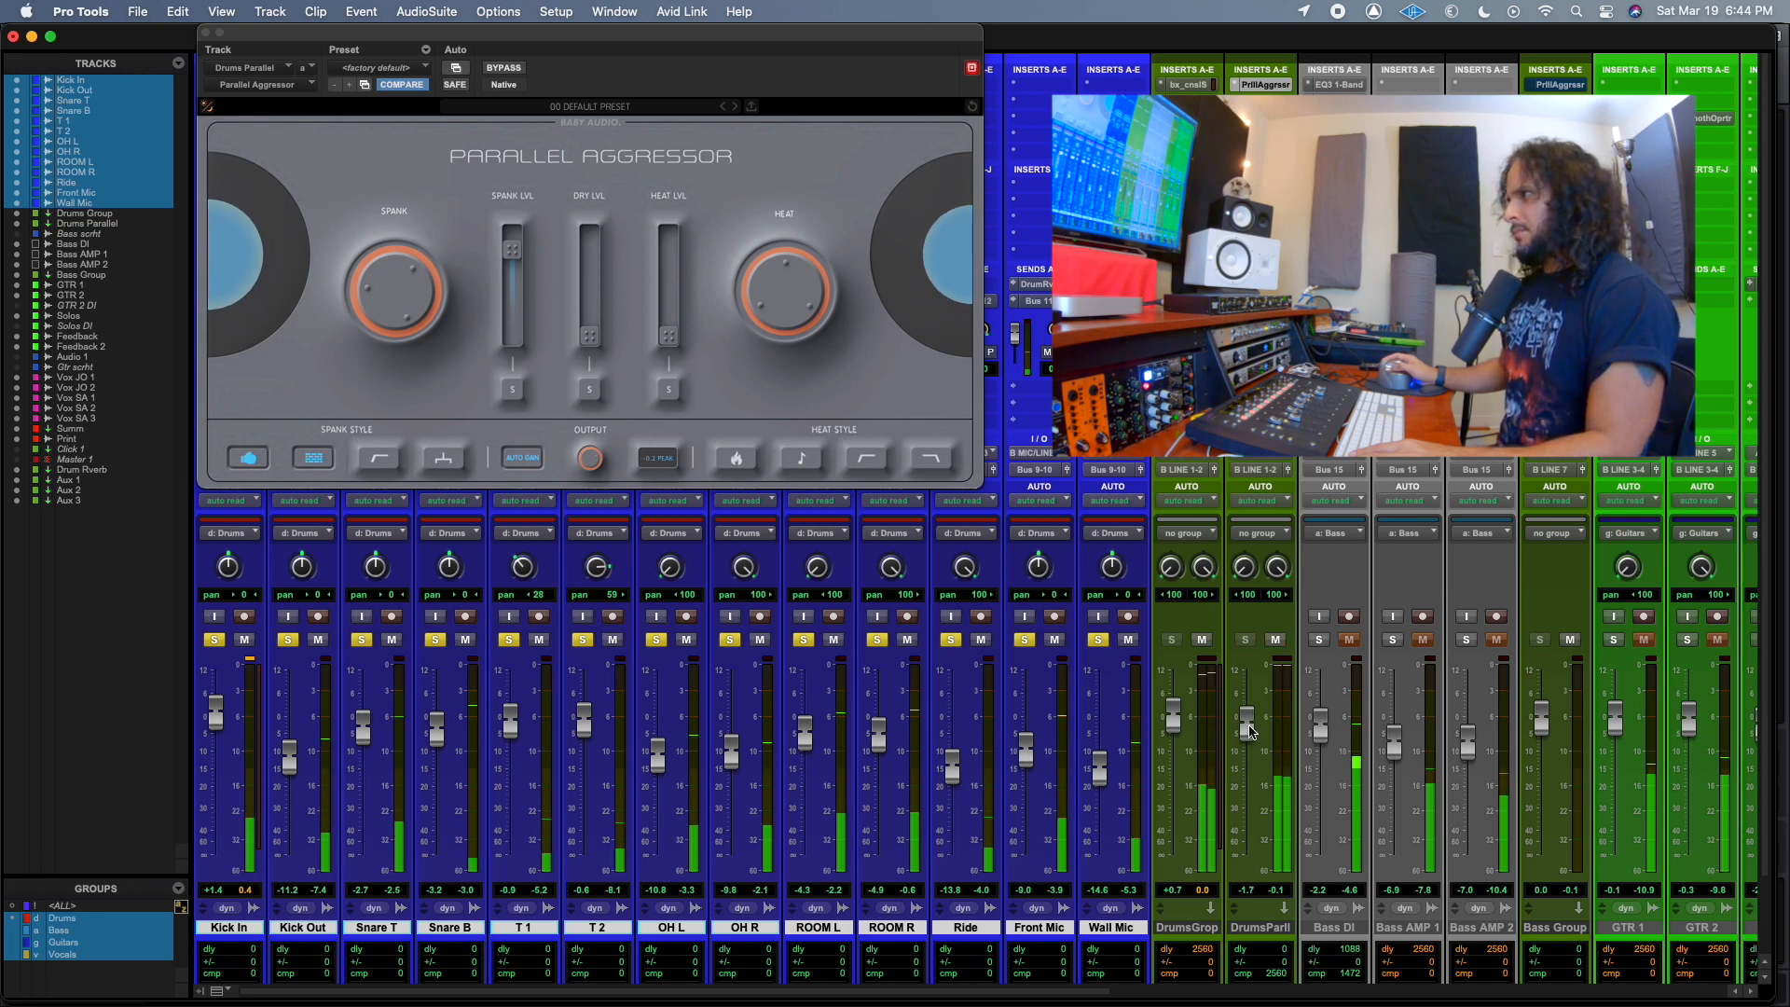
Enable the Lo-Preserve Spank Style and compare the drums with the Drums Parallel track muted and unmuted.
click(380, 463)
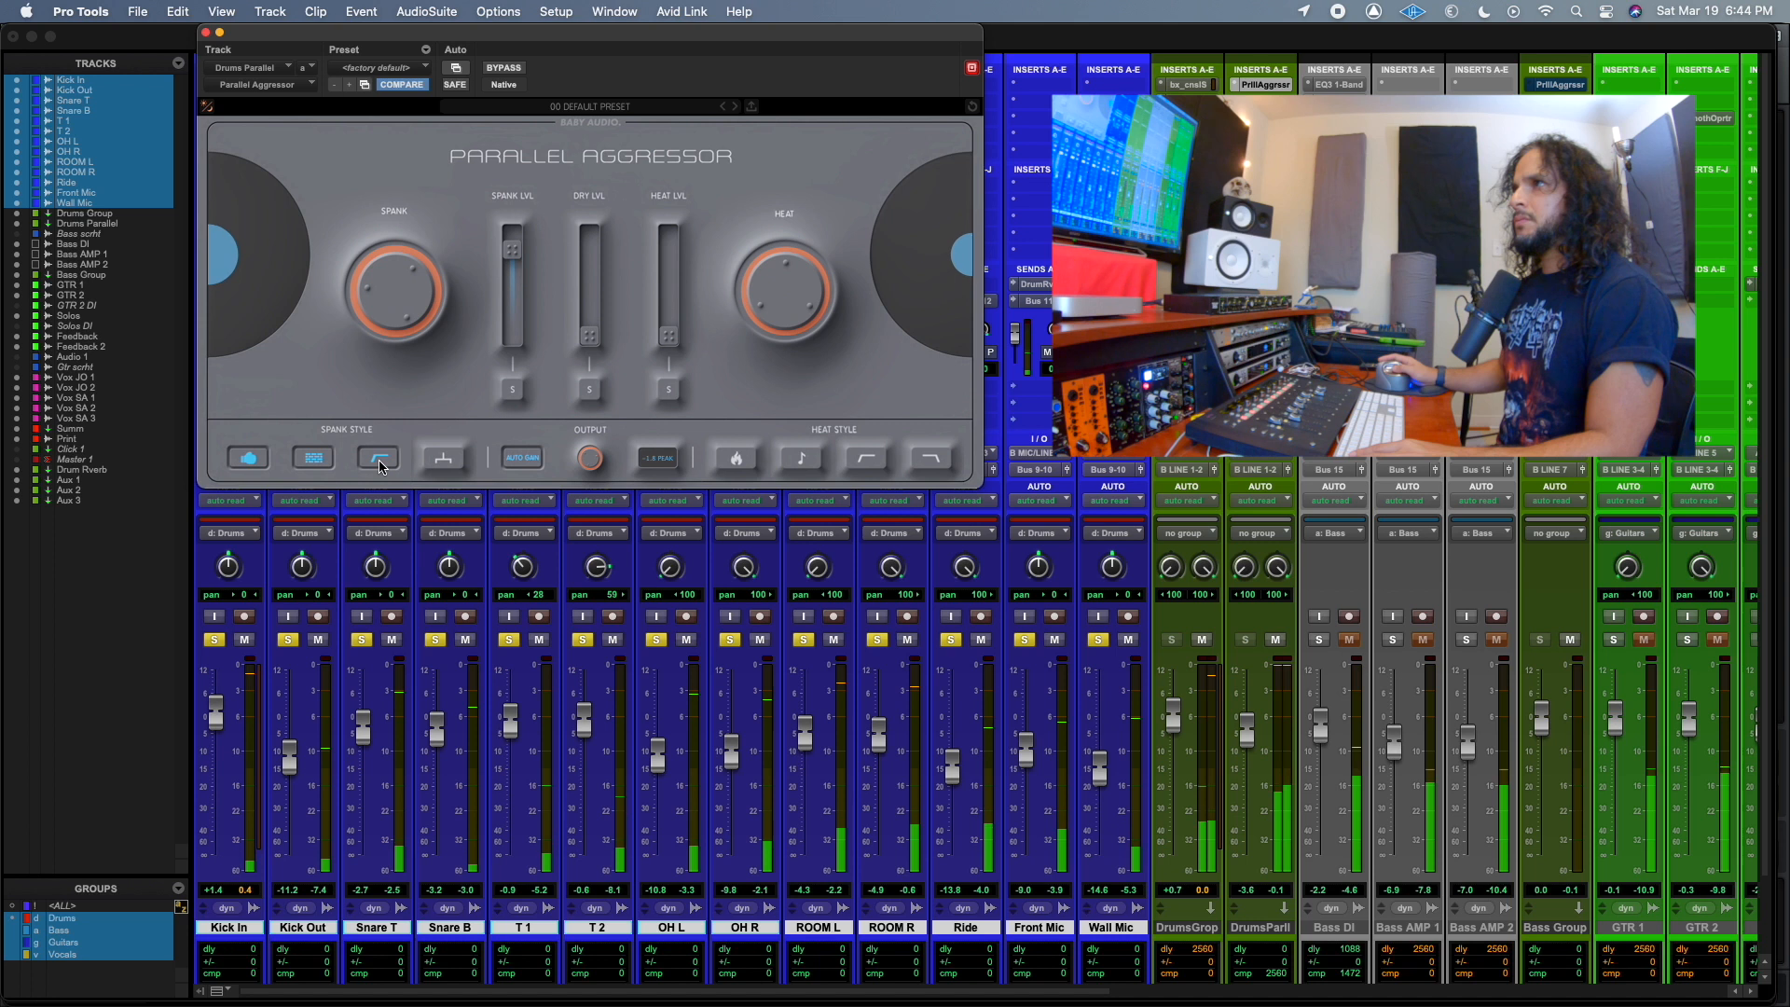
click(1275, 643)
click(1275, 641)
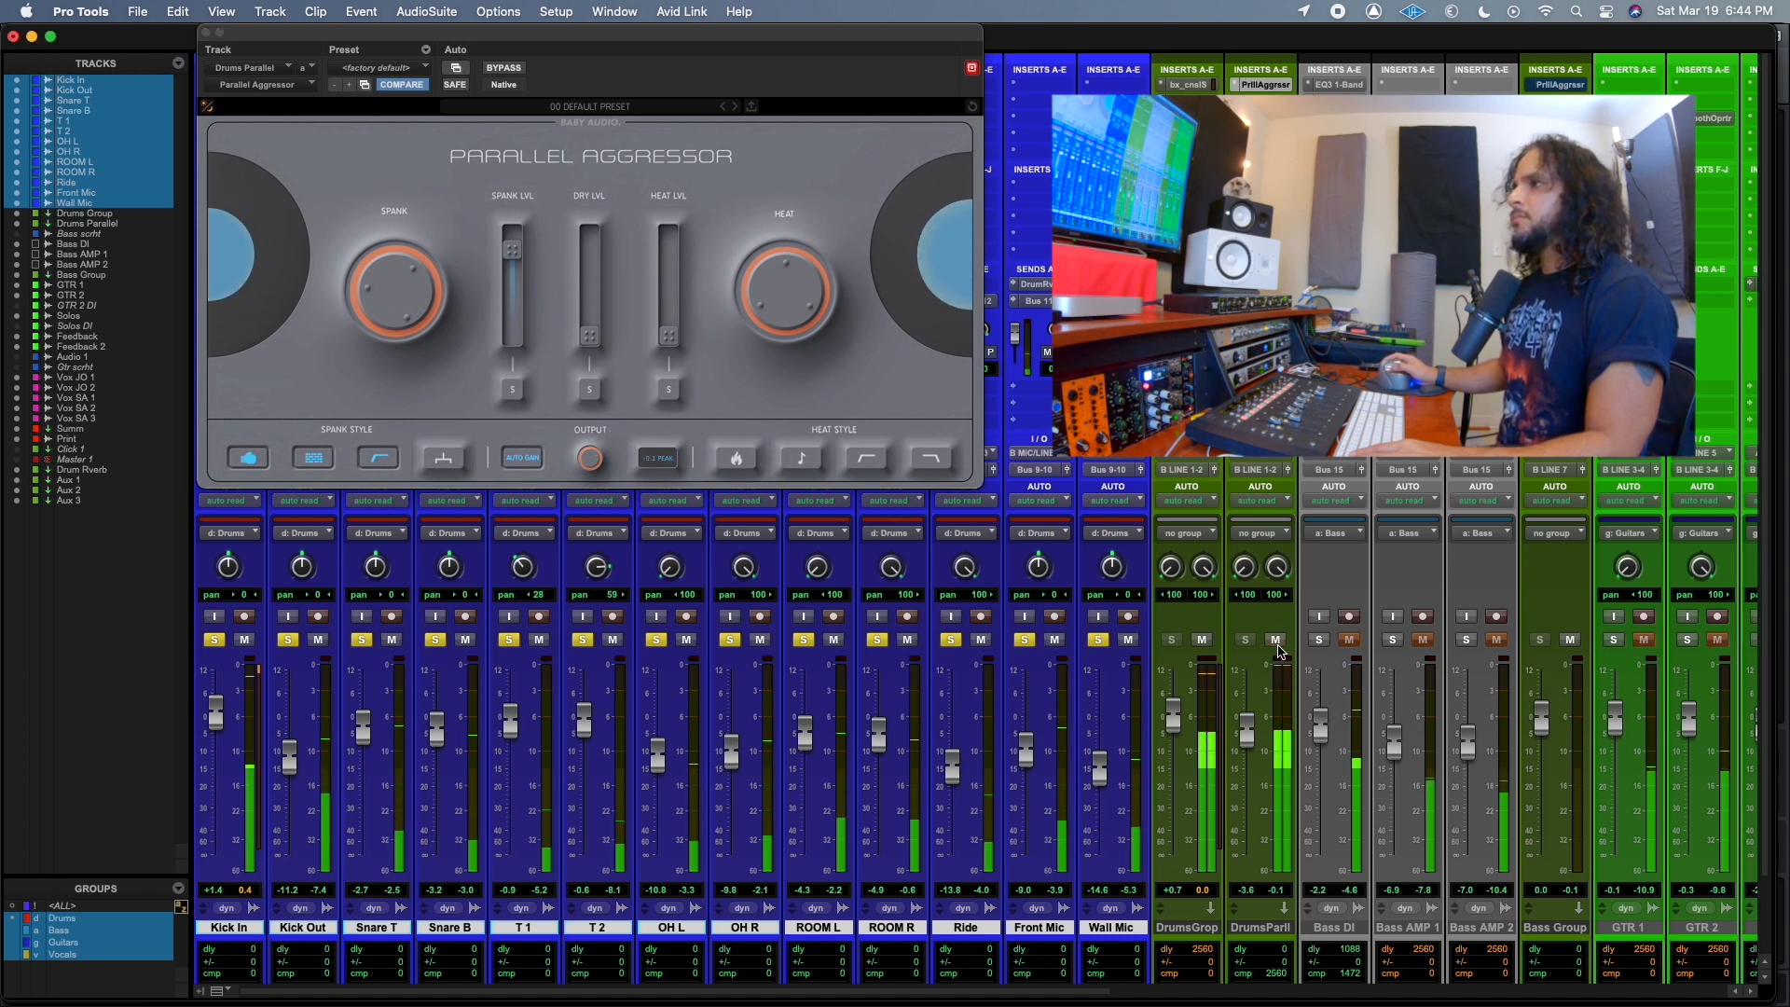
Compare Lo-Preserve off and on, leaving it on, and try the fourth Spank Style option, leaving it off.
click(390, 463)
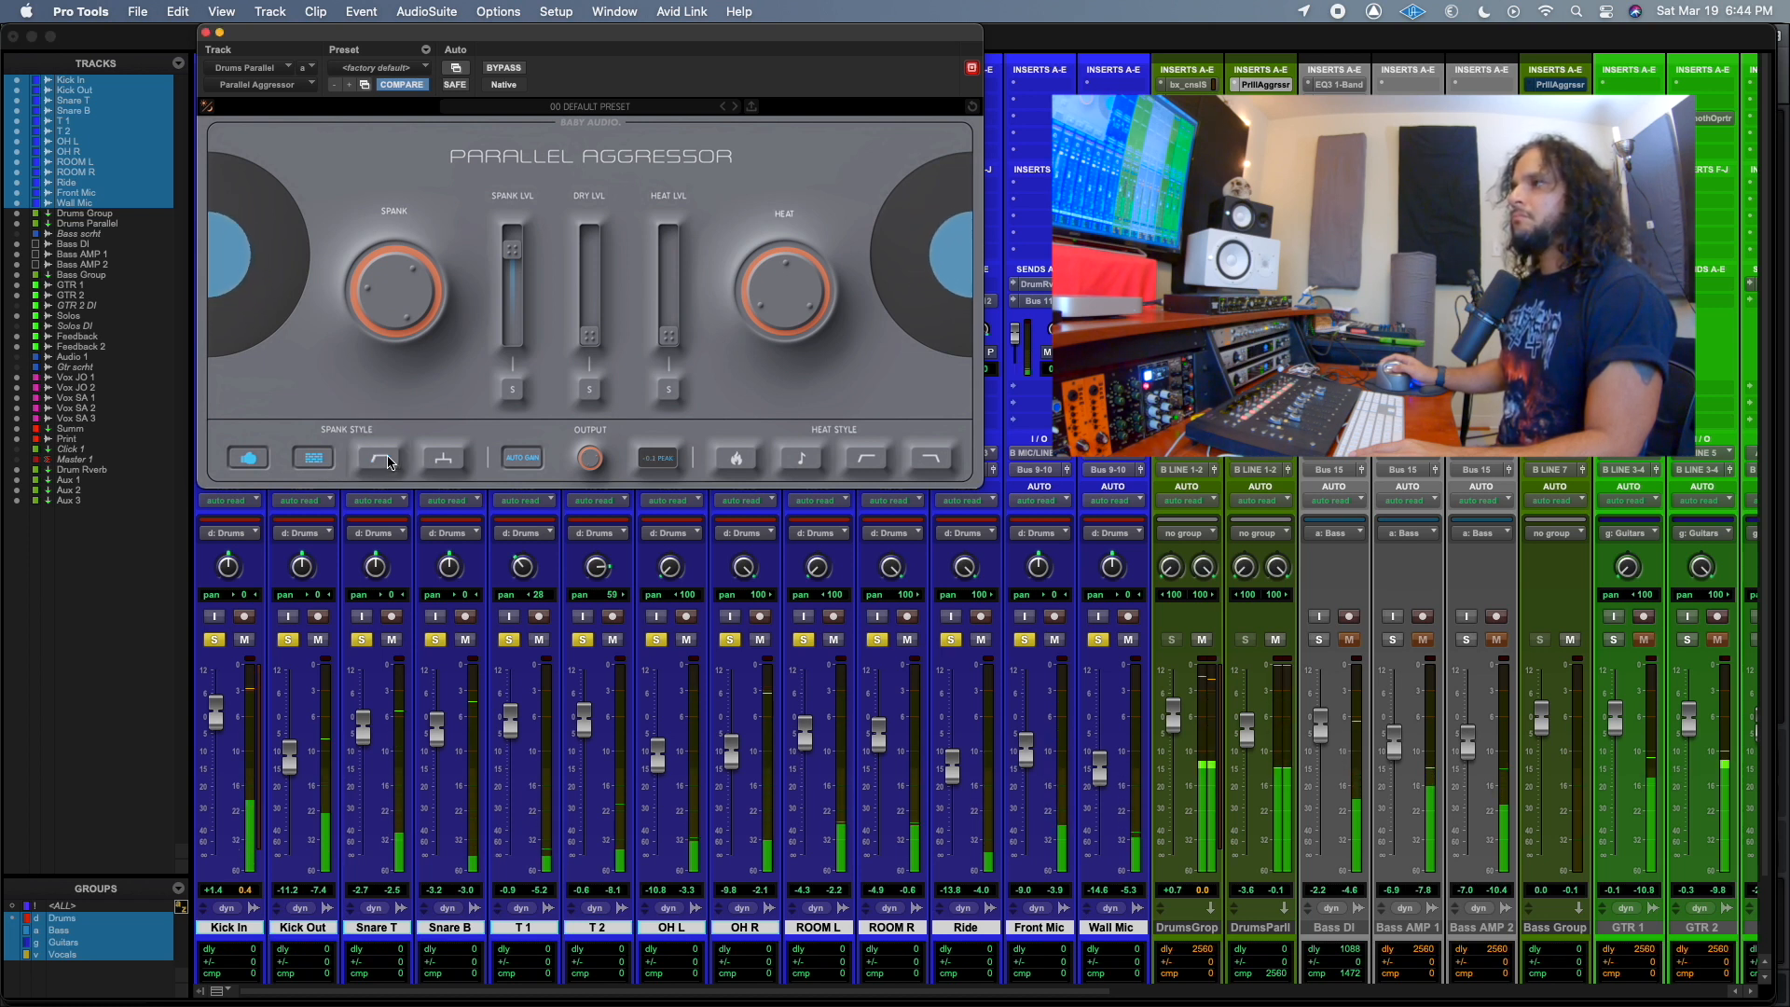
click(390, 462)
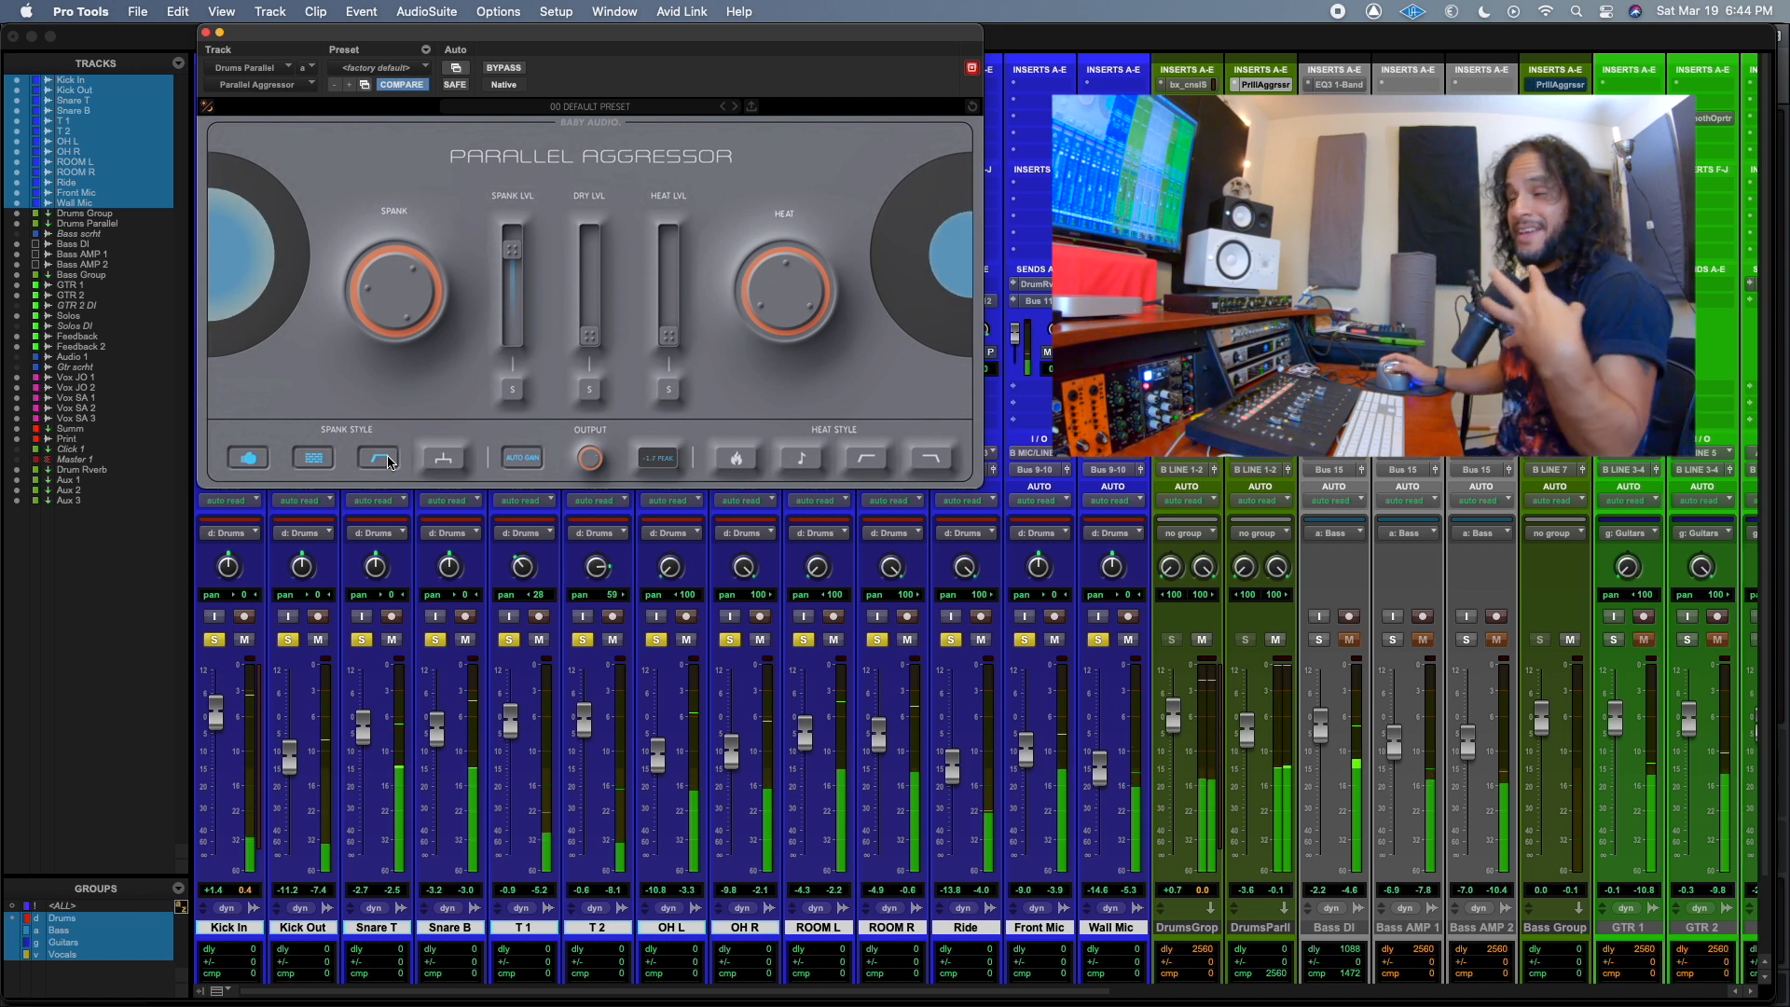
click(390, 462)
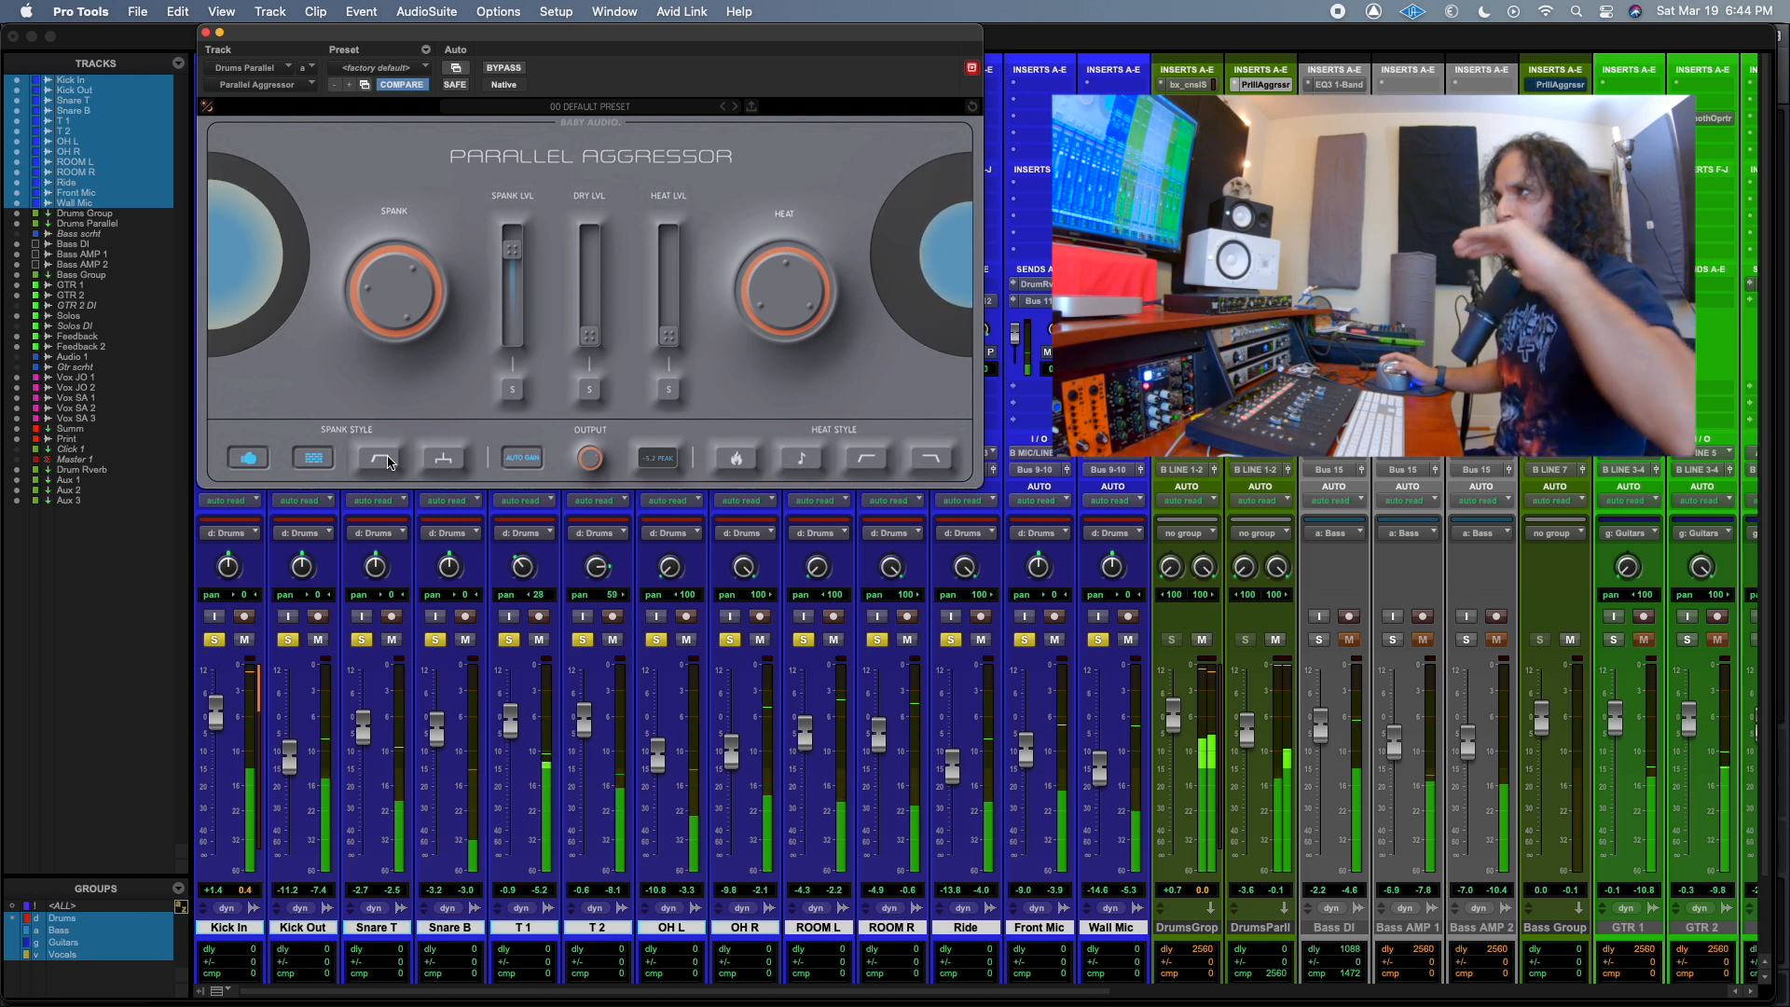
click(390, 463)
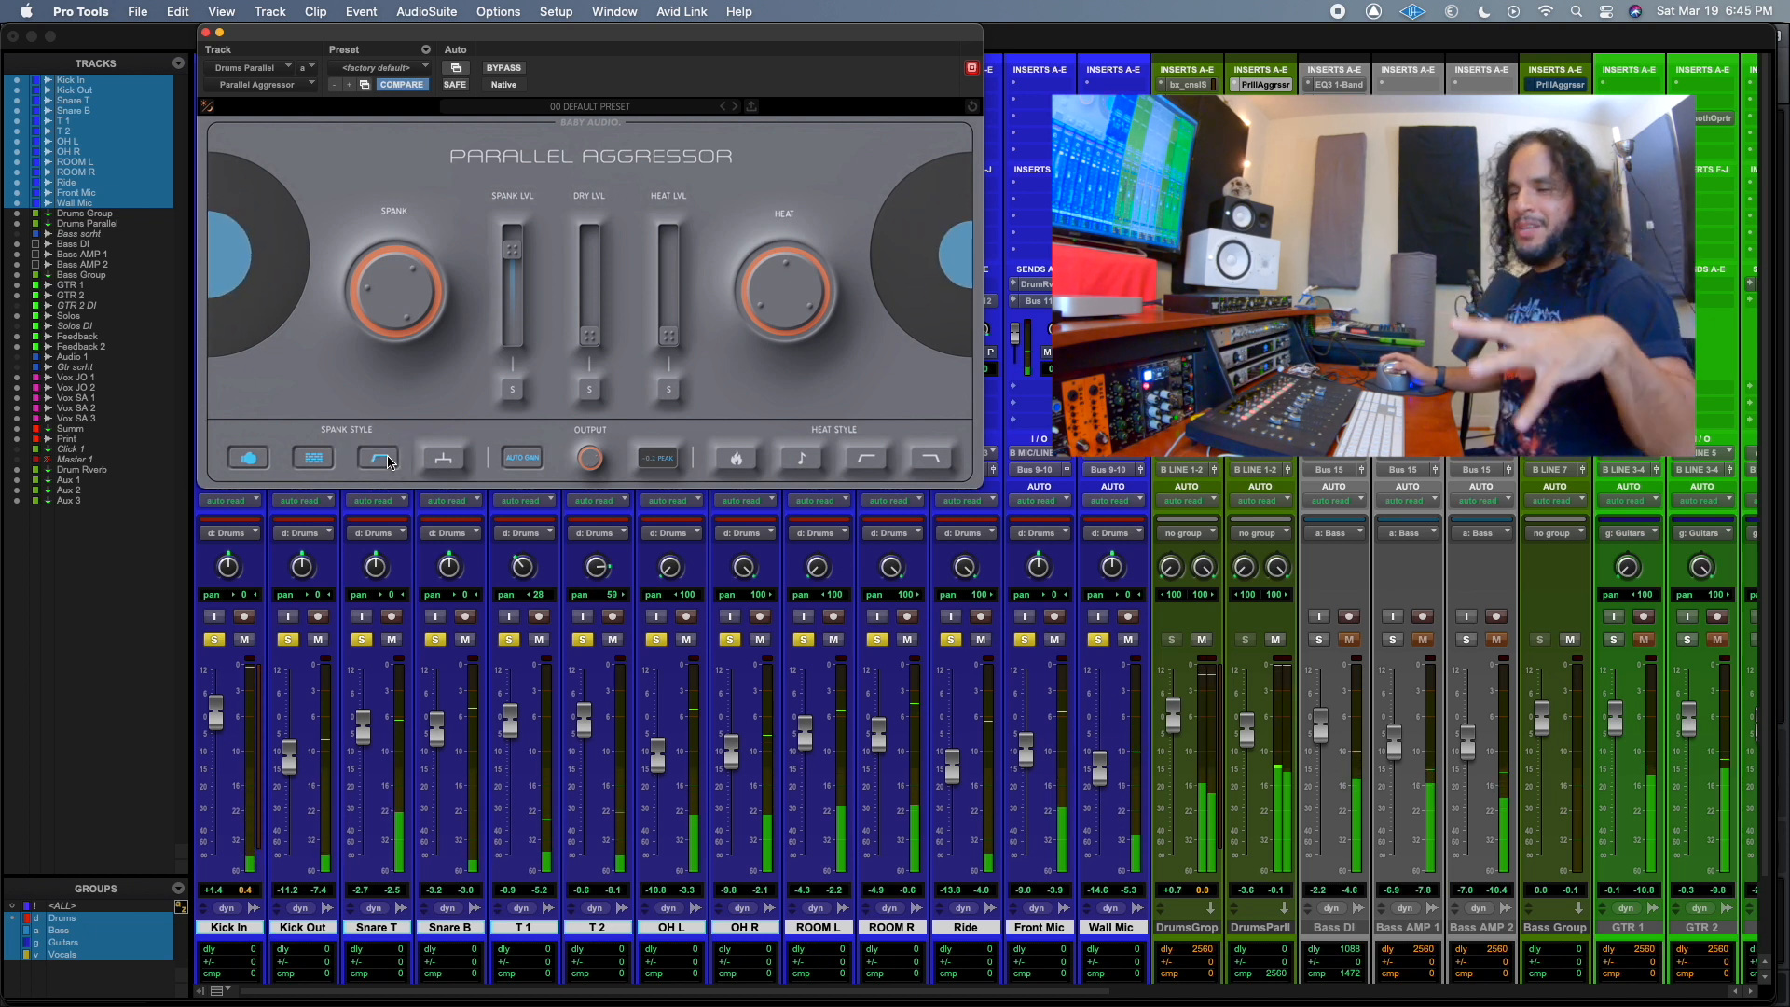
click(450, 464)
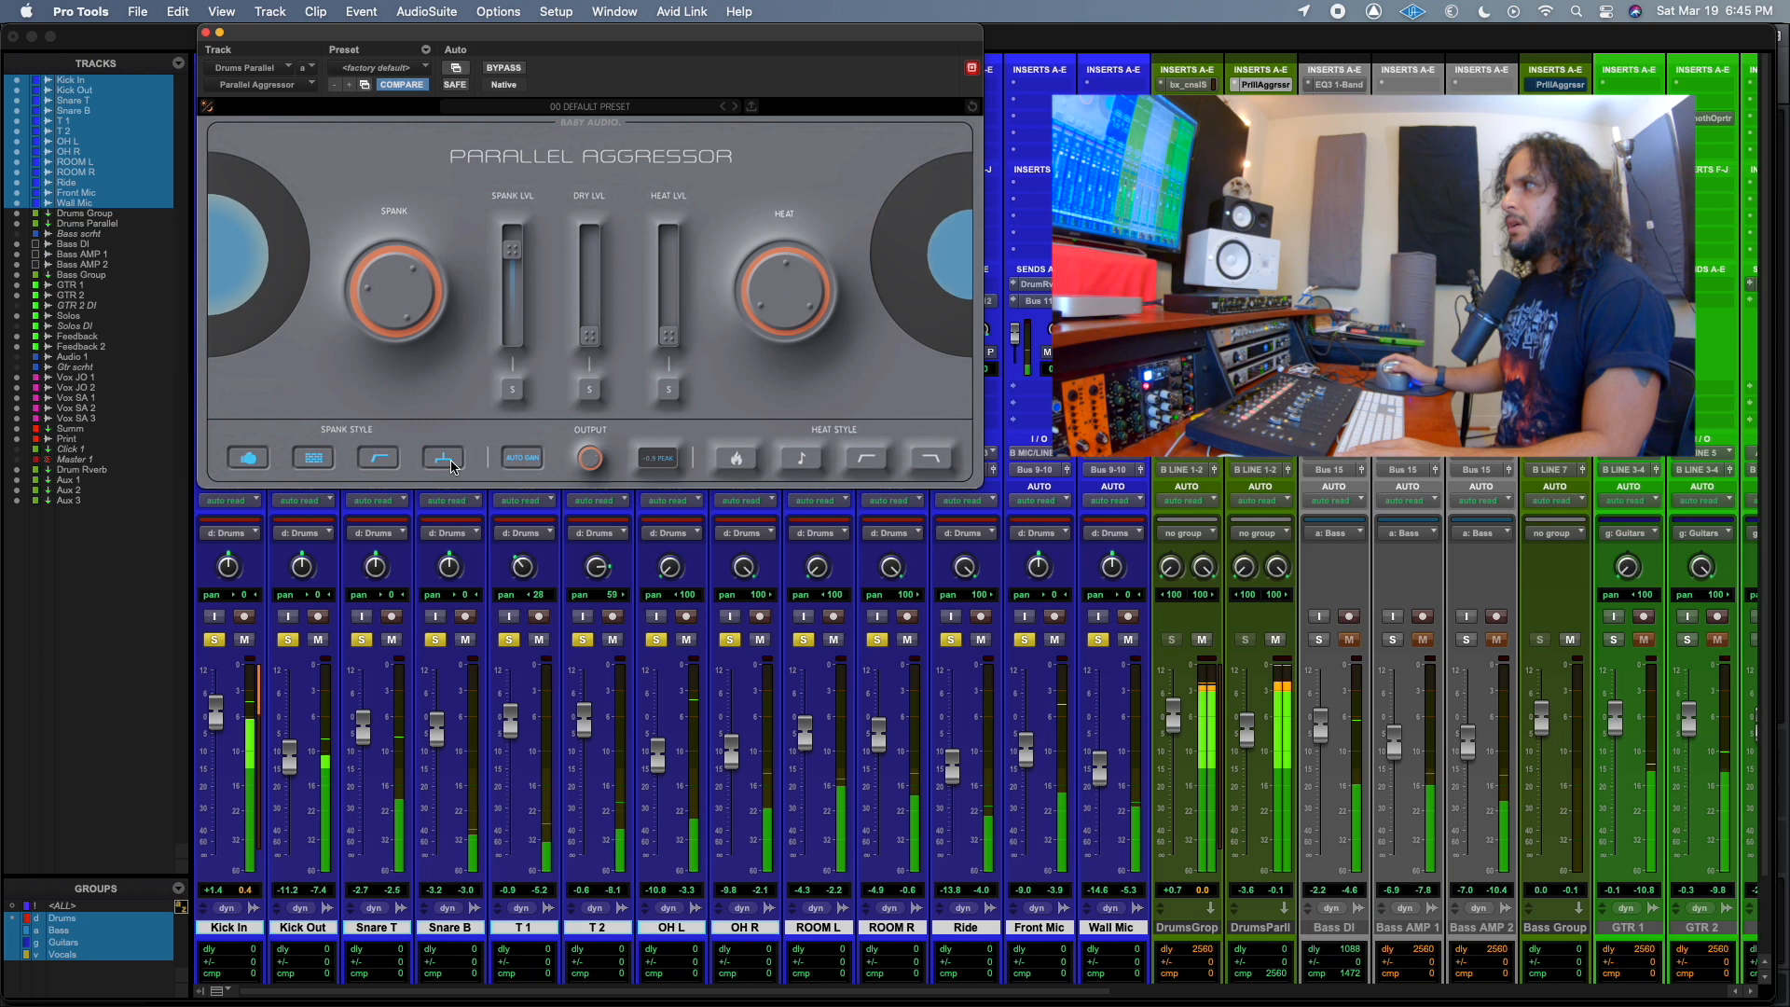
click(451, 464)
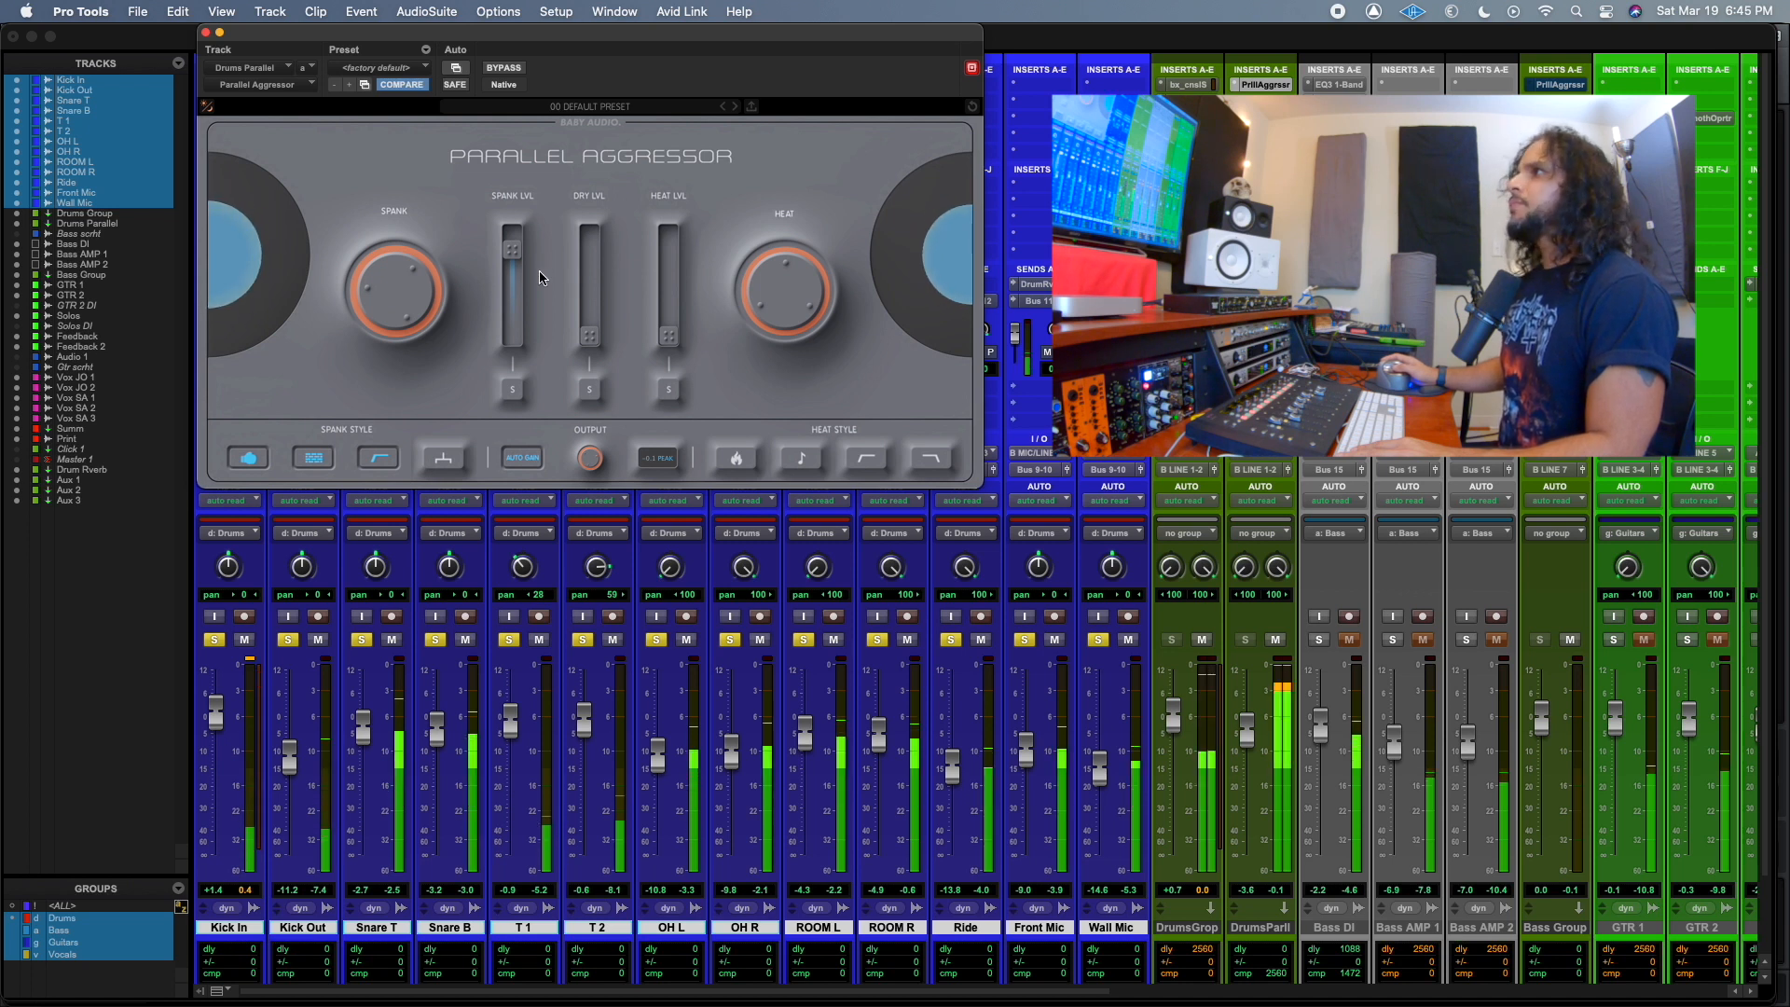
Pull the Spank level fully down, set the Heat level to about -3.5 dB and turn the Heat amount up.
drag(513, 250, 515, 345)
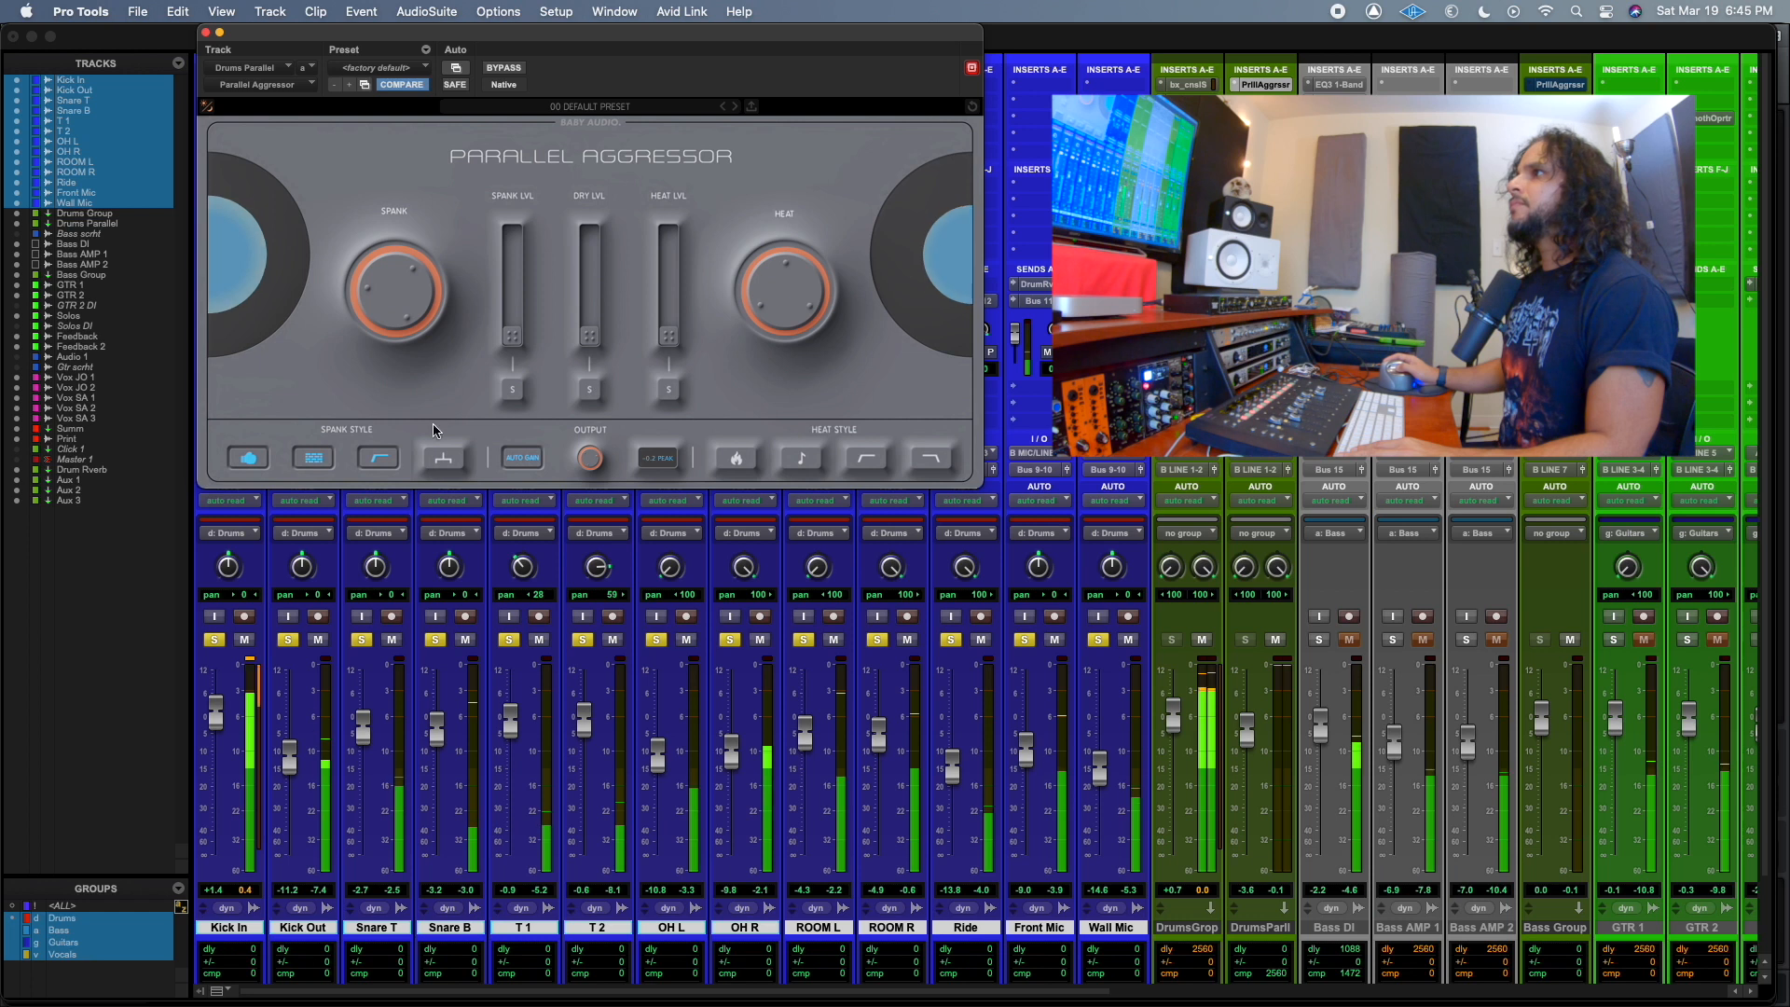
drag(669, 335, 670, 240)
drag(790, 302, 801, 114)
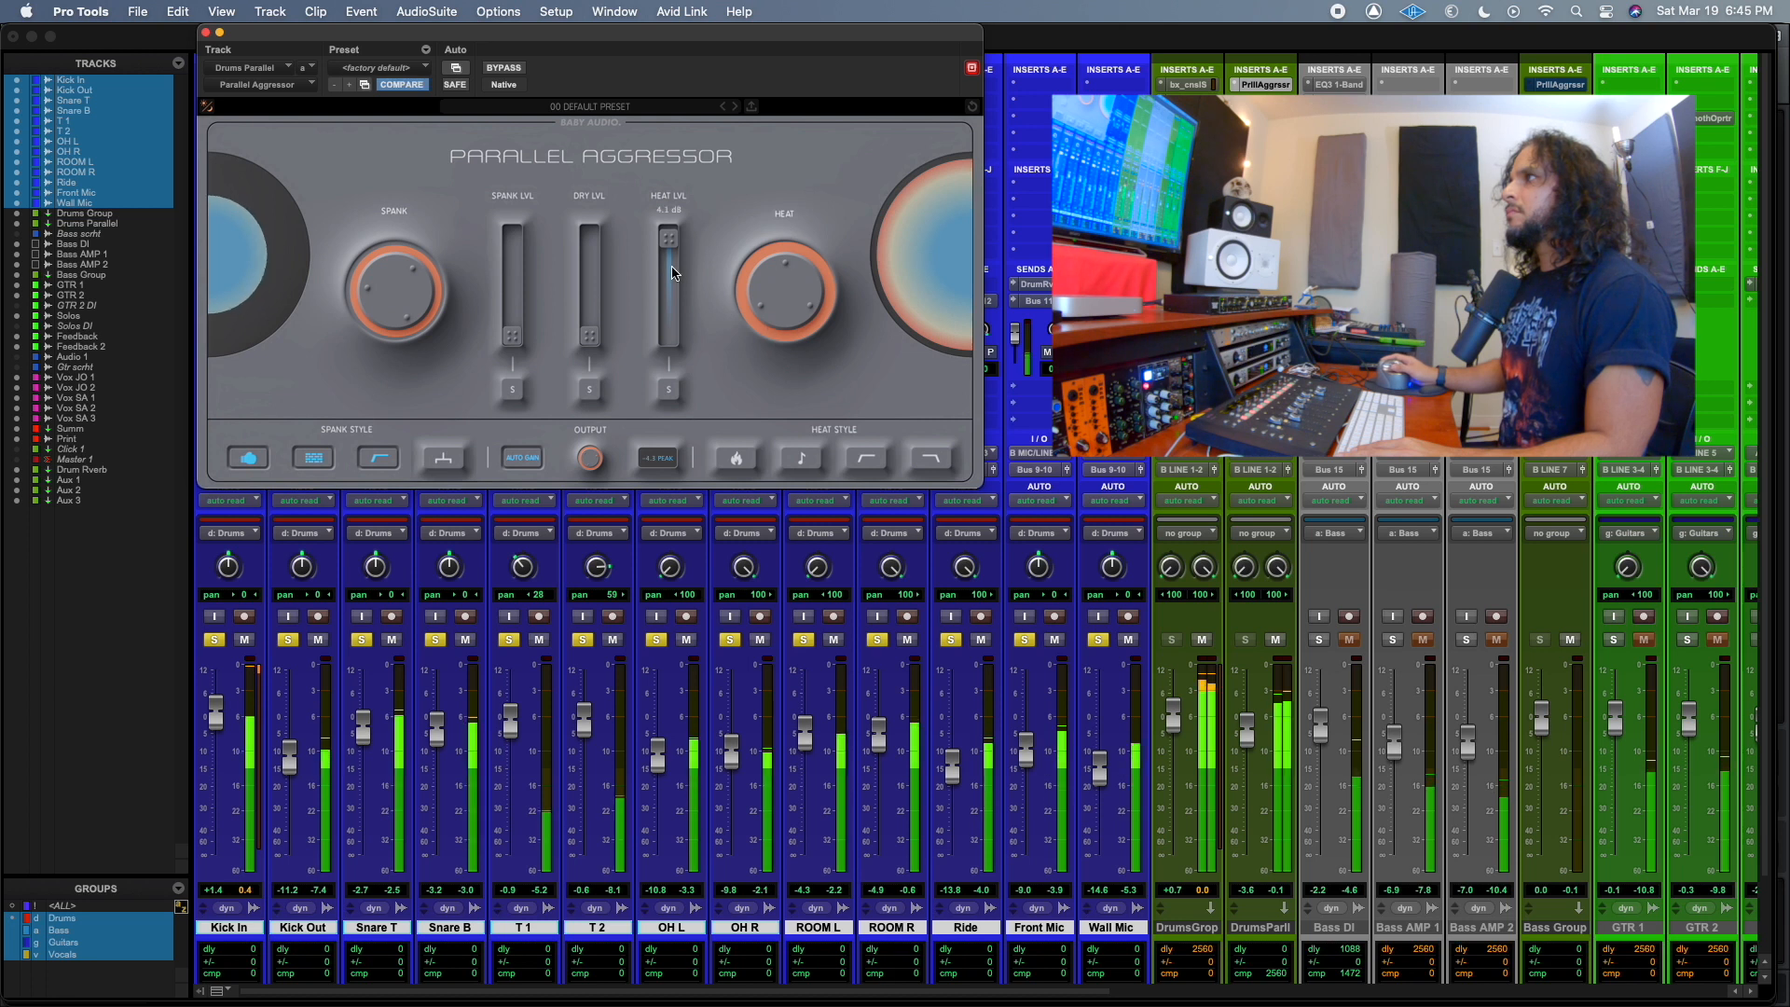
drag(669, 238, 668, 264)
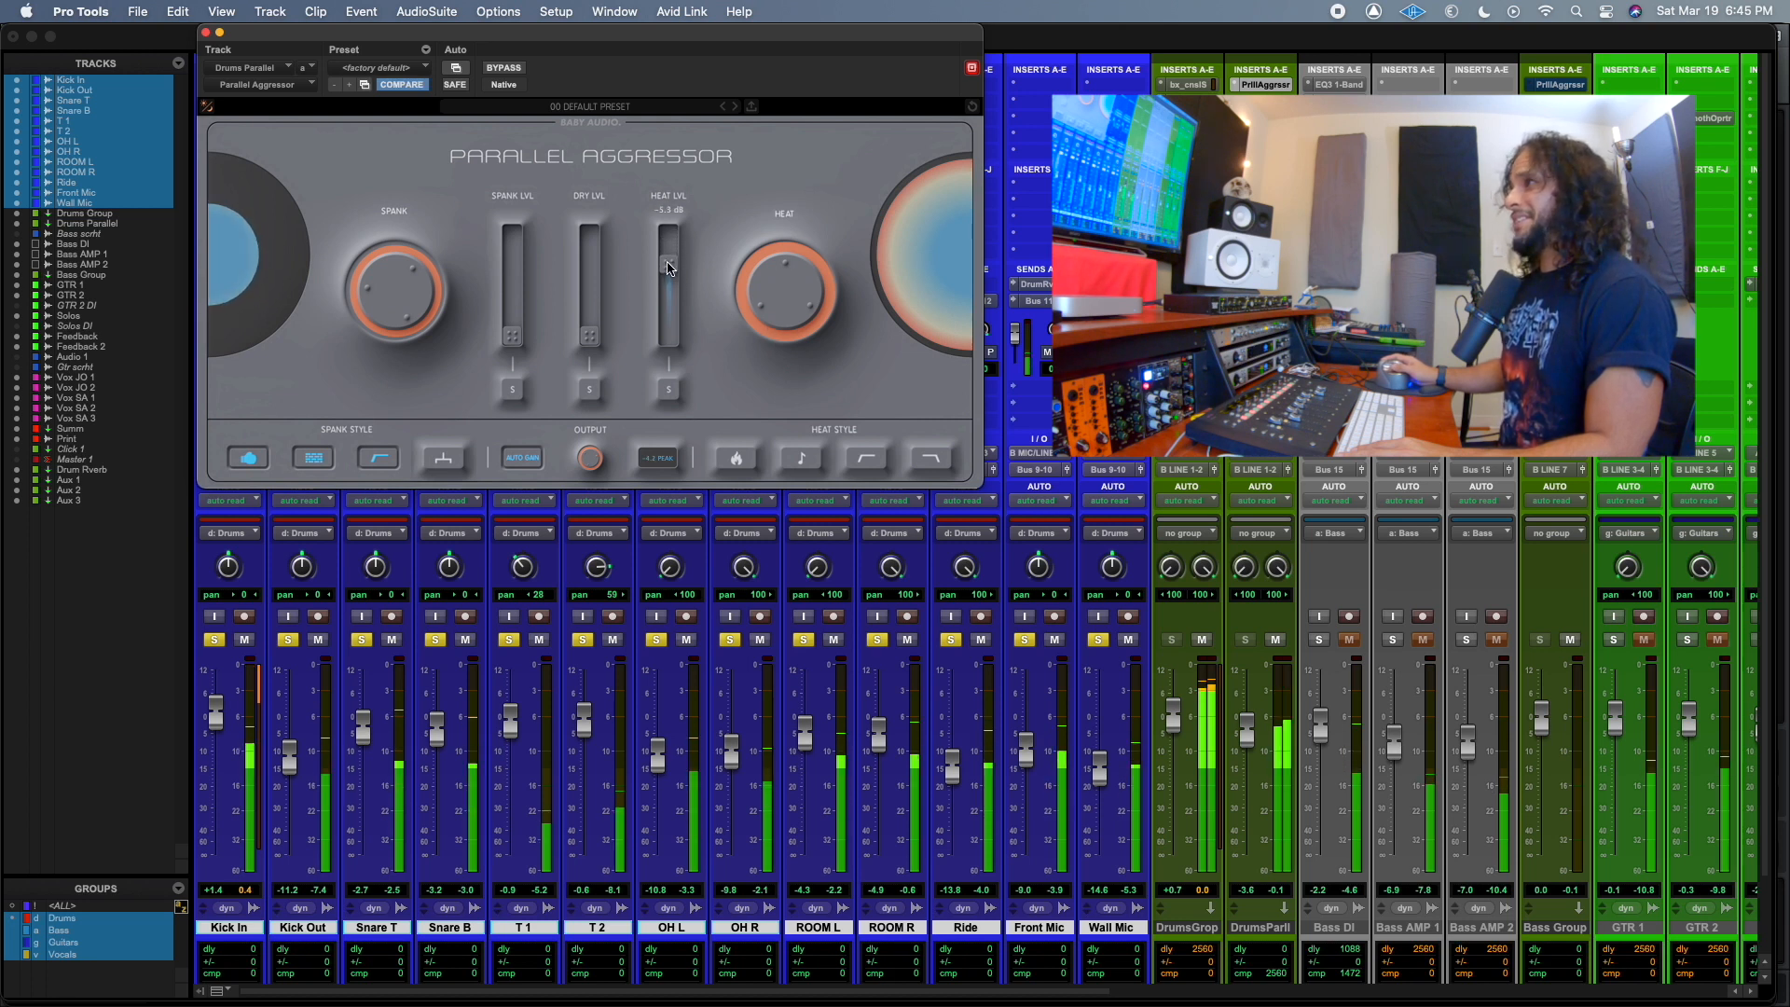
Enable the flame Heat Style, readjust the Heat amount and compare with the Drums Parallel track muted and unmuted.
drag(790, 284, 781, 365)
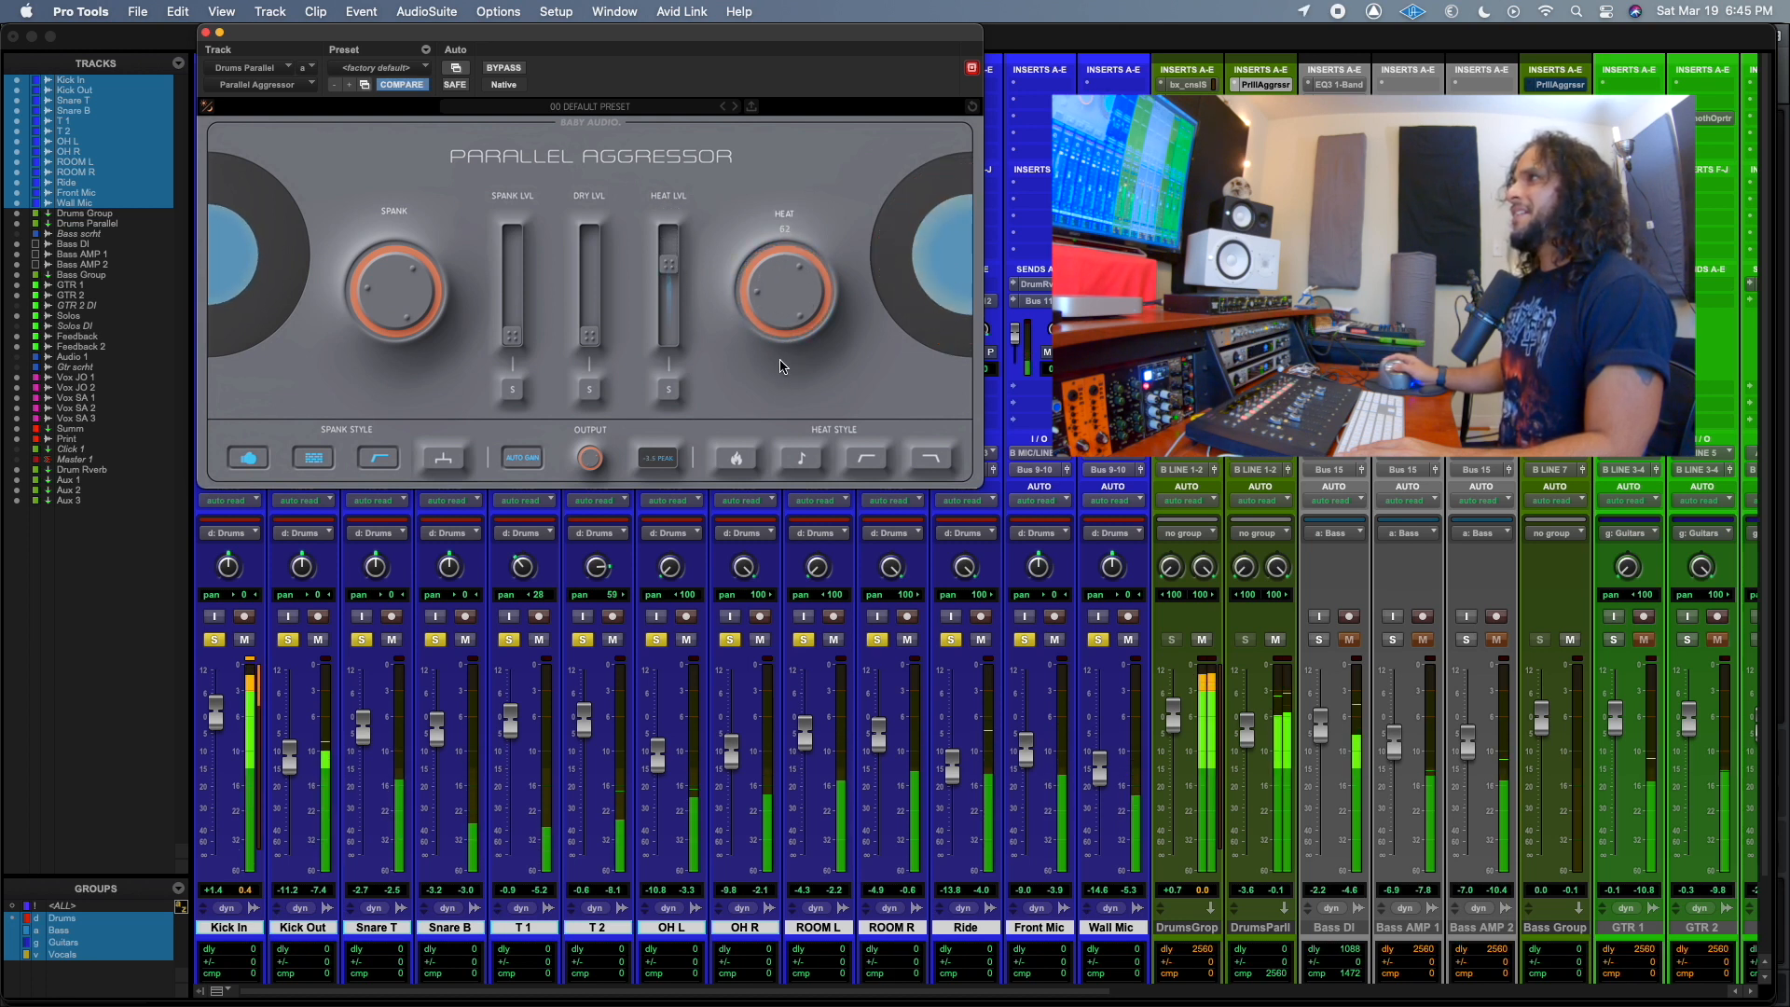
click(737, 461)
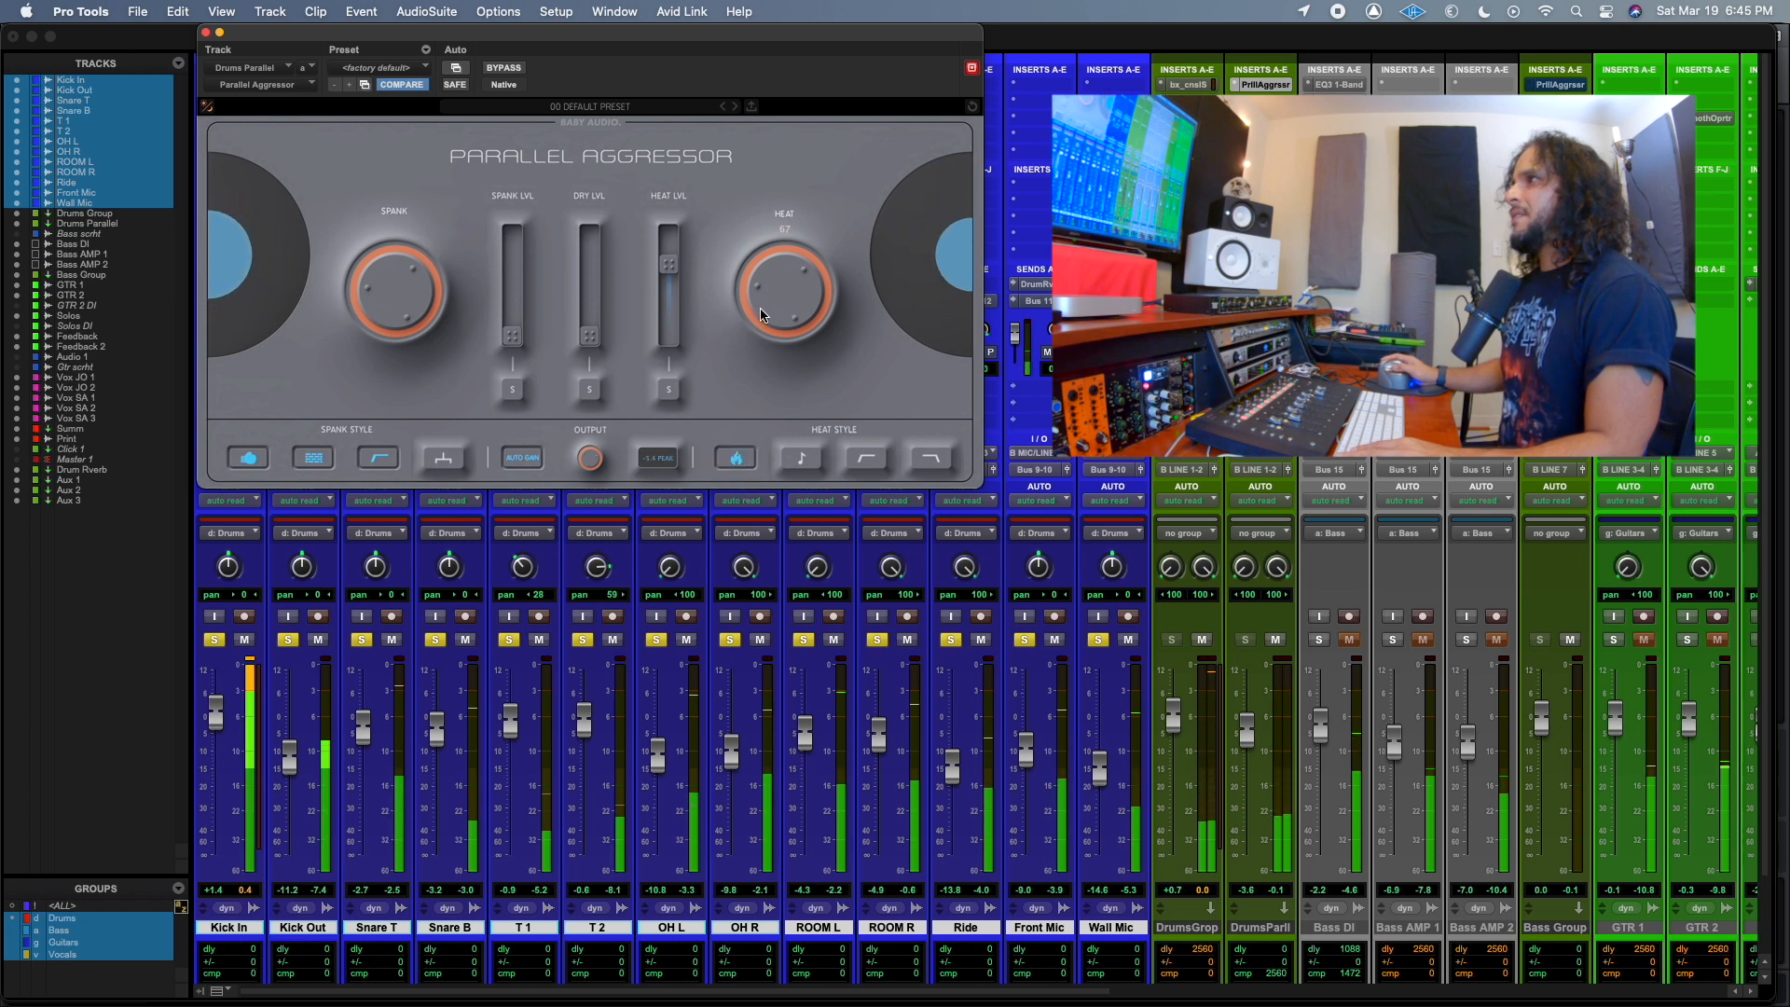
drag(769, 303, 768, 271)
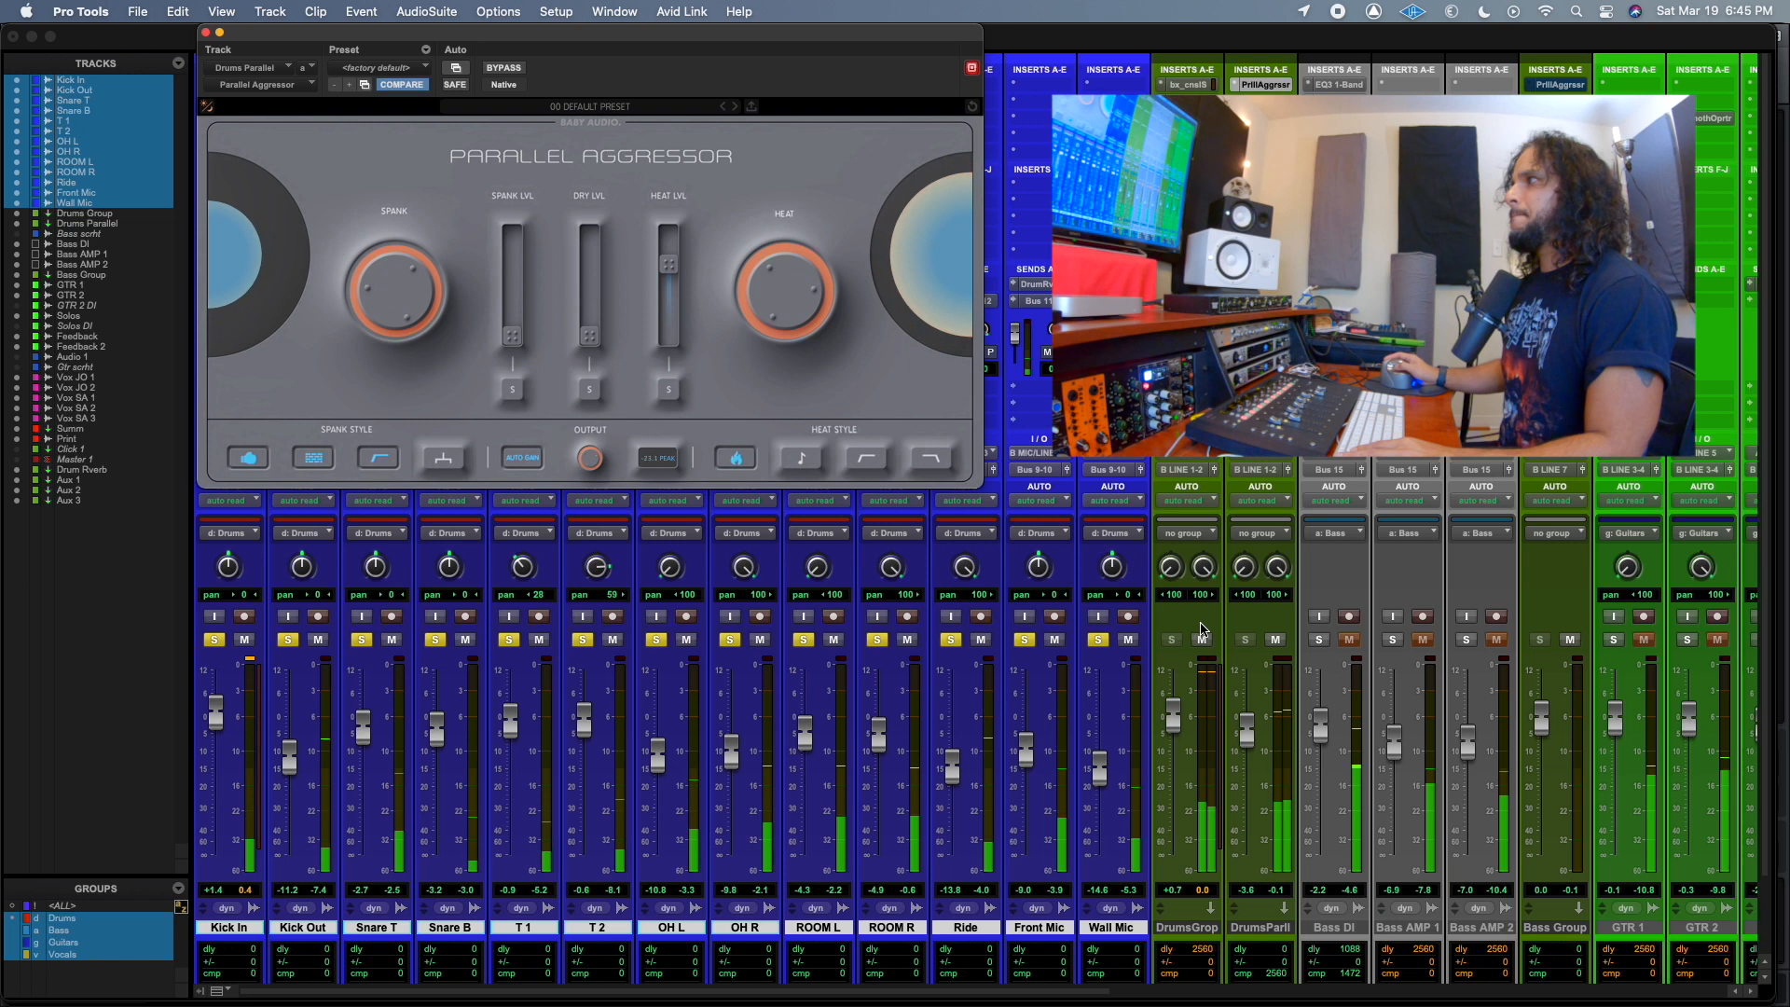
click(1278, 641)
click(1277, 641)
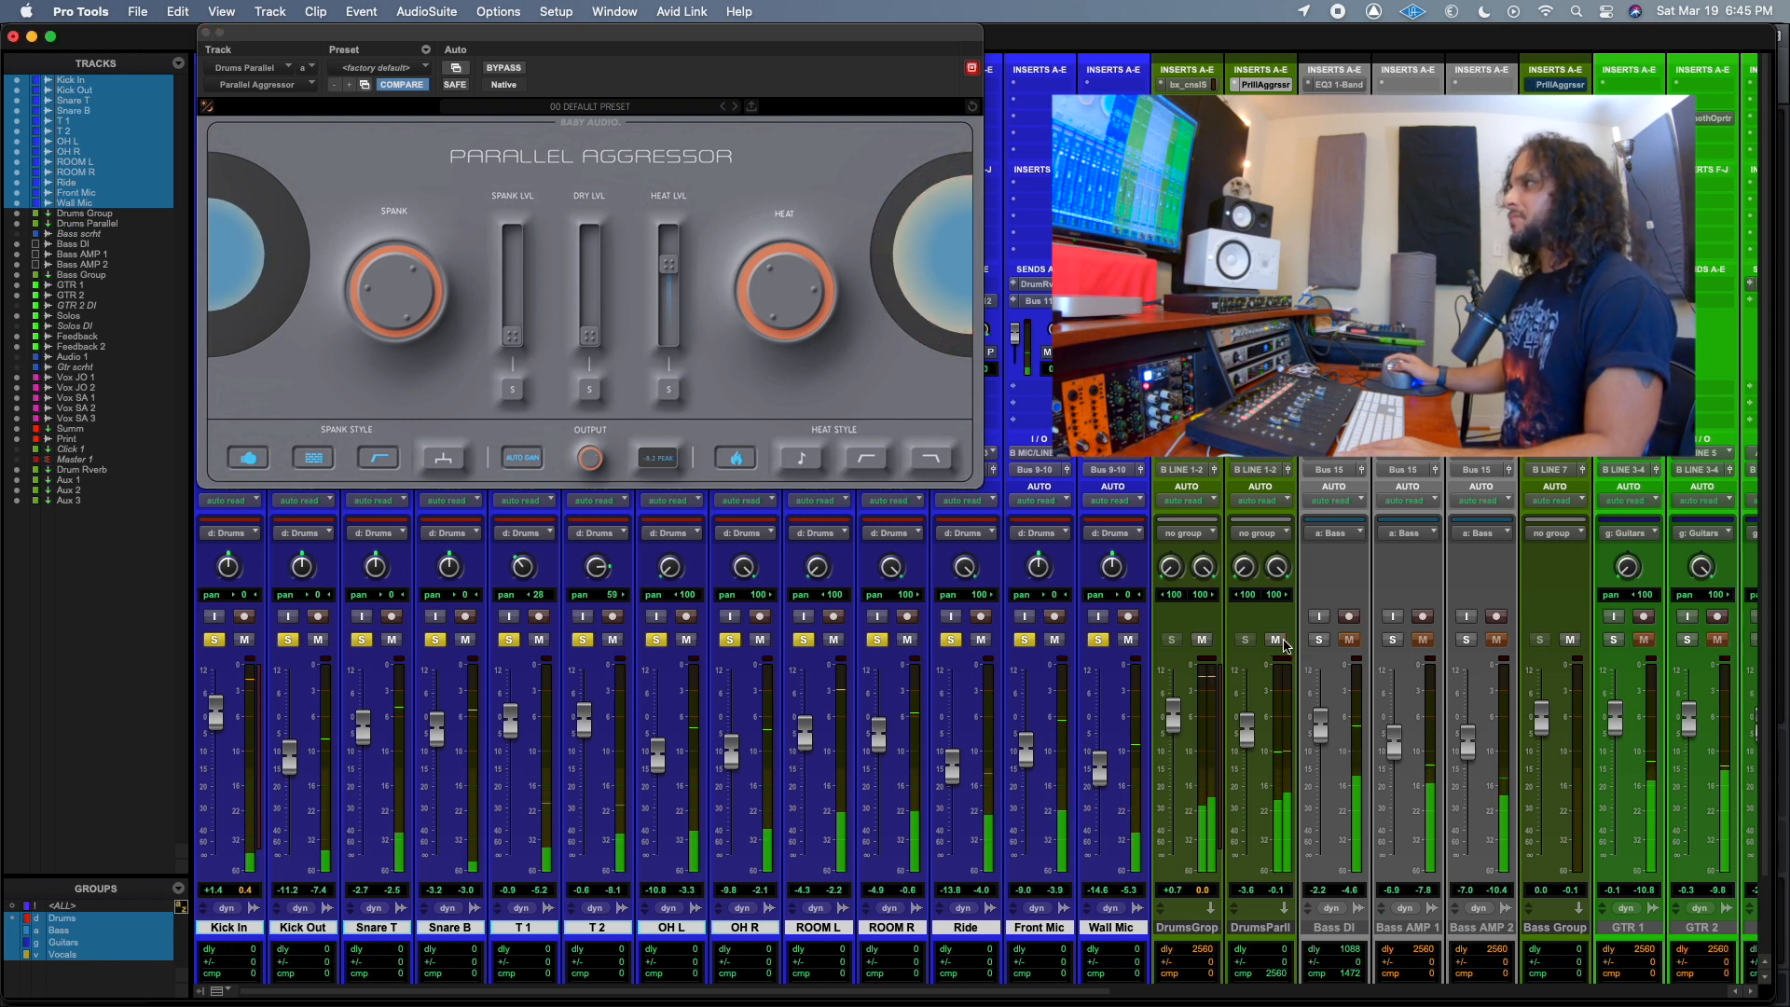
Turn the Heat amount up to 100 and compare the Tone Heat Style off and on during playback, leaving it on.
click(806, 460)
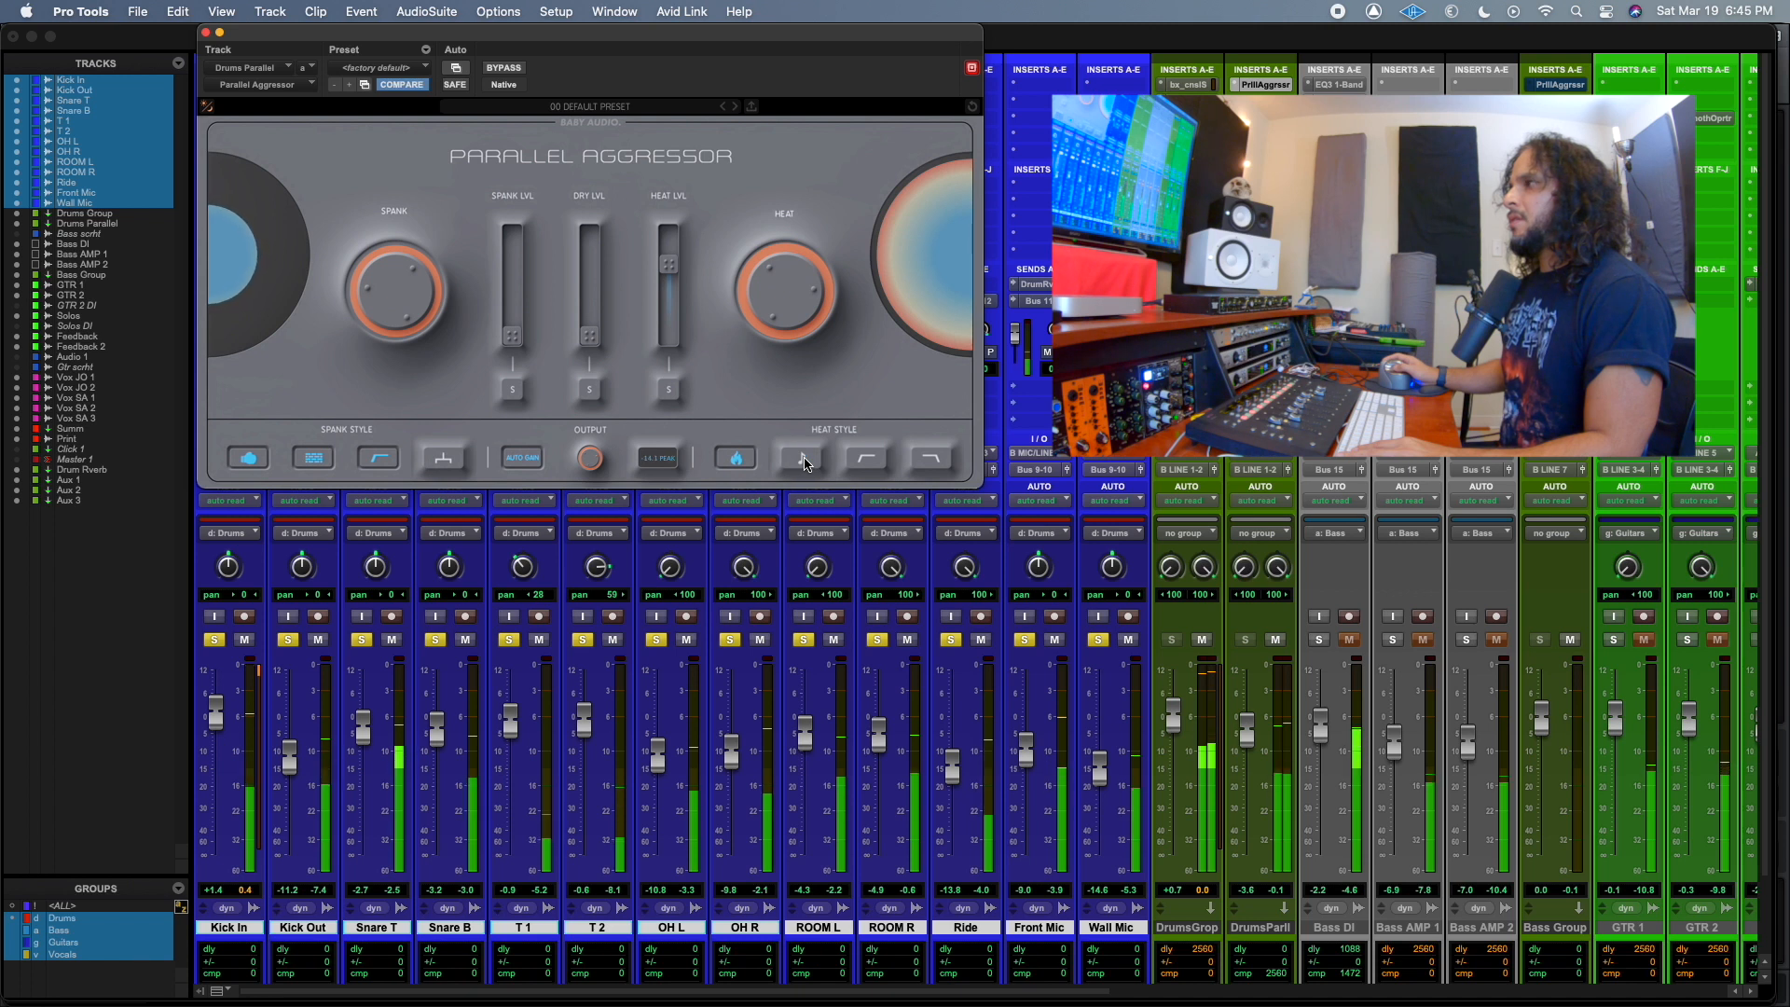
click(806, 463)
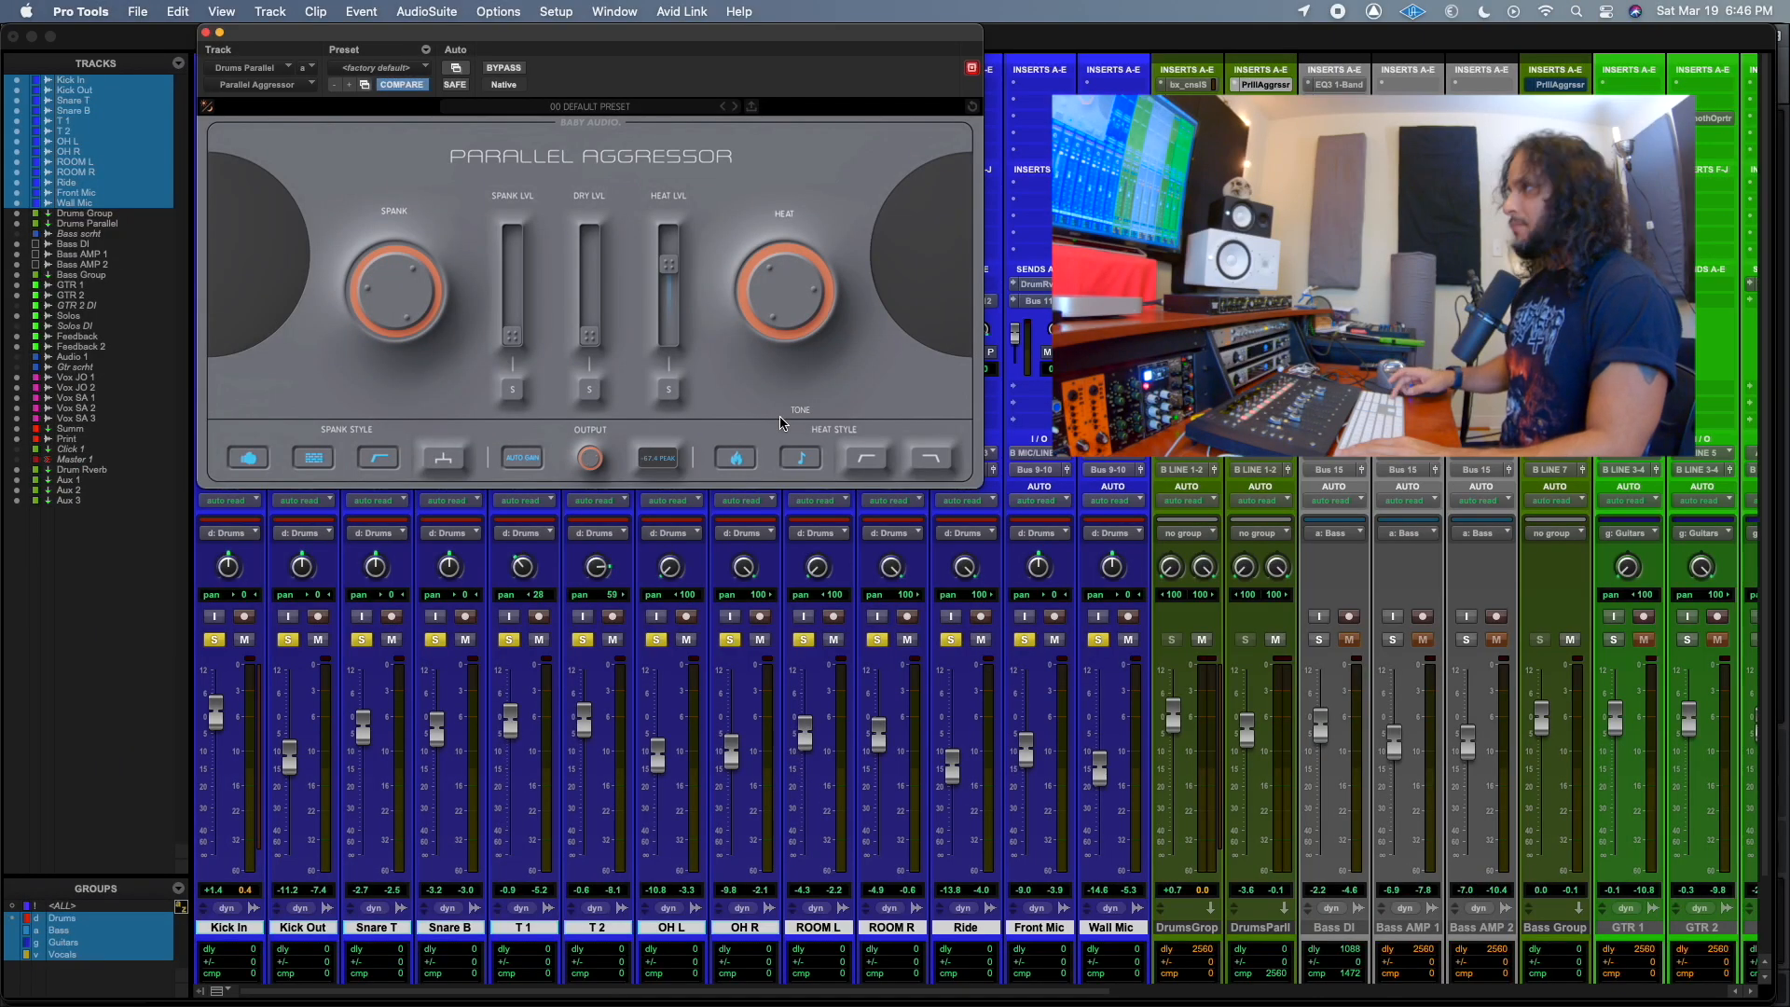
key(space)
drag(788, 322, 788, 291)
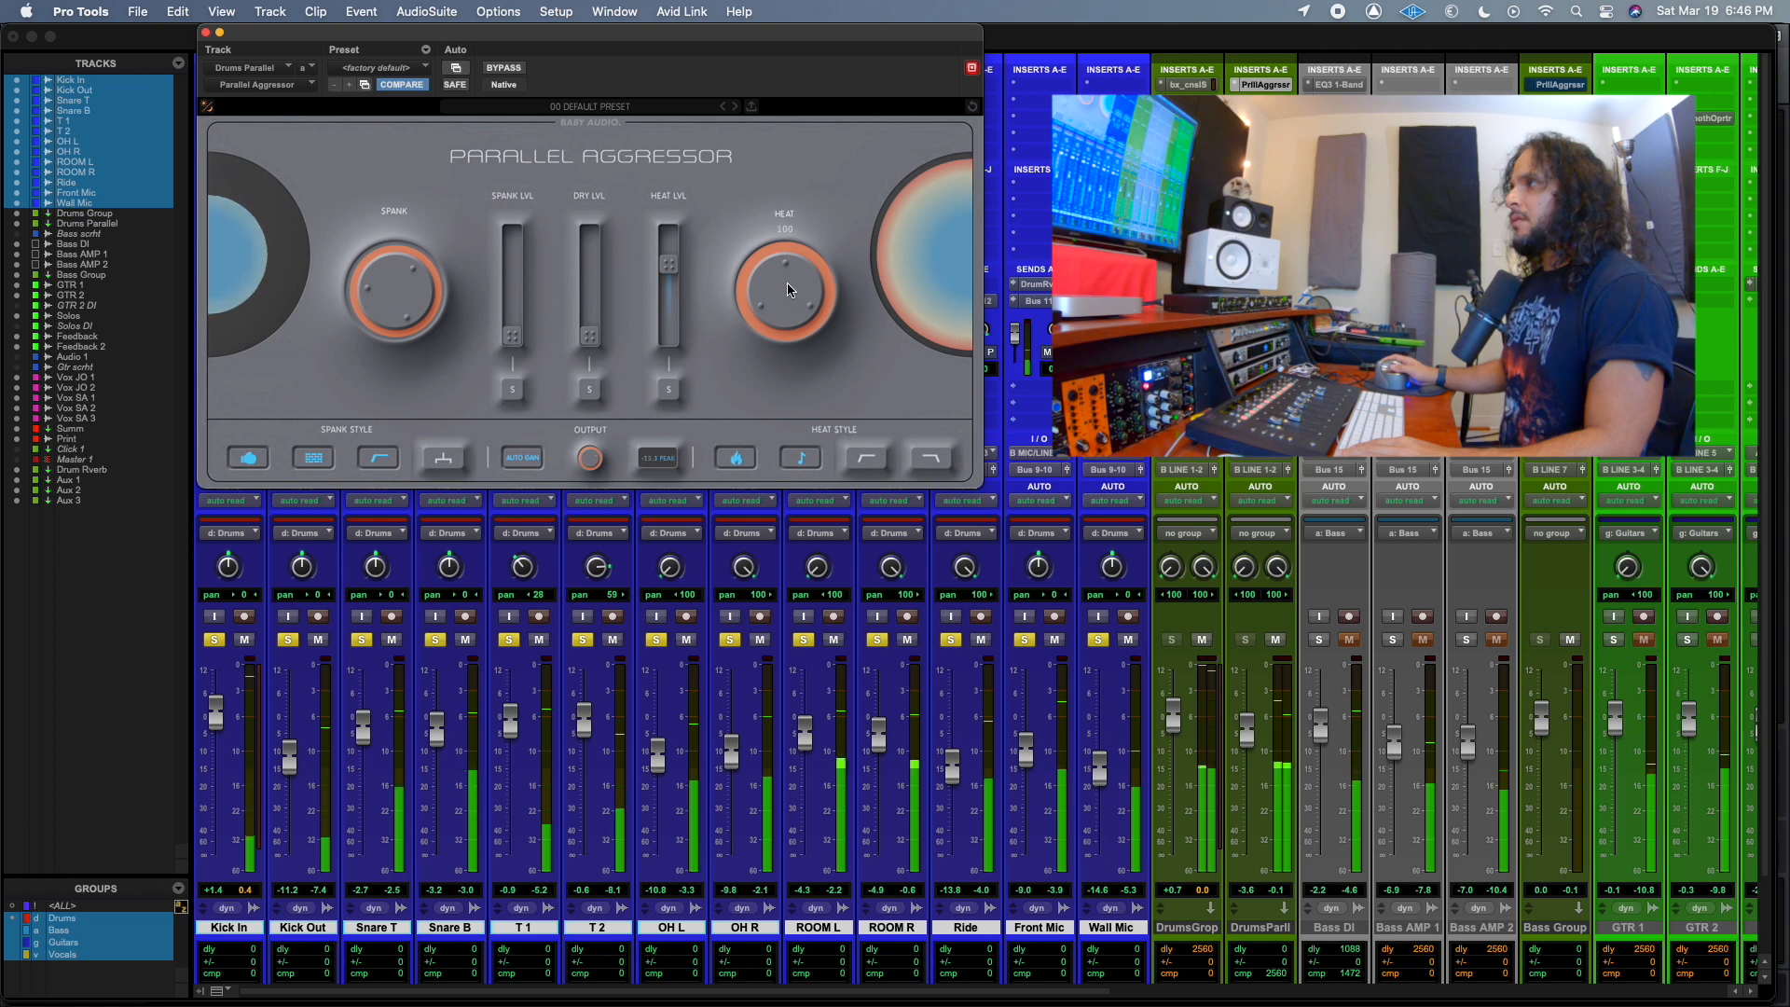
click(800, 458)
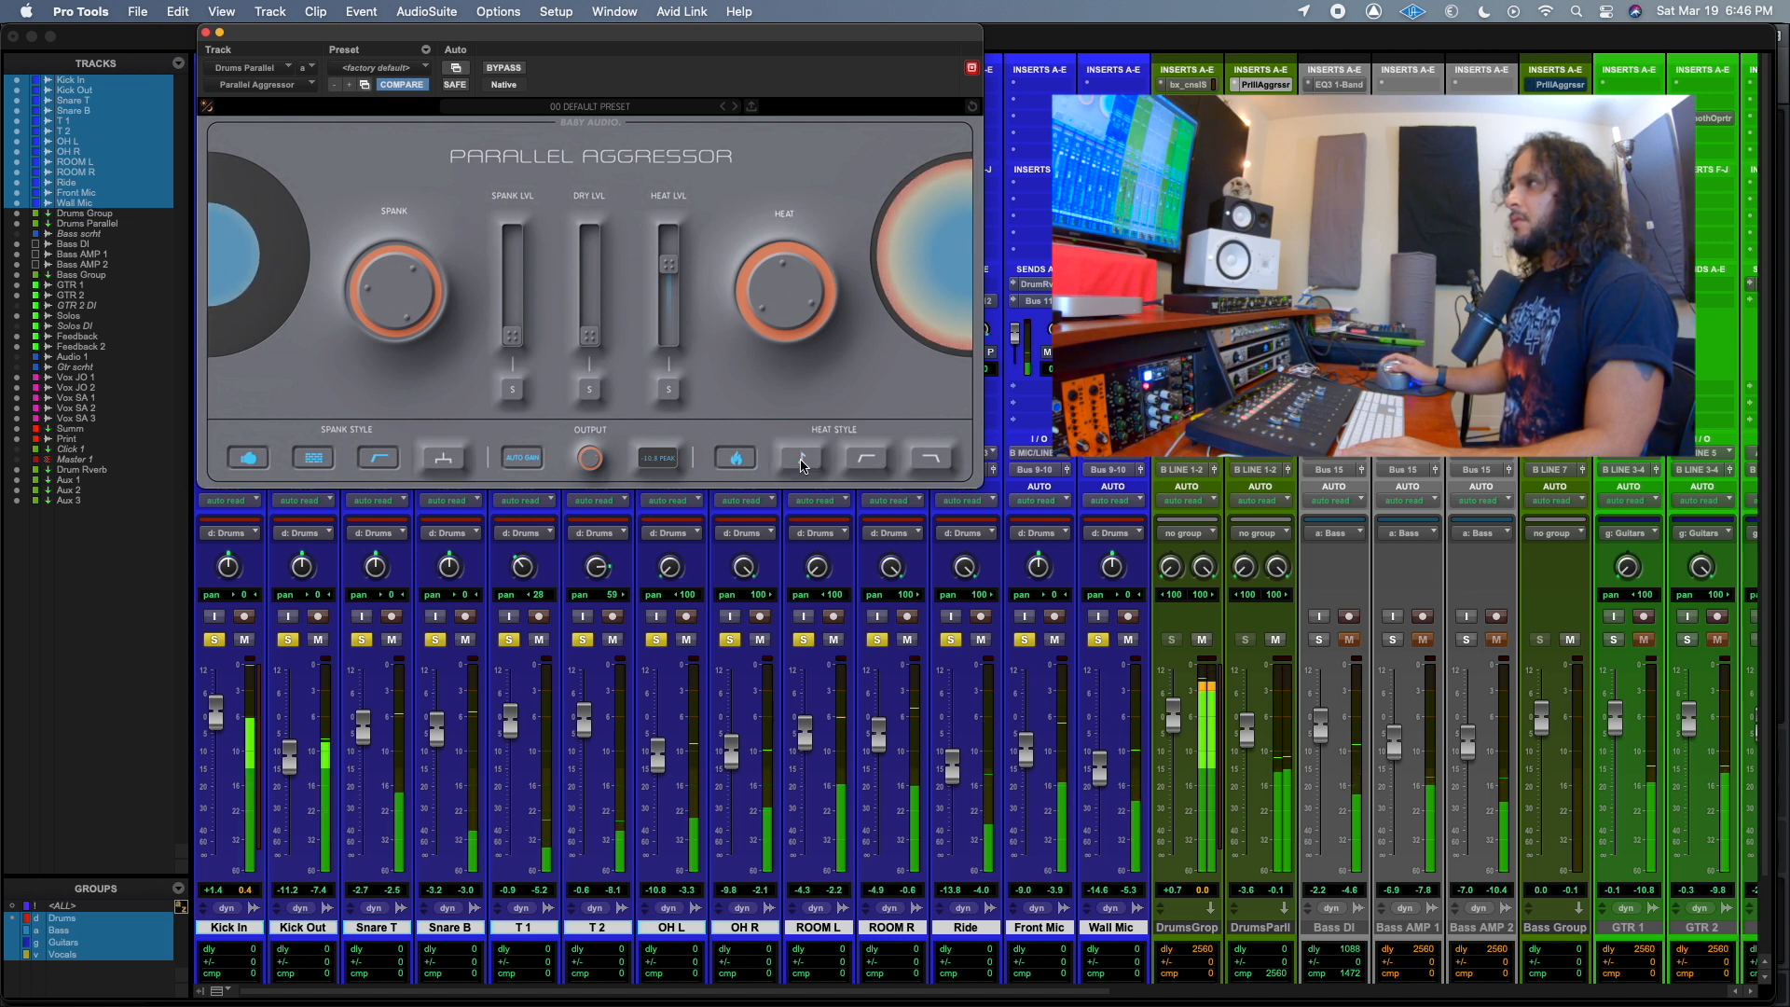
click(800, 461)
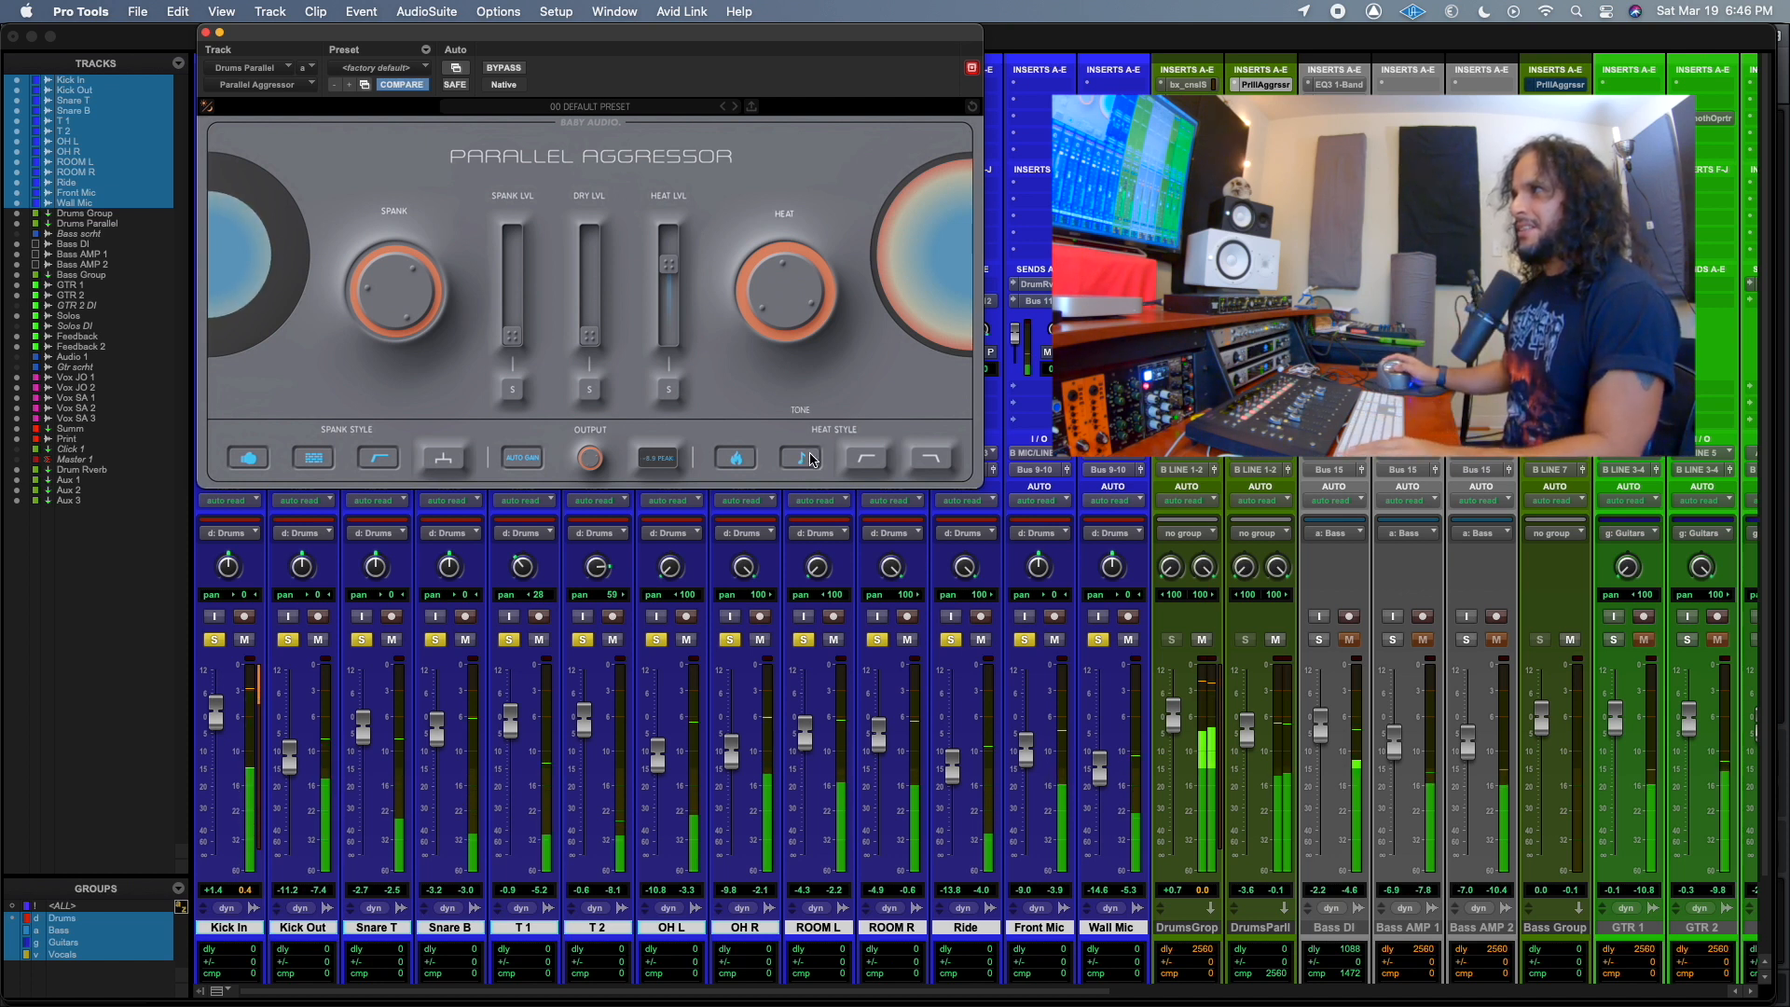
Compare the Tone Heat Style off and on during playback, leaving it on.
click(807, 463)
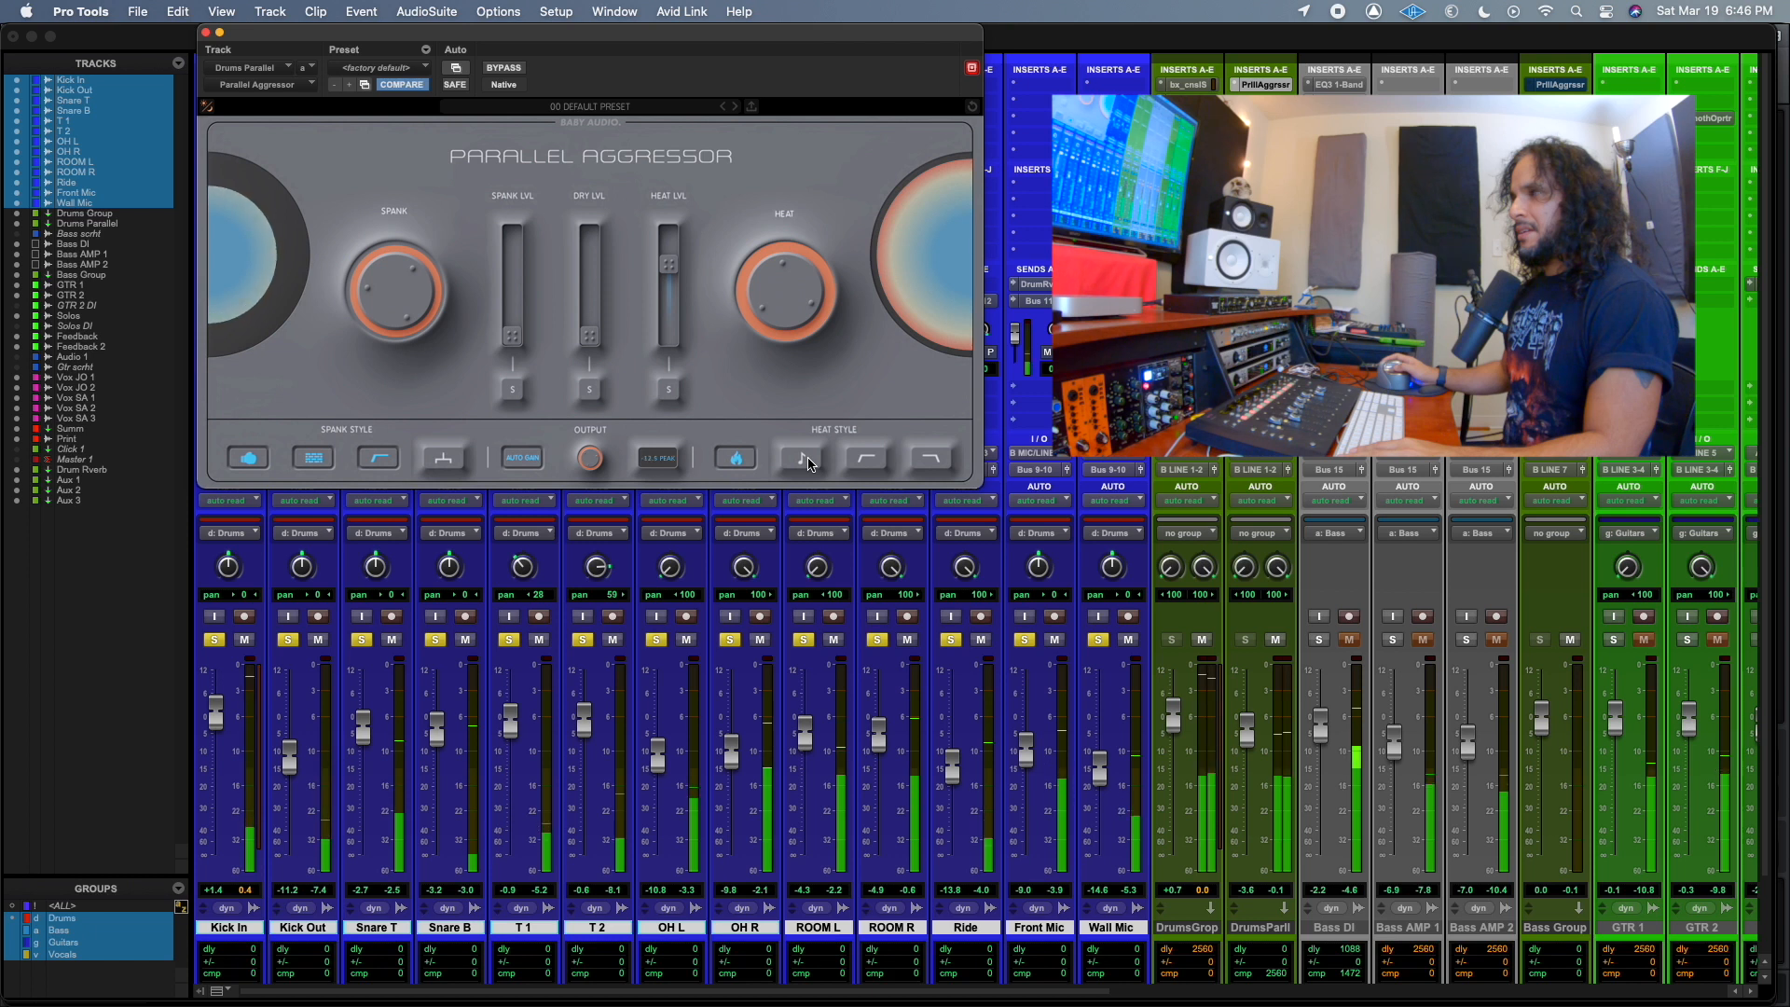
click(808, 463)
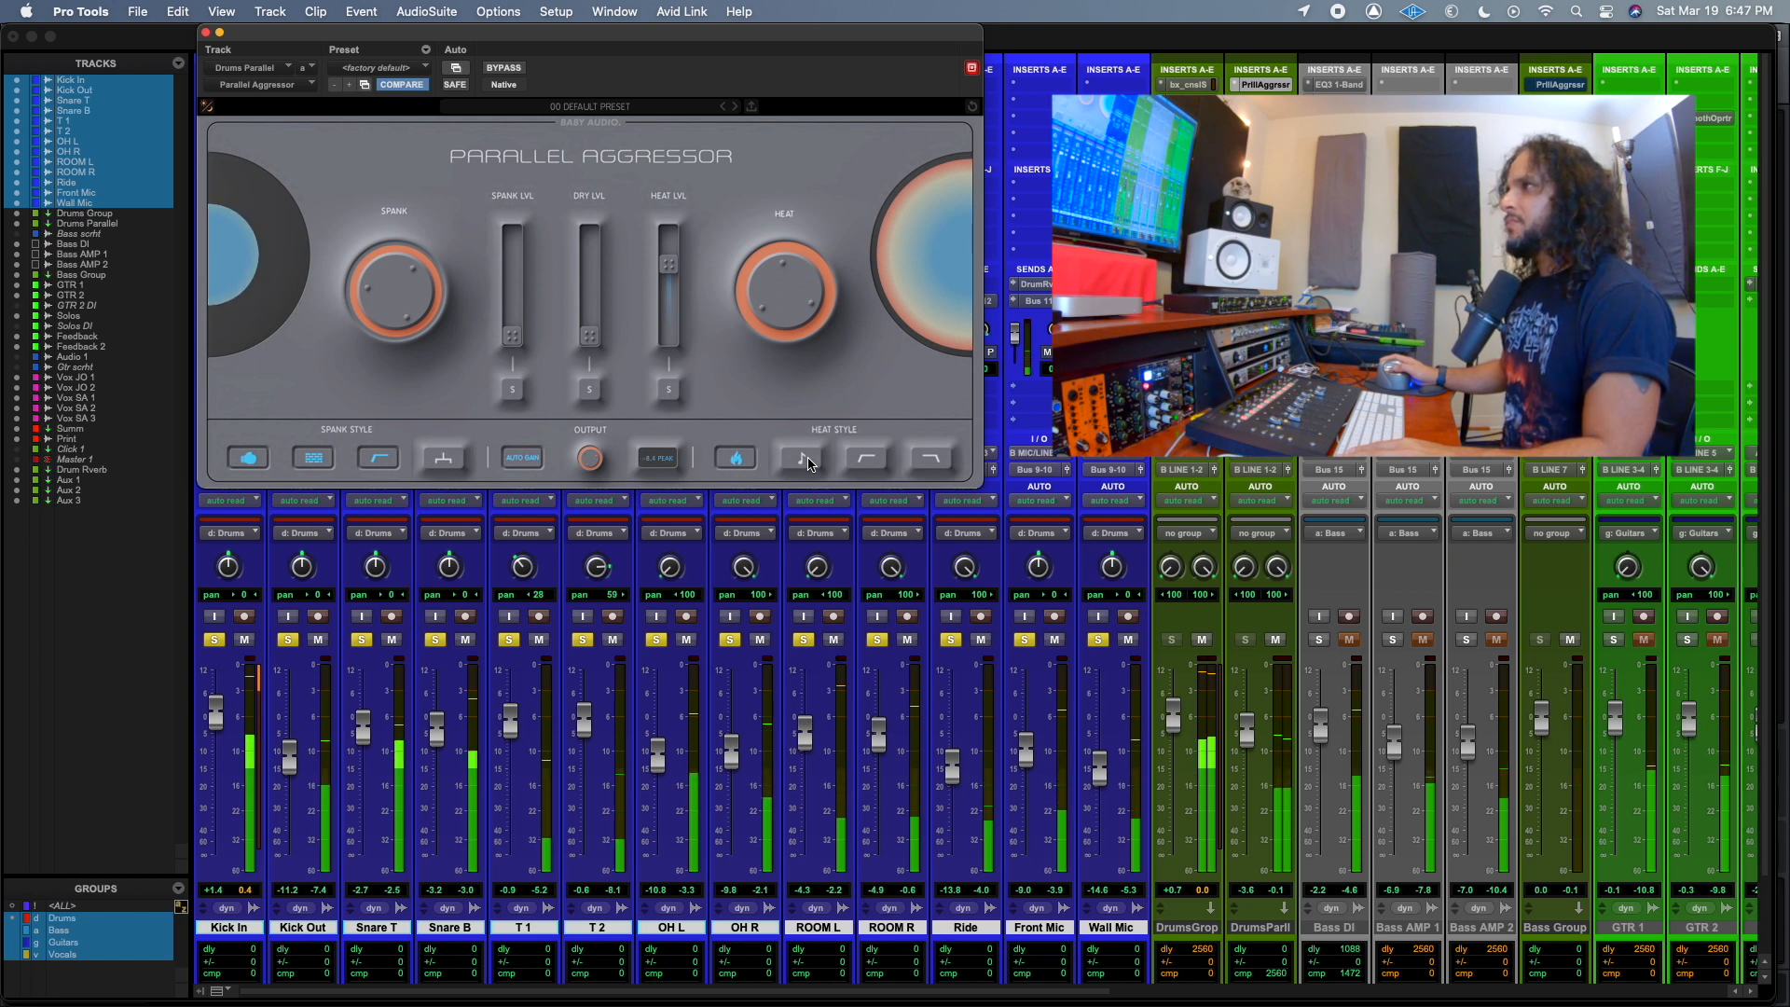
click(807, 463)
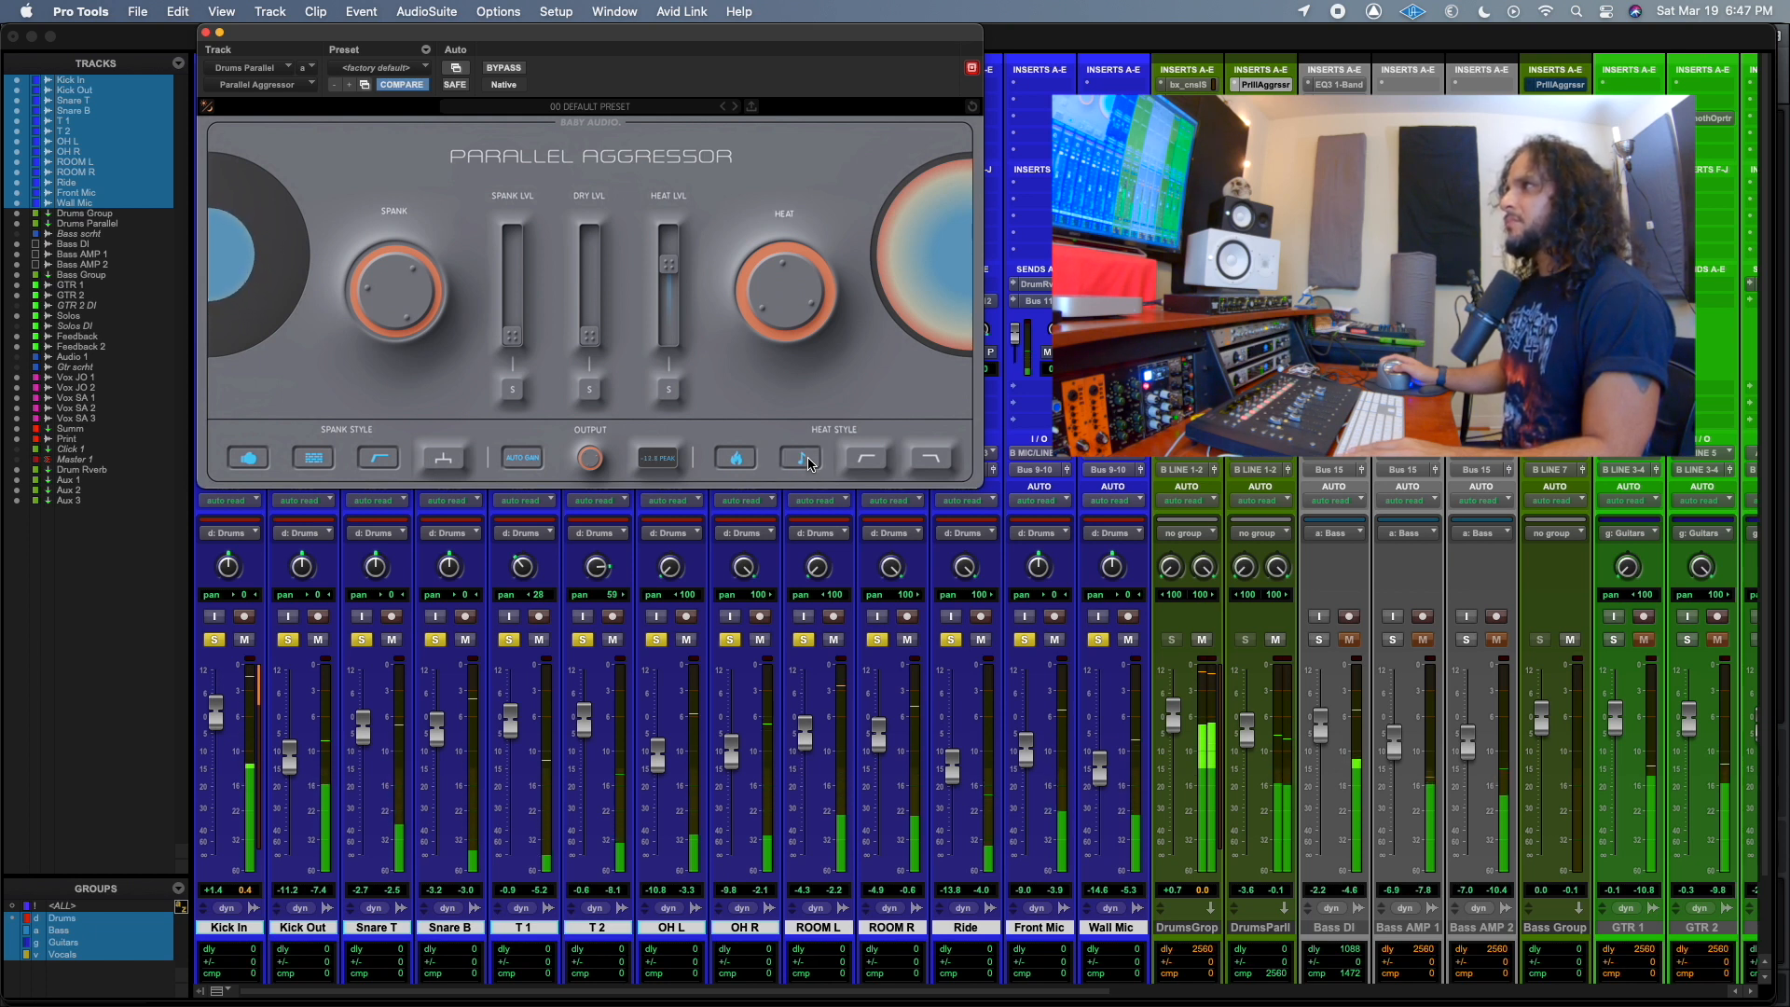
Enable Lo-Preserve and the fourth Heat Style option, and check the result against the muted Drums Parallel track.
click(878, 469)
click(937, 462)
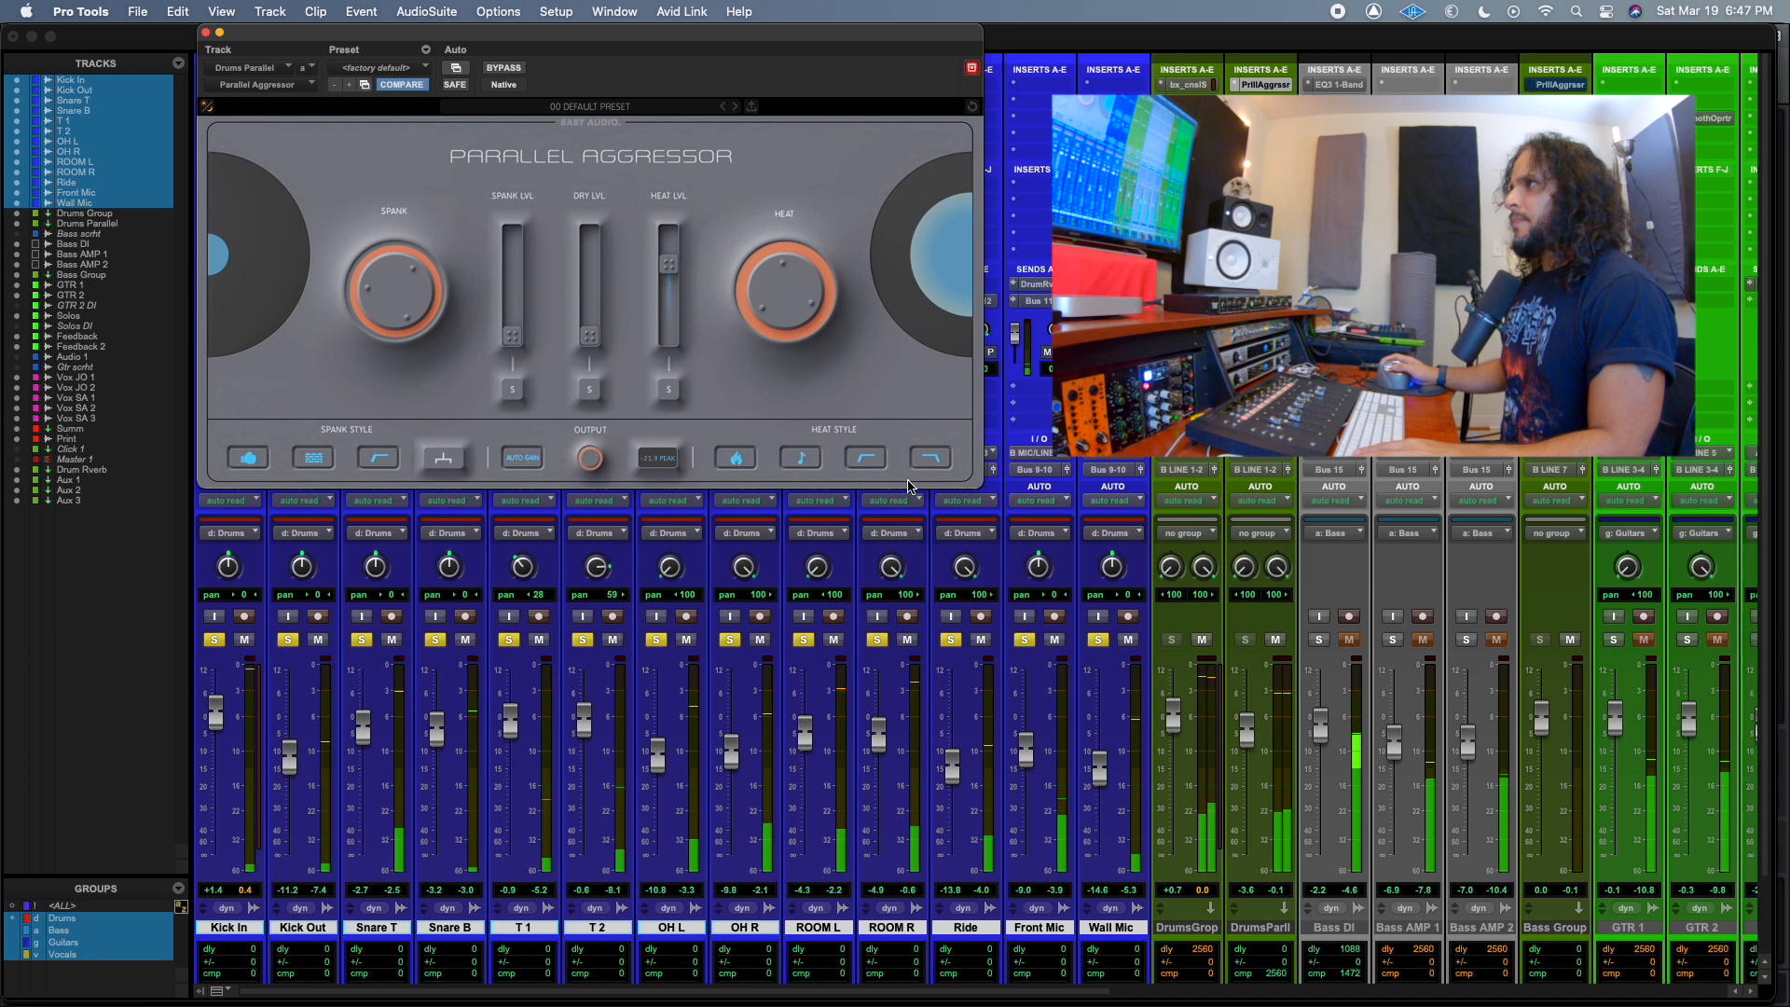
click(1276, 639)
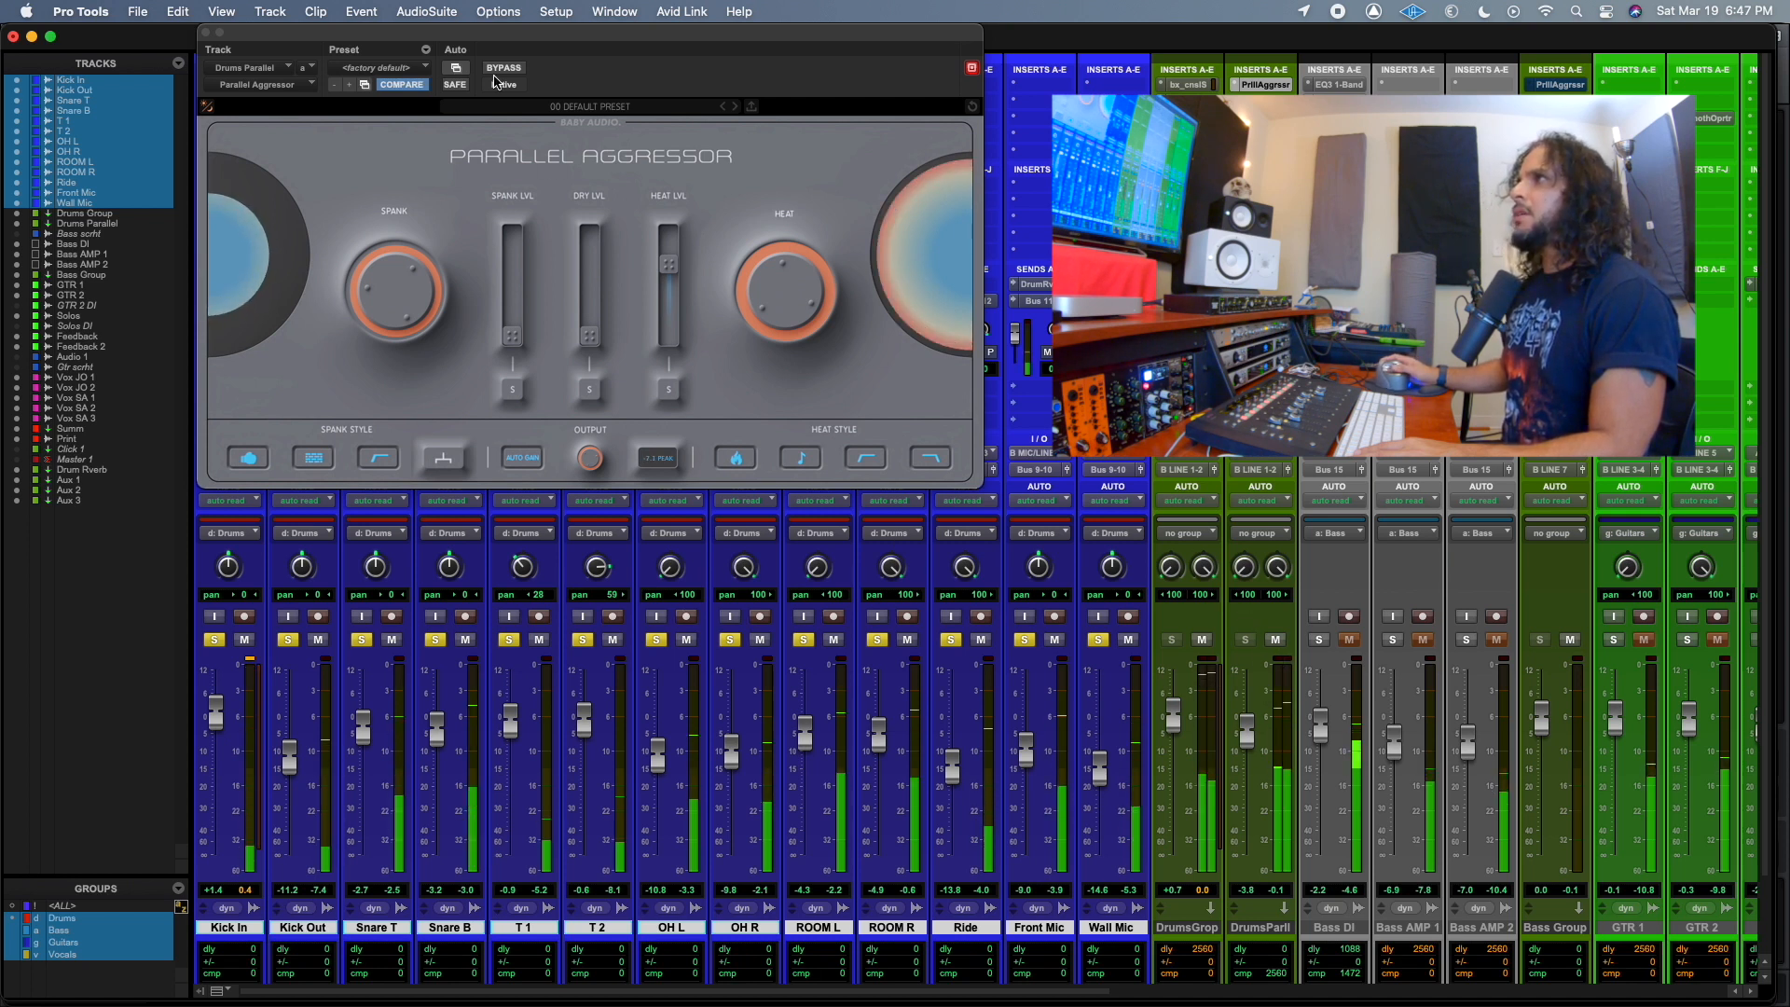
Disable all the Heat Style and Spank Style options.
click(736, 471)
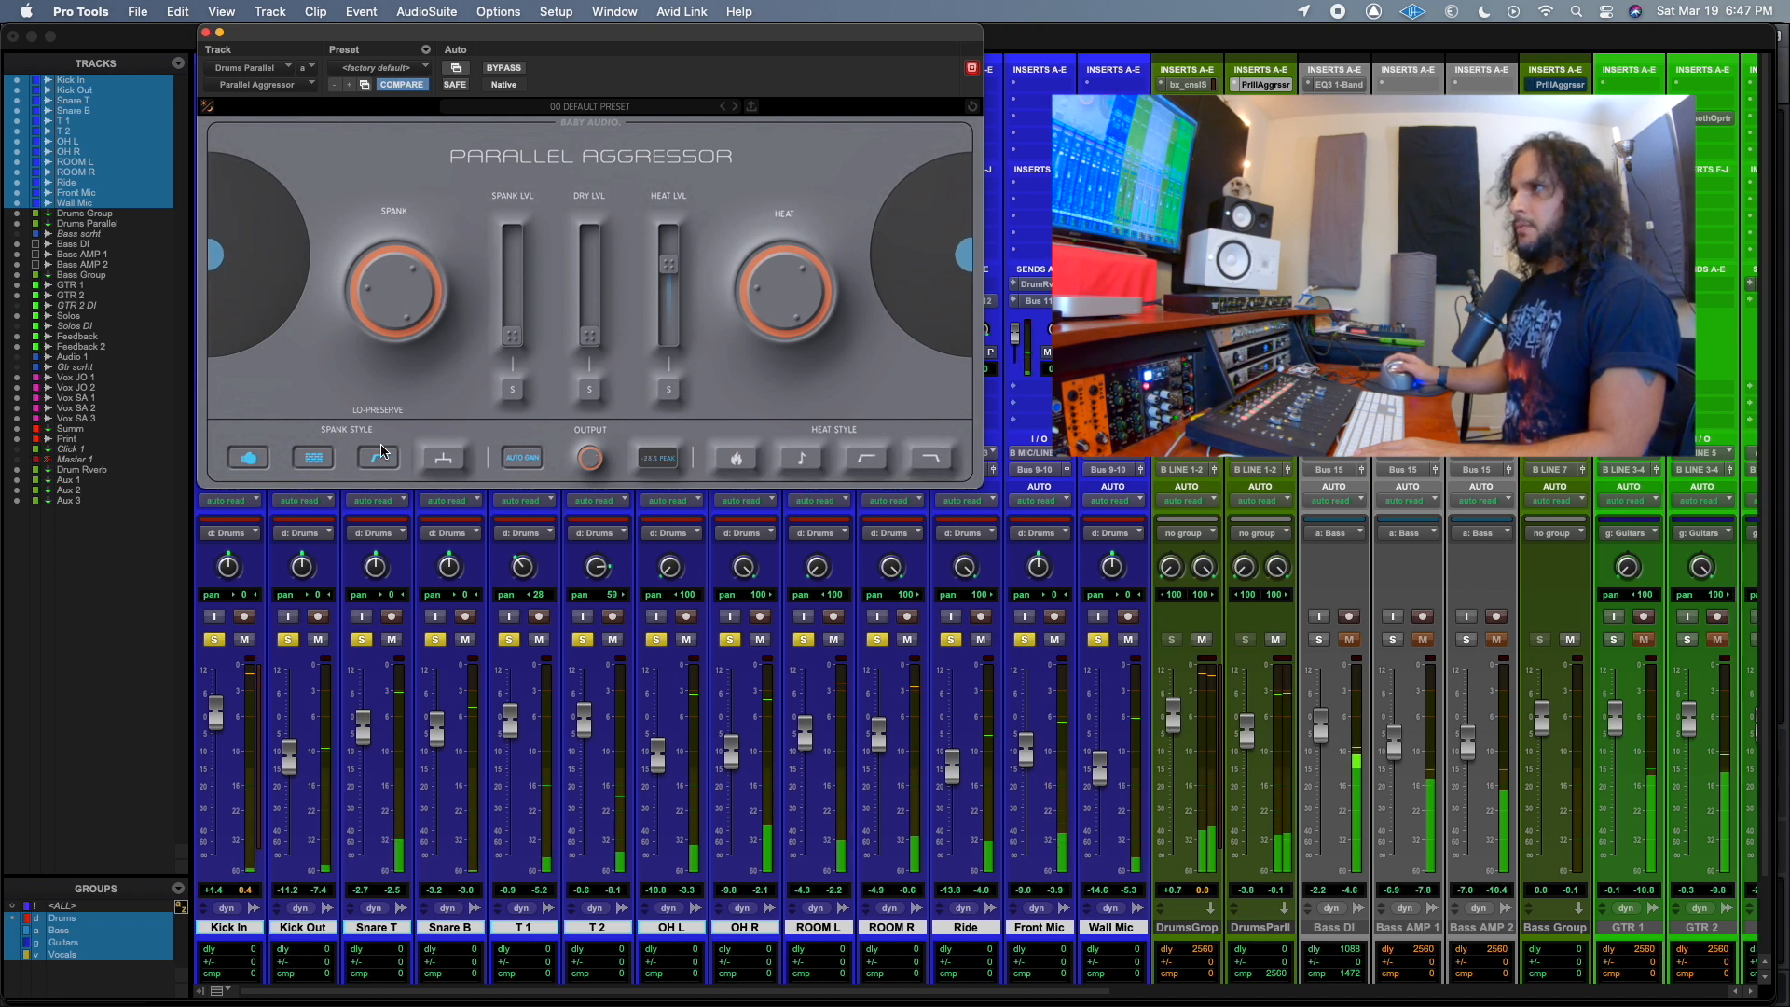
click(322, 462)
click(257, 462)
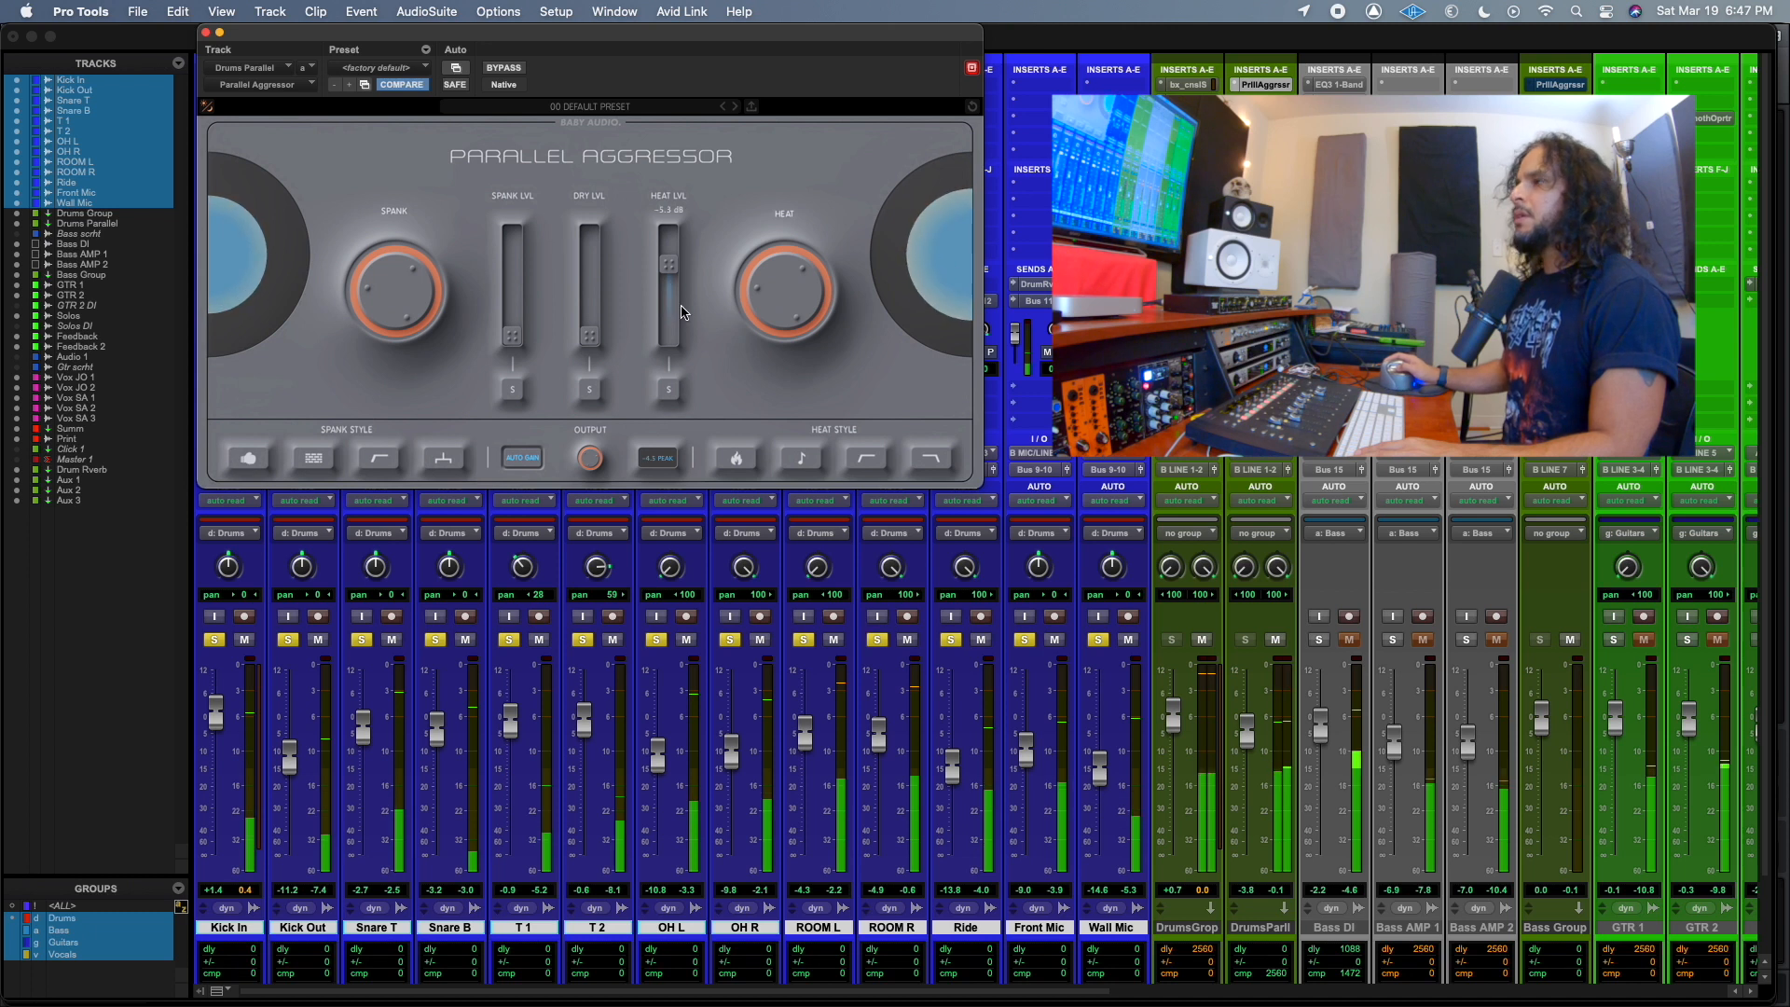
Blend both signals with the Spank level slightly above the Heat level, and readjust the Spank and Heat amounts.
drag(669, 264, 676, 295)
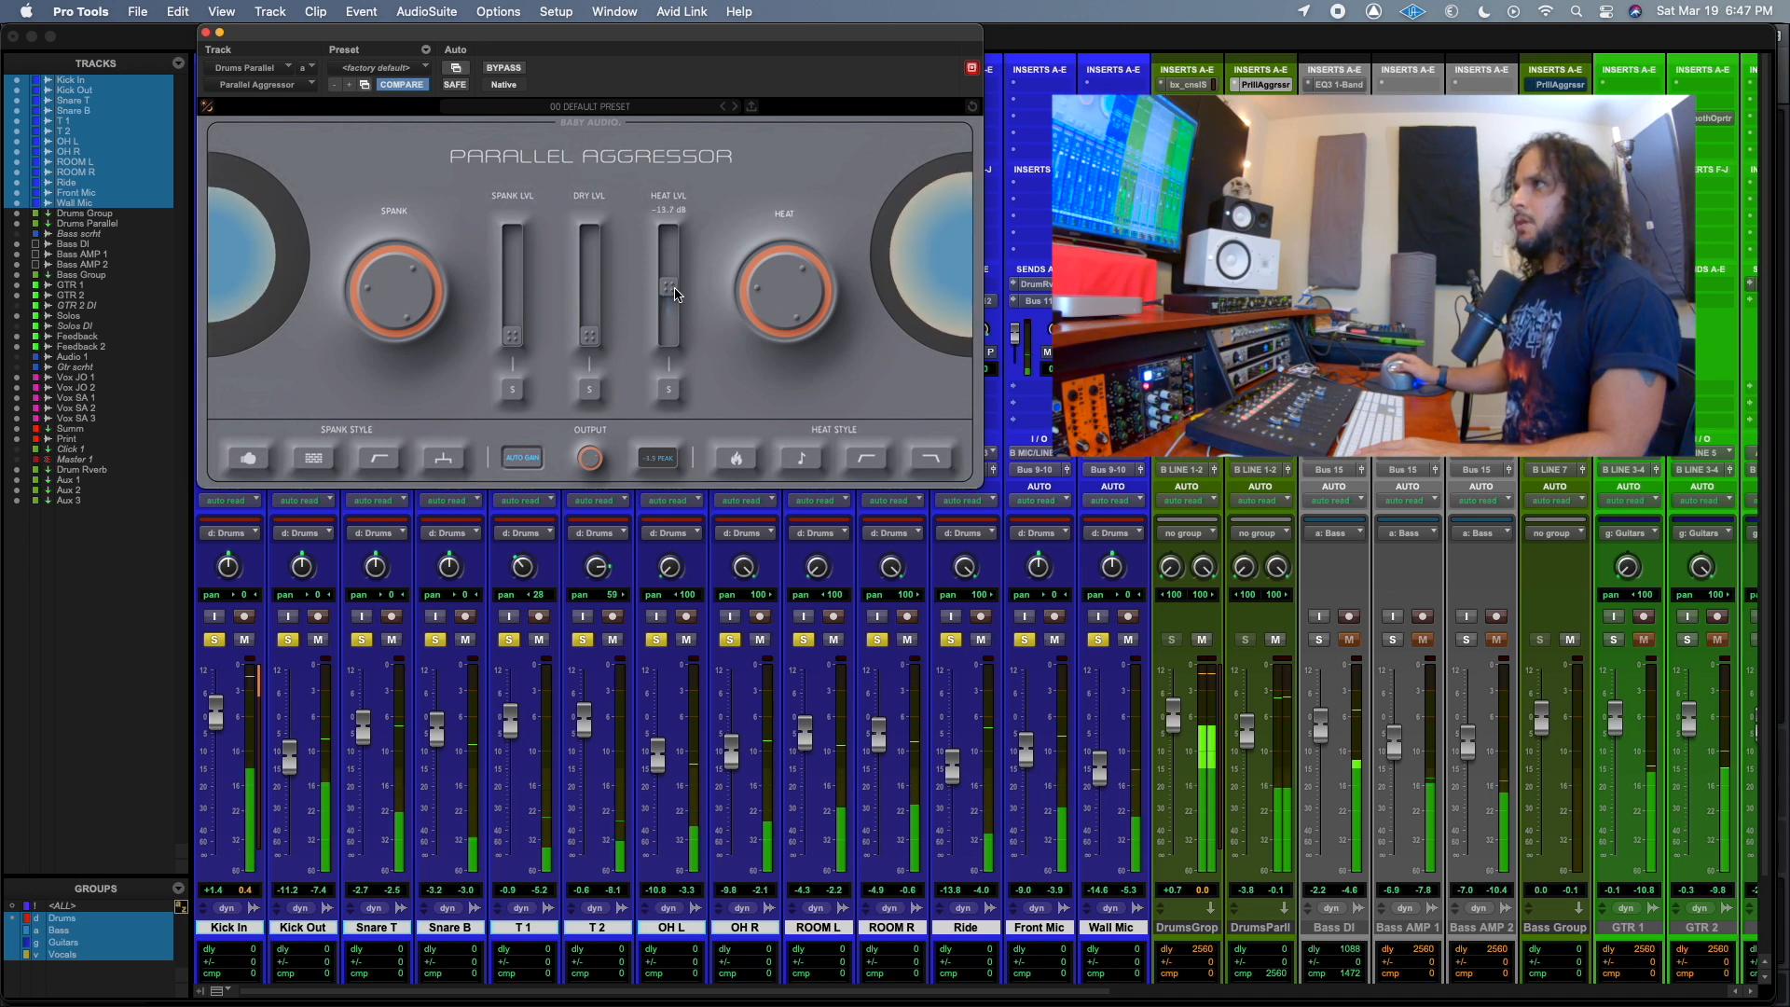
drag(512, 334, 517, 261)
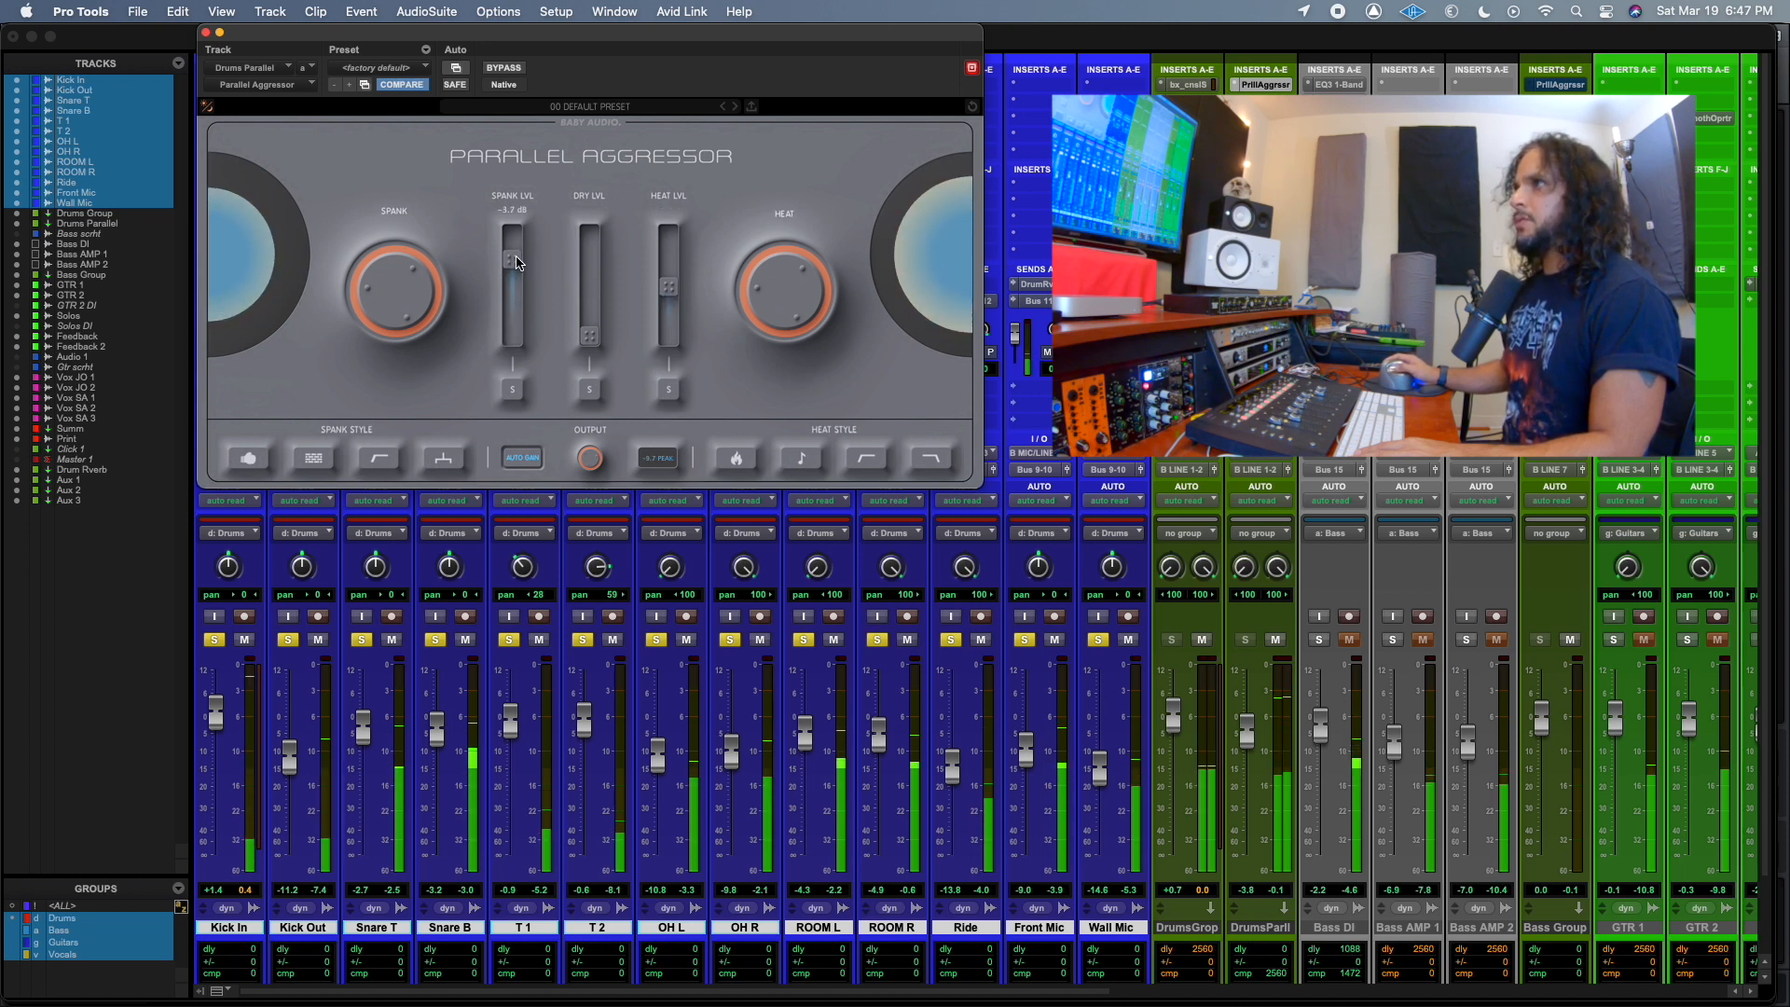
drag(671, 289, 672, 277)
mouse_move(377, 293)
mouse_down()
mouse_move(391, 250)
mouse_move(389, 302)
mouse_up()
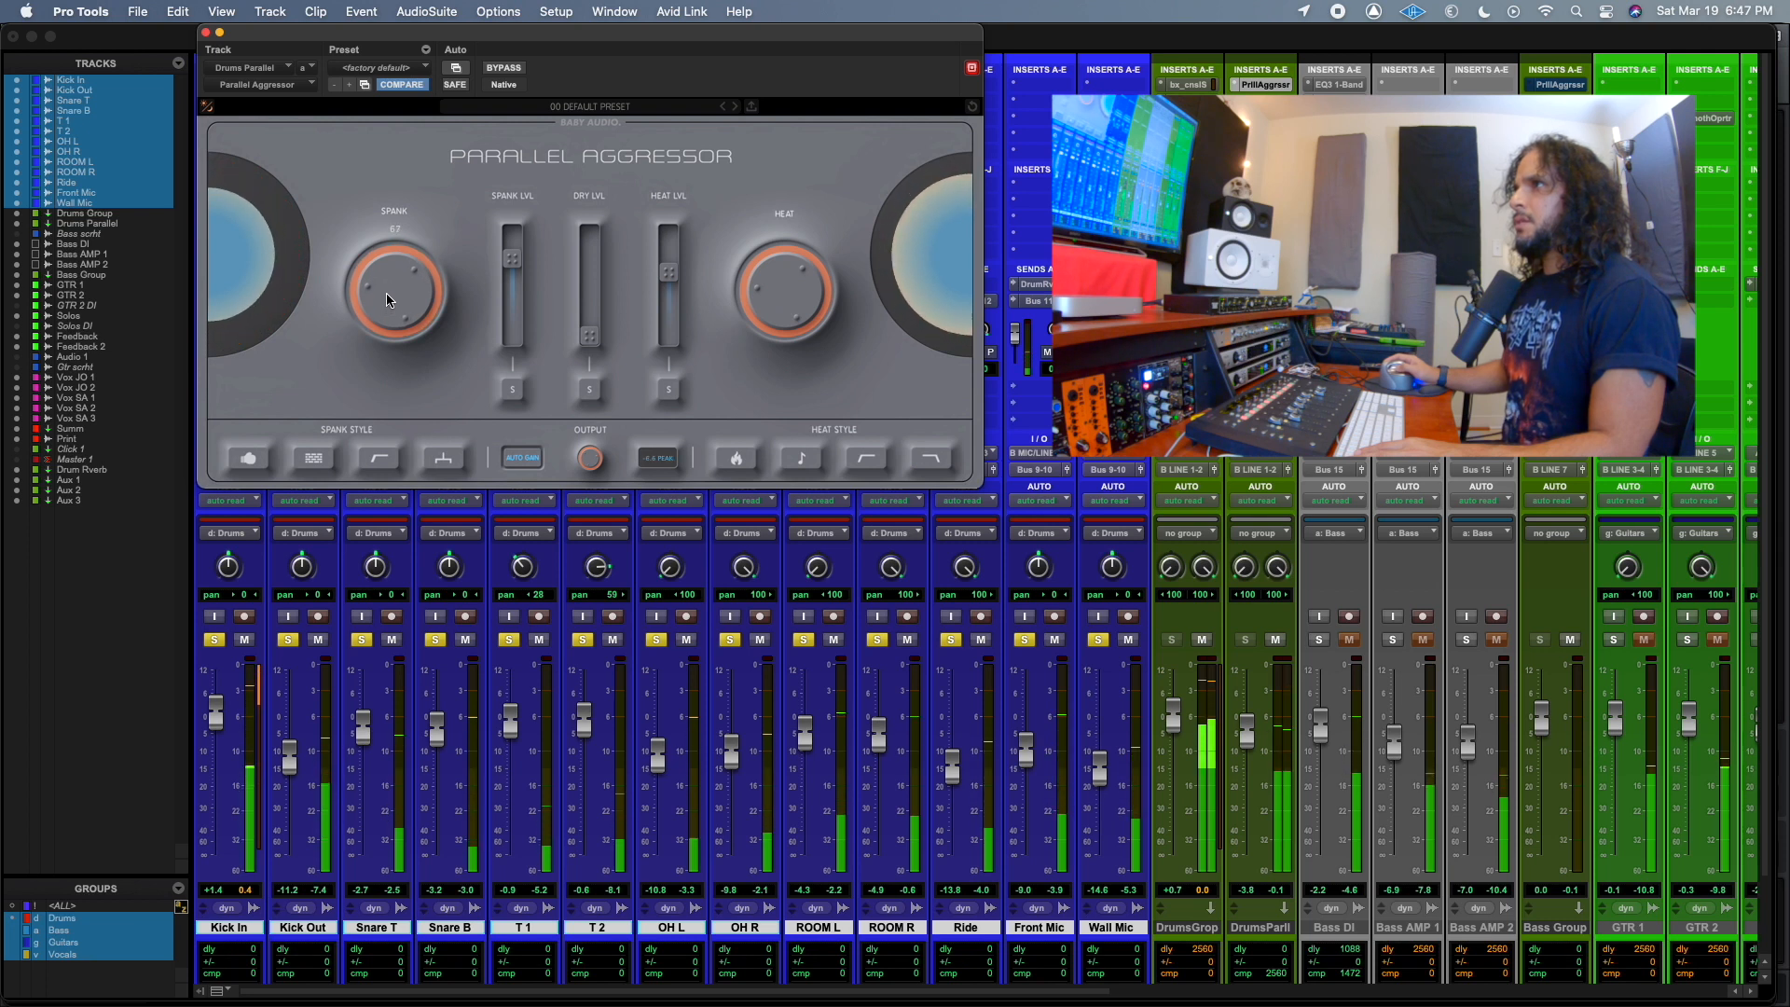
drag(789, 292, 791, 308)
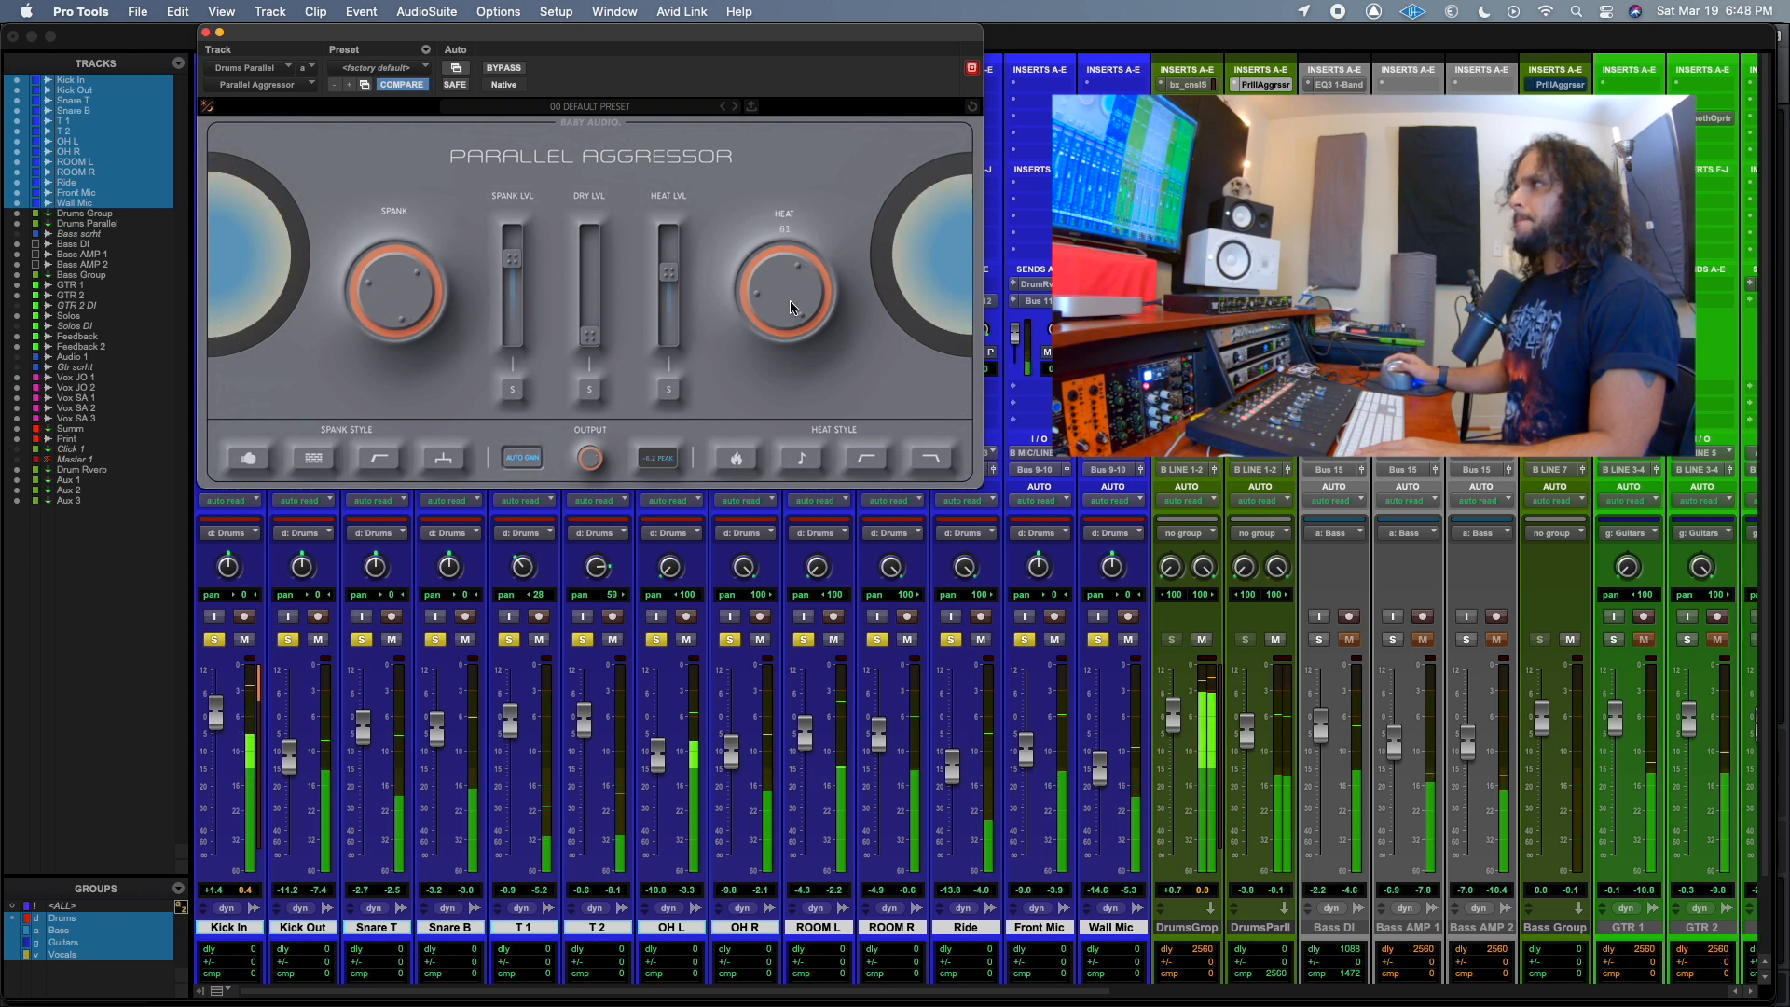
Enable the first three Spank Styles plus the flame and Tone Heat Styles, trimming the Drums Parallel fader slightly.
click(250, 464)
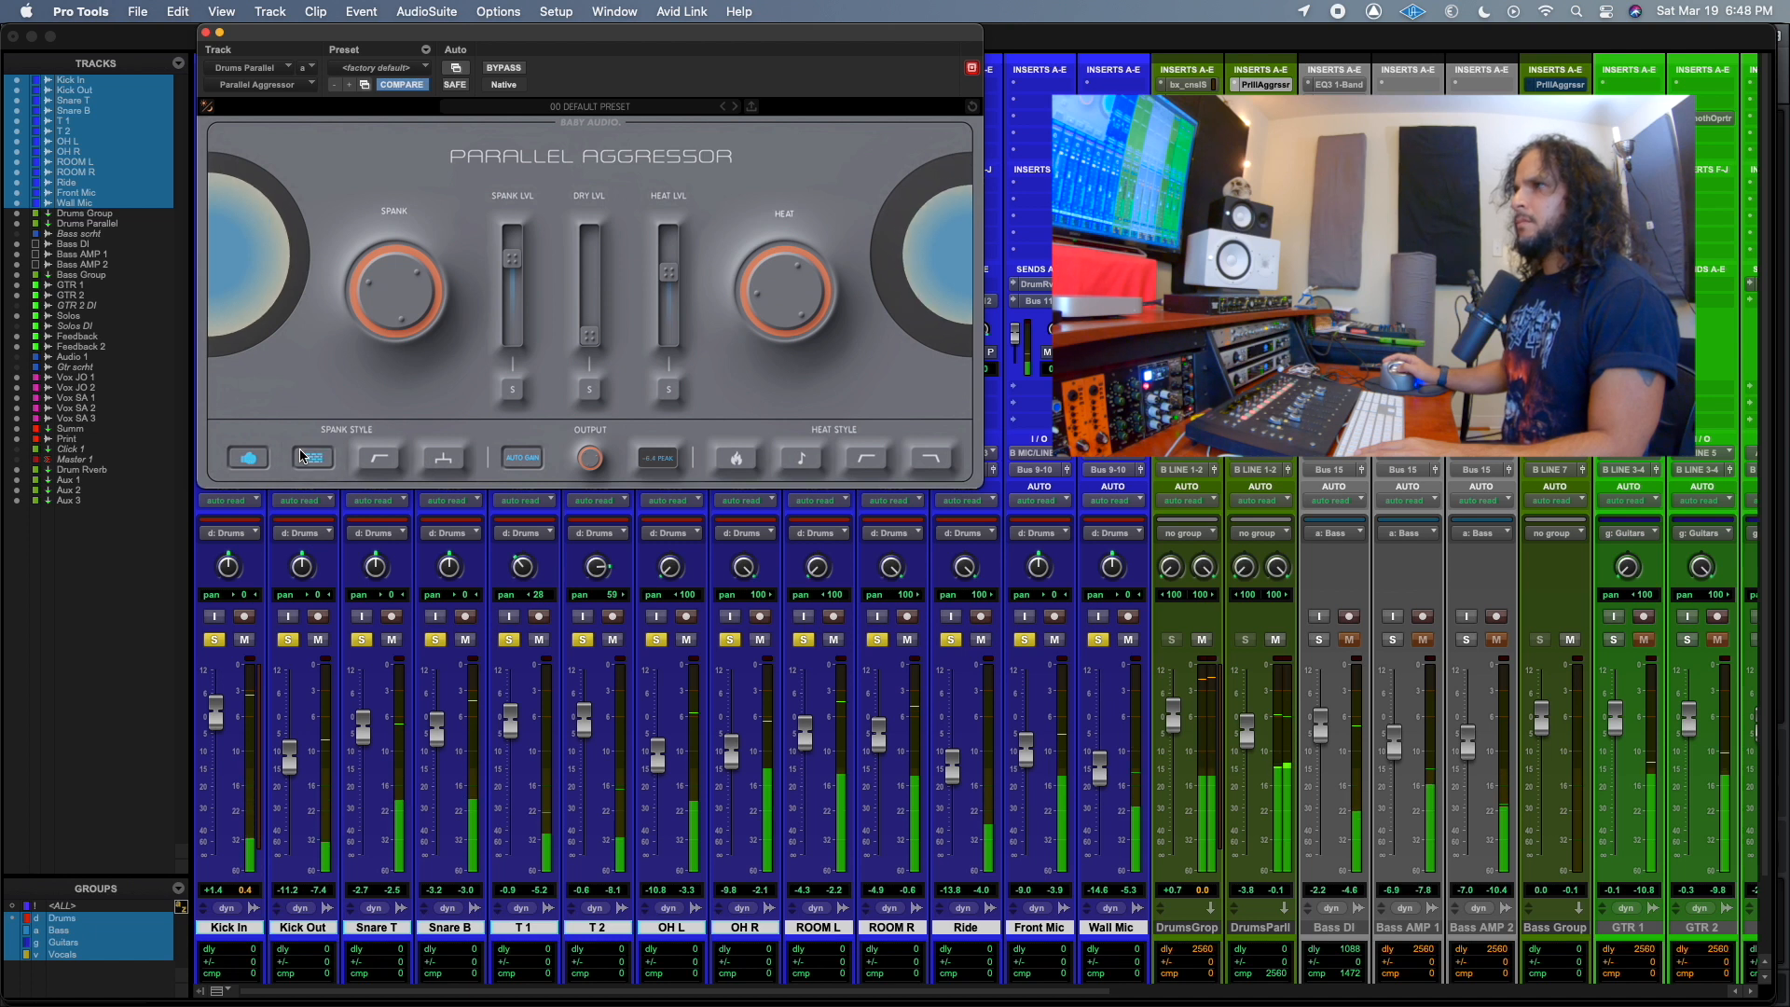
click(378, 457)
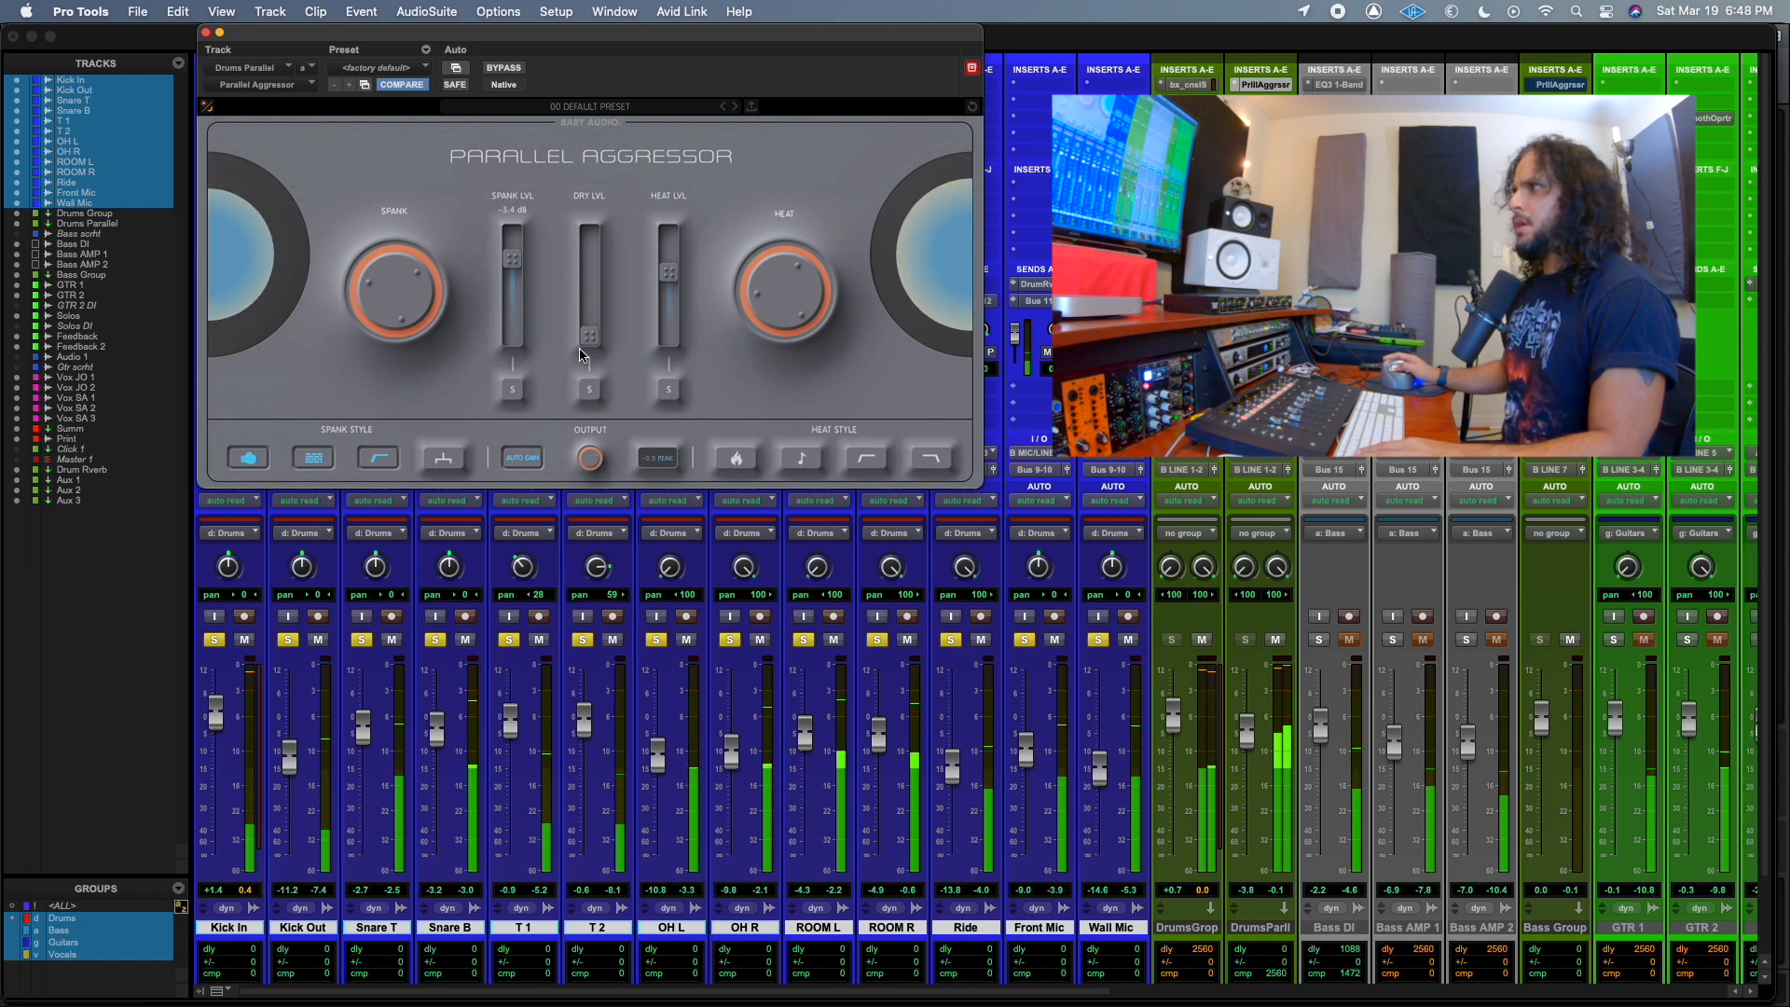
drag(1248, 732, 1248, 738)
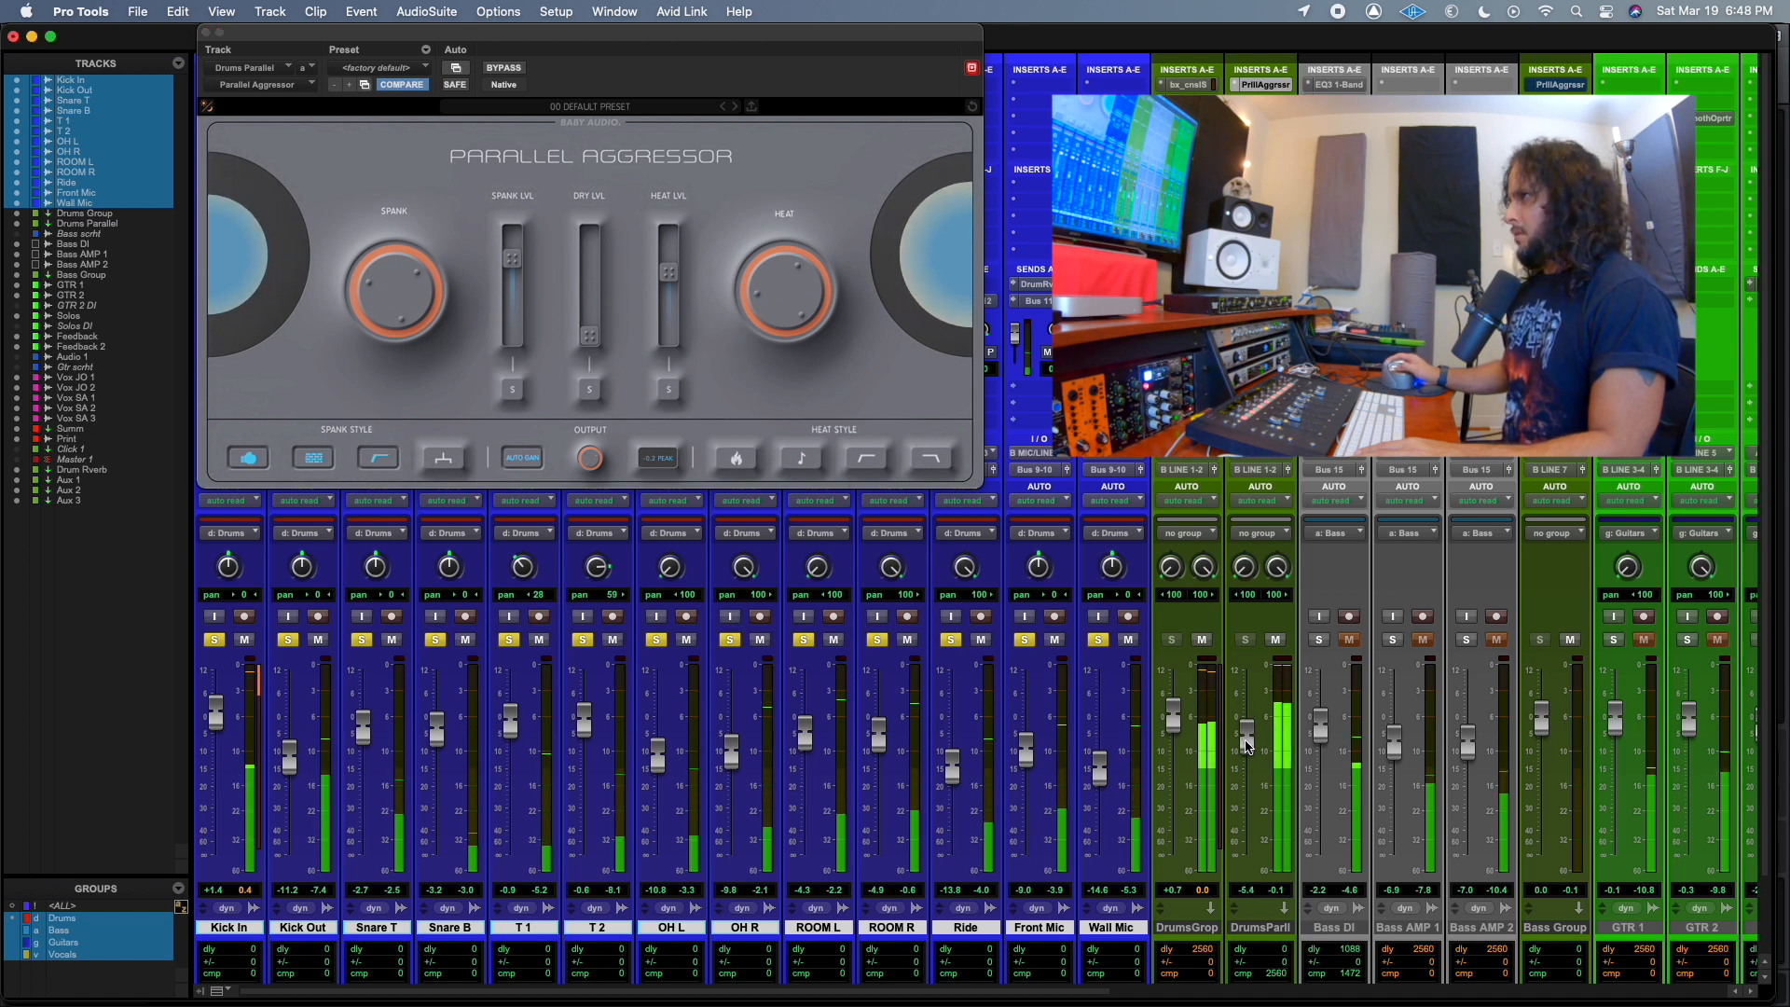
click(736, 458)
click(799, 459)
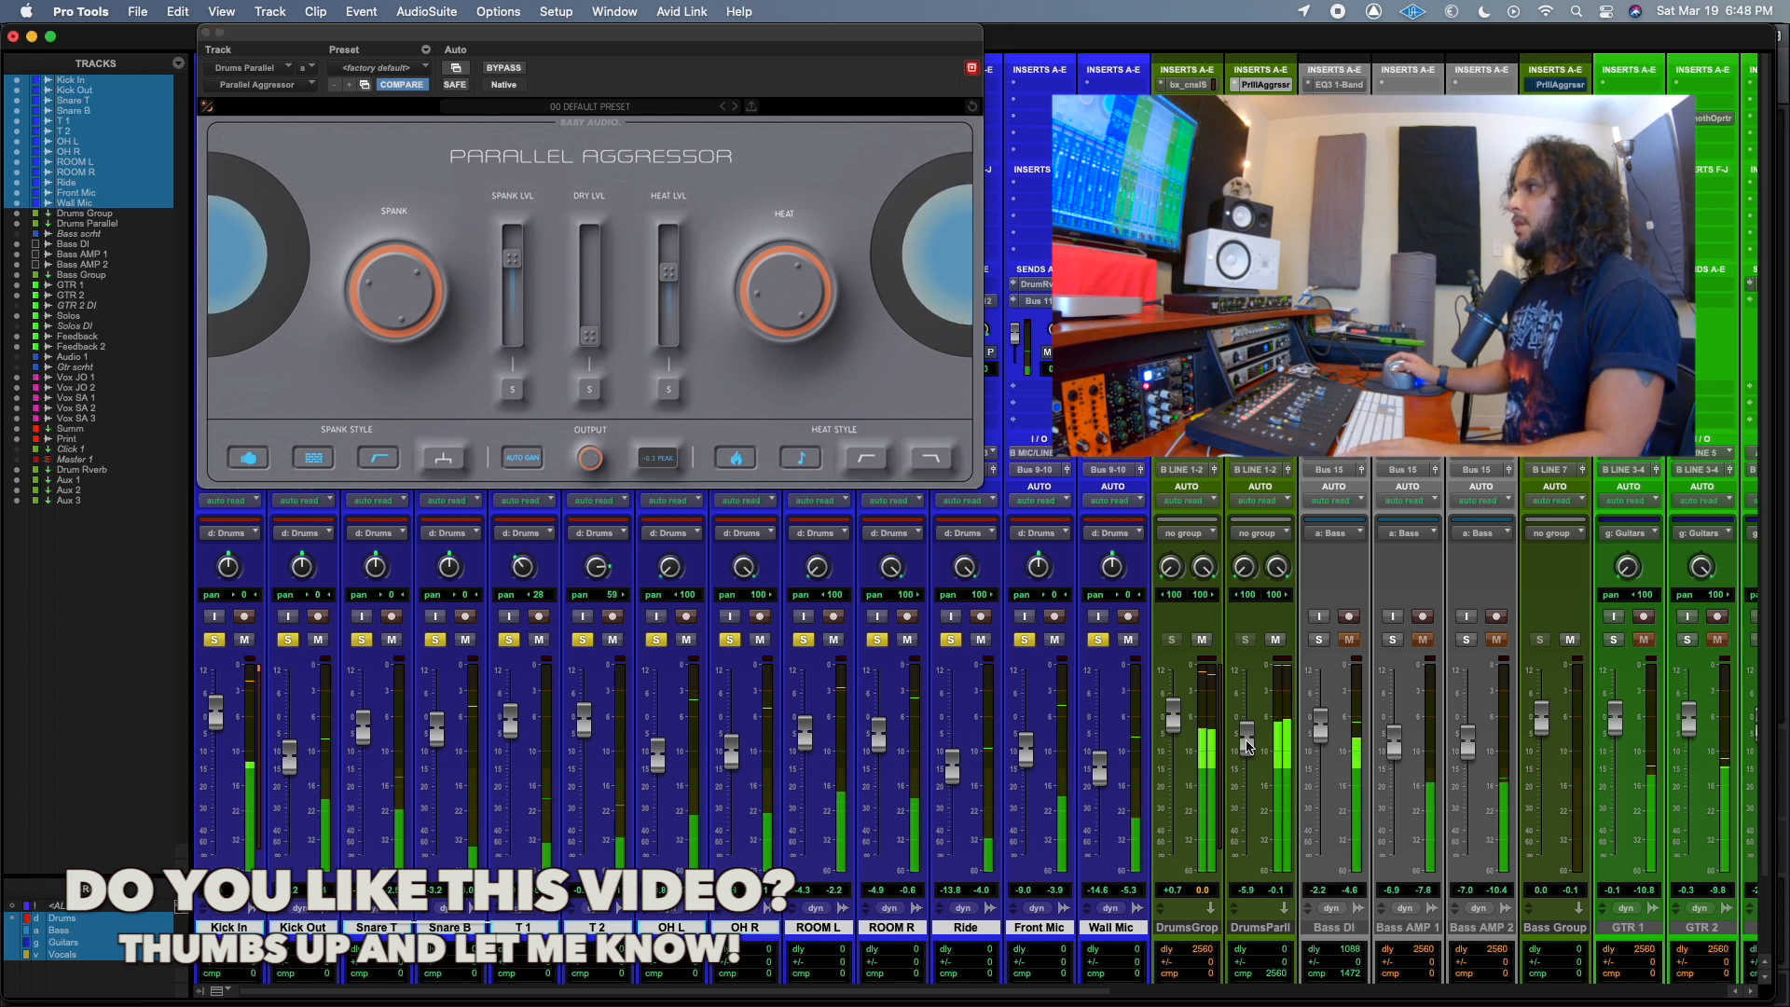
Raise the Drums Parallel fader, pull it fully down, and bring it back up to -7.0 dB to hear the blend.
drag(1249, 756, 1250, 743)
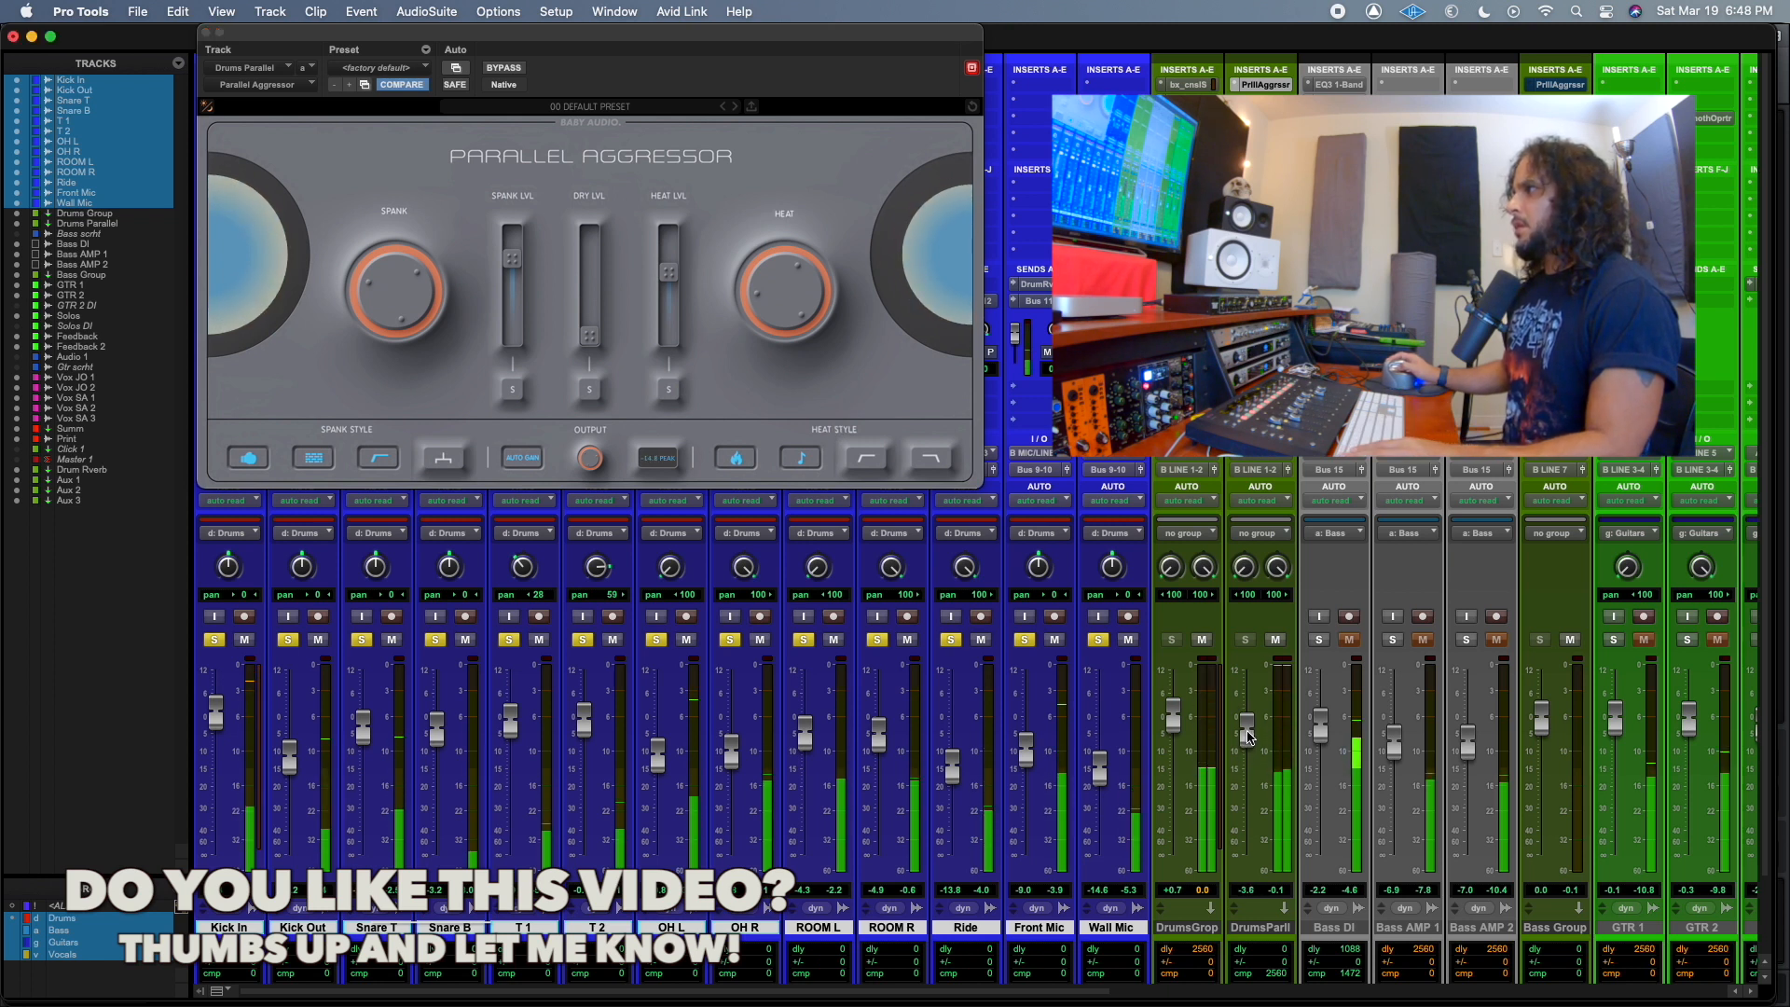
drag(1250, 729, 1241, 881)
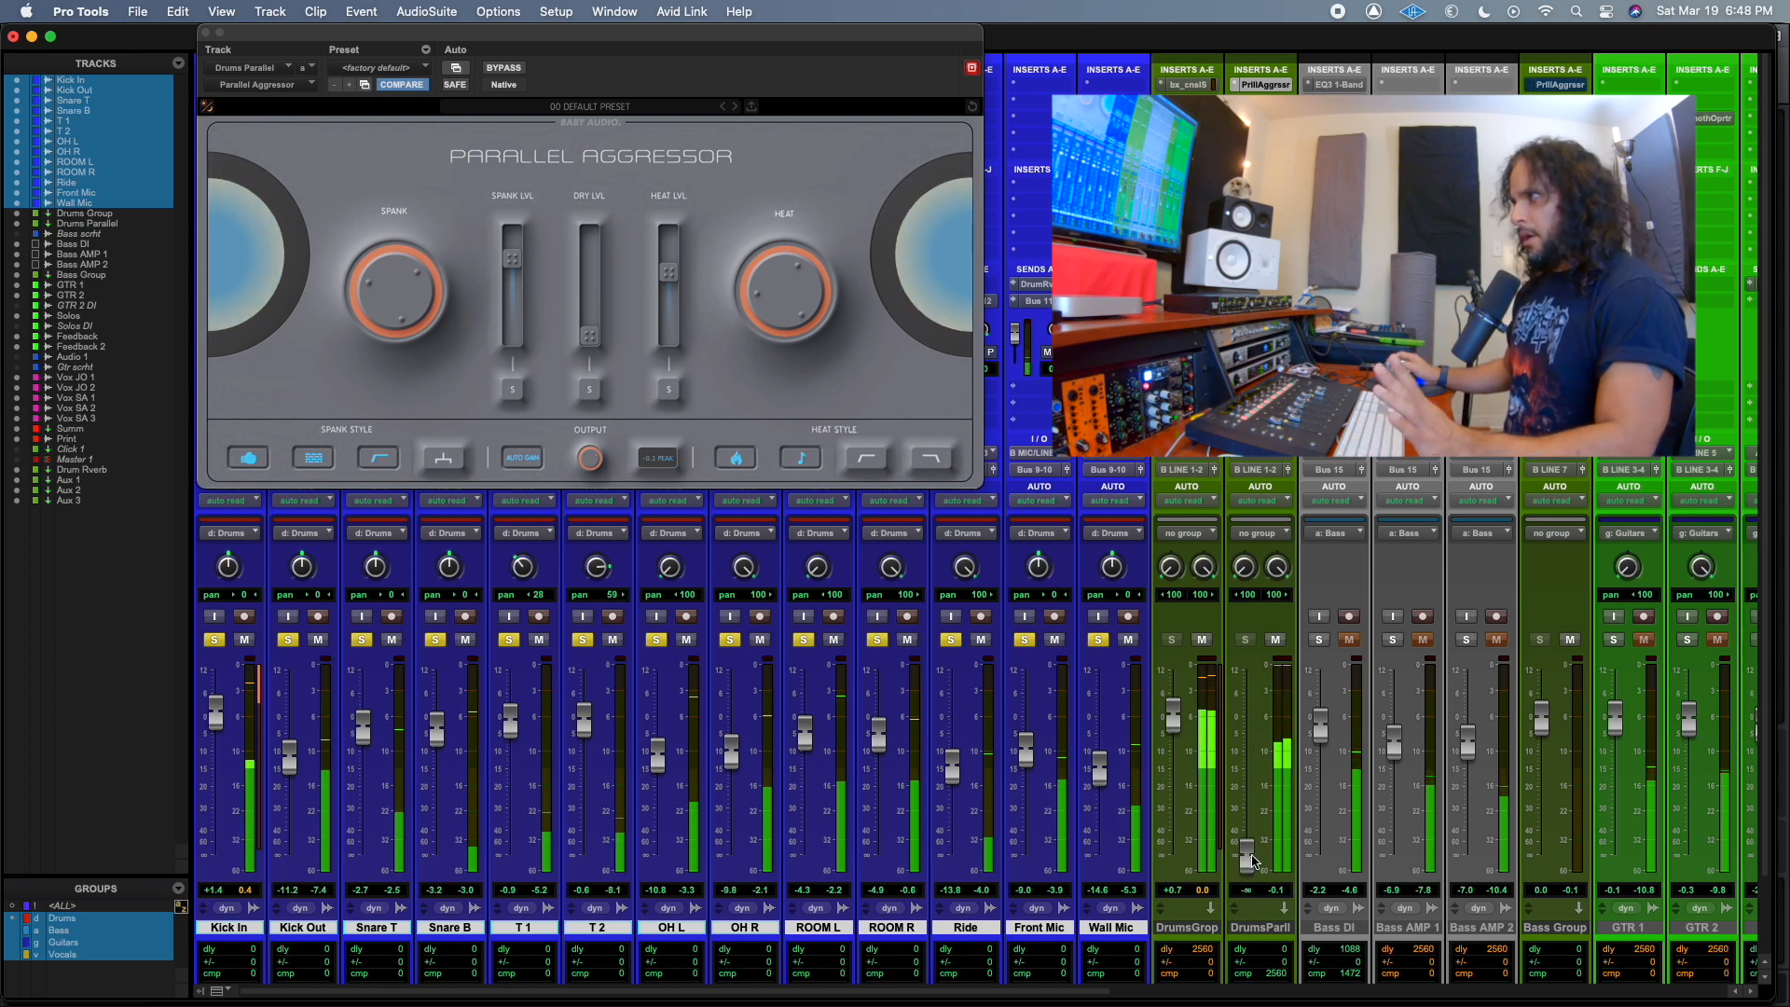
drag(1250, 868, 1255, 756)
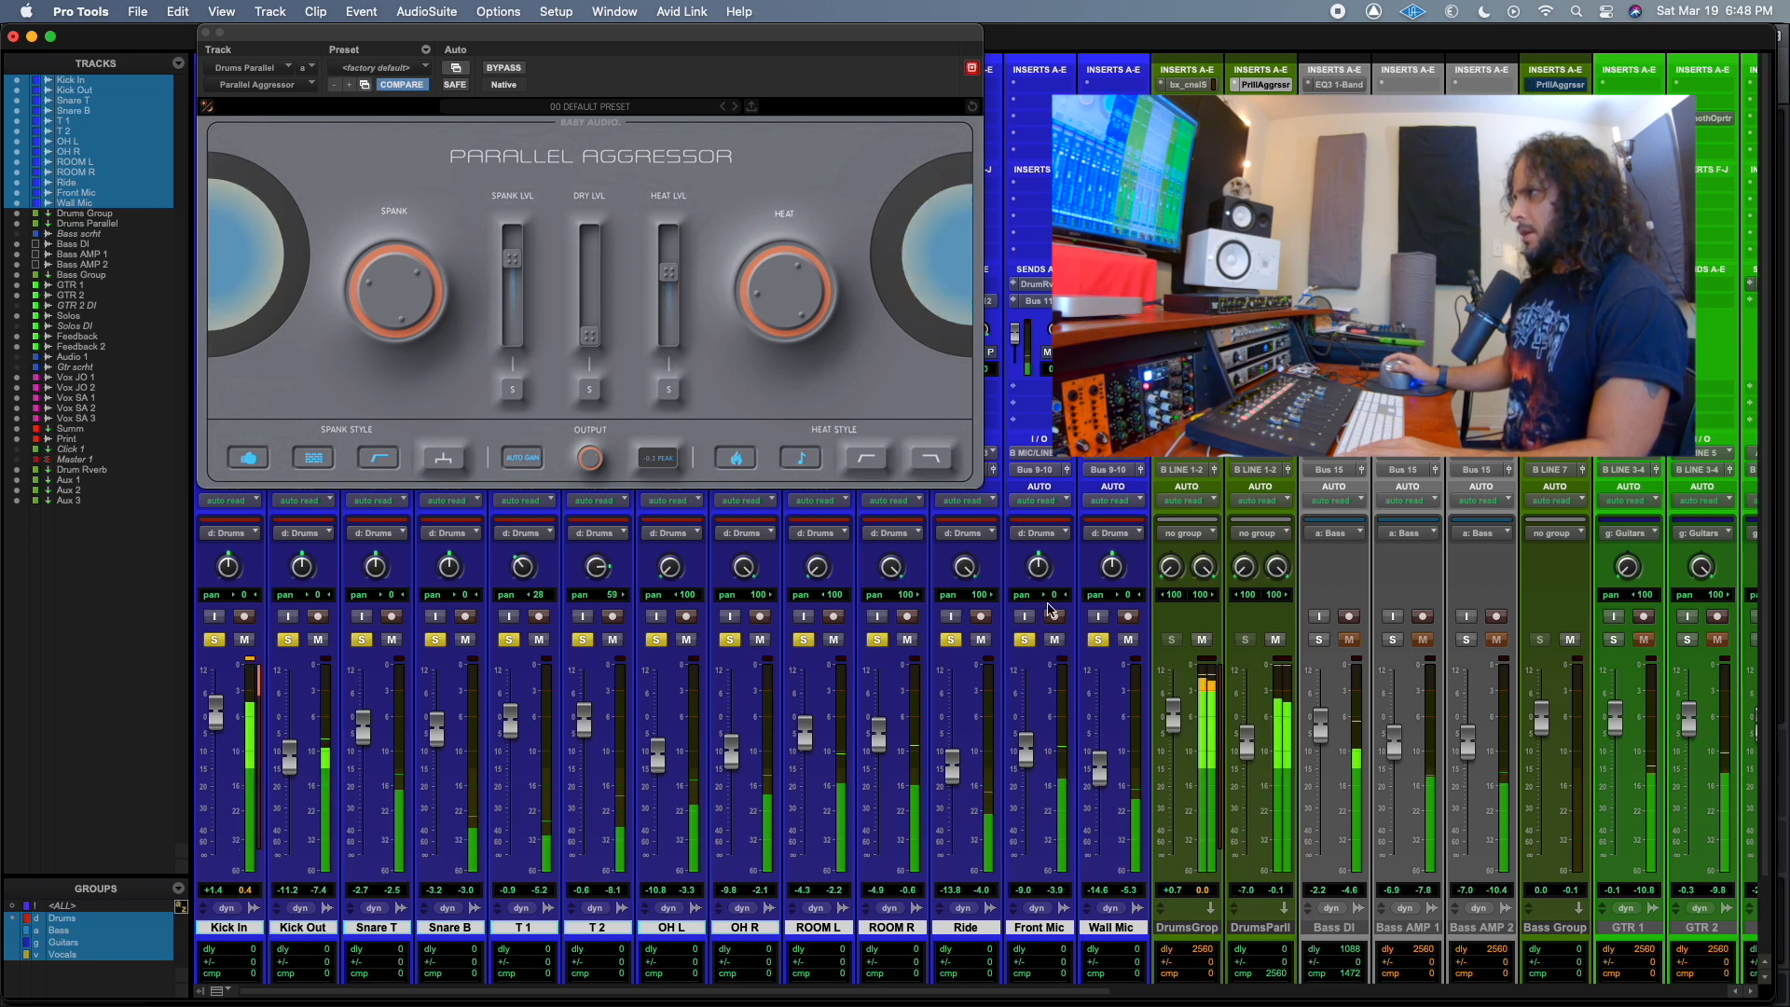
Unsolo the drum tracks, set the Drums Parallel fader to -5.7 dB and compare the full mix with Drums Parallel muted and unmuted.
click(1100, 640)
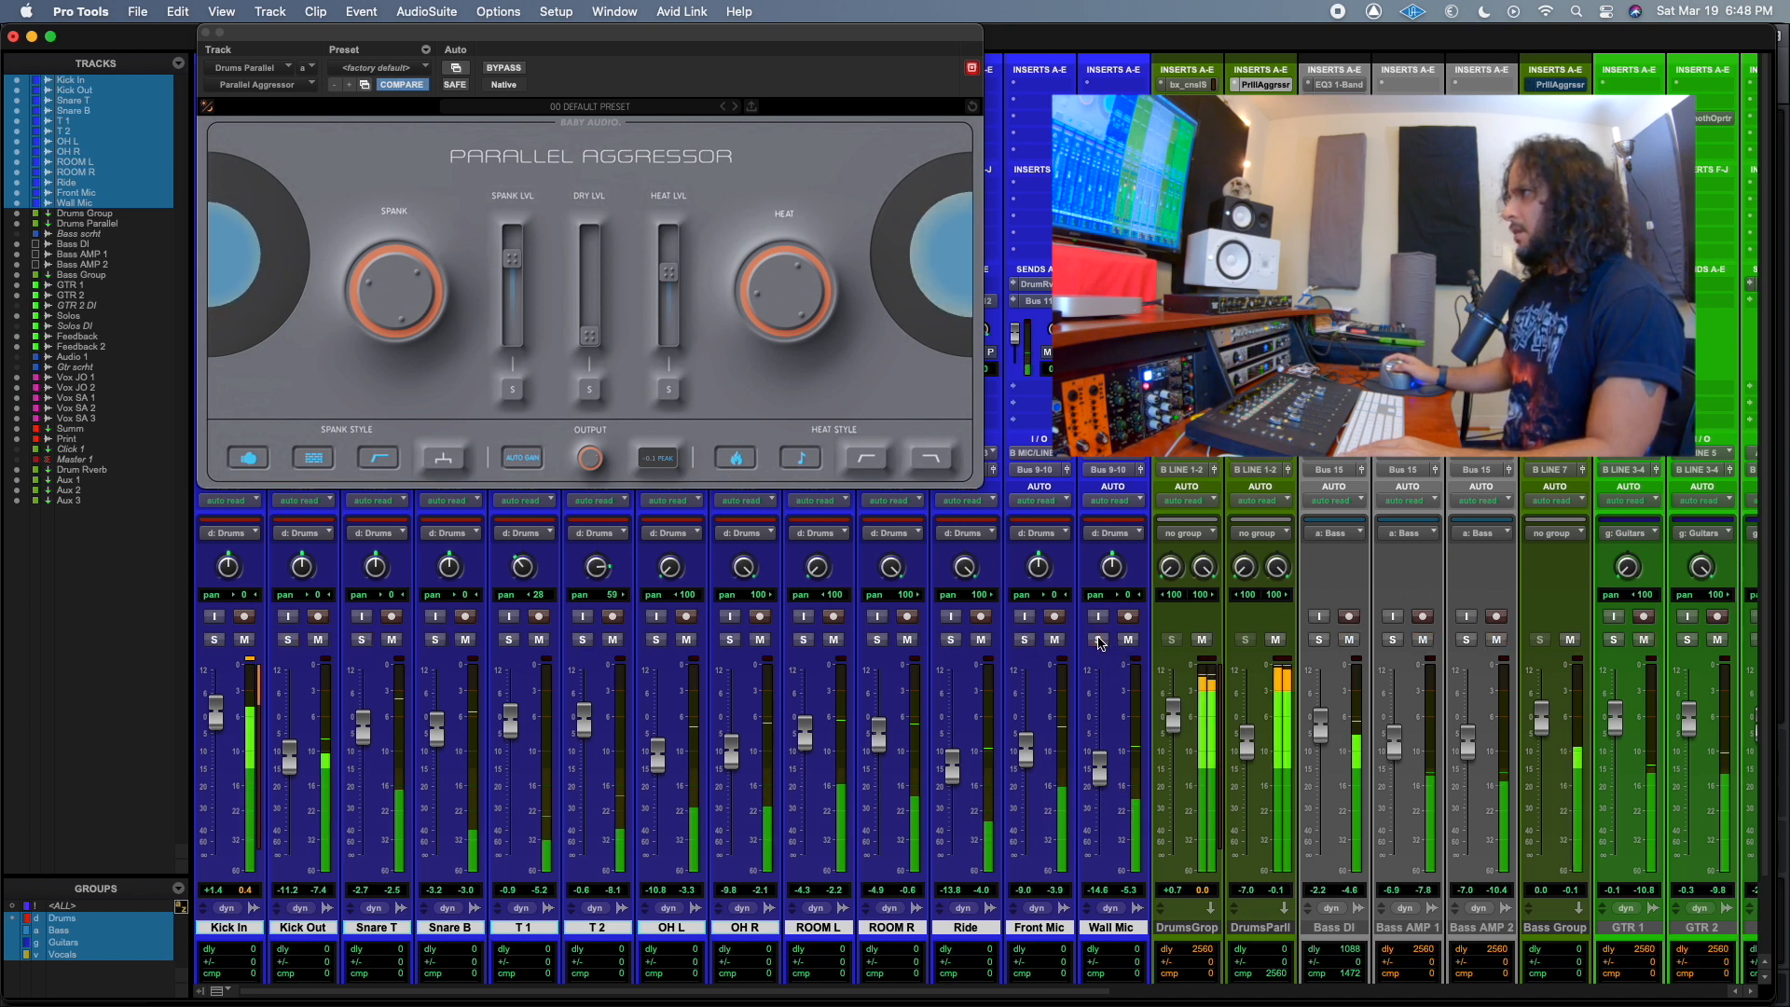
drag(1247, 735, 1247, 738)
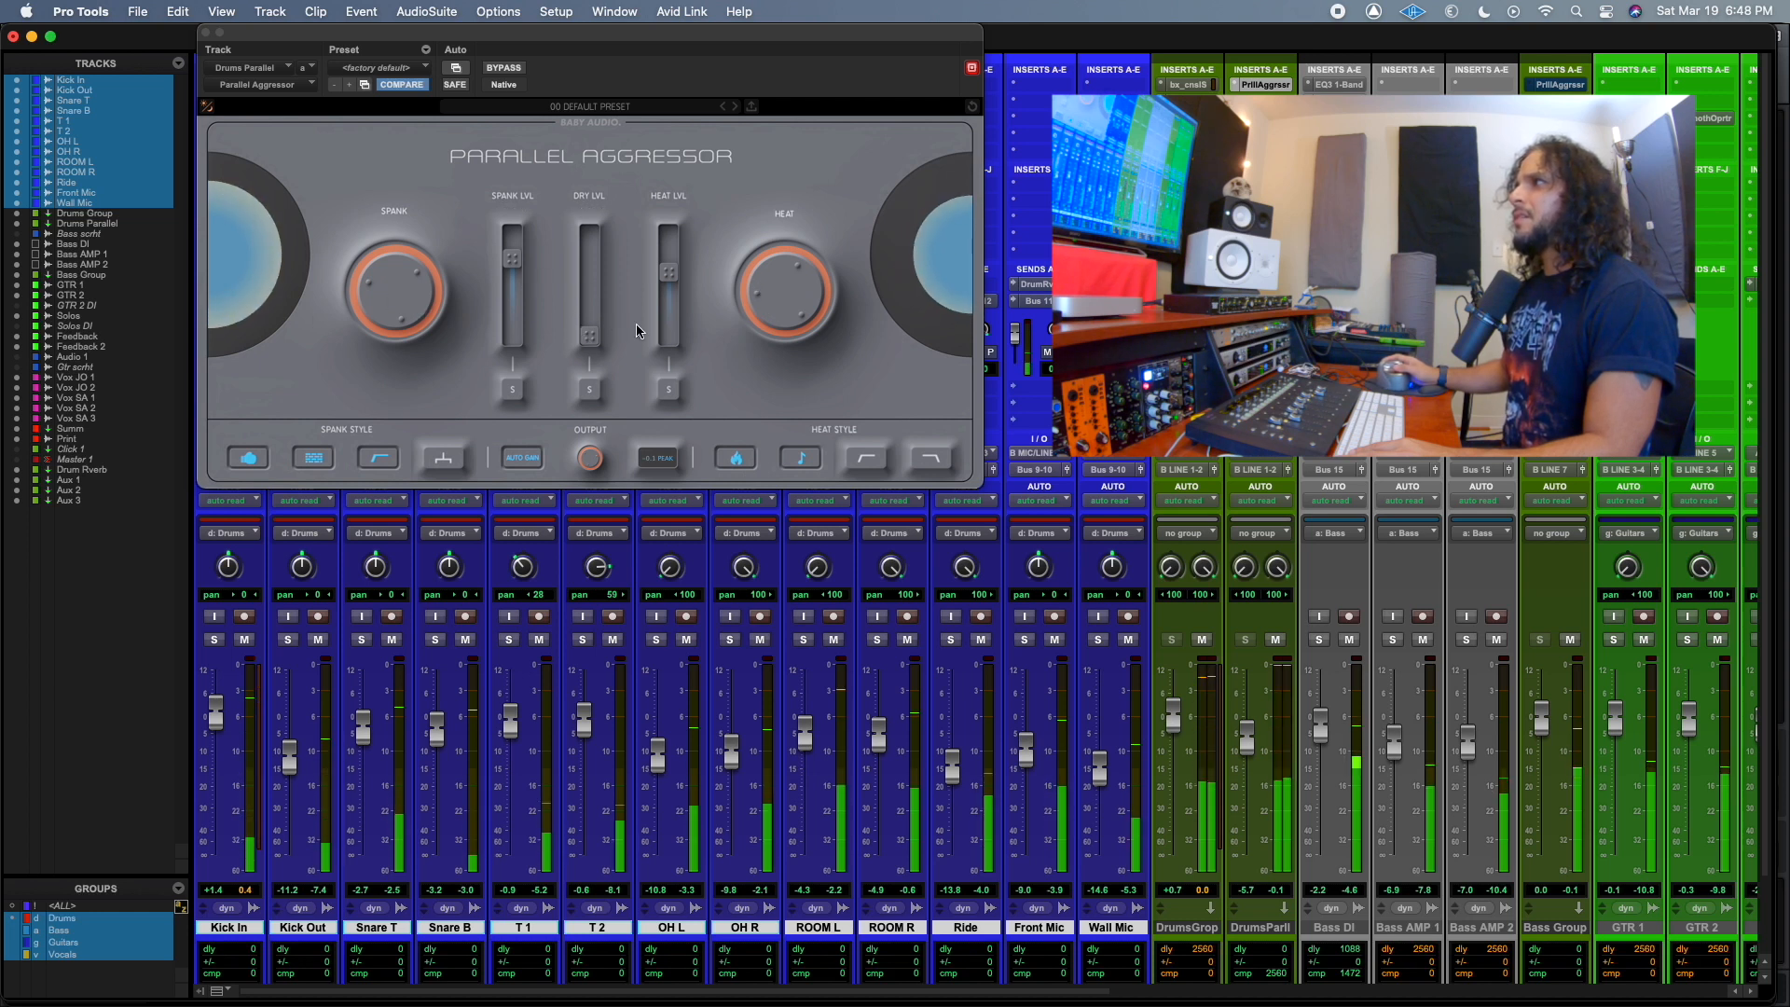
click(1277, 640)
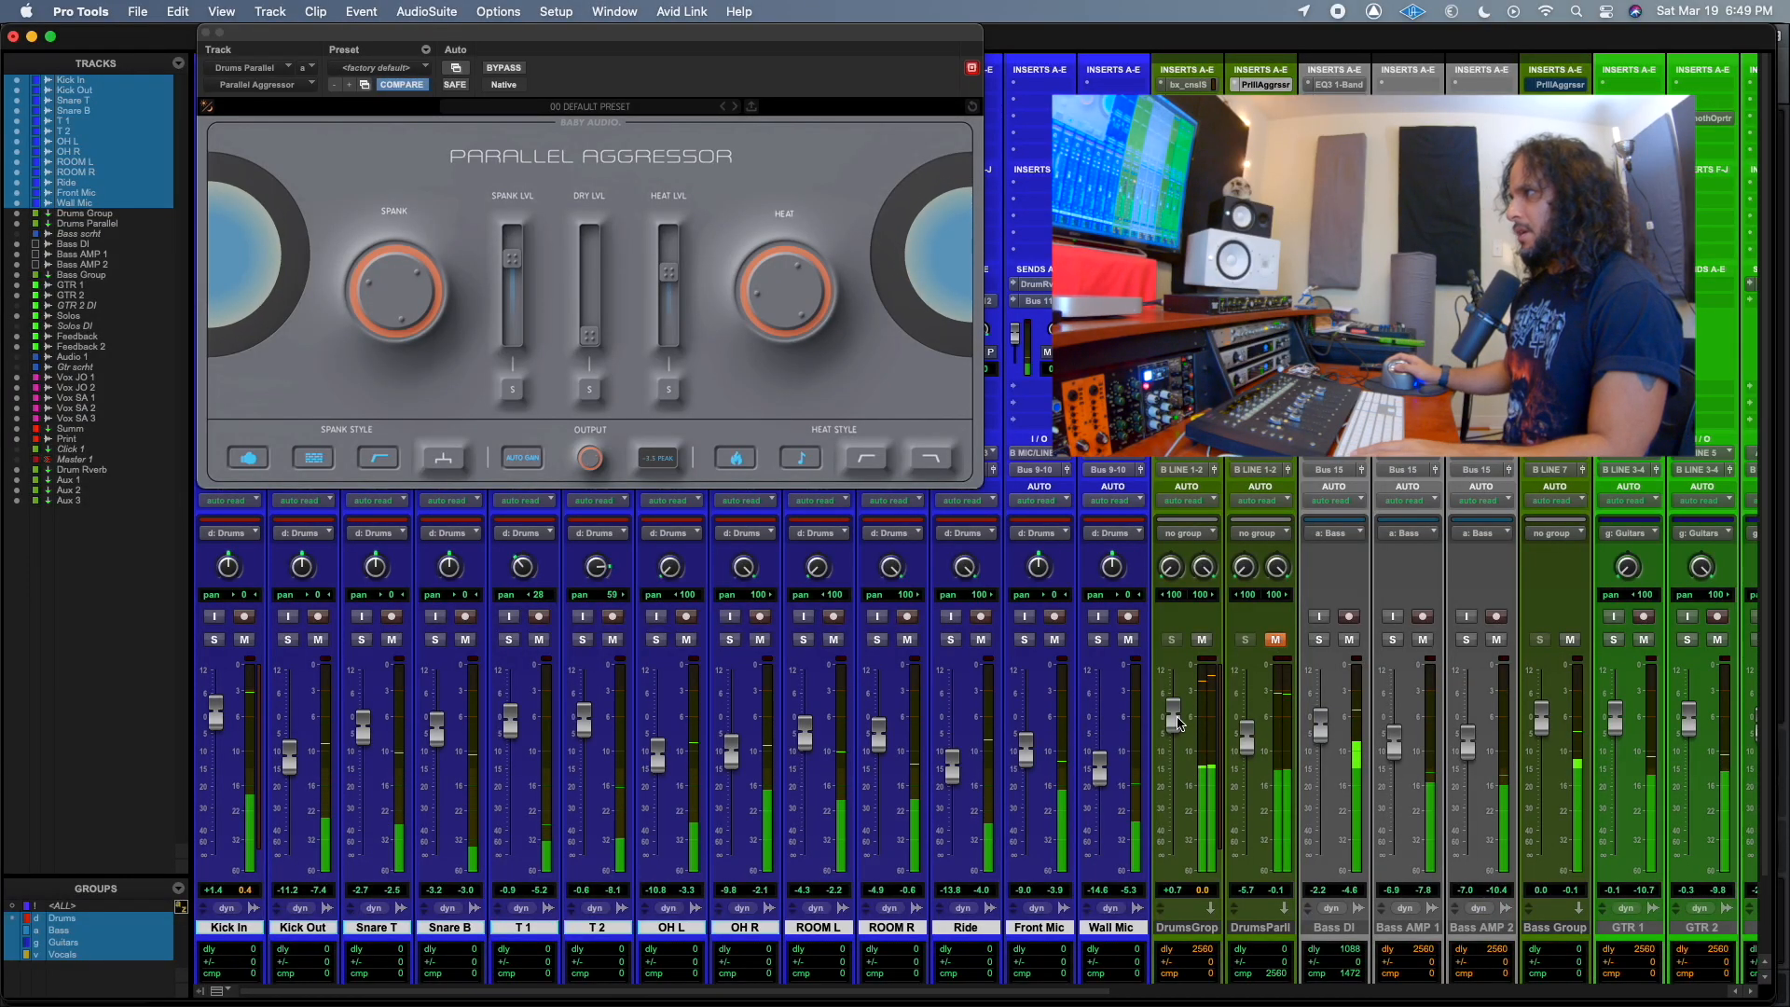
Raise the Drums Group fader to +2.6 dB, then reopen the Drums Parallel plug-in and rebalance its Heat and Spank levels.
key(super+w)
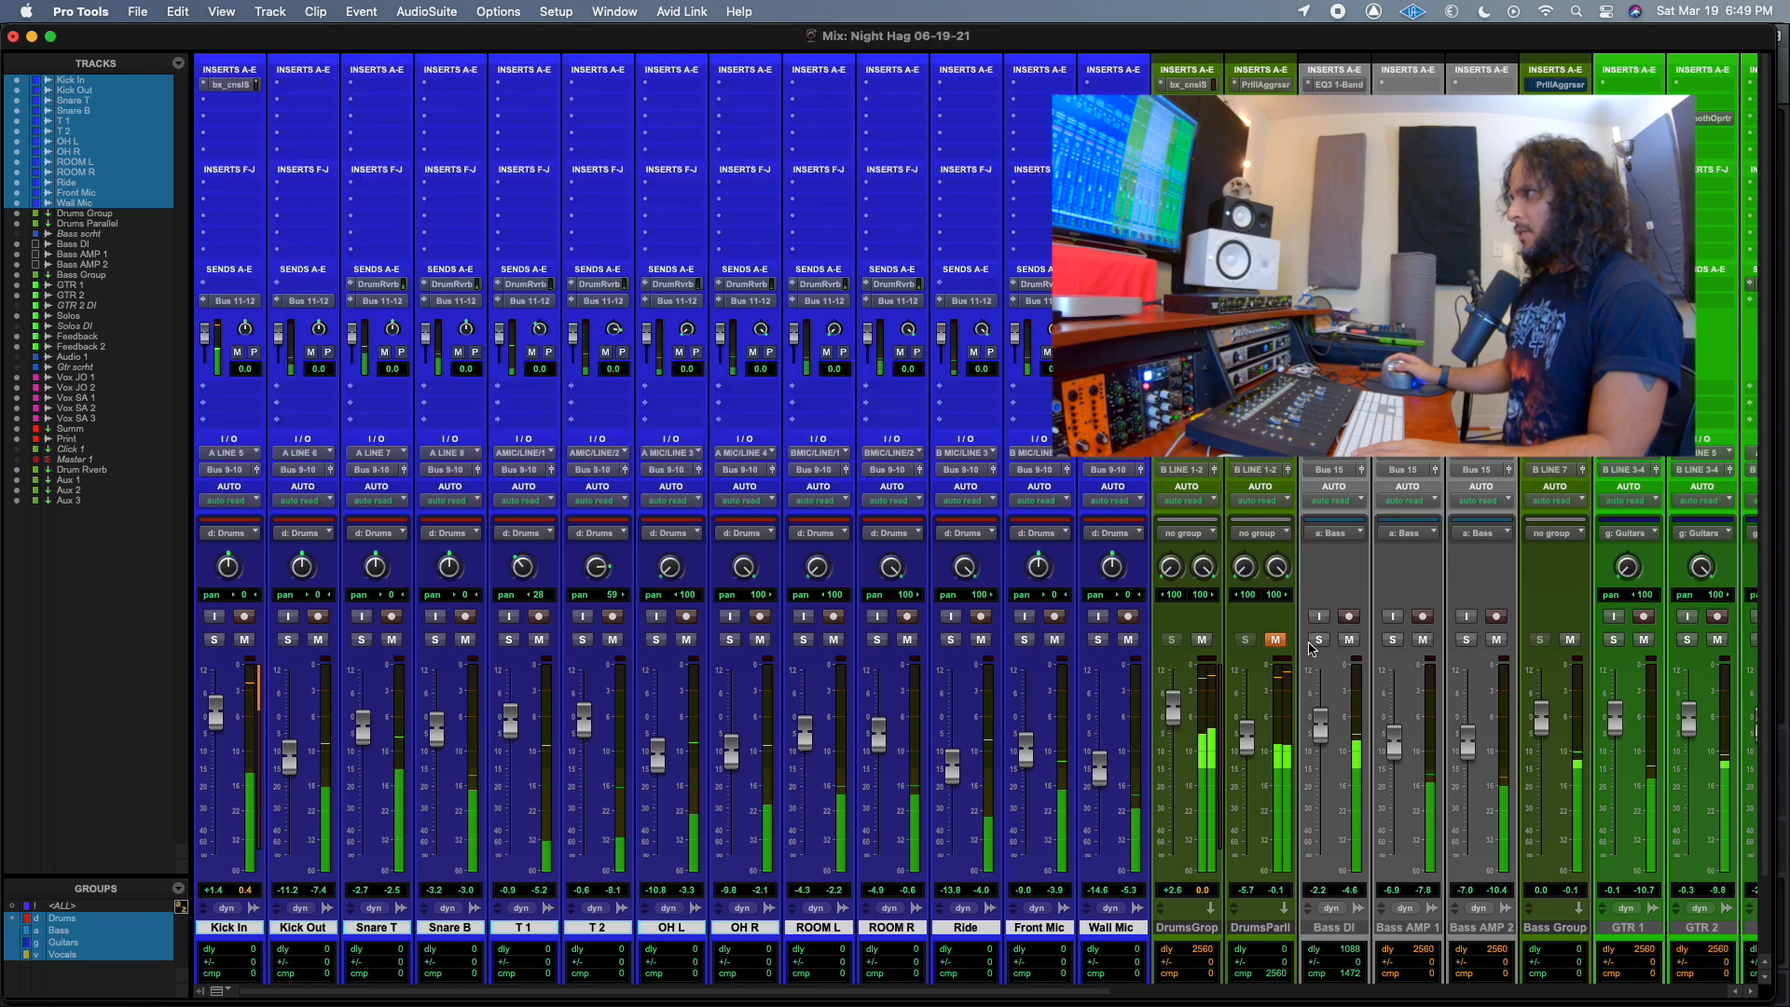
click(1266, 84)
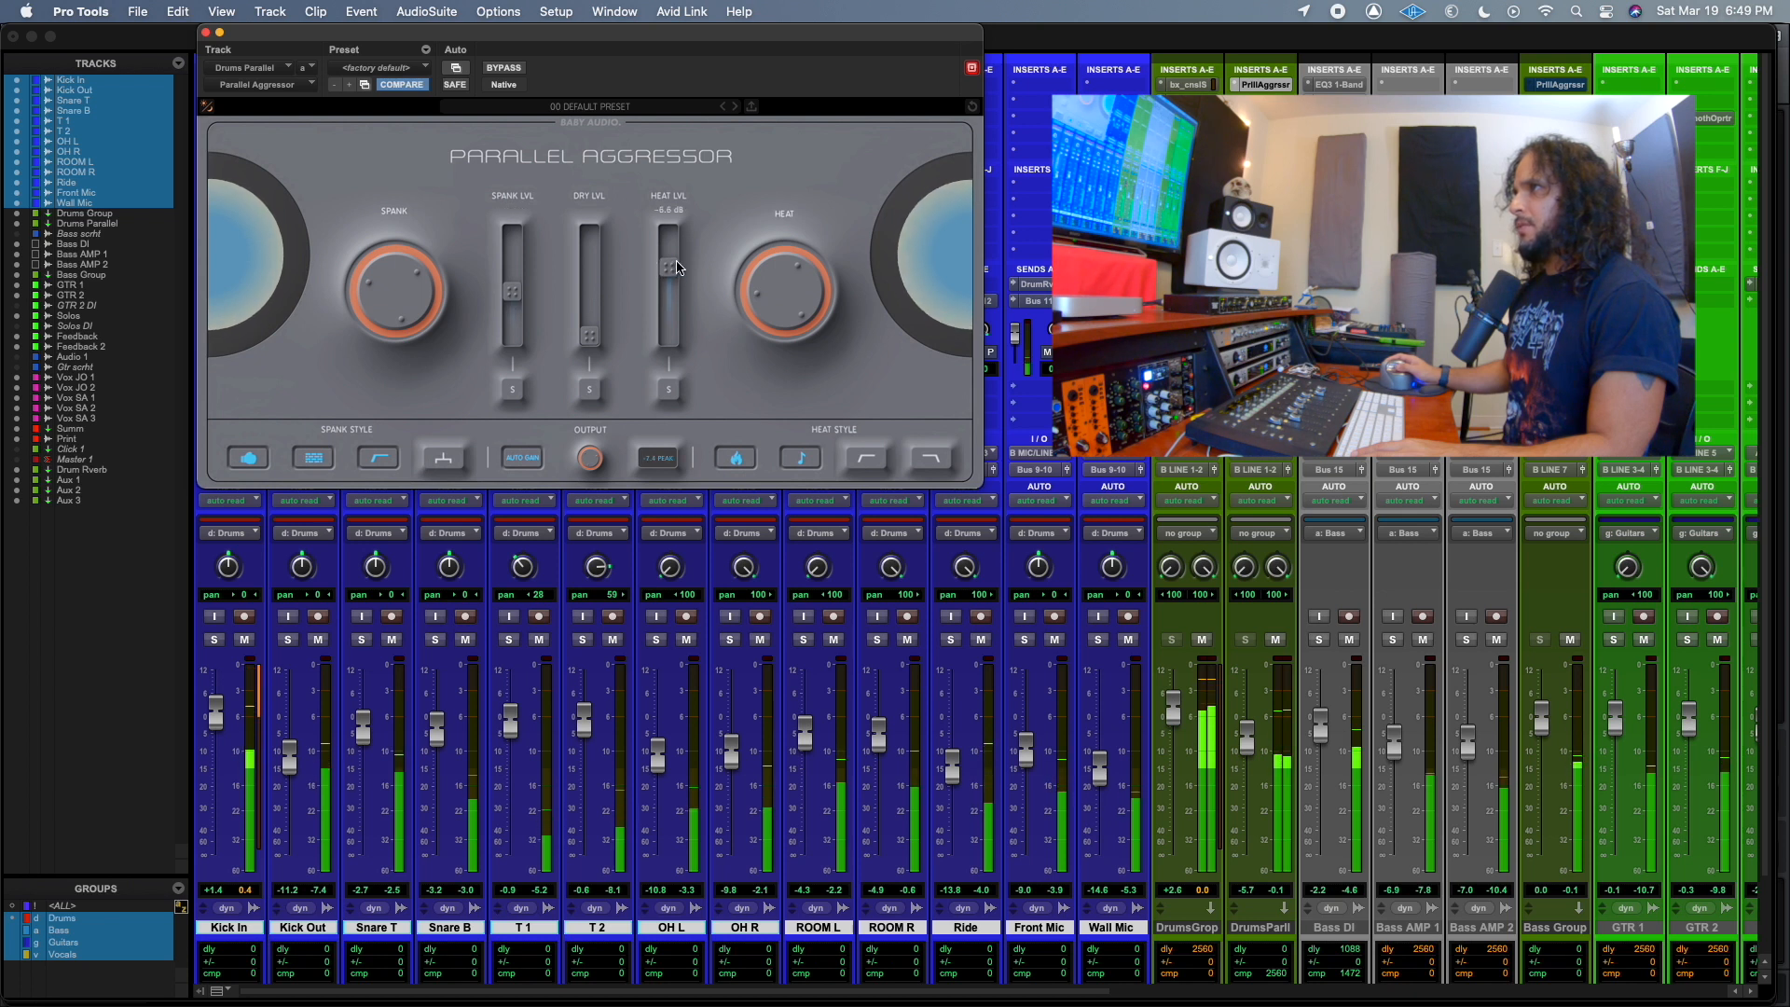
drag(674, 250, 668, 309)
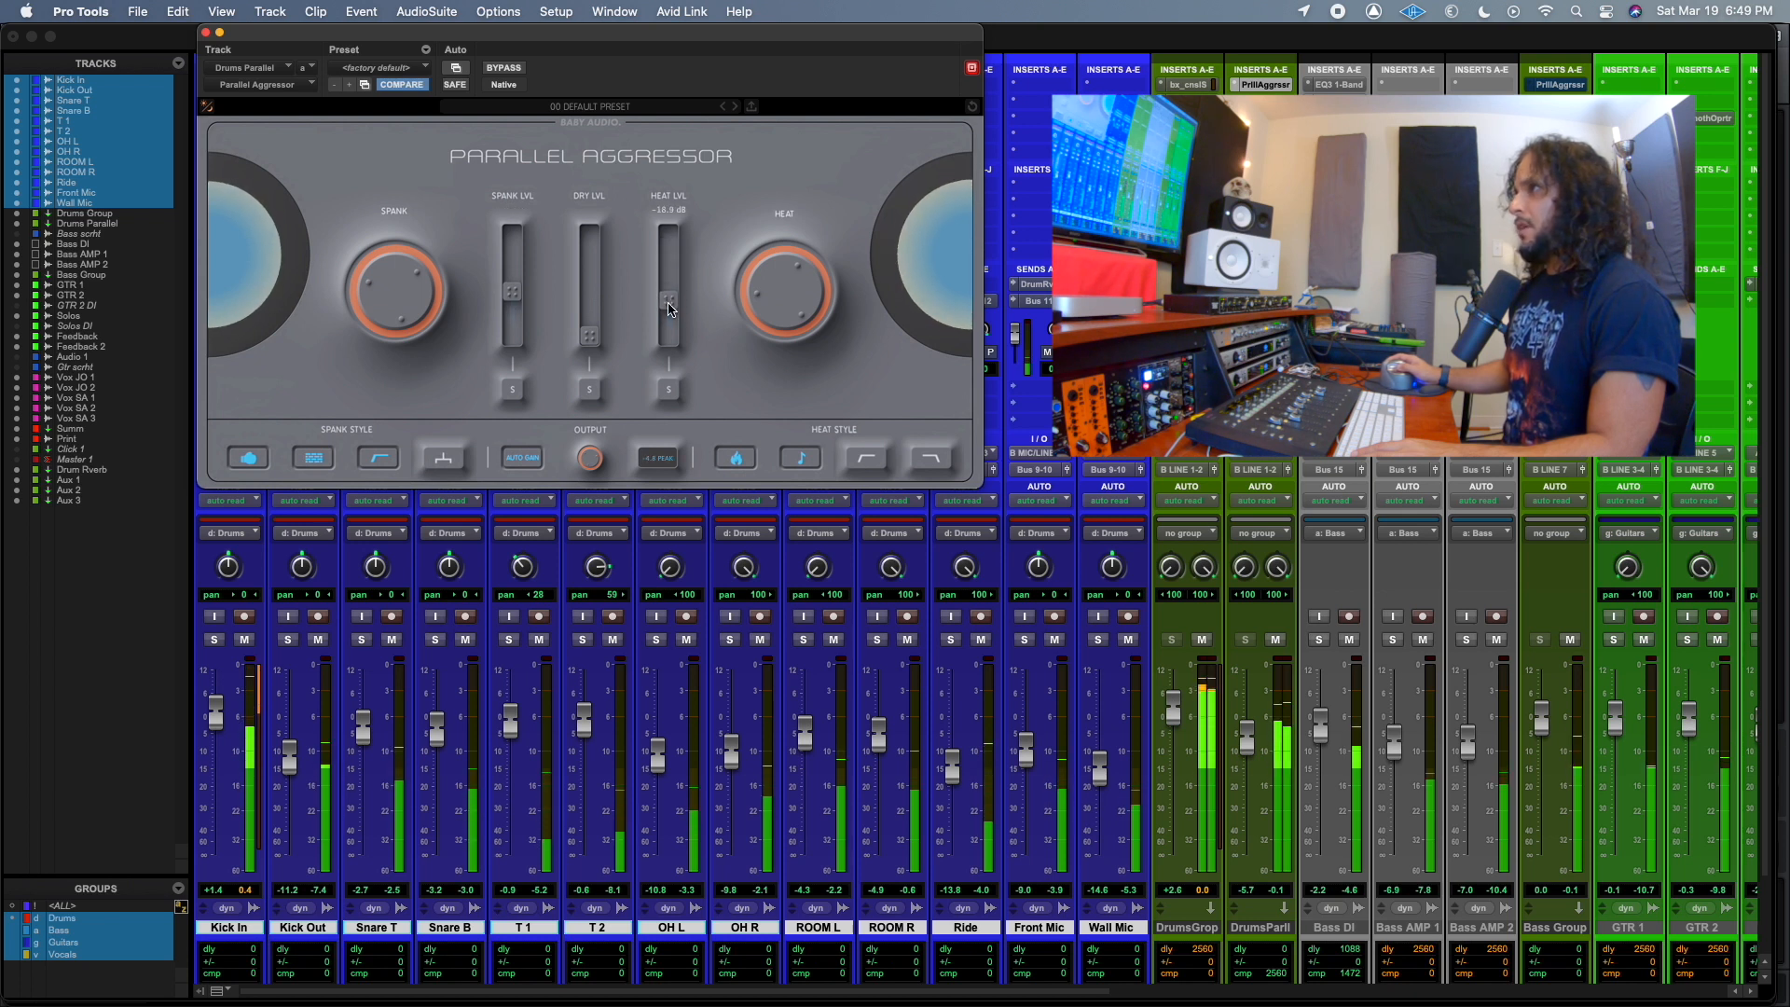
drag(520, 246, 519, 258)
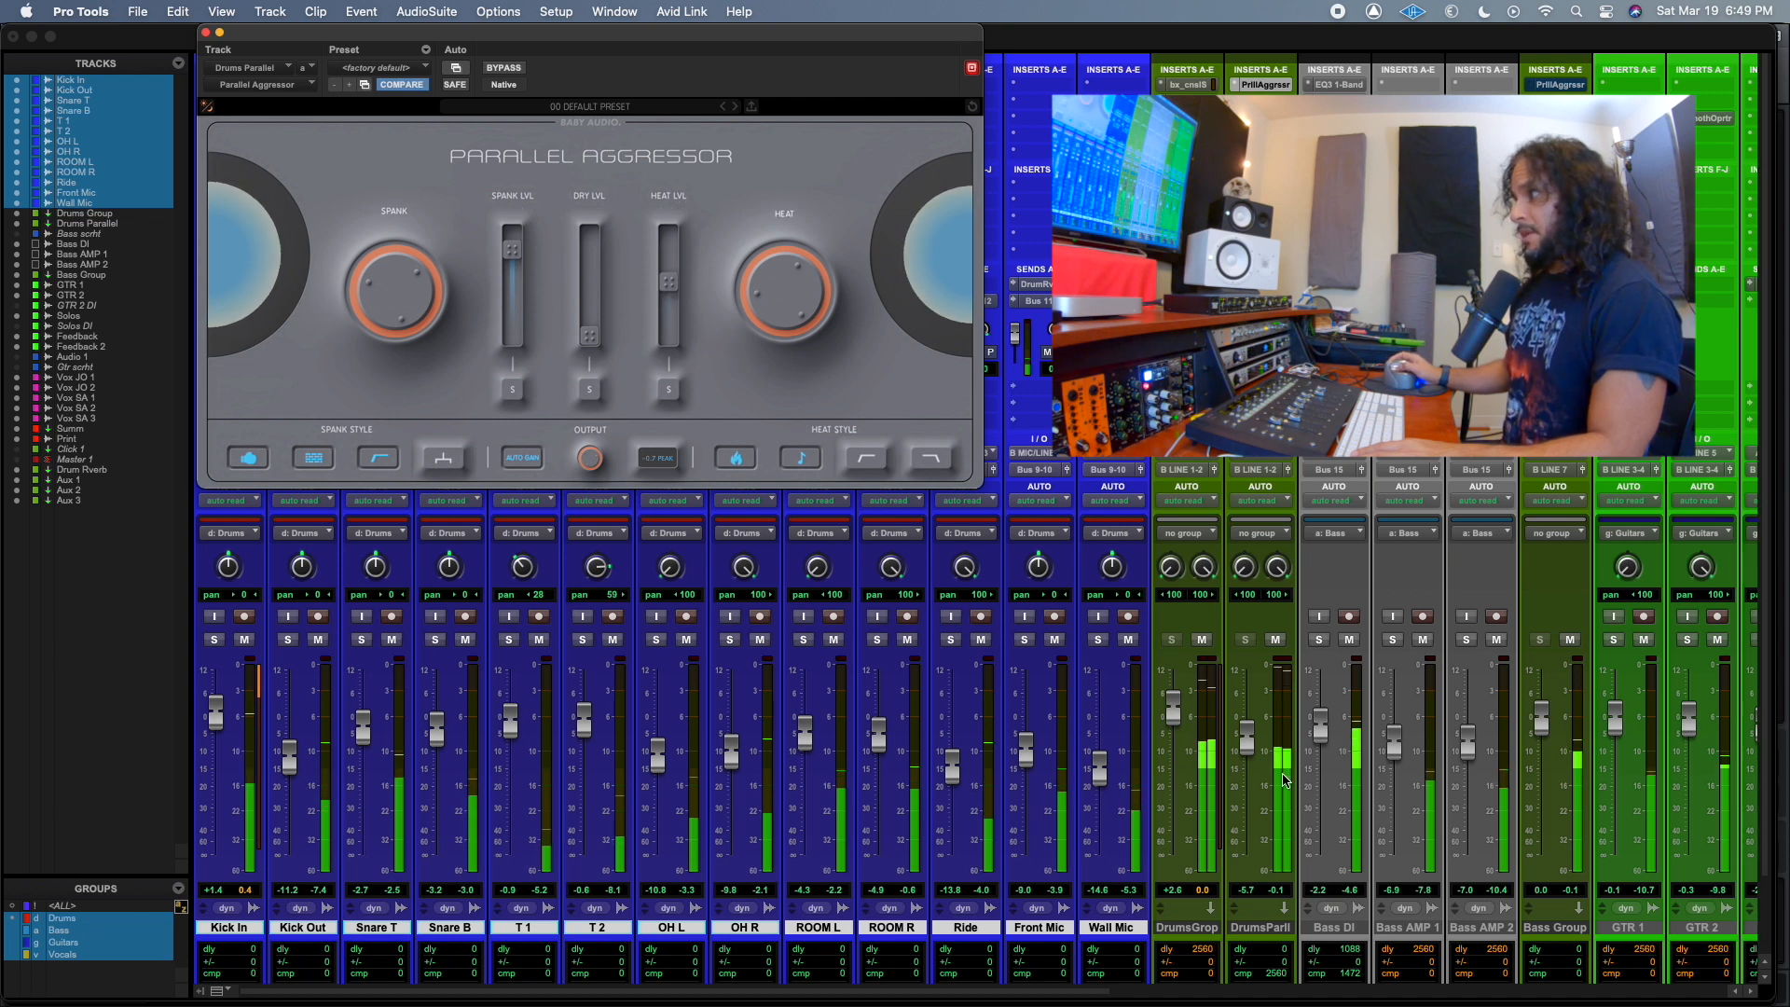
Raise the Drums Parallel fader, compare the track muted and unmuted in the mix, and leave the fader at -4.6 dB.
drag(1248, 739, 1252, 730)
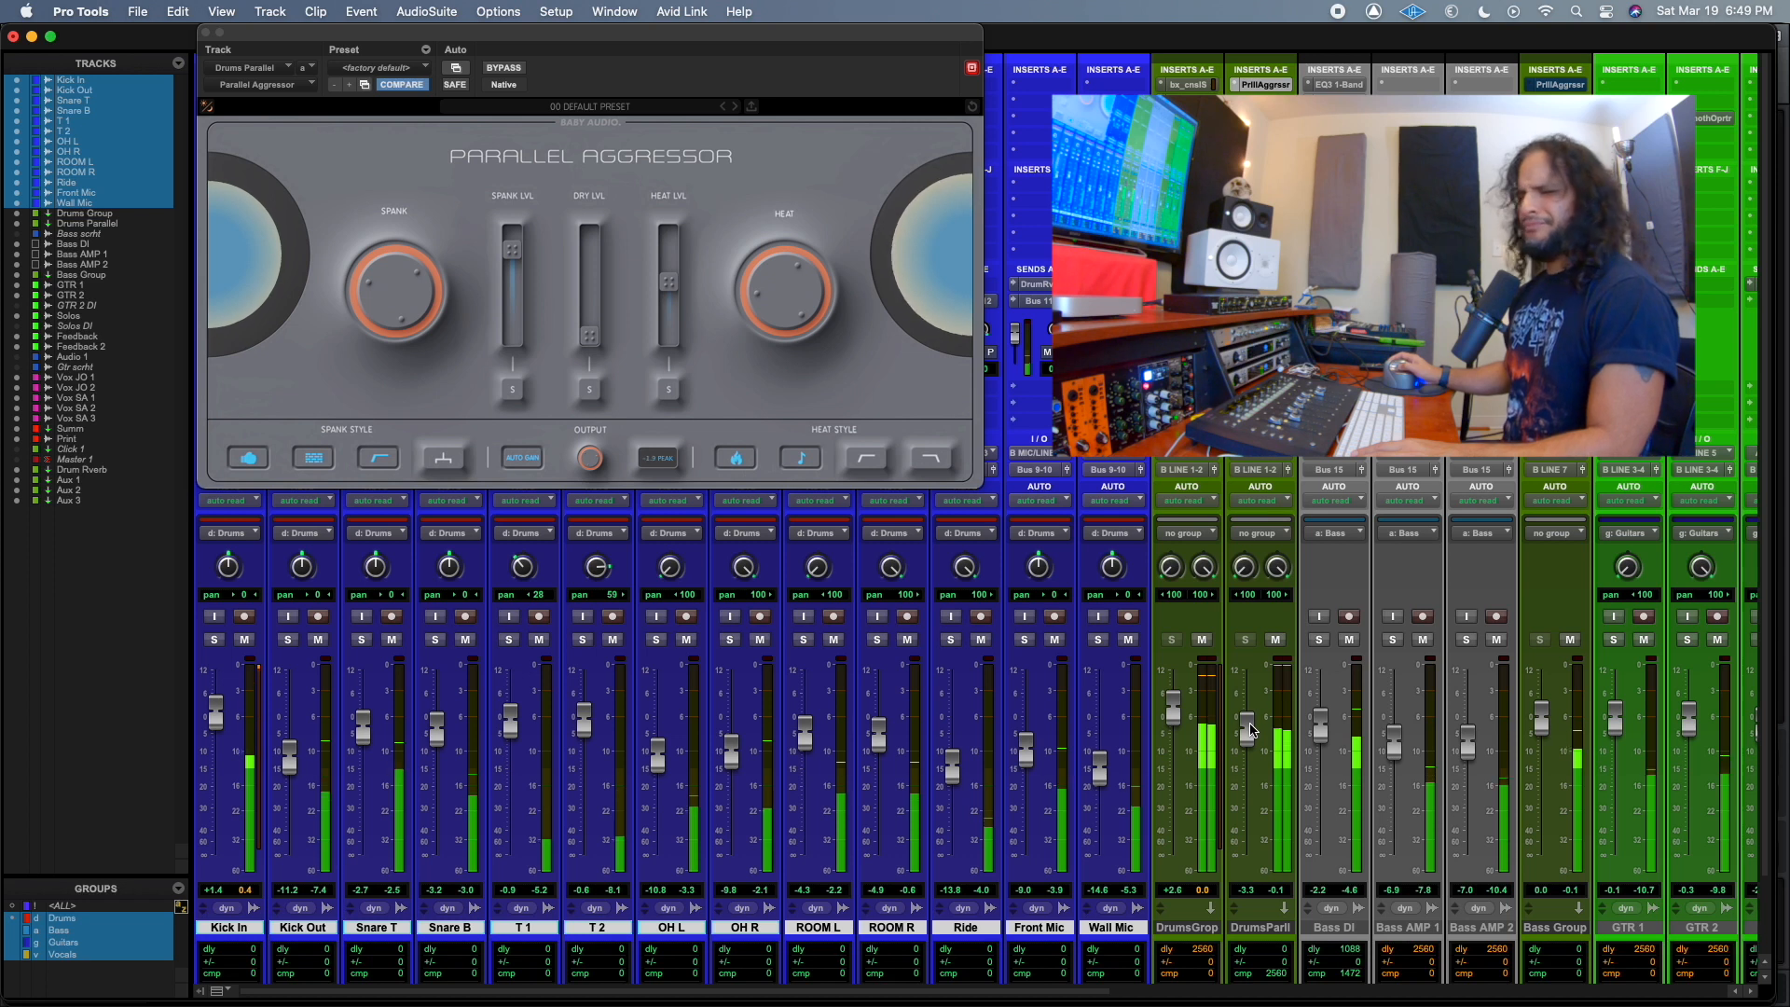
click(1276, 639)
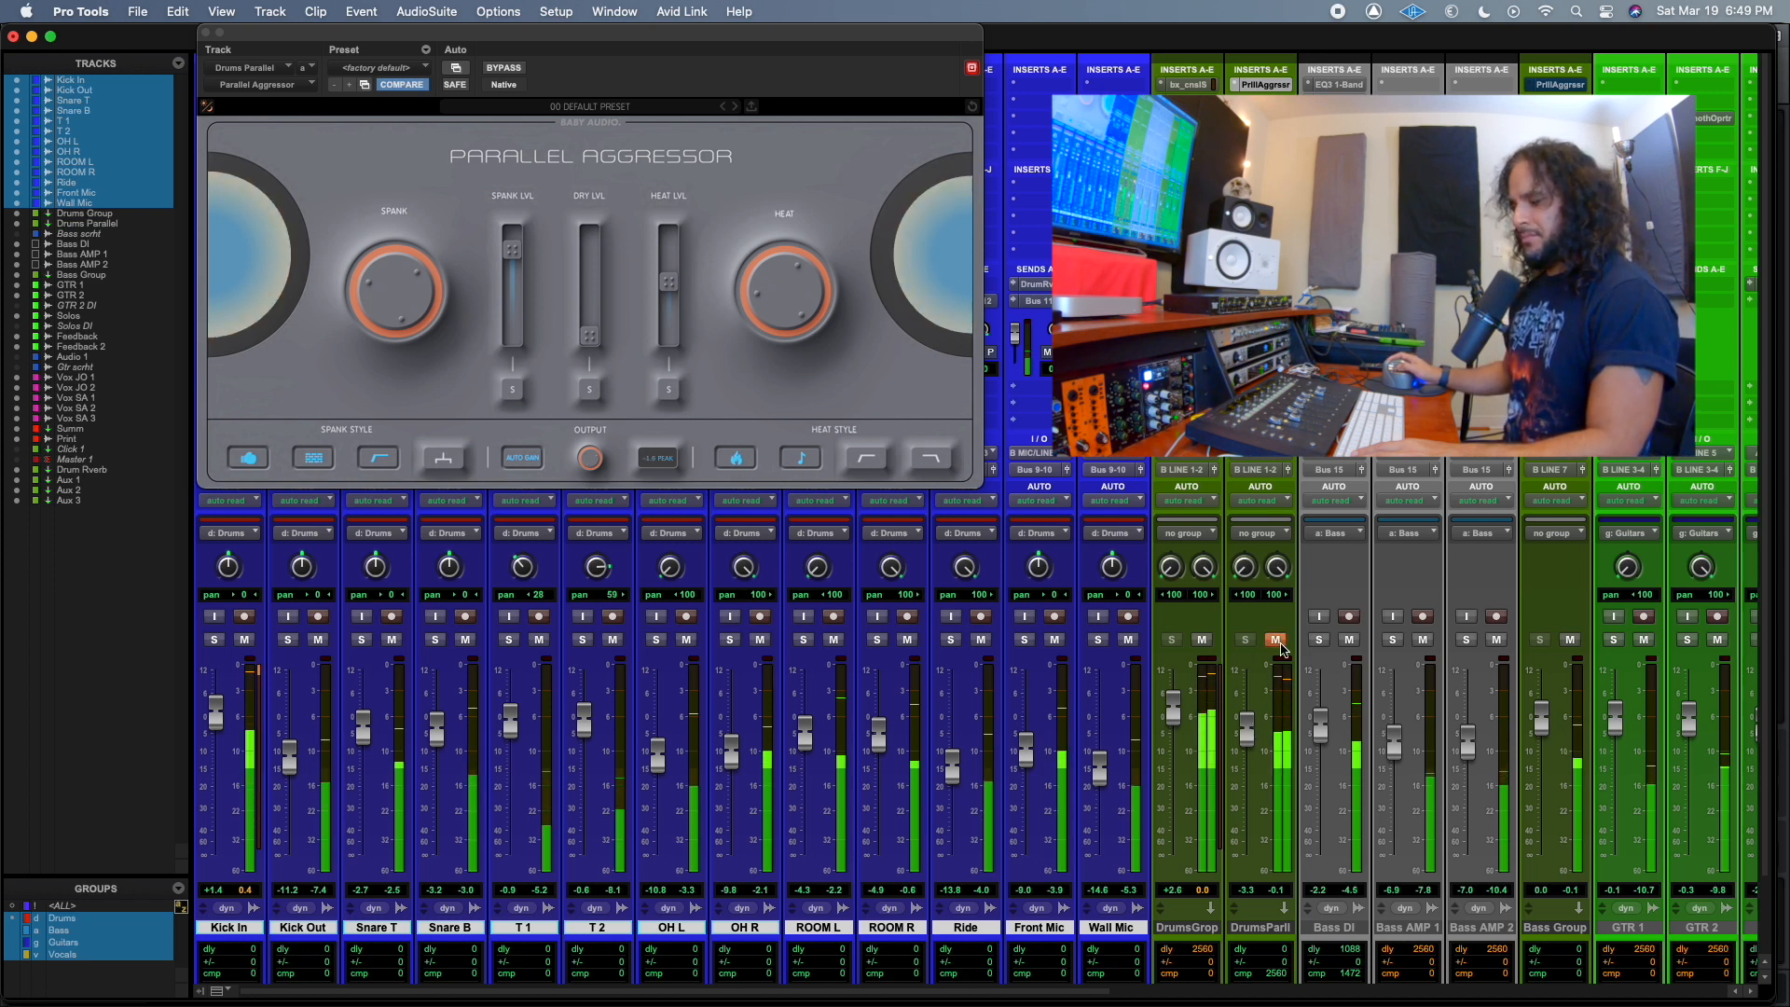
click(1281, 645)
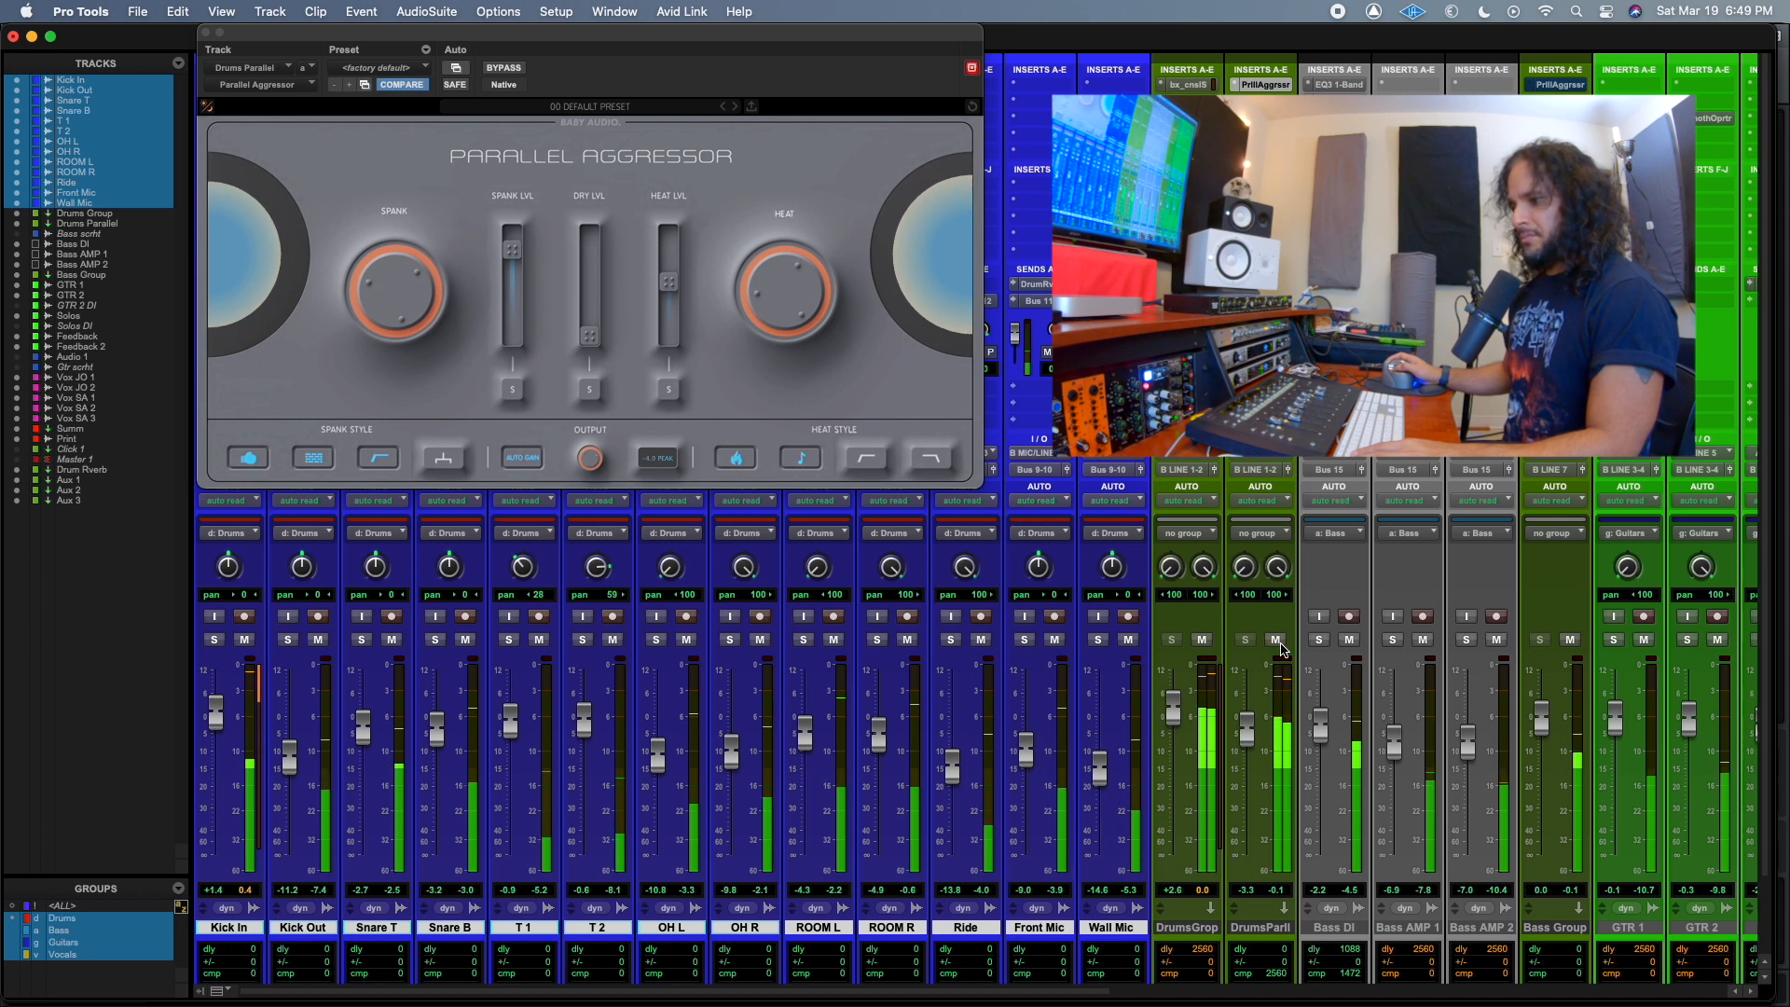
drag(1246, 720, 1246, 725)
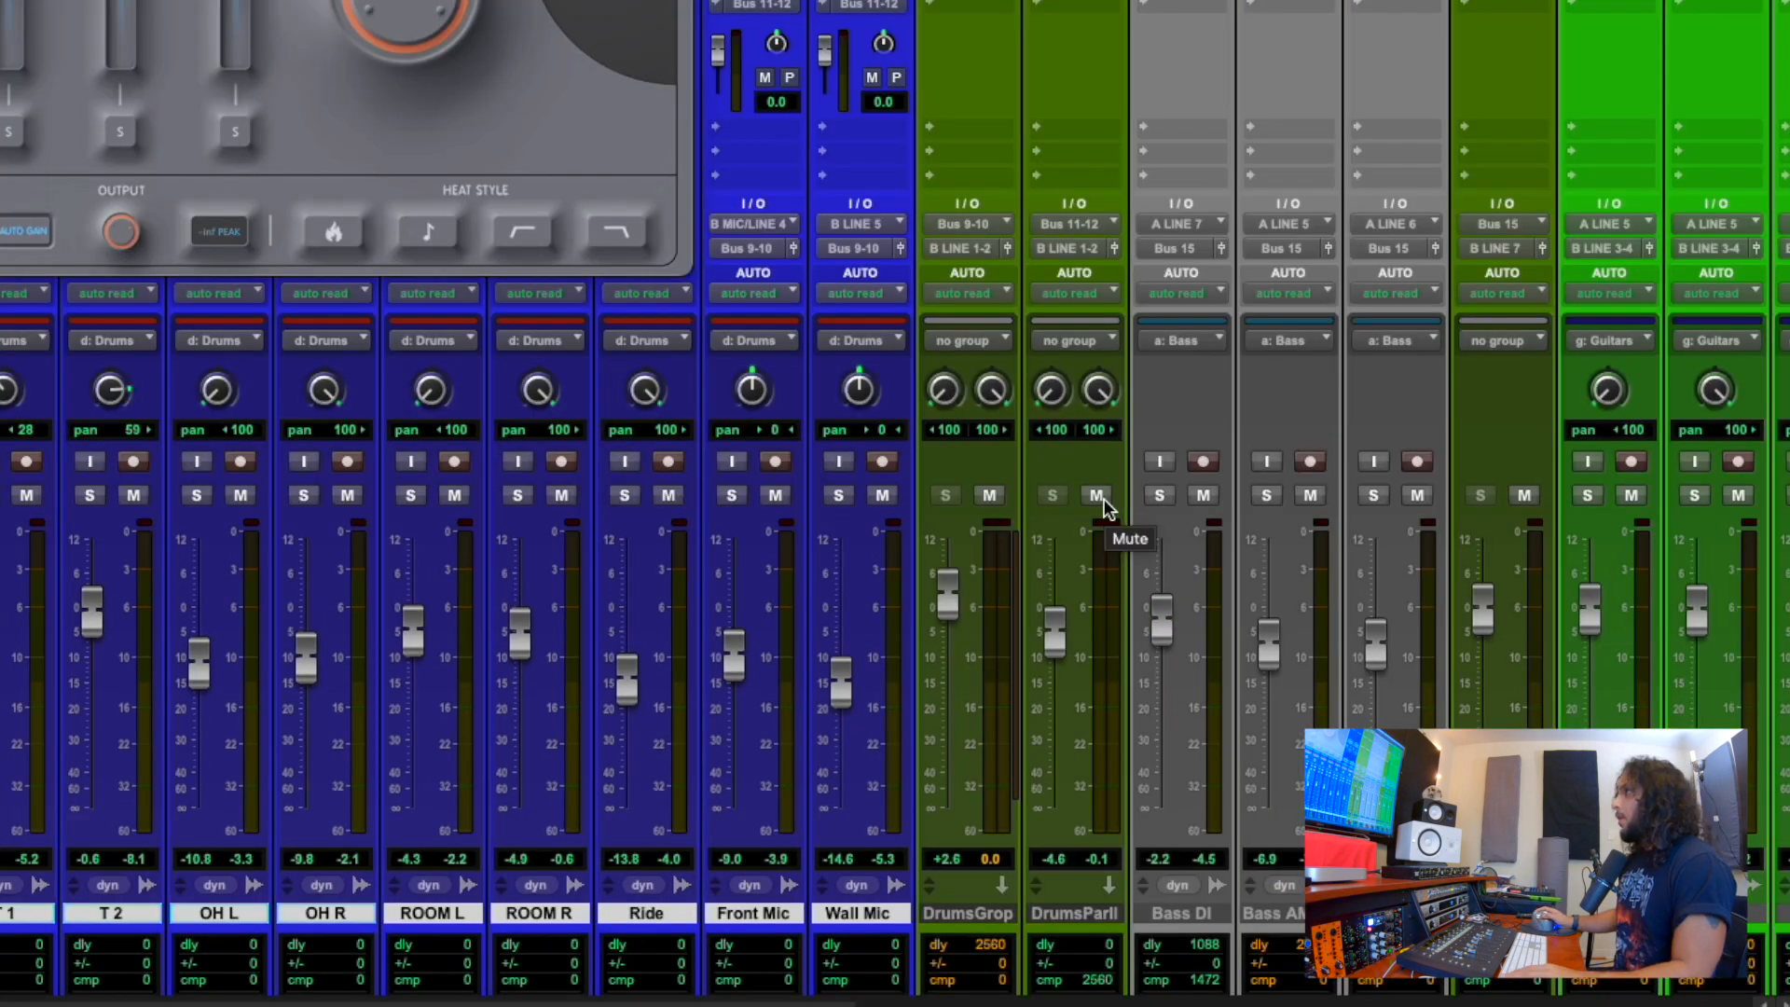
Mute the Drums Parallel track and solo the grouped drum tracks.
click(1102, 496)
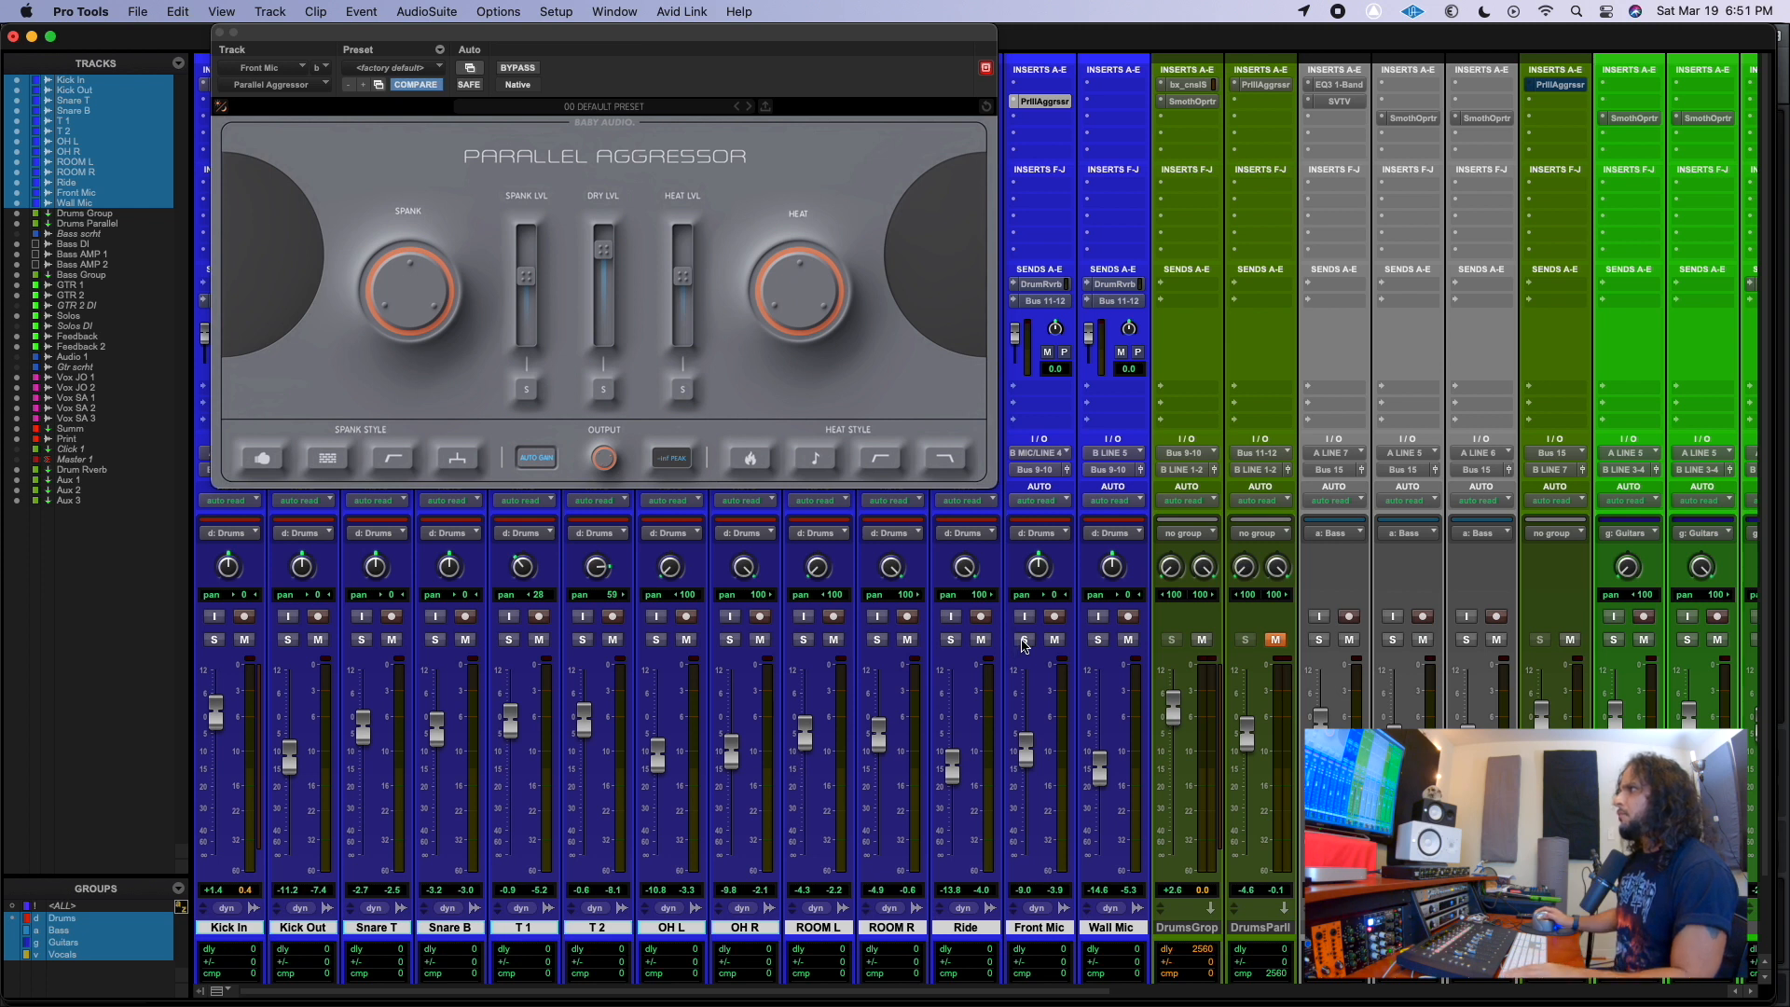
click(1024, 641)
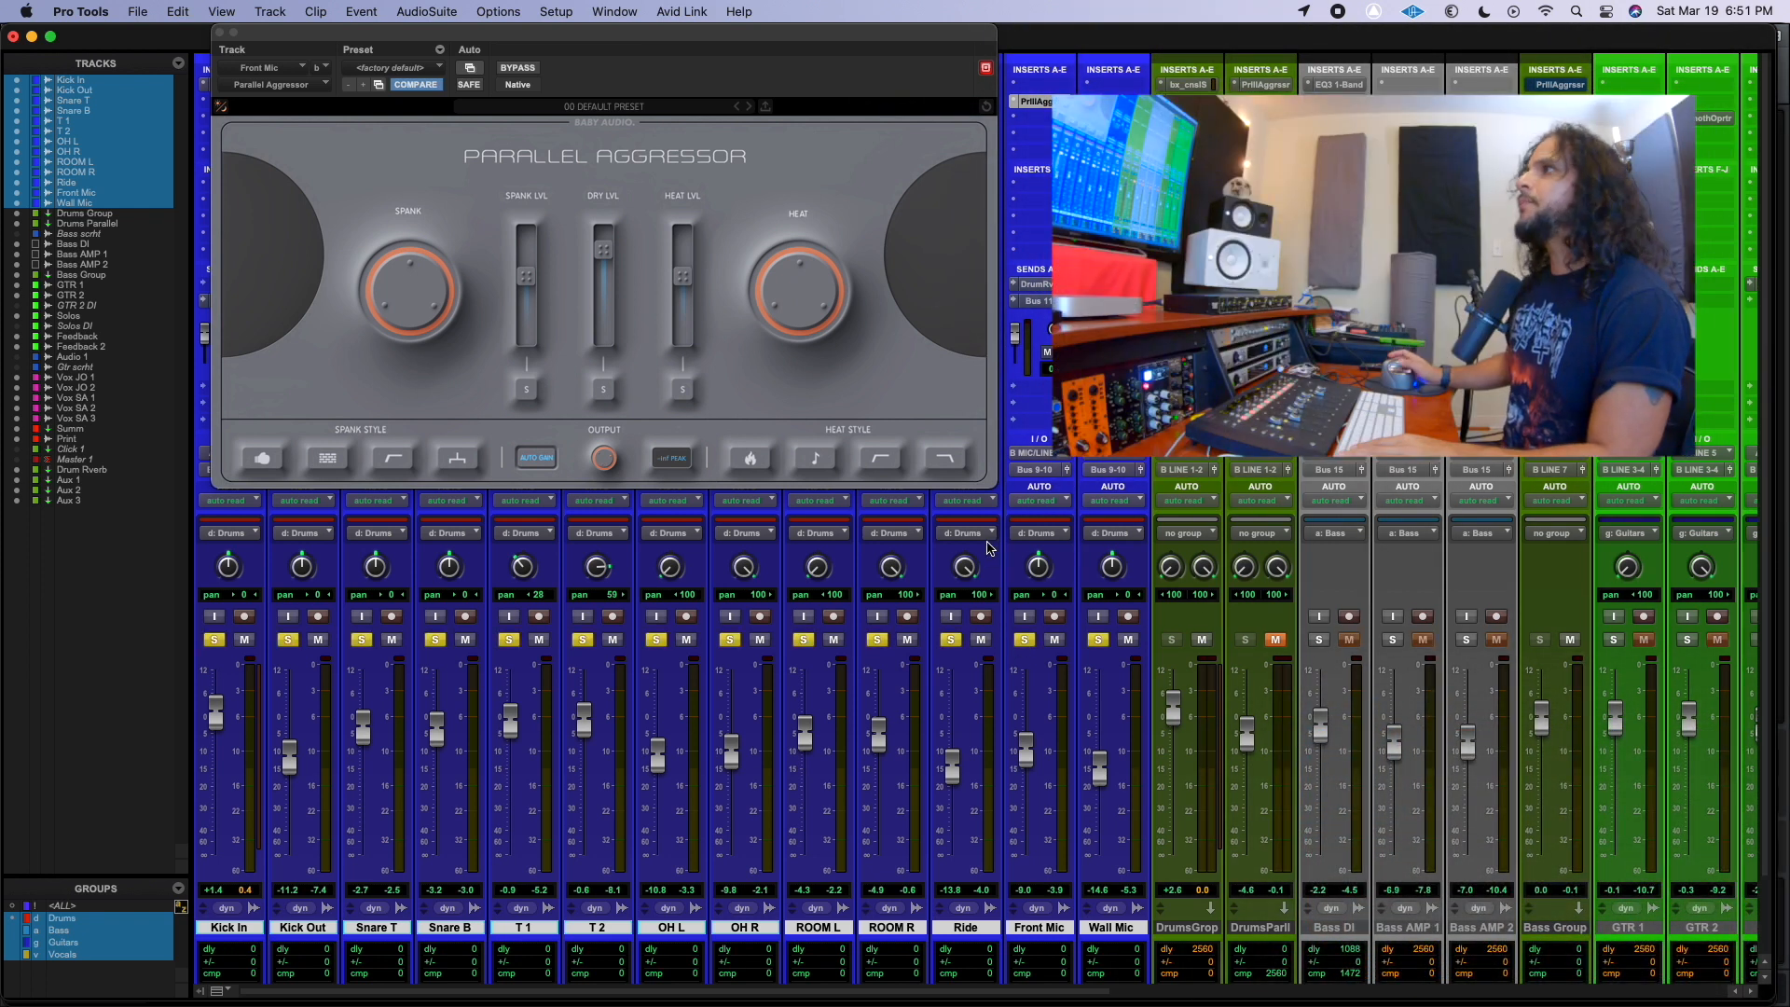
Recall the factory default preset in the Front Mic's Parallel Aggressor, start playback and raise the Spank level to about -0.9 dB.
click(372, 69)
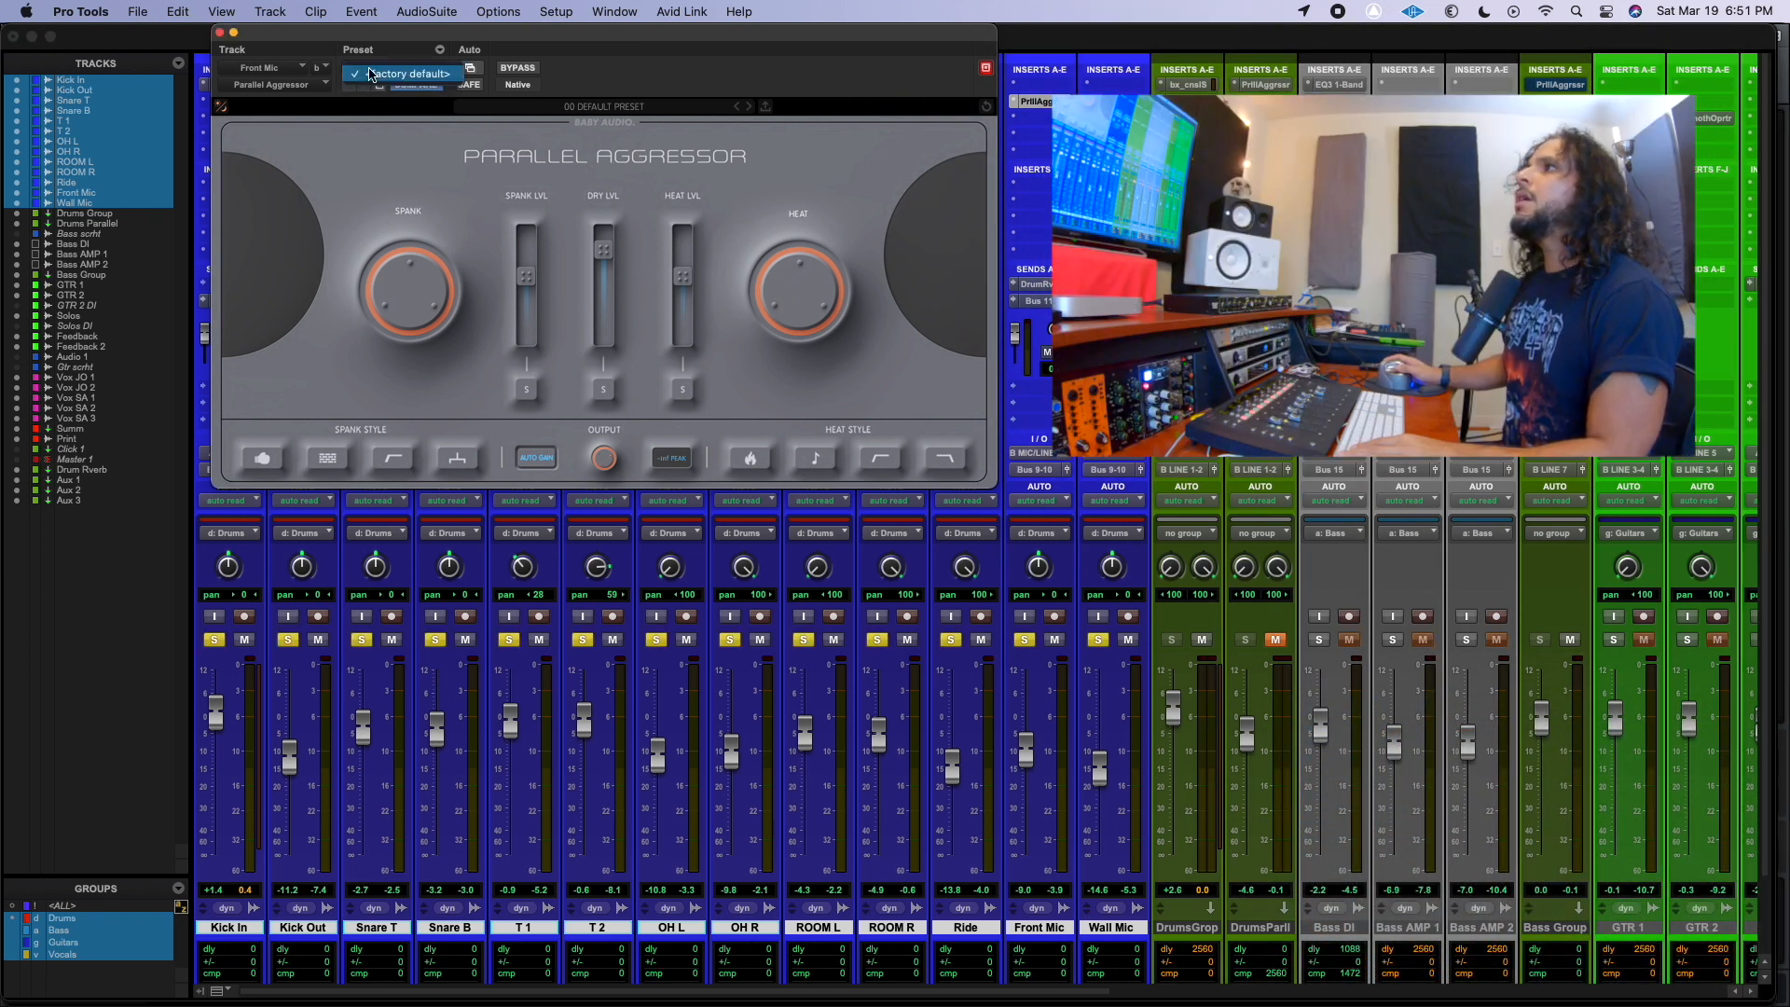
click(371, 74)
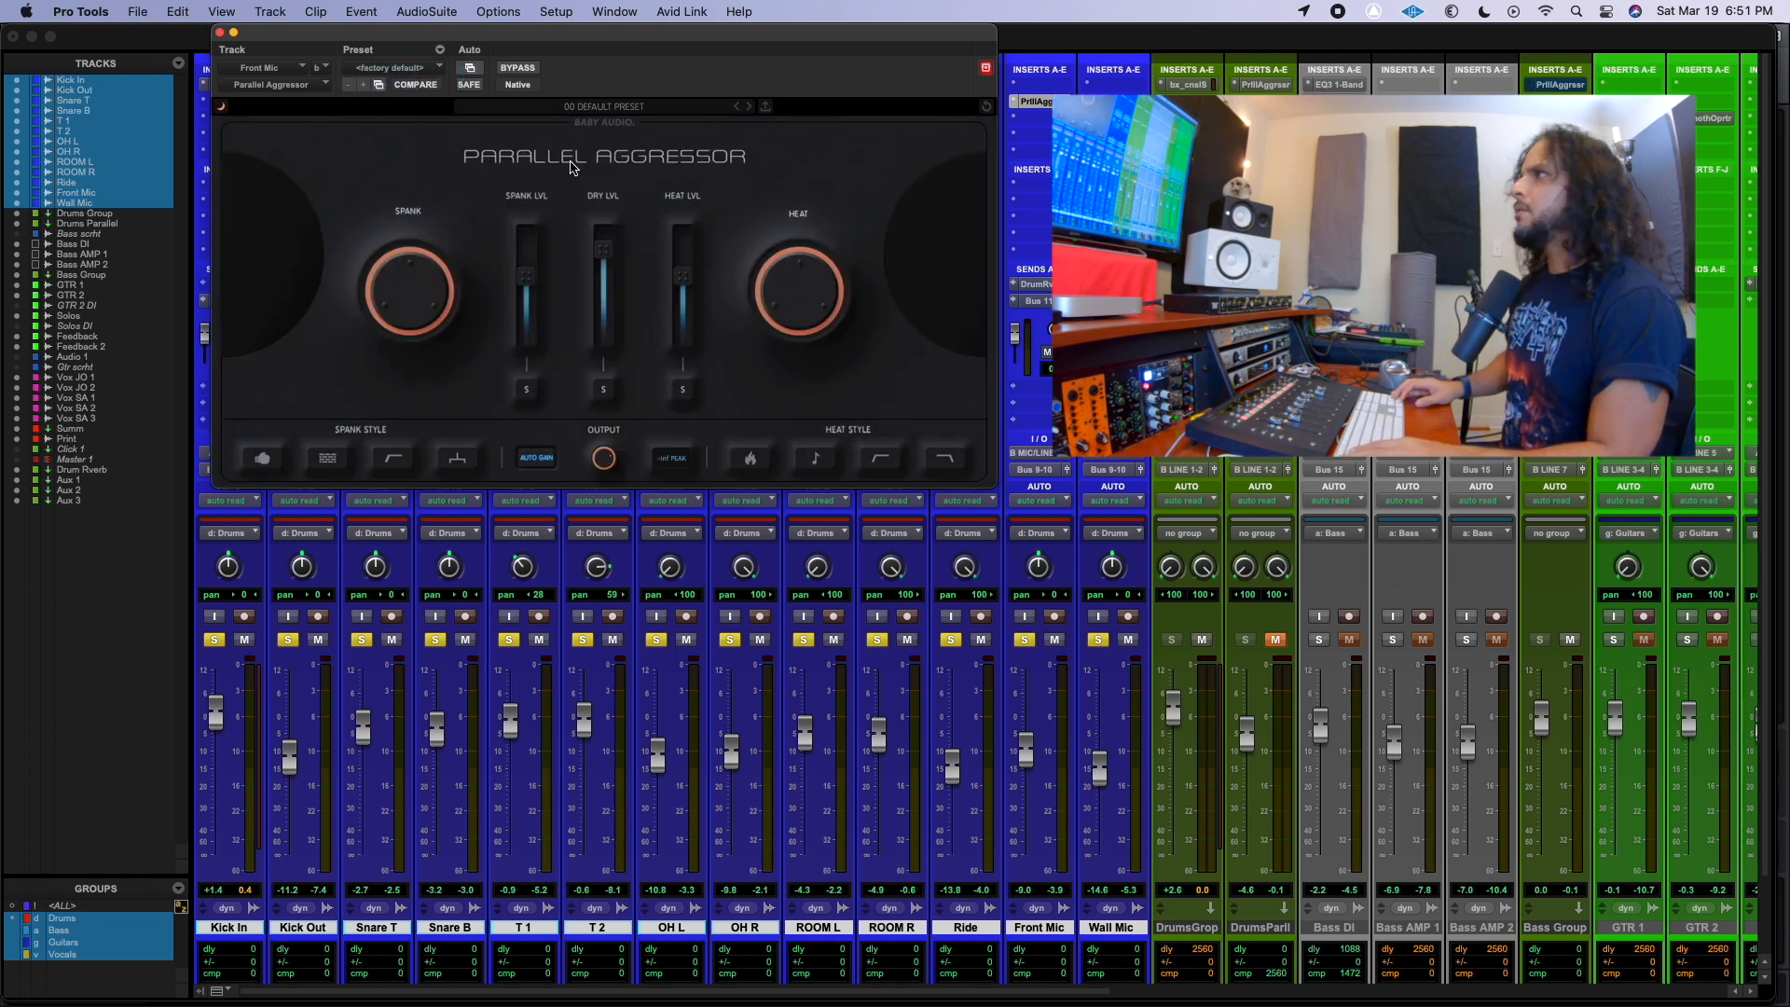
key(space)
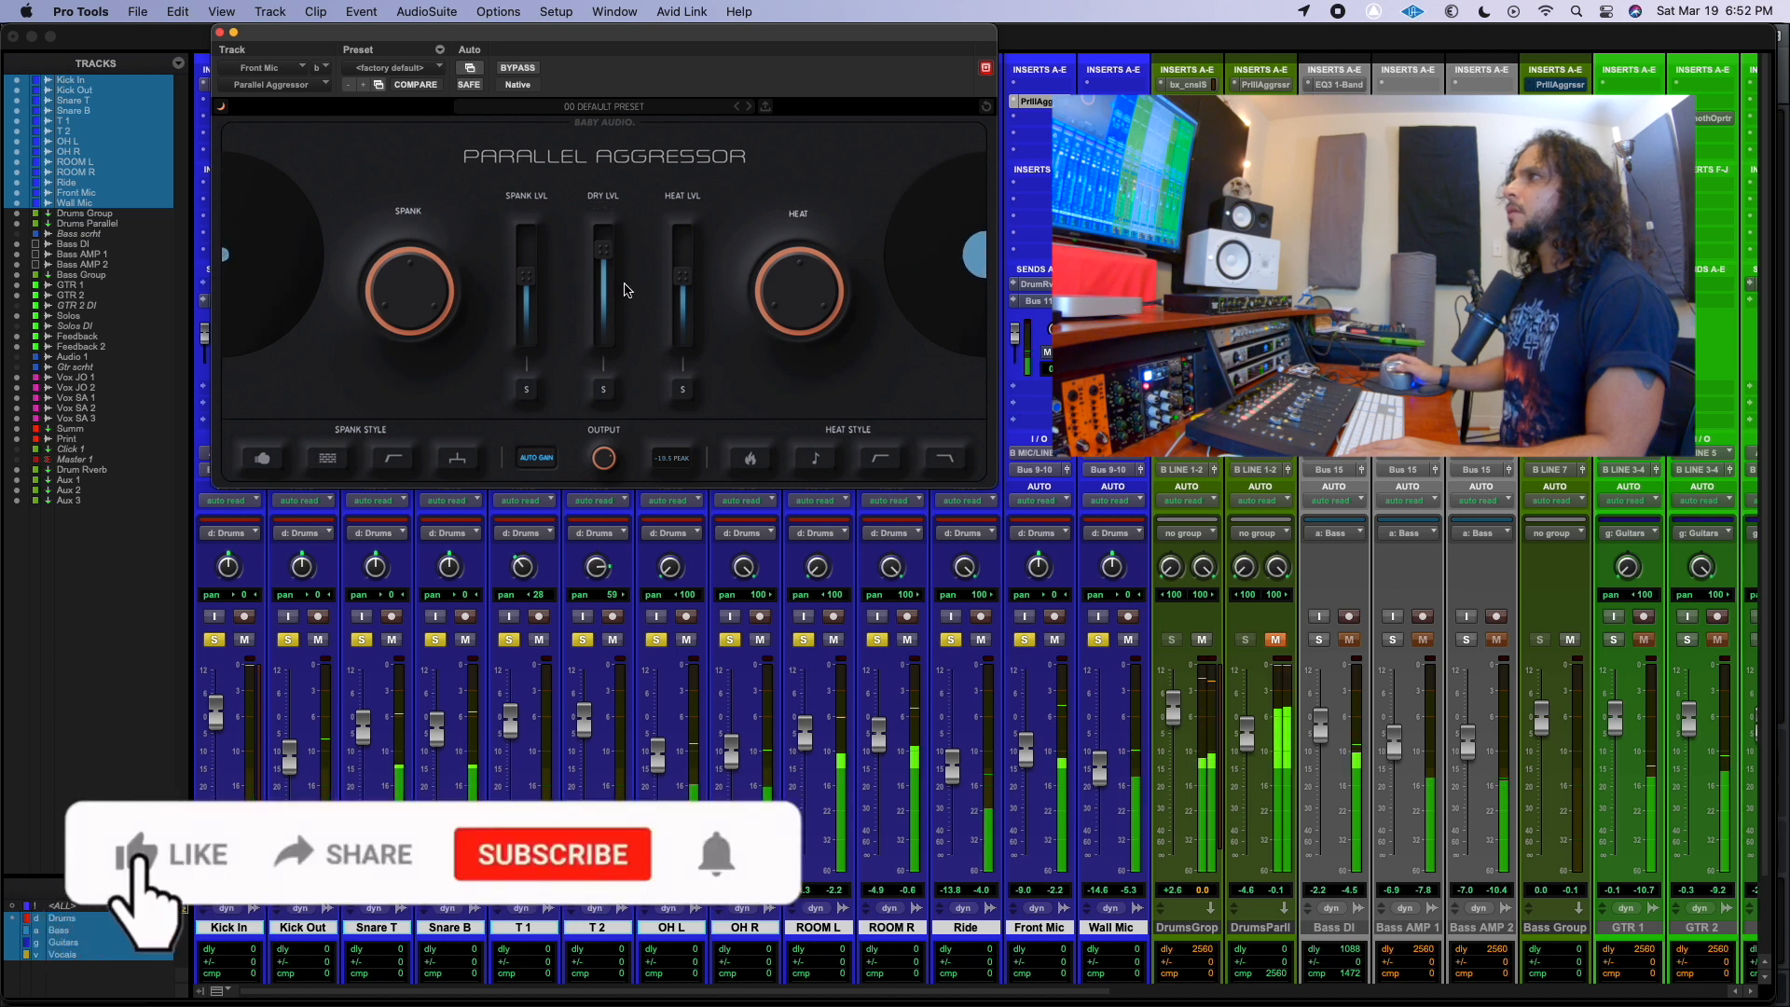
drag(527, 276, 528, 256)
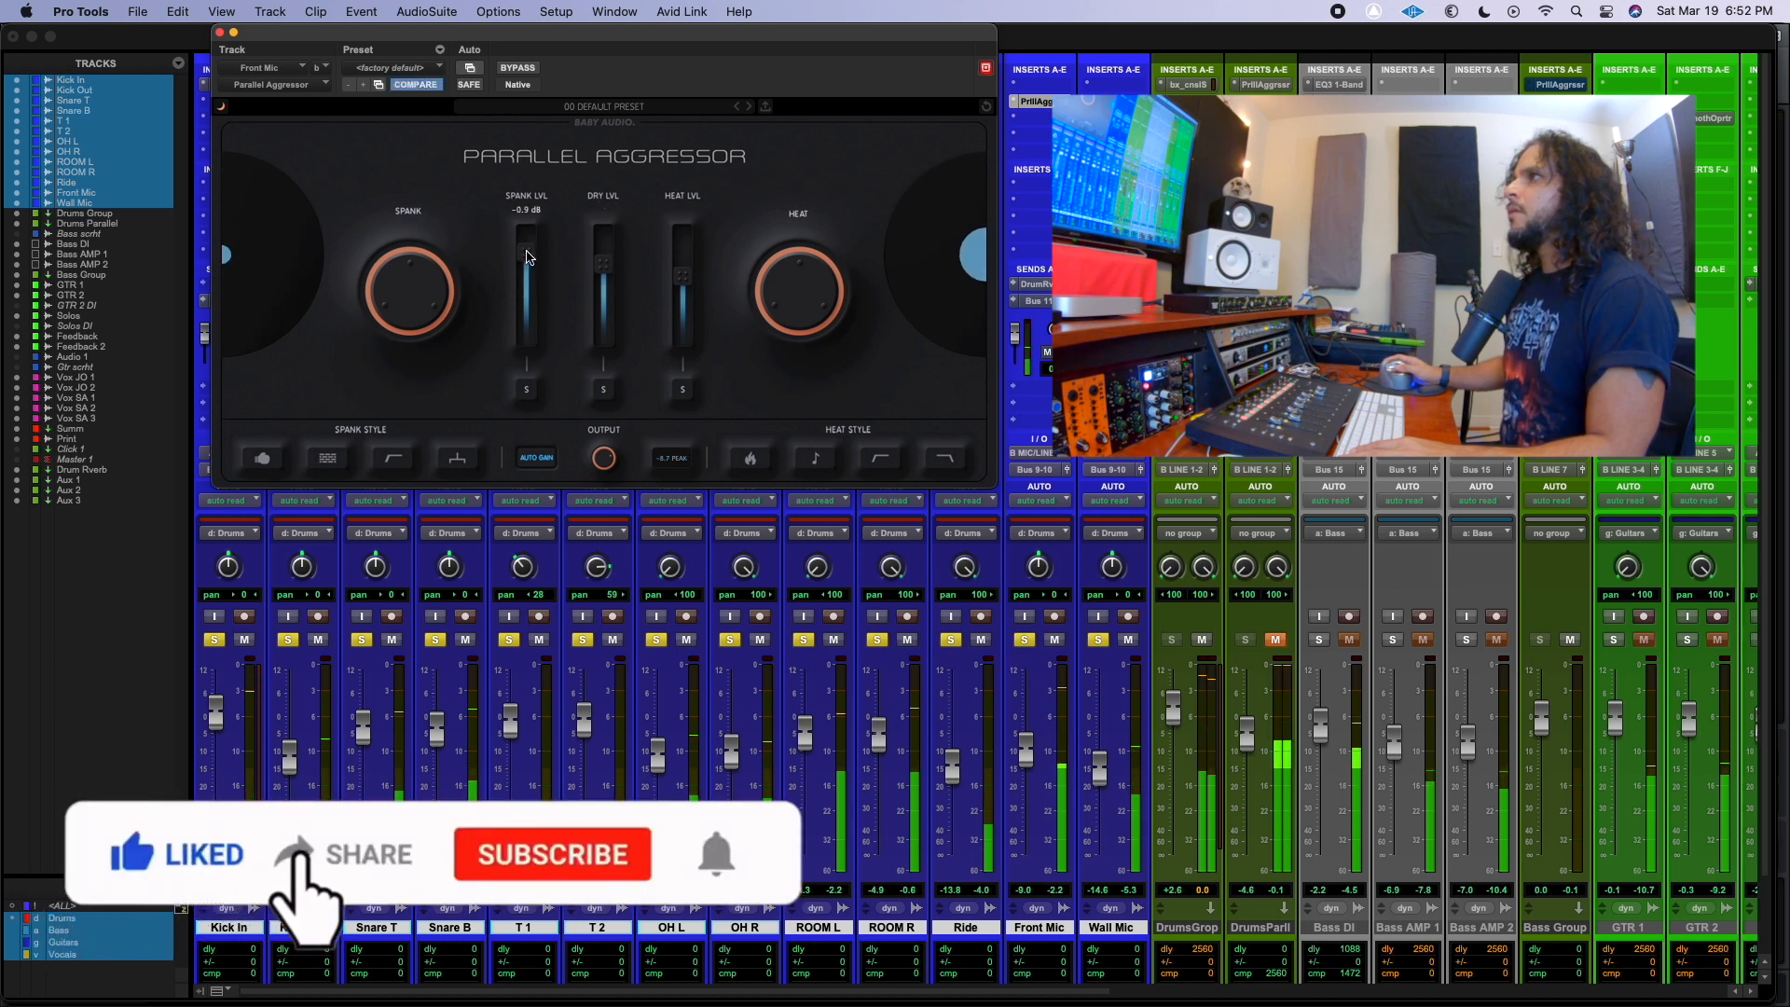
Raise the Spank amount in the Front Mic's Parallel Aggressor and enable all four Spank styles.
drag(410, 261, 402, 194)
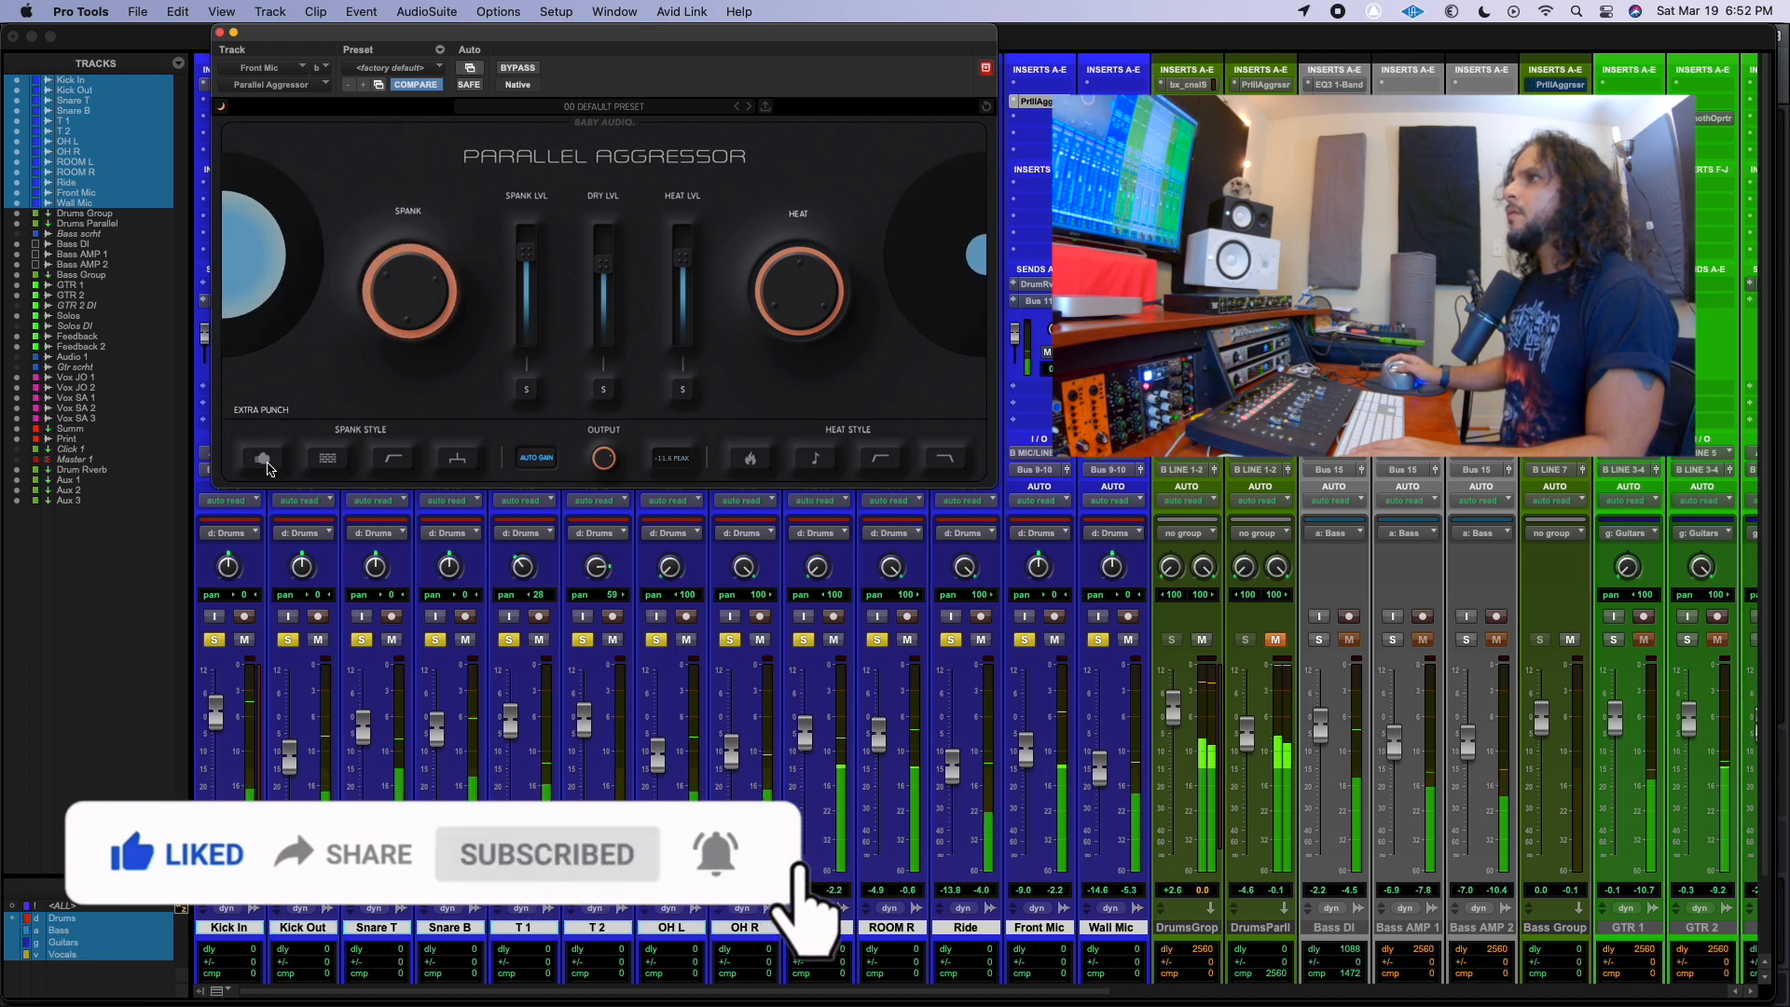
click(327, 458)
click(409, 464)
click(452, 467)
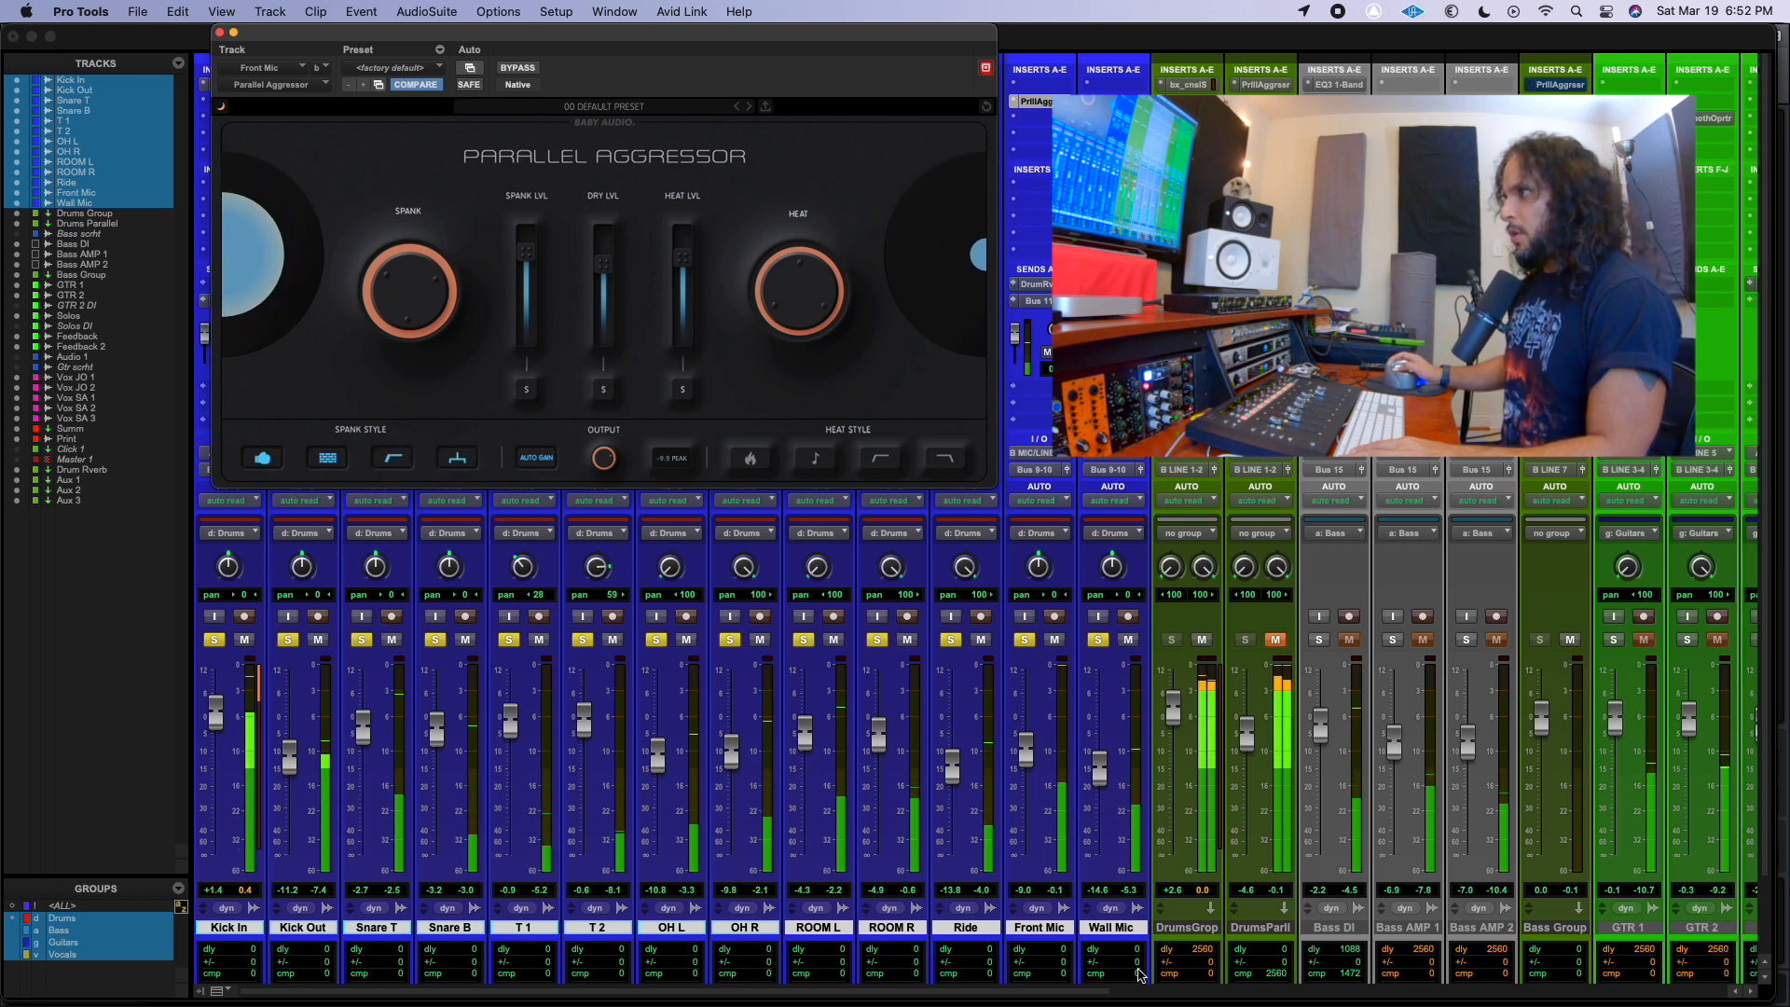
Enable all four Heat styles in the Front Mic's Parallel Aggressor and raise the Spank and Heat amounts strongly.
click(752, 462)
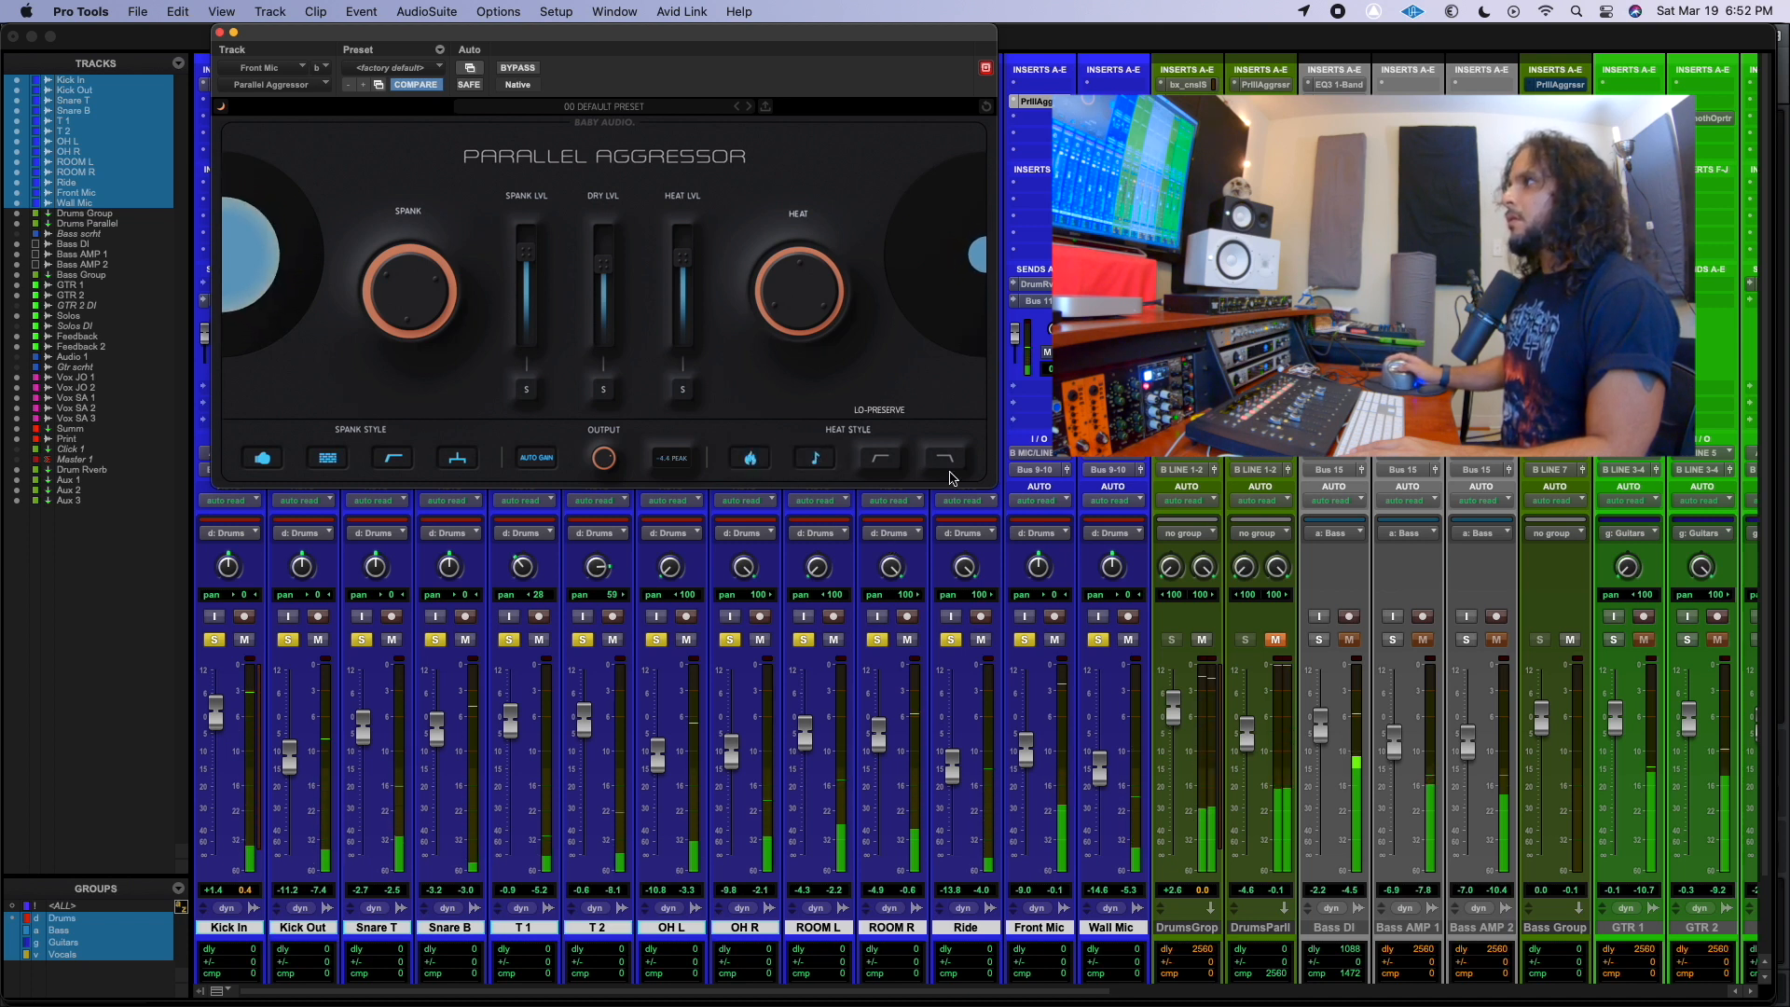
click(879, 457)
click(942, 461)
drag(364, 278, 423, 229)
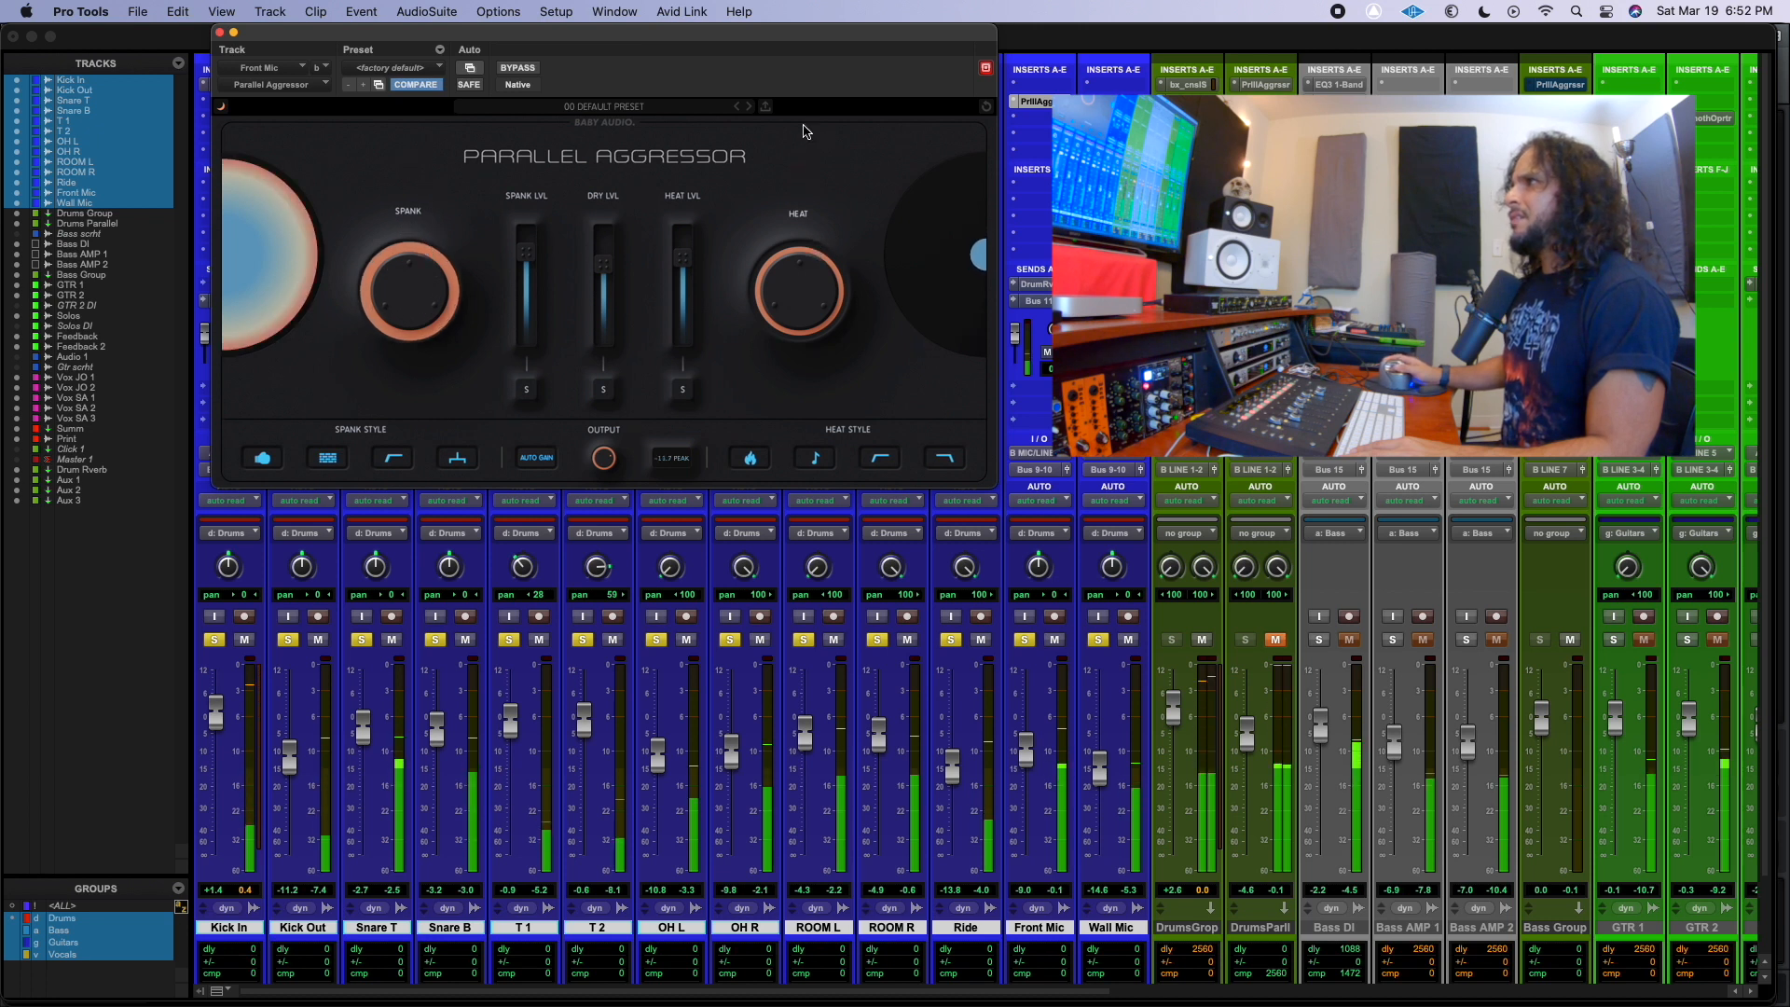
drag(805, 262, 808, 228)
Raise the Front Mic fader to -2.2 dB, lower the plug-in's Dry level, and compare the drums with and without the Front Mic soloed.
drag(1026, 758, 1027, 734)
drag(614, 272, 613, 293)
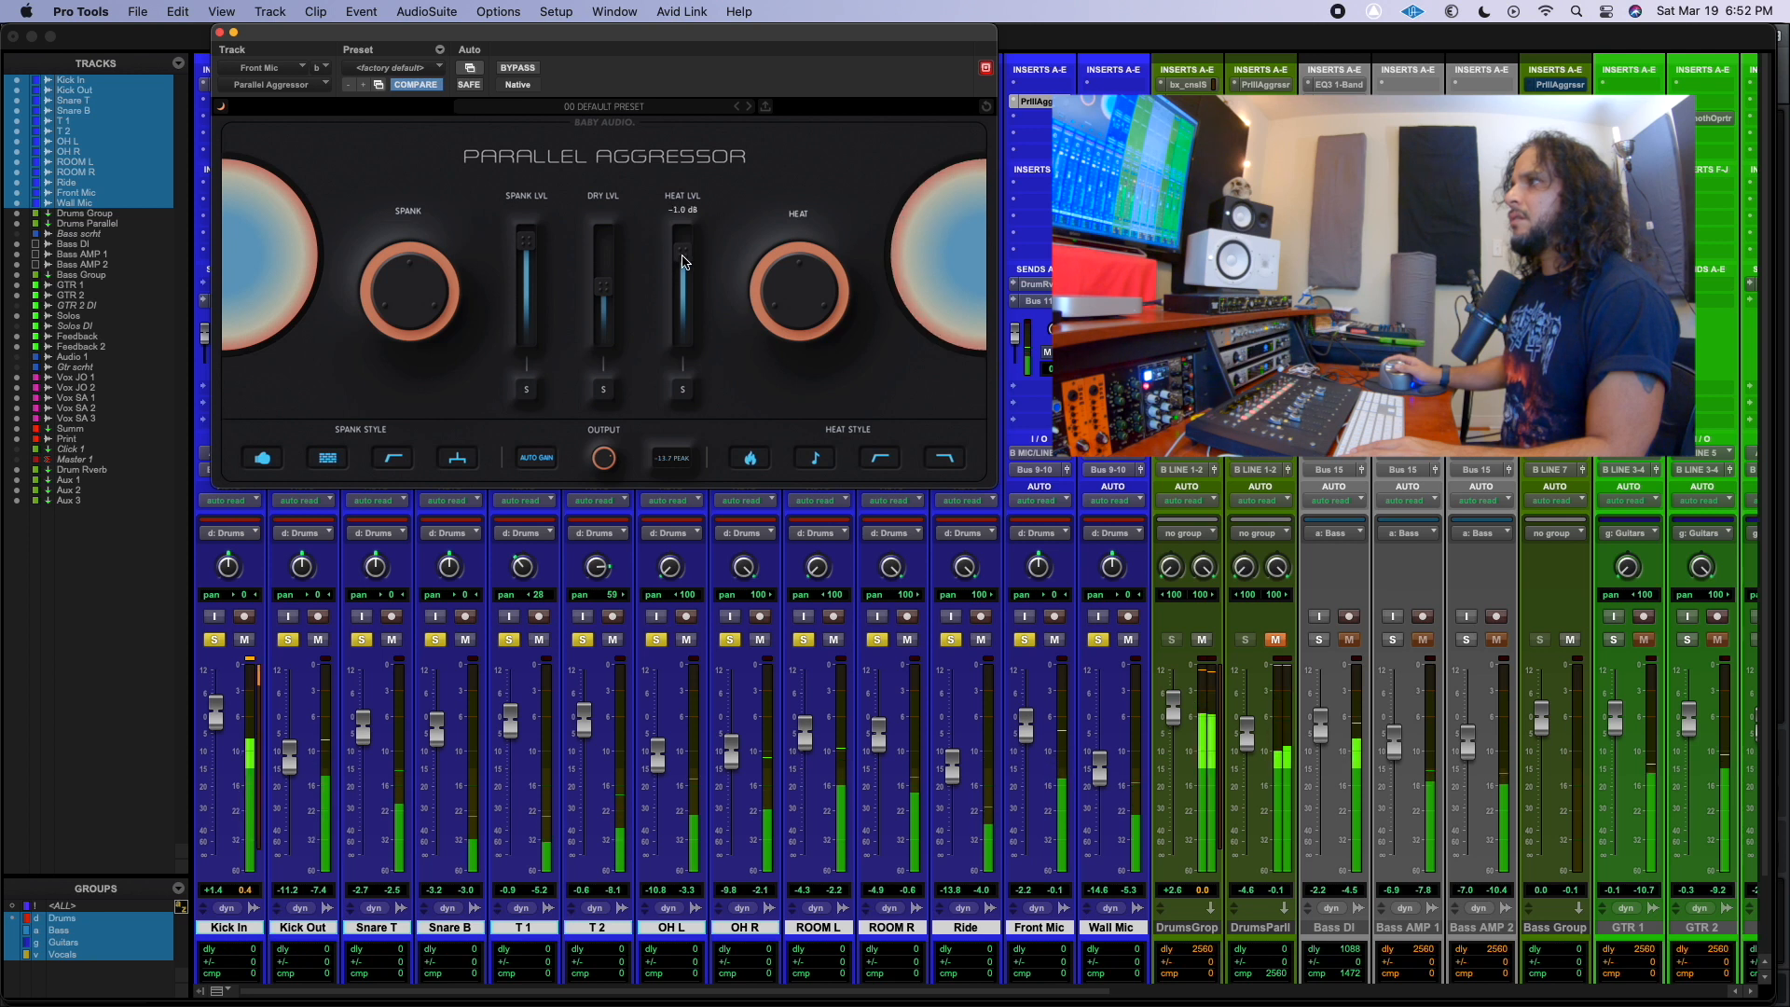
click(1025, 641)
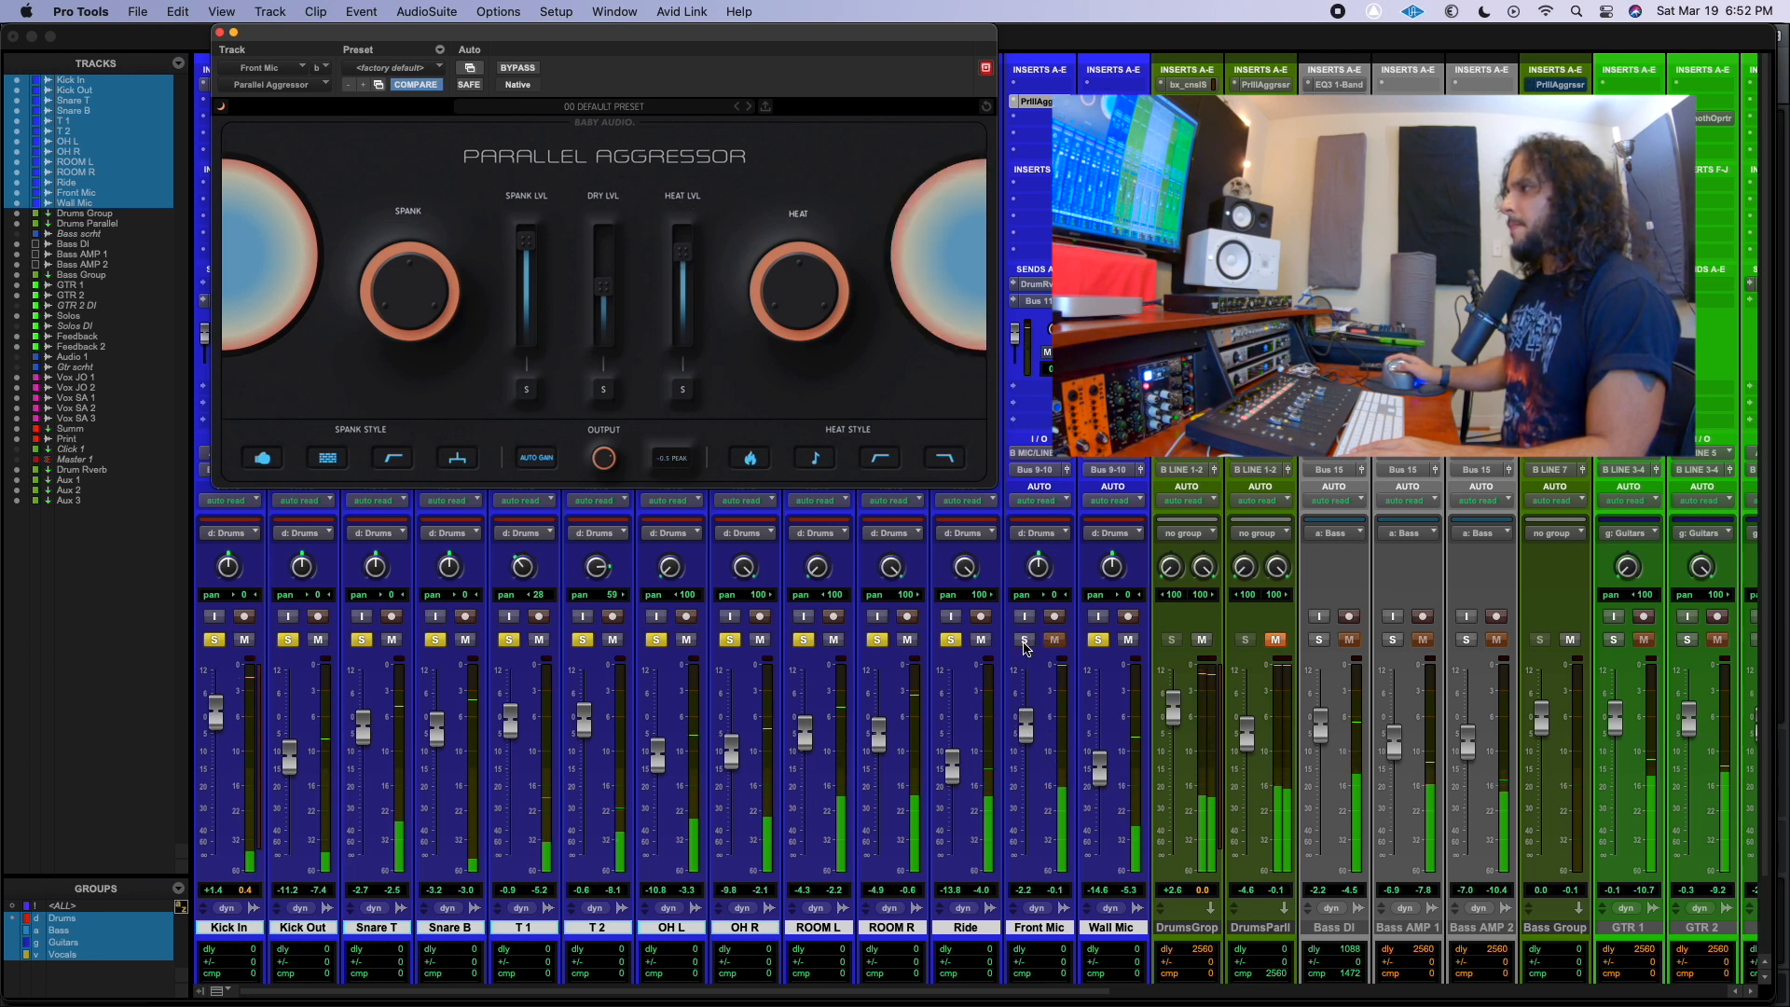
click(1025, 641)
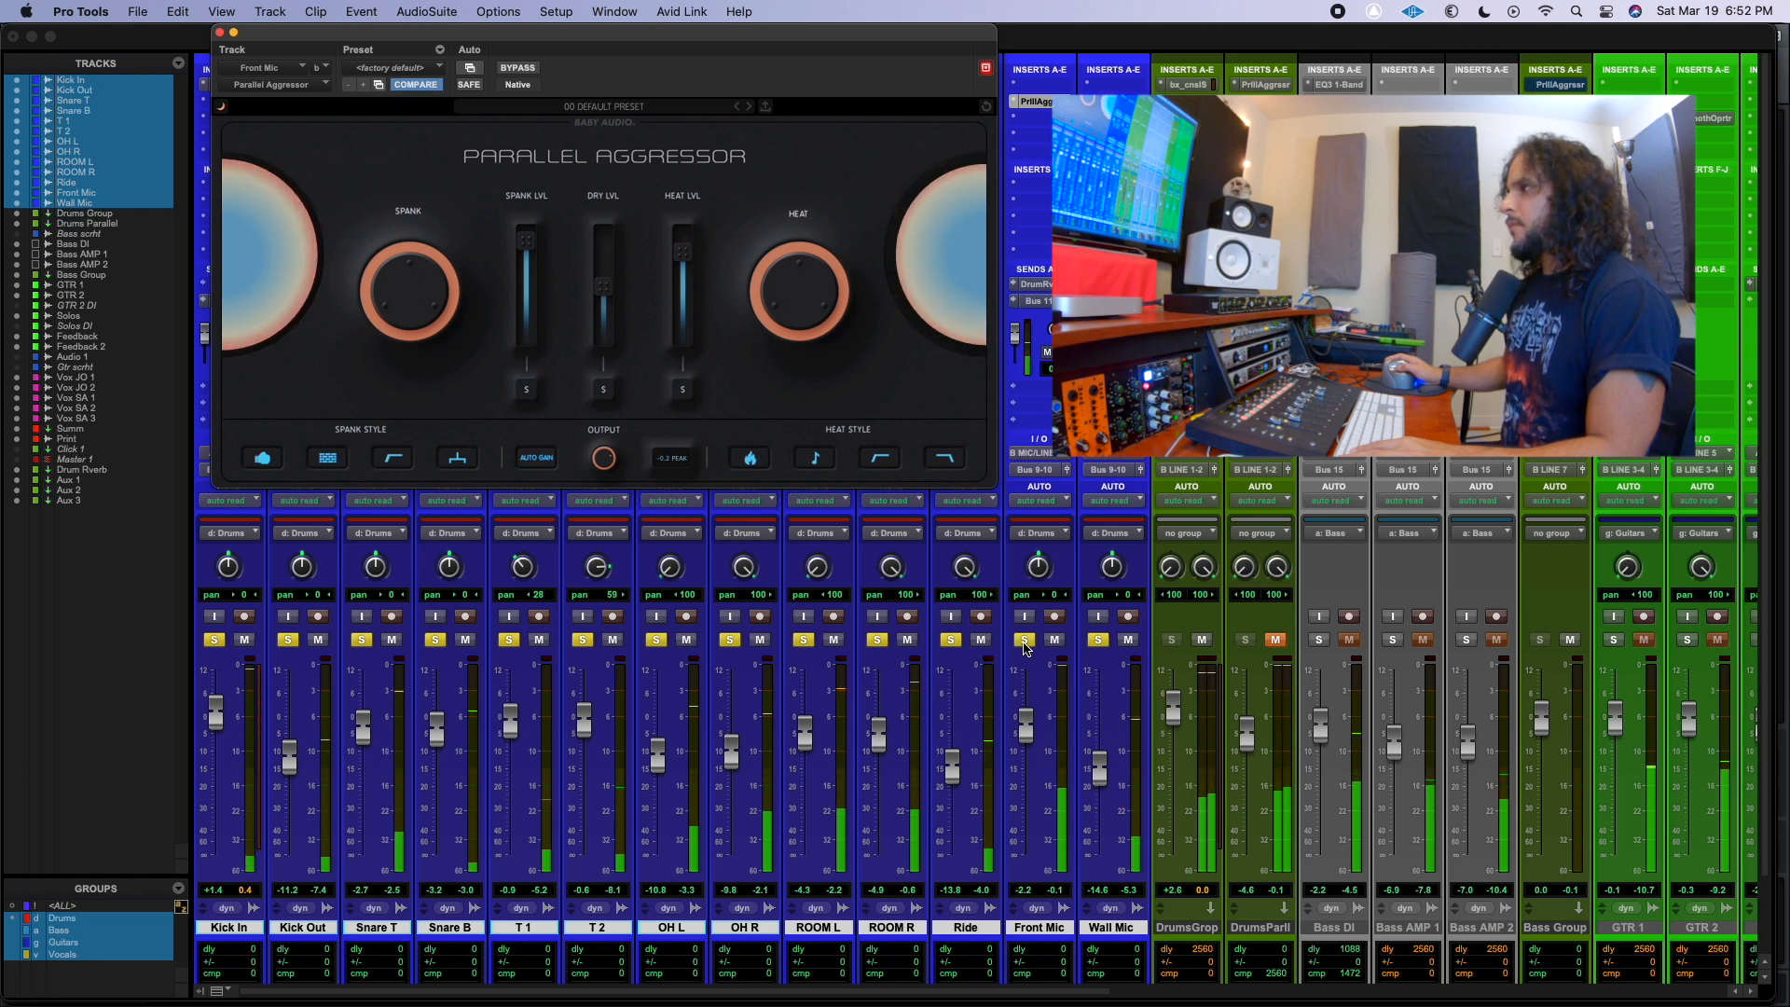
Lower the Front Mic plug-in's Spank and Heat levels and raise its Dry level to audition a mostly dry blend.
mouse_move(532, 244)
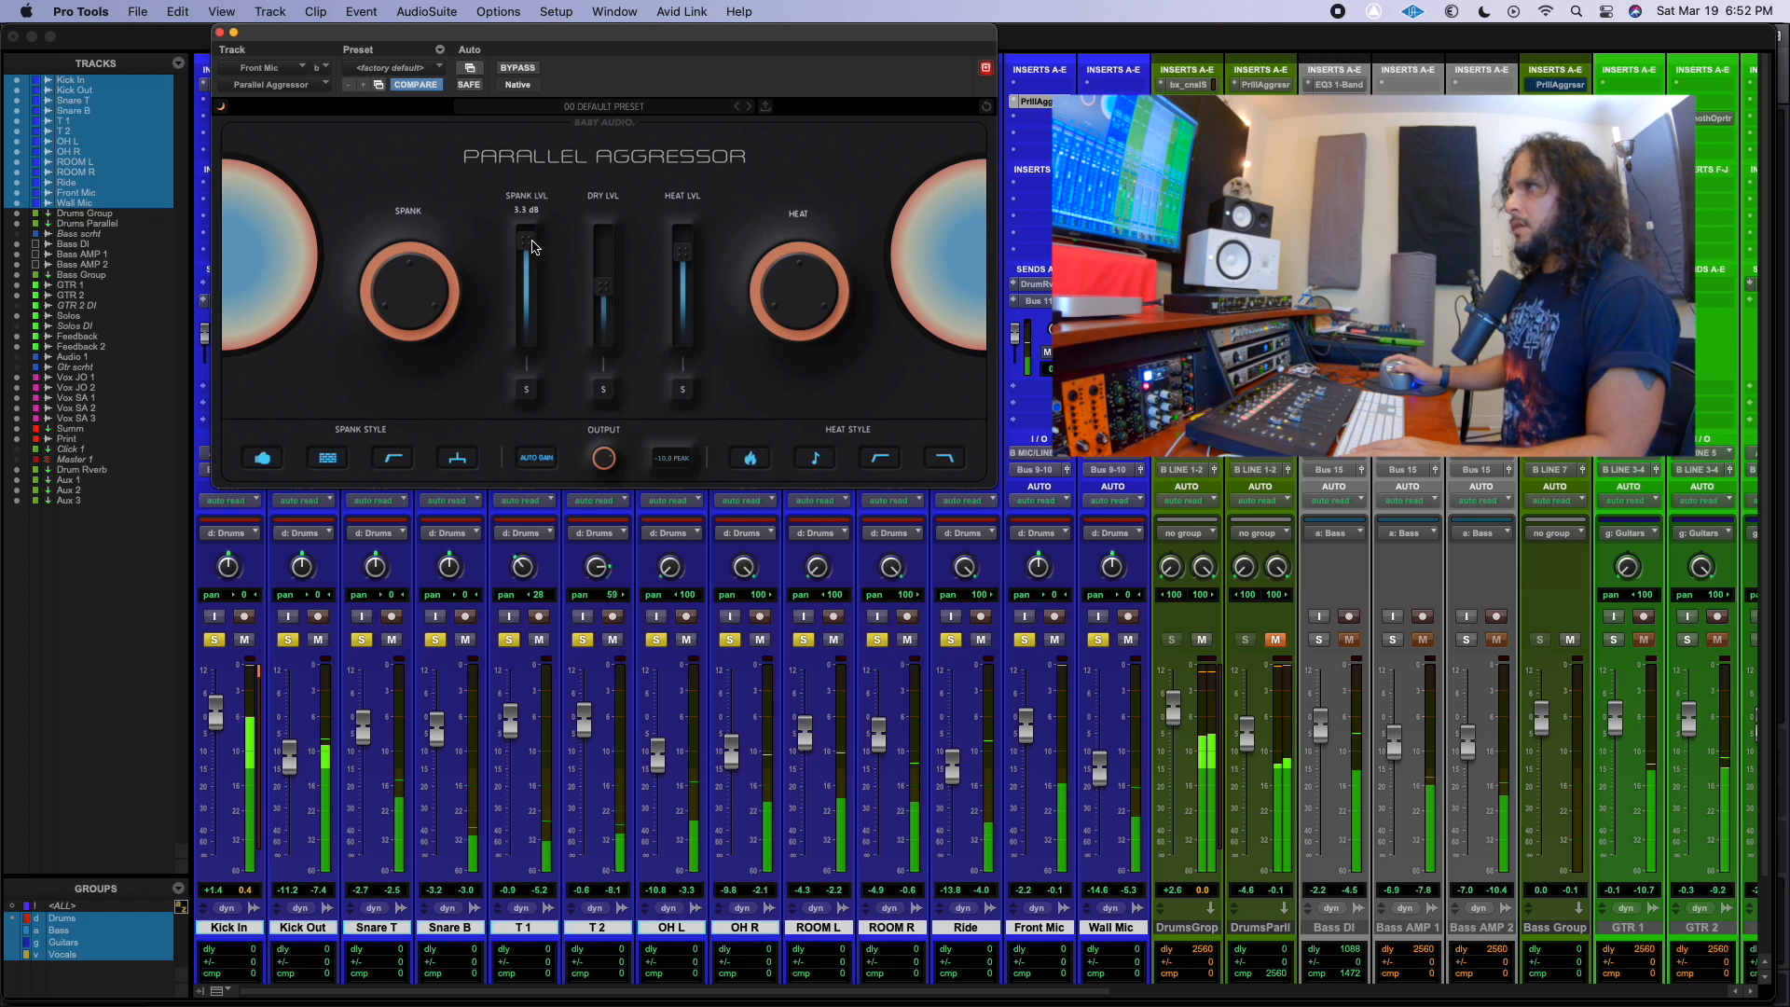
drag(529, 253, 533, 274)
mouse_move(685, 255)
drag(688, 278, 606, 260)
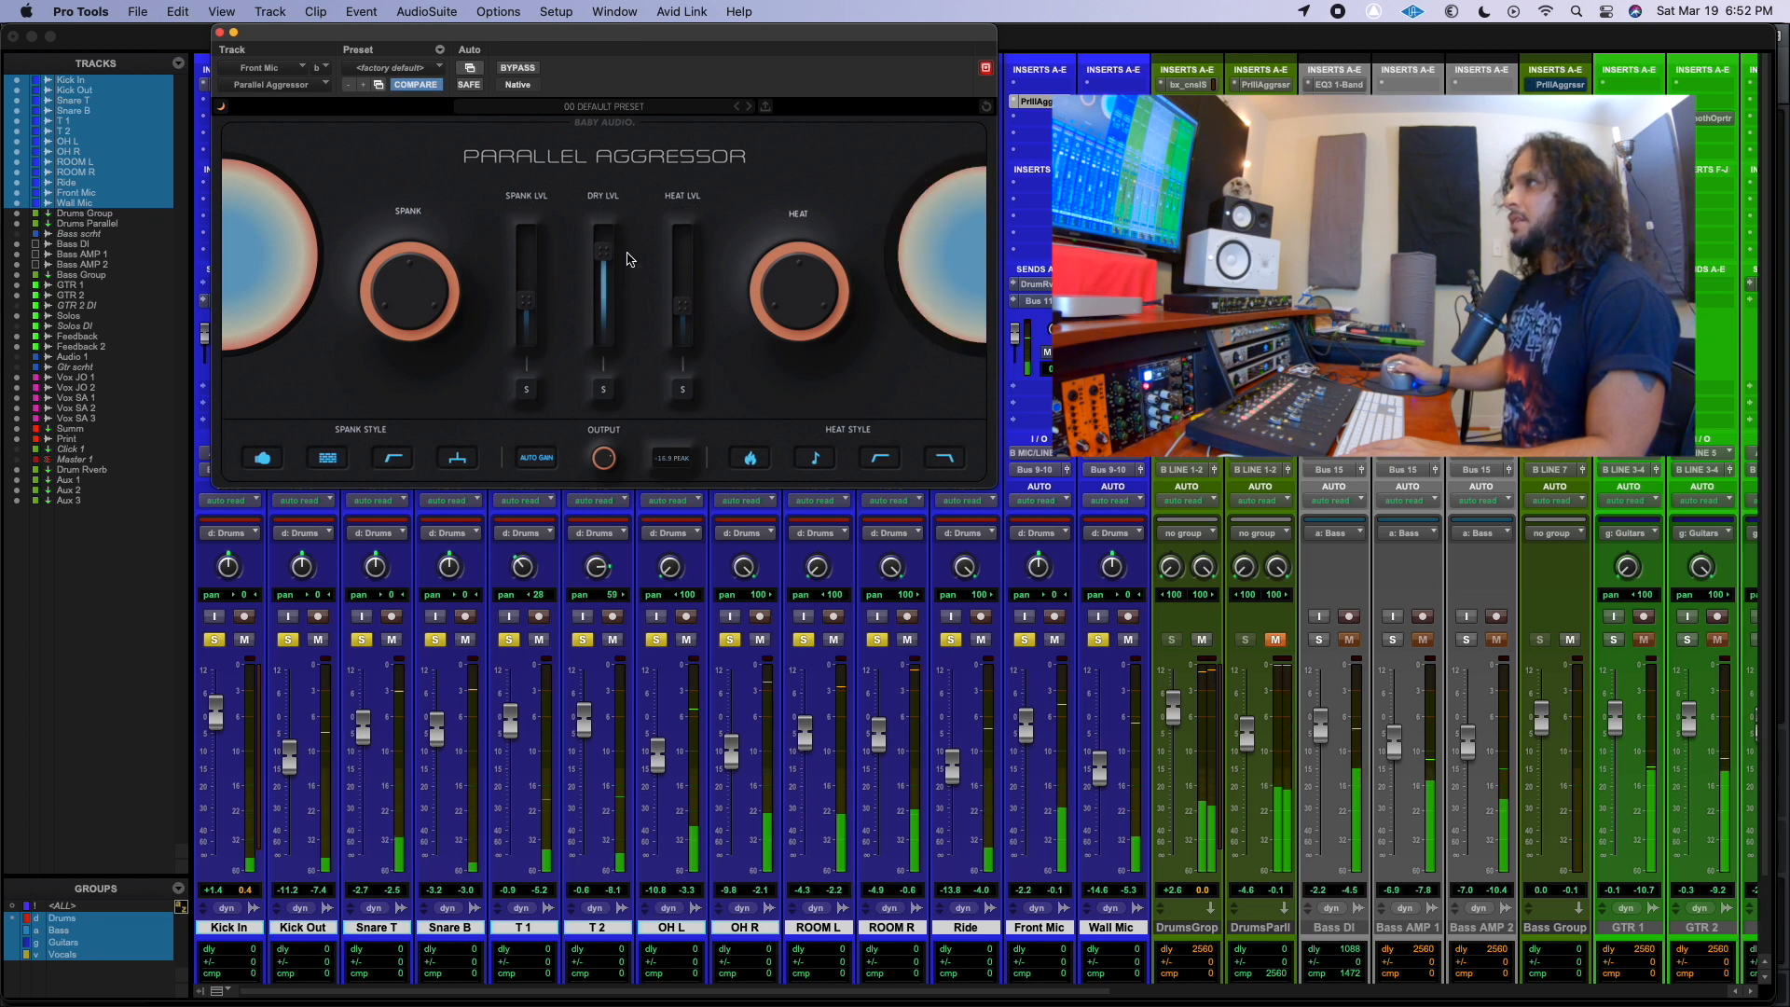
drag(604, 247, 606, 243)
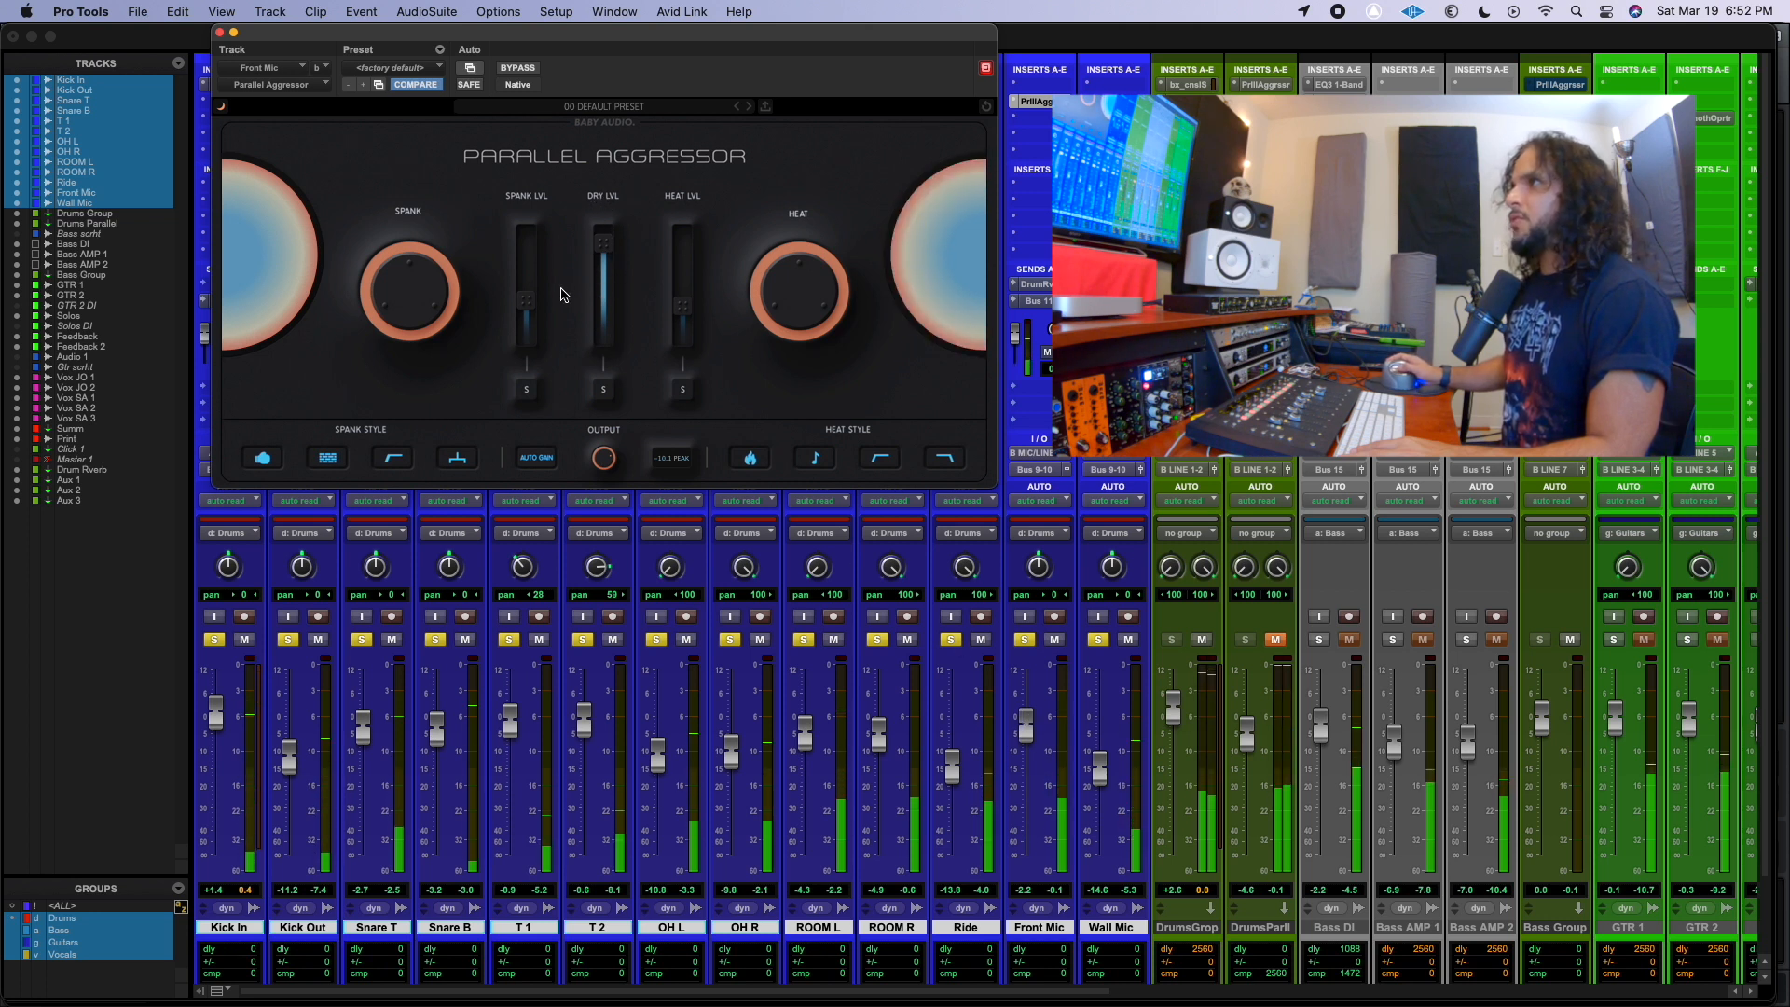
Lower the Dry level again and raise the Spank and Heat levels so the processed Front Mic signal dominates.
drag(604, 246, 606, 306)
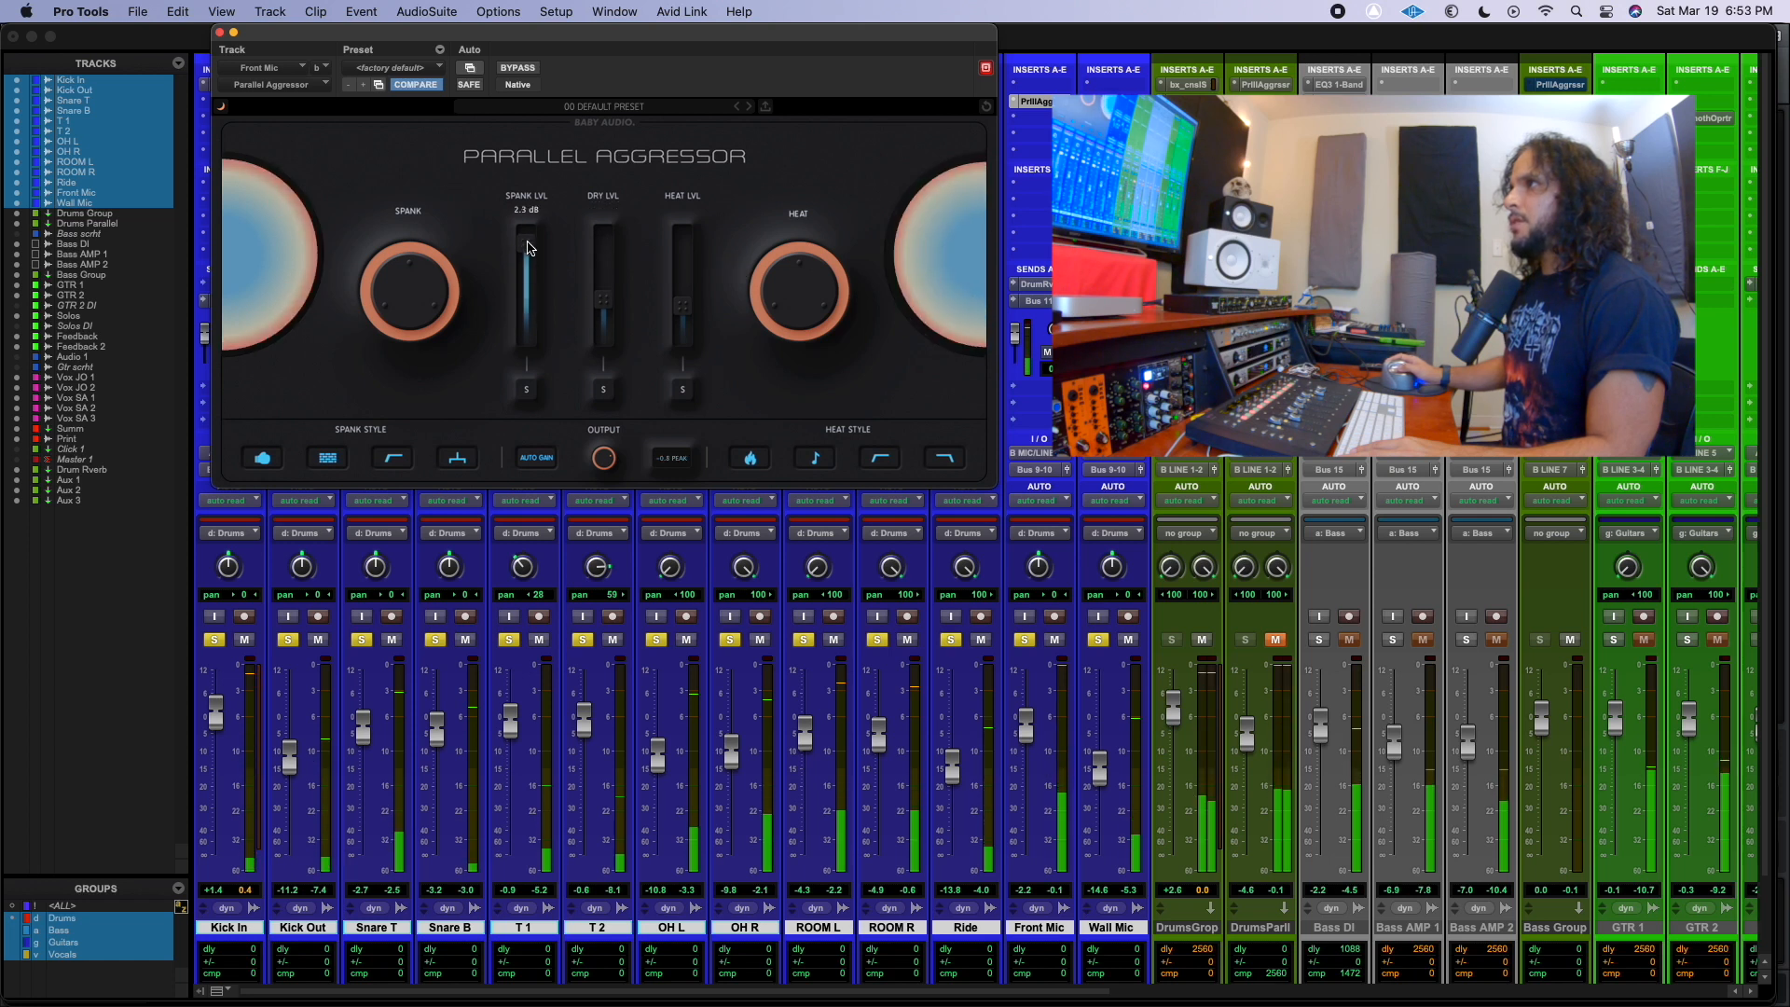
drag(692, 289, 692, 251)
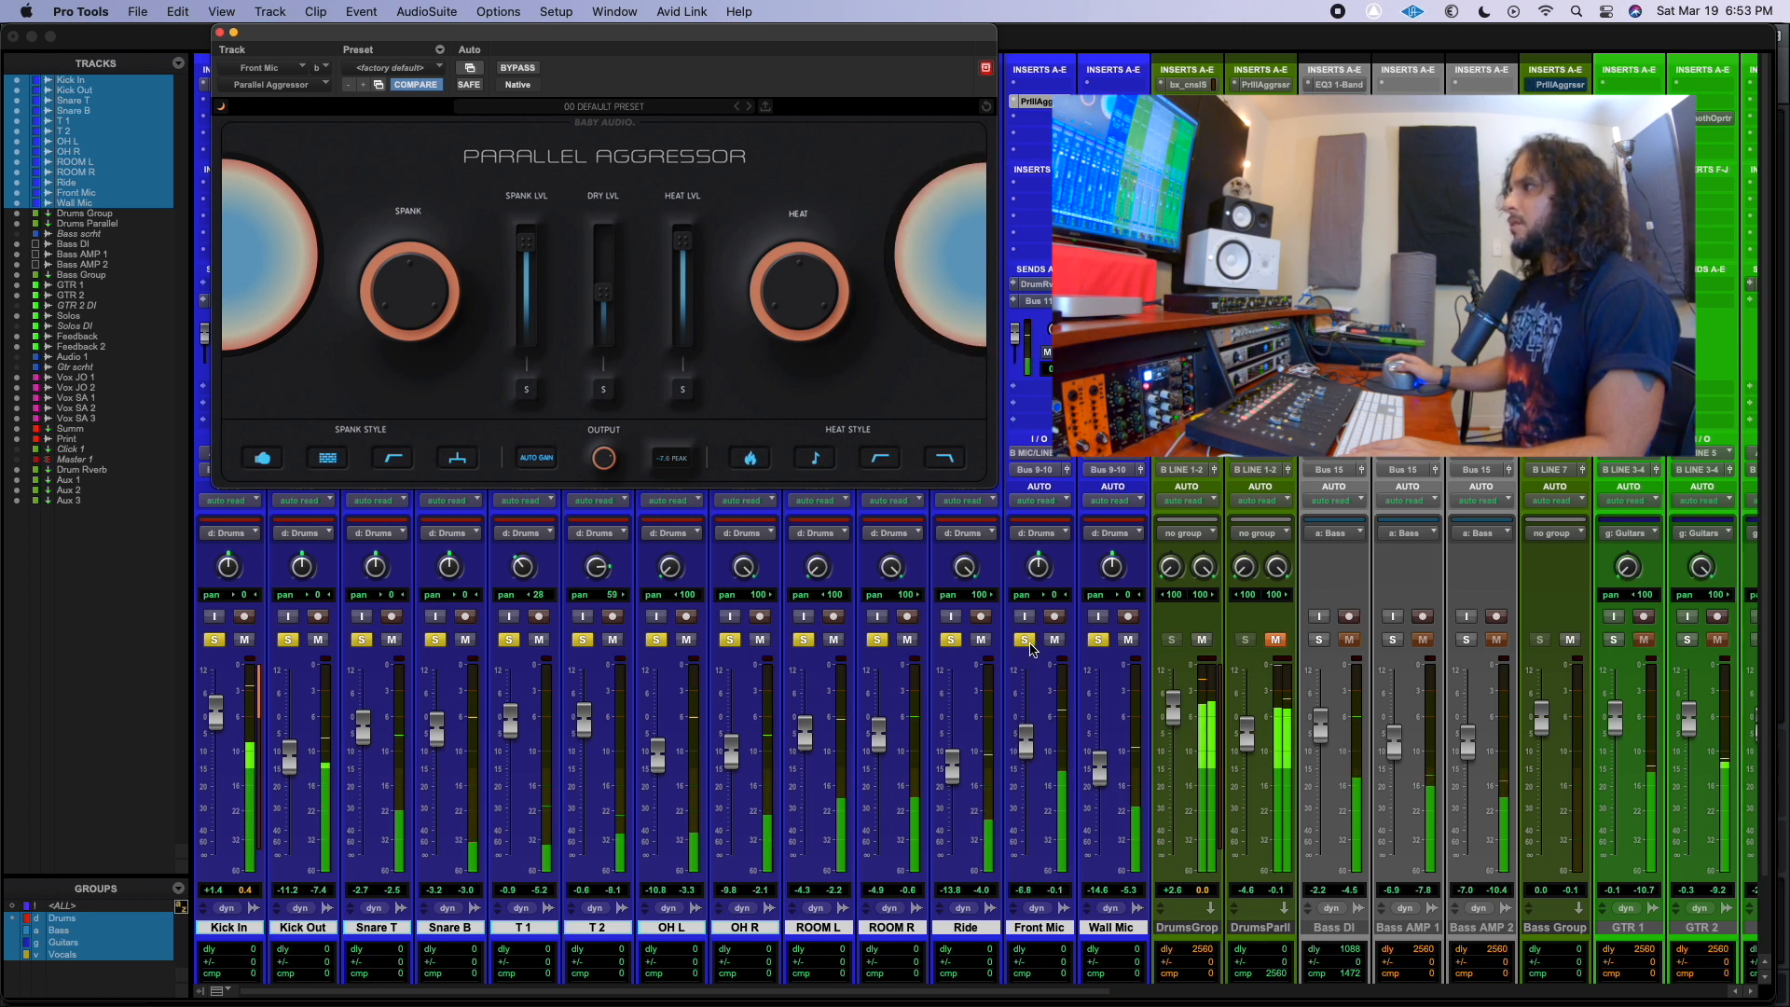
Compare the soloed drums with and without the processed Front Mic, leaving the Front Mic soloed.
click(1029, 643)
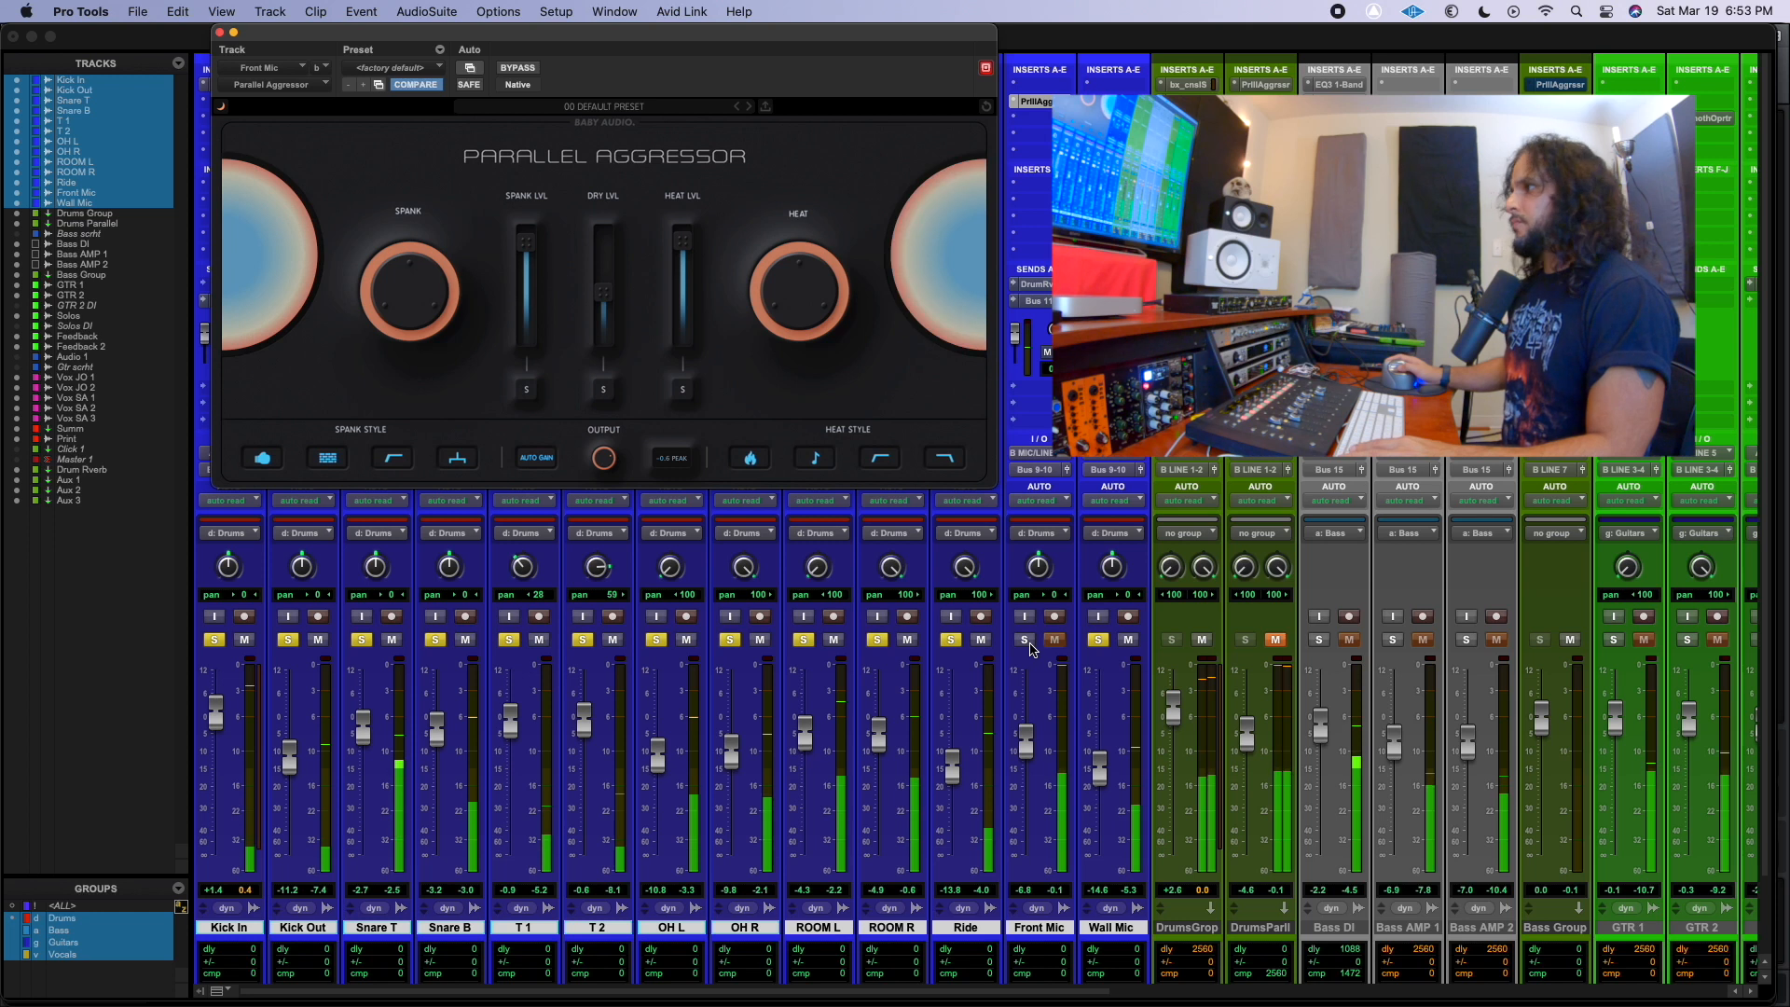
click(1028, 643)
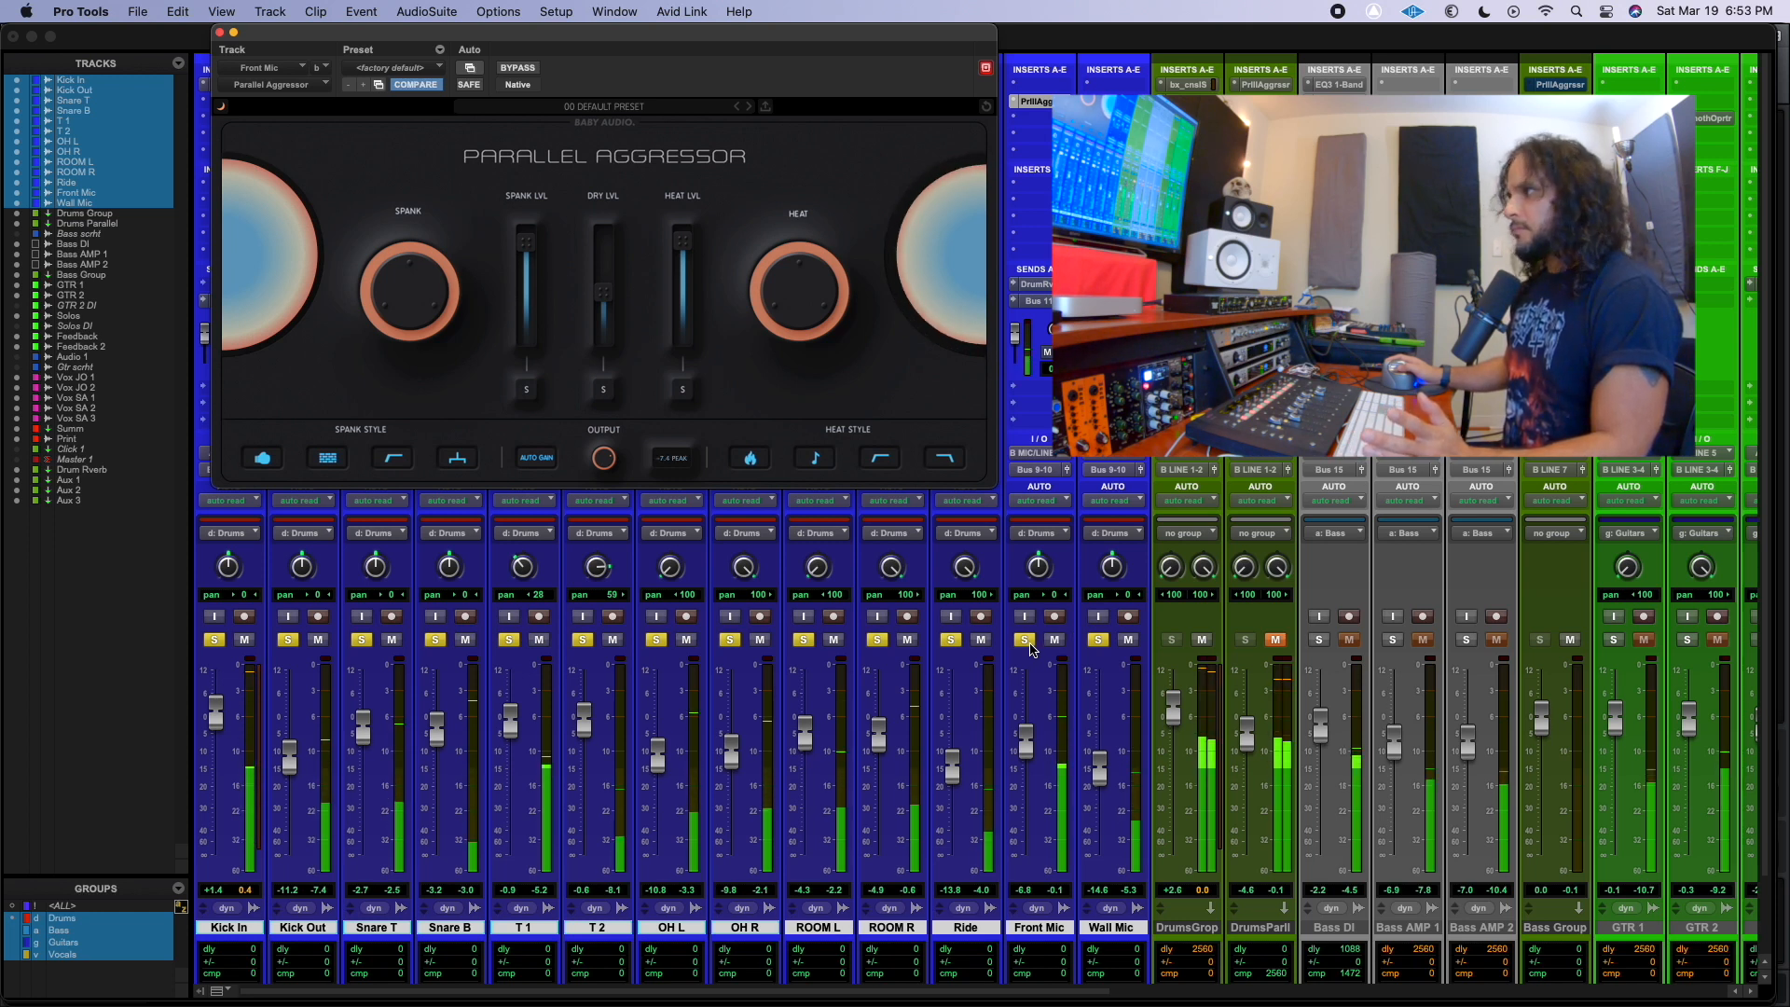
click(1025, 641)
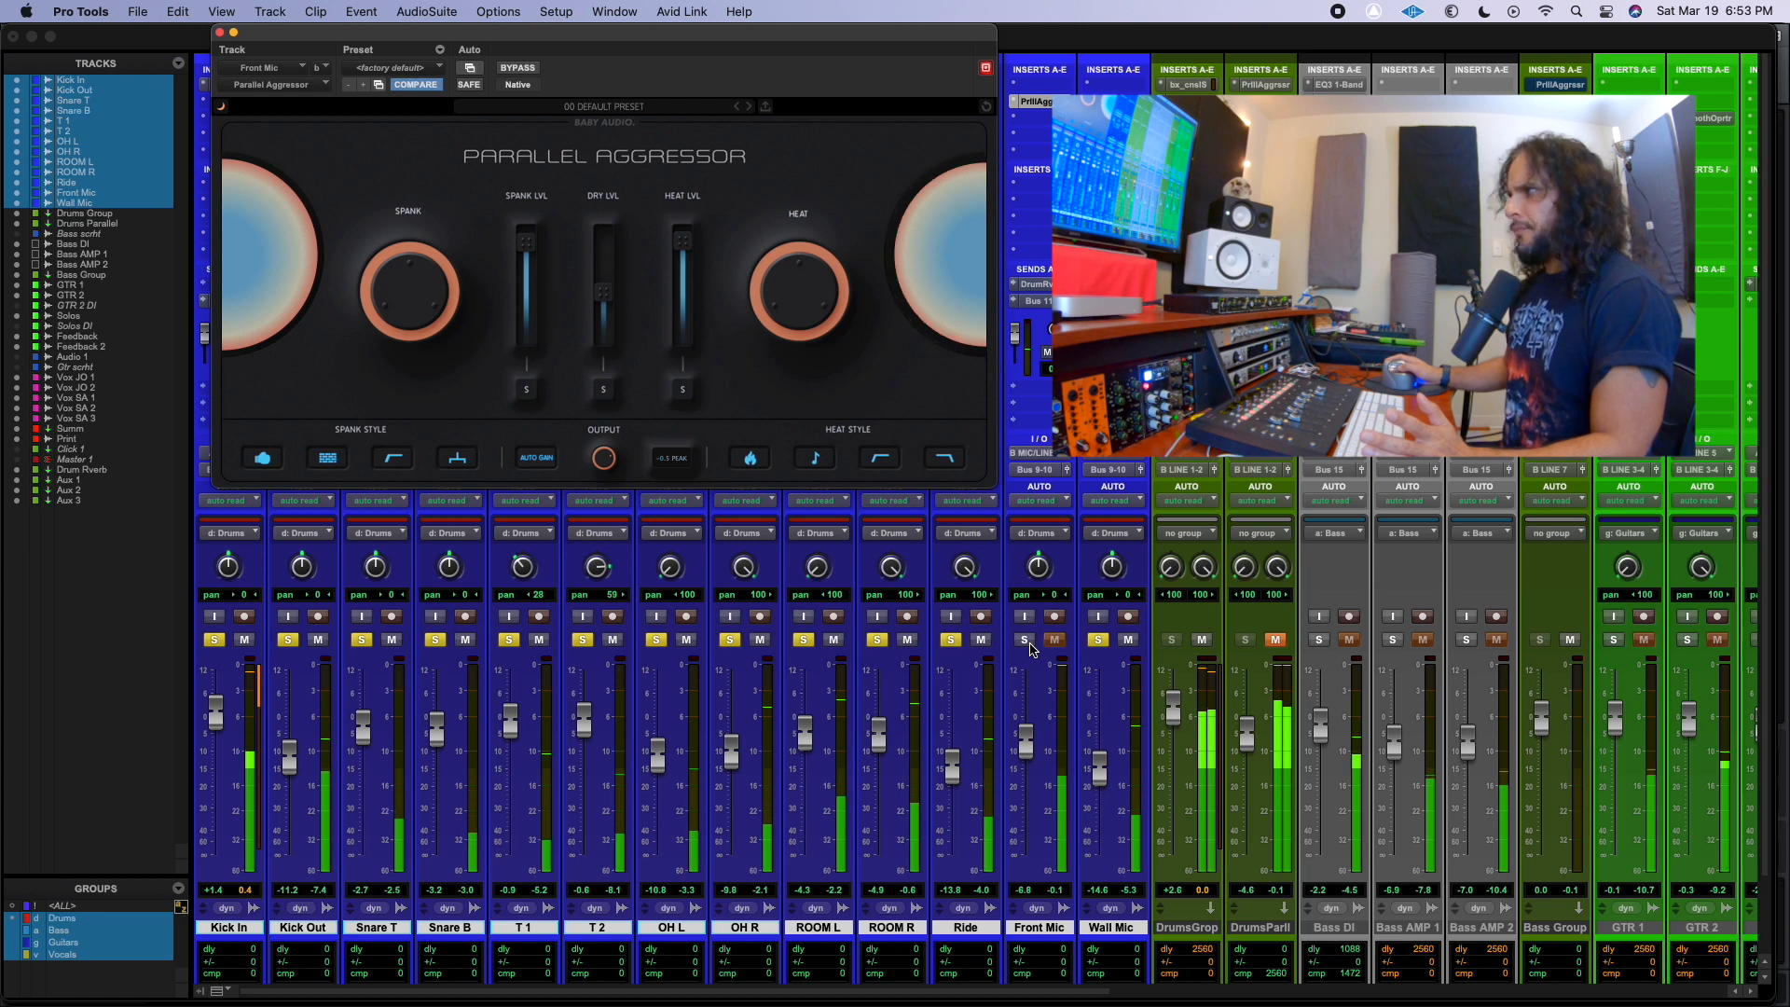
click(1027, 642)
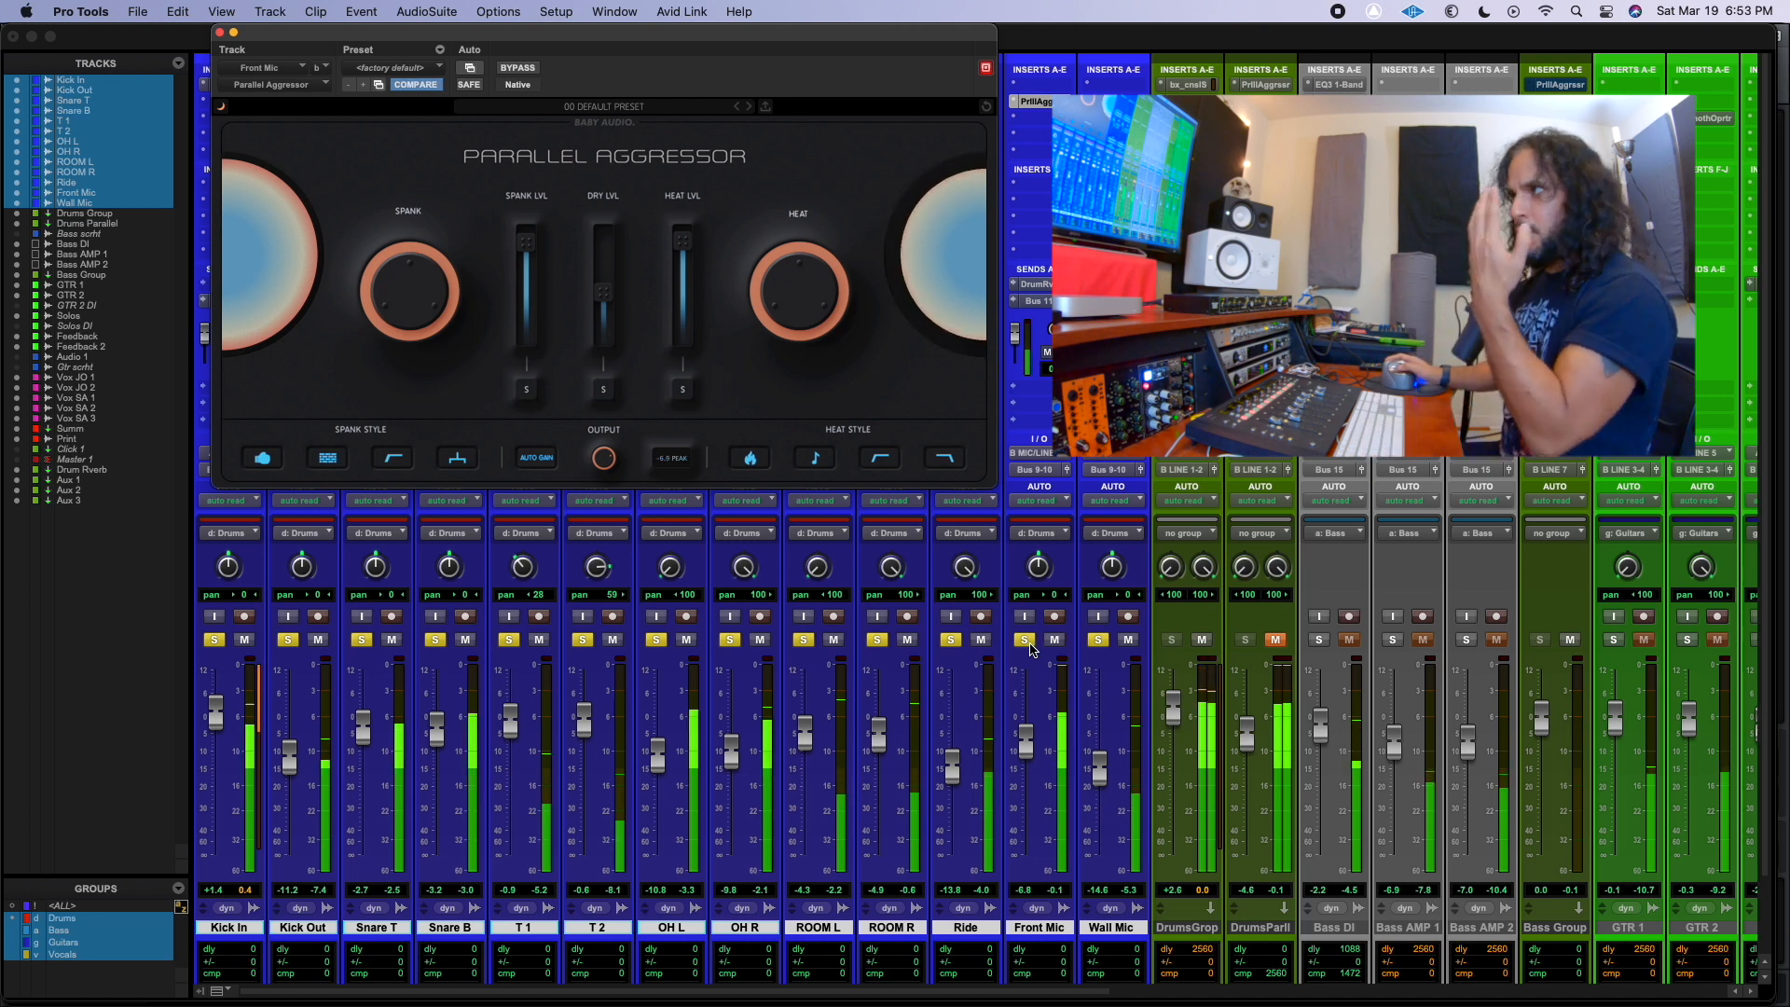
Clear the drum tracks' solos, reduce the Dry level in the Front Mic's plug-in, and set the Front Mic fader to -7.0 dB.
drag(606, 298, 602, 297)
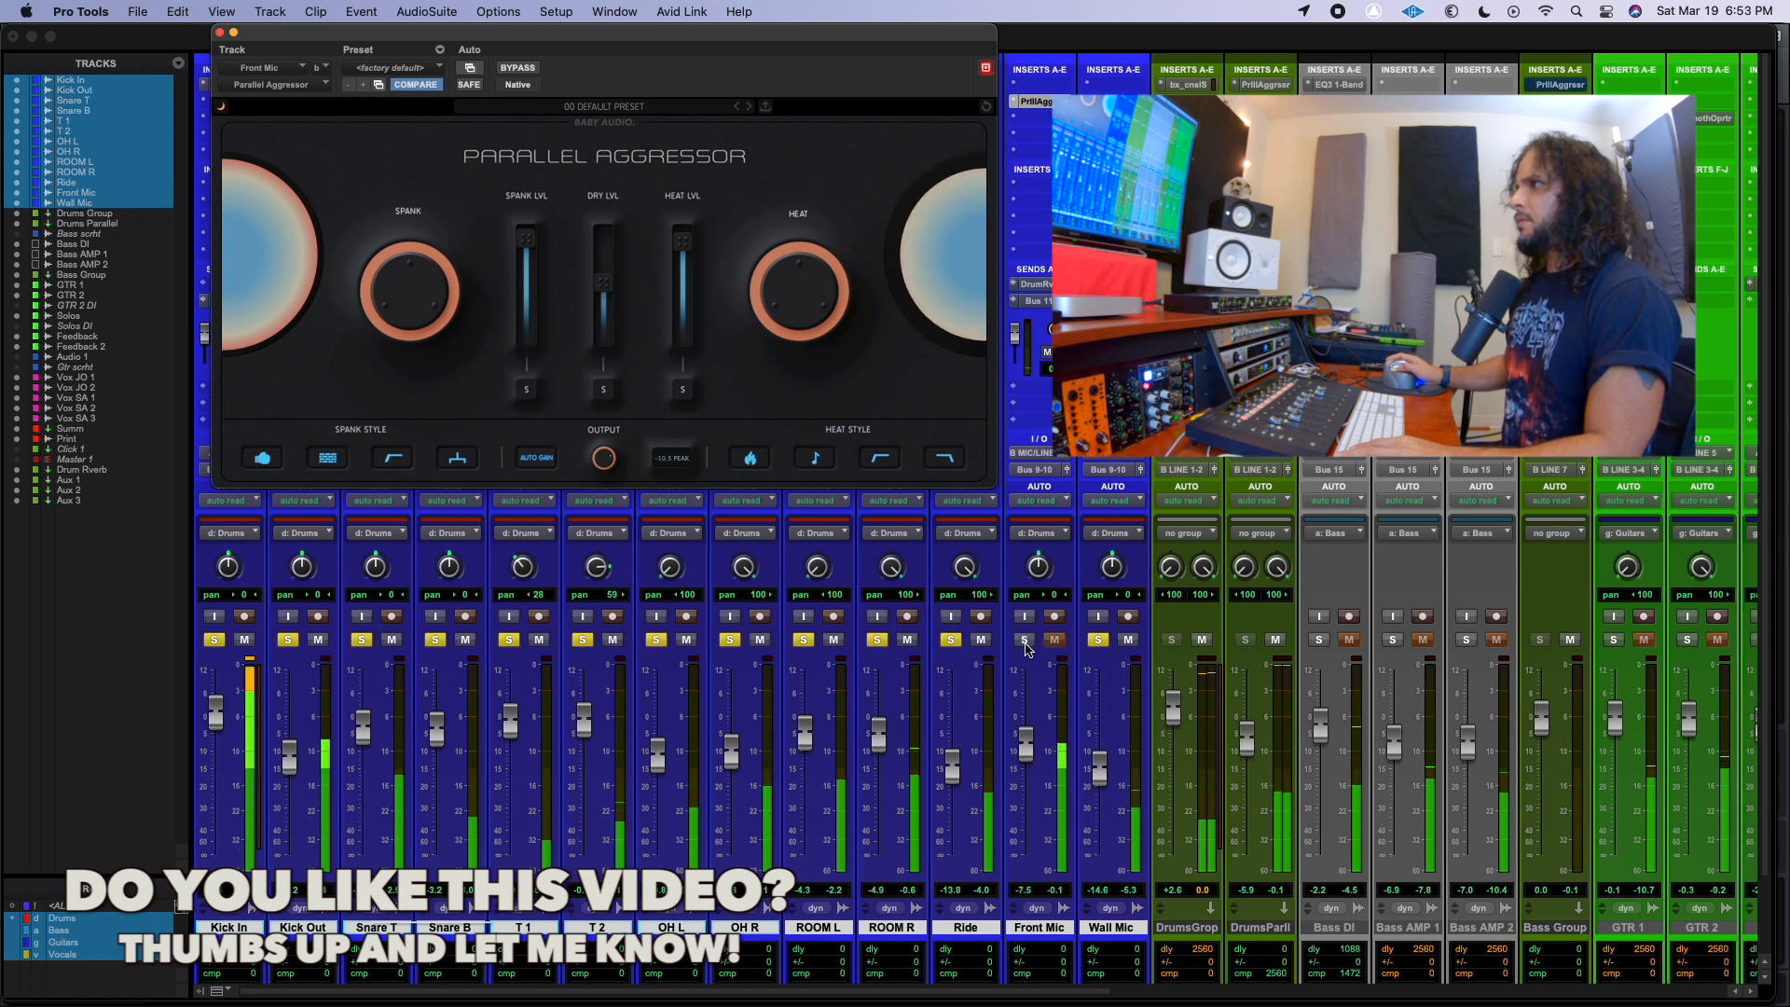
alt+click(1095, 639)
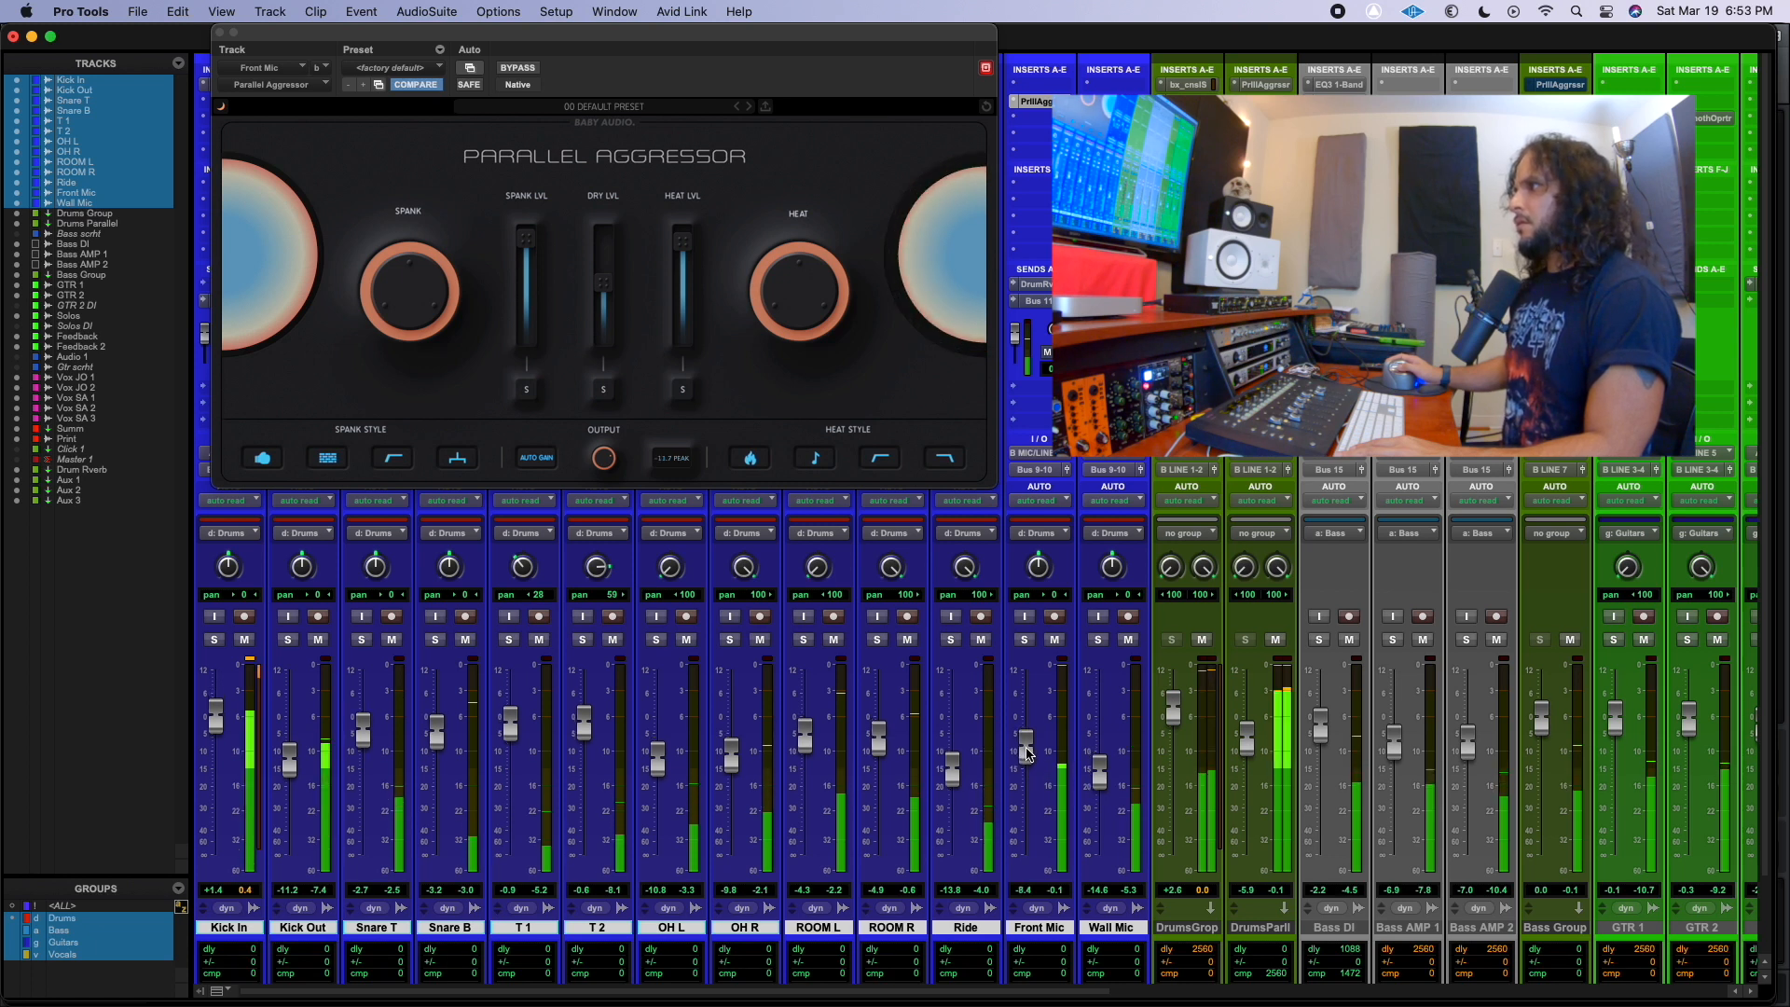
drag(1026, 749, 1028, 753)
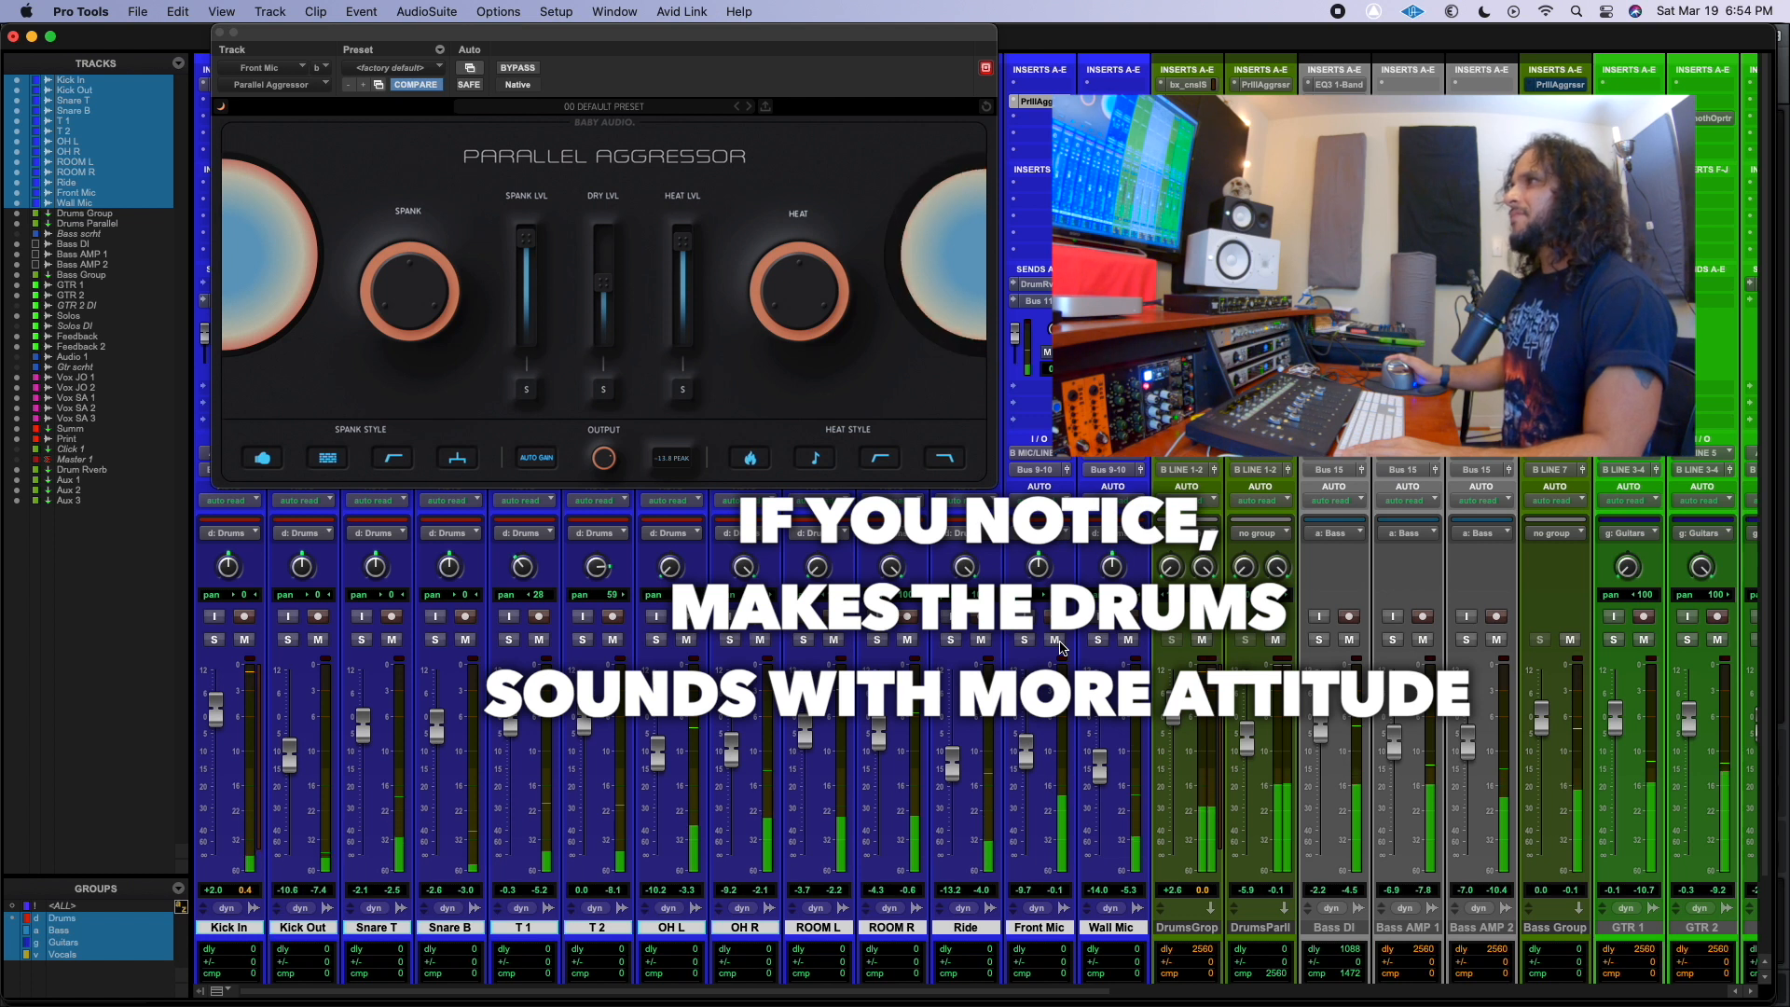
drag(594, 289, 602, 311)
drag(1023, 752, 1025, 742)
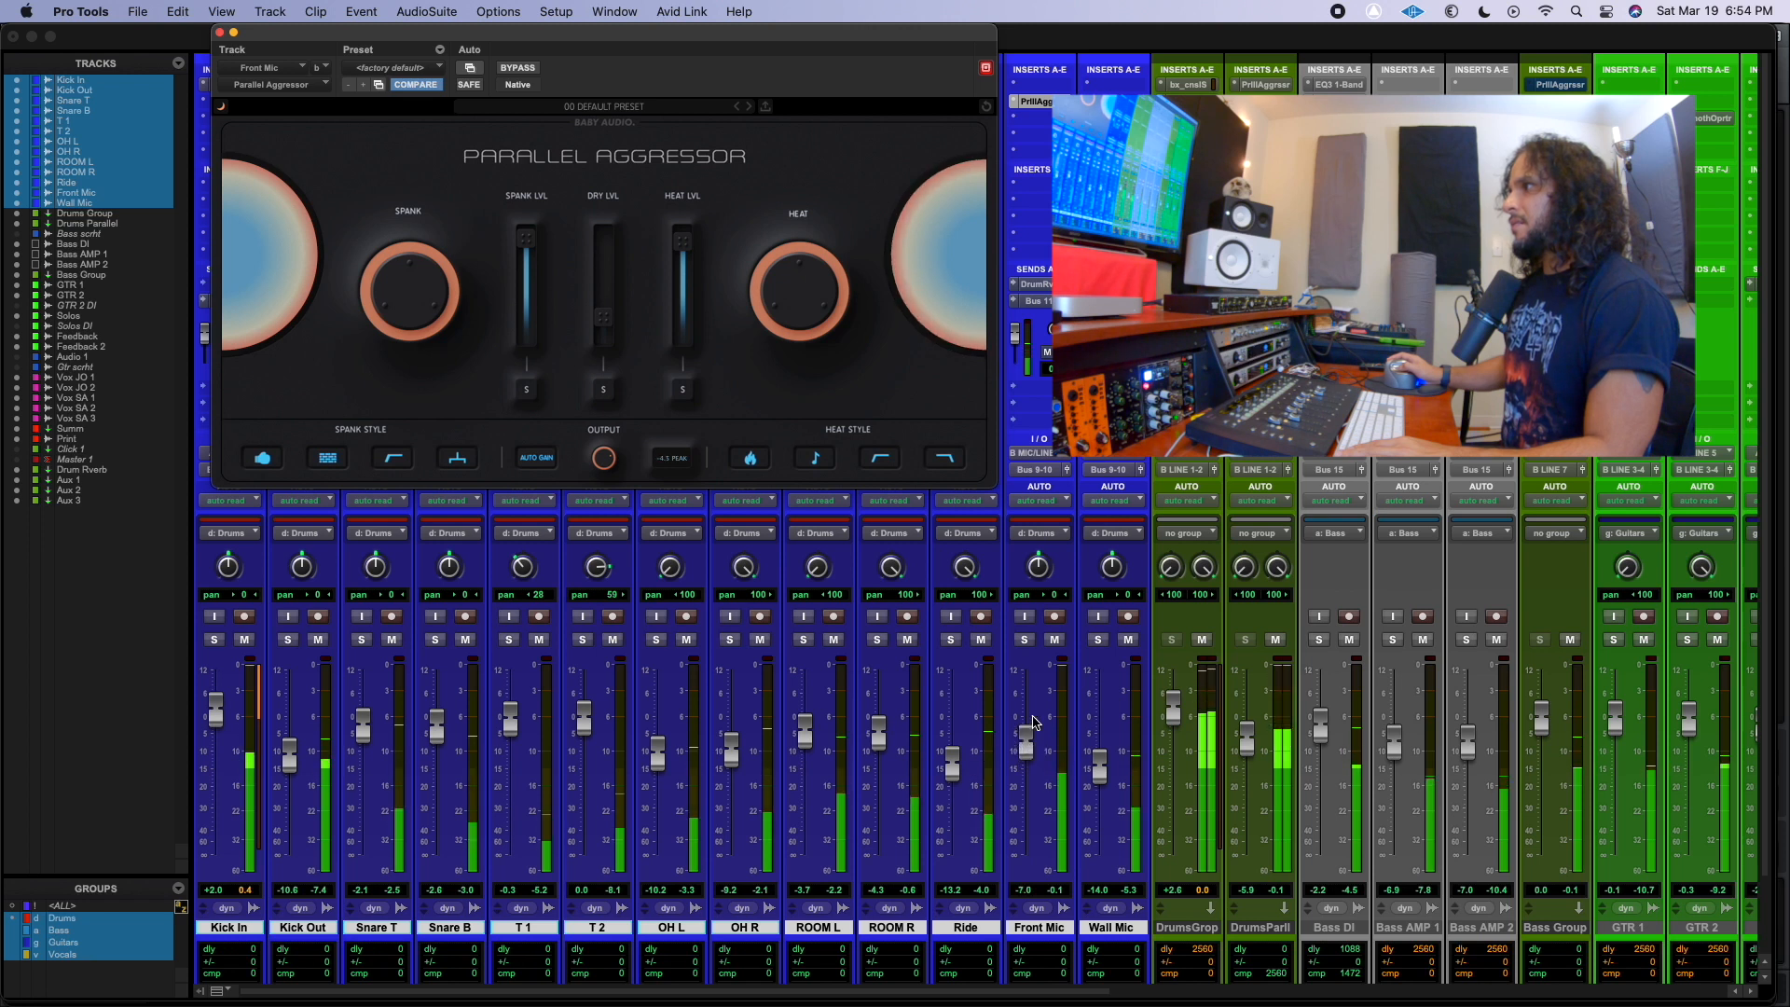
Compare the full mix with the Front Mic and Drums Parallel tracks muted and unmuted, leaving both unmuted.
click(1055, 640)
click(1054, 640)
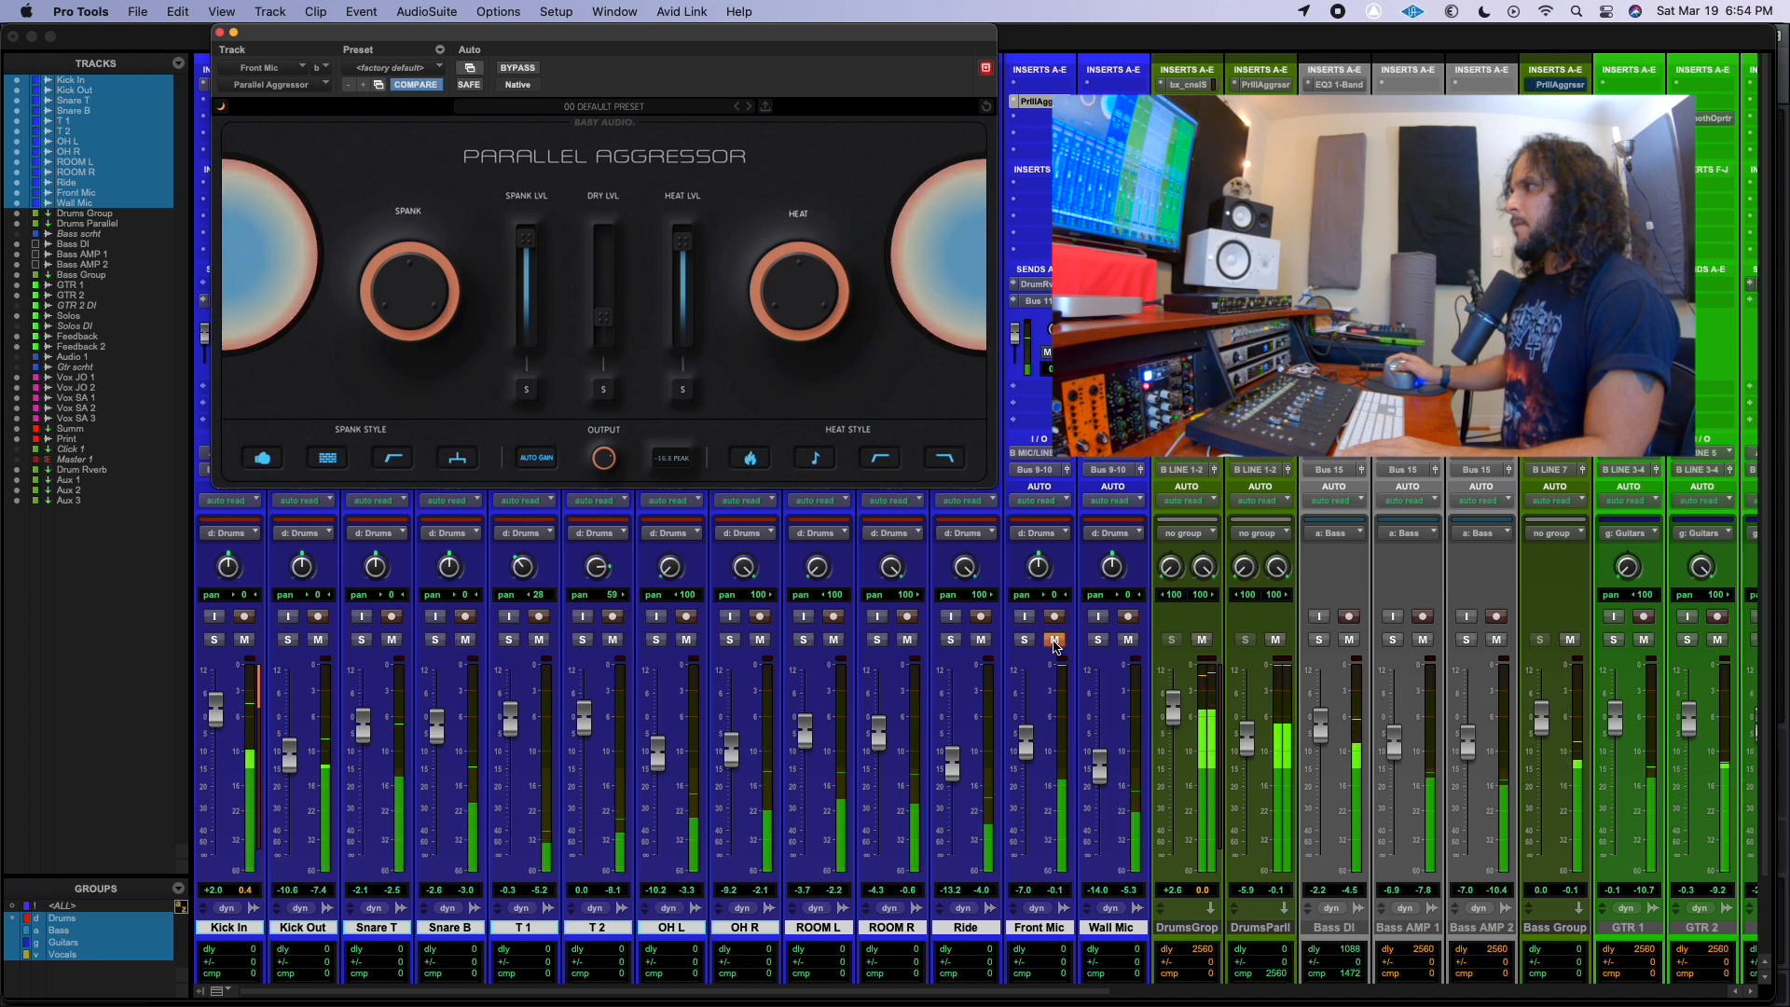
click(1278, 642)
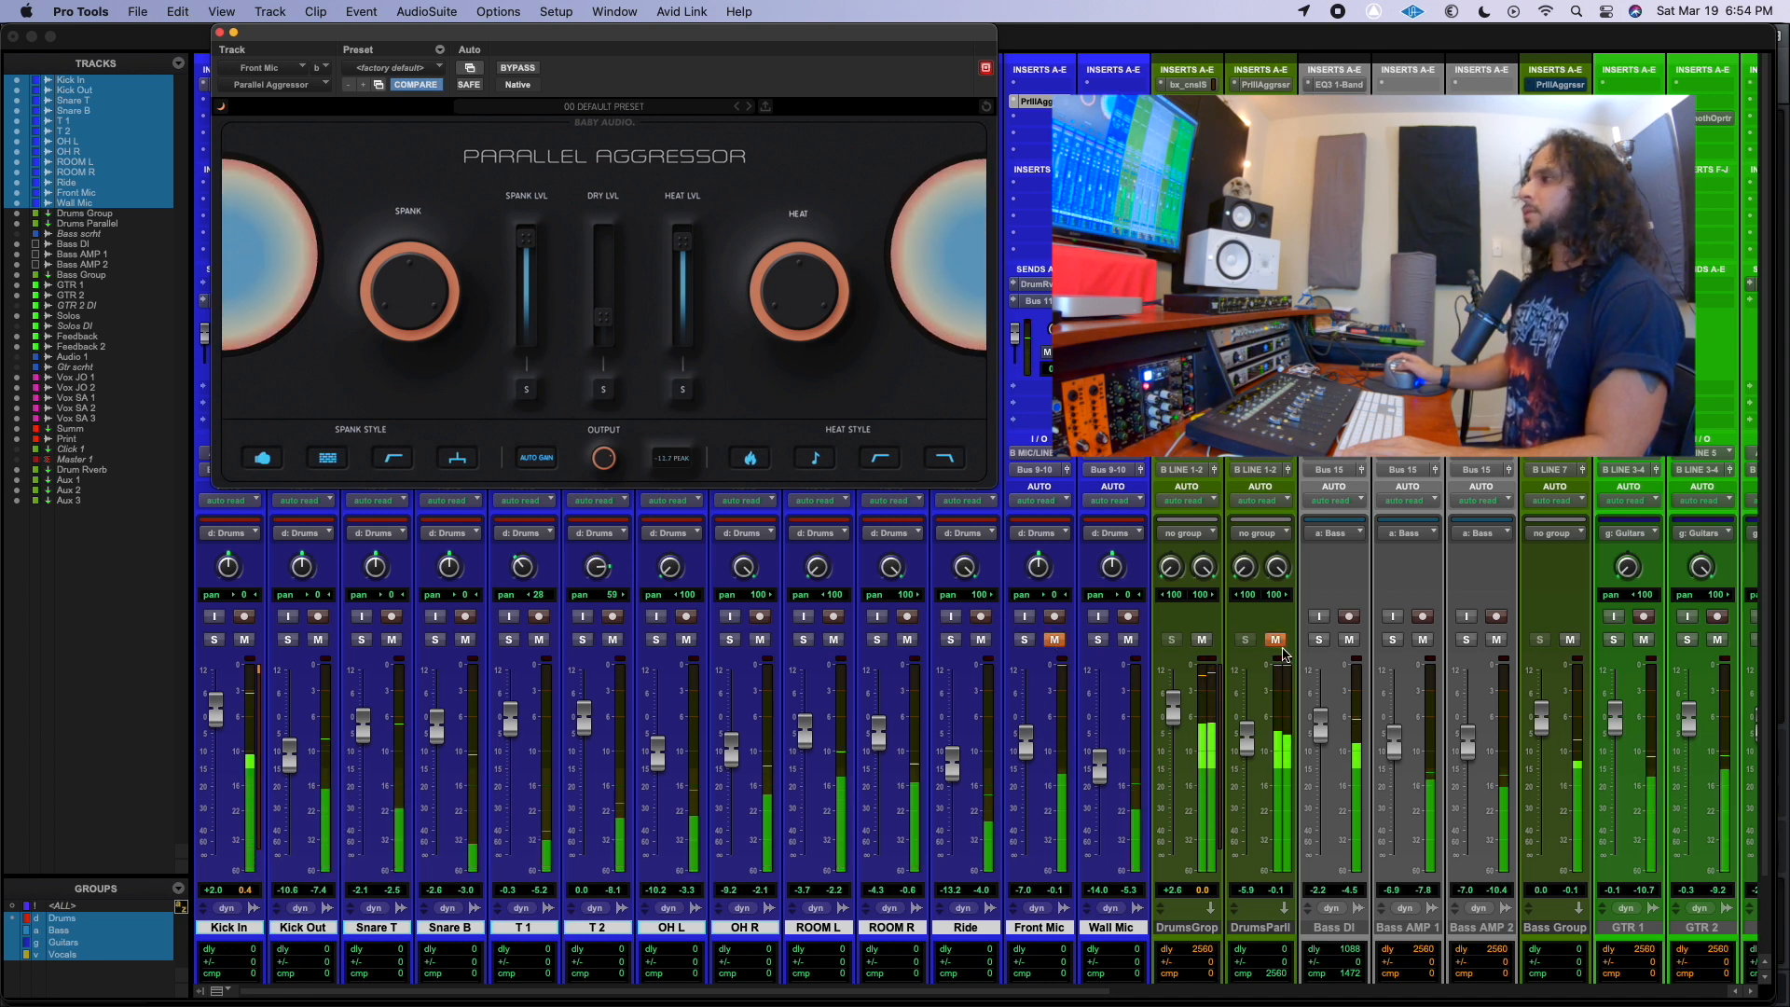
click(1053, 641)
click(1277, 641)
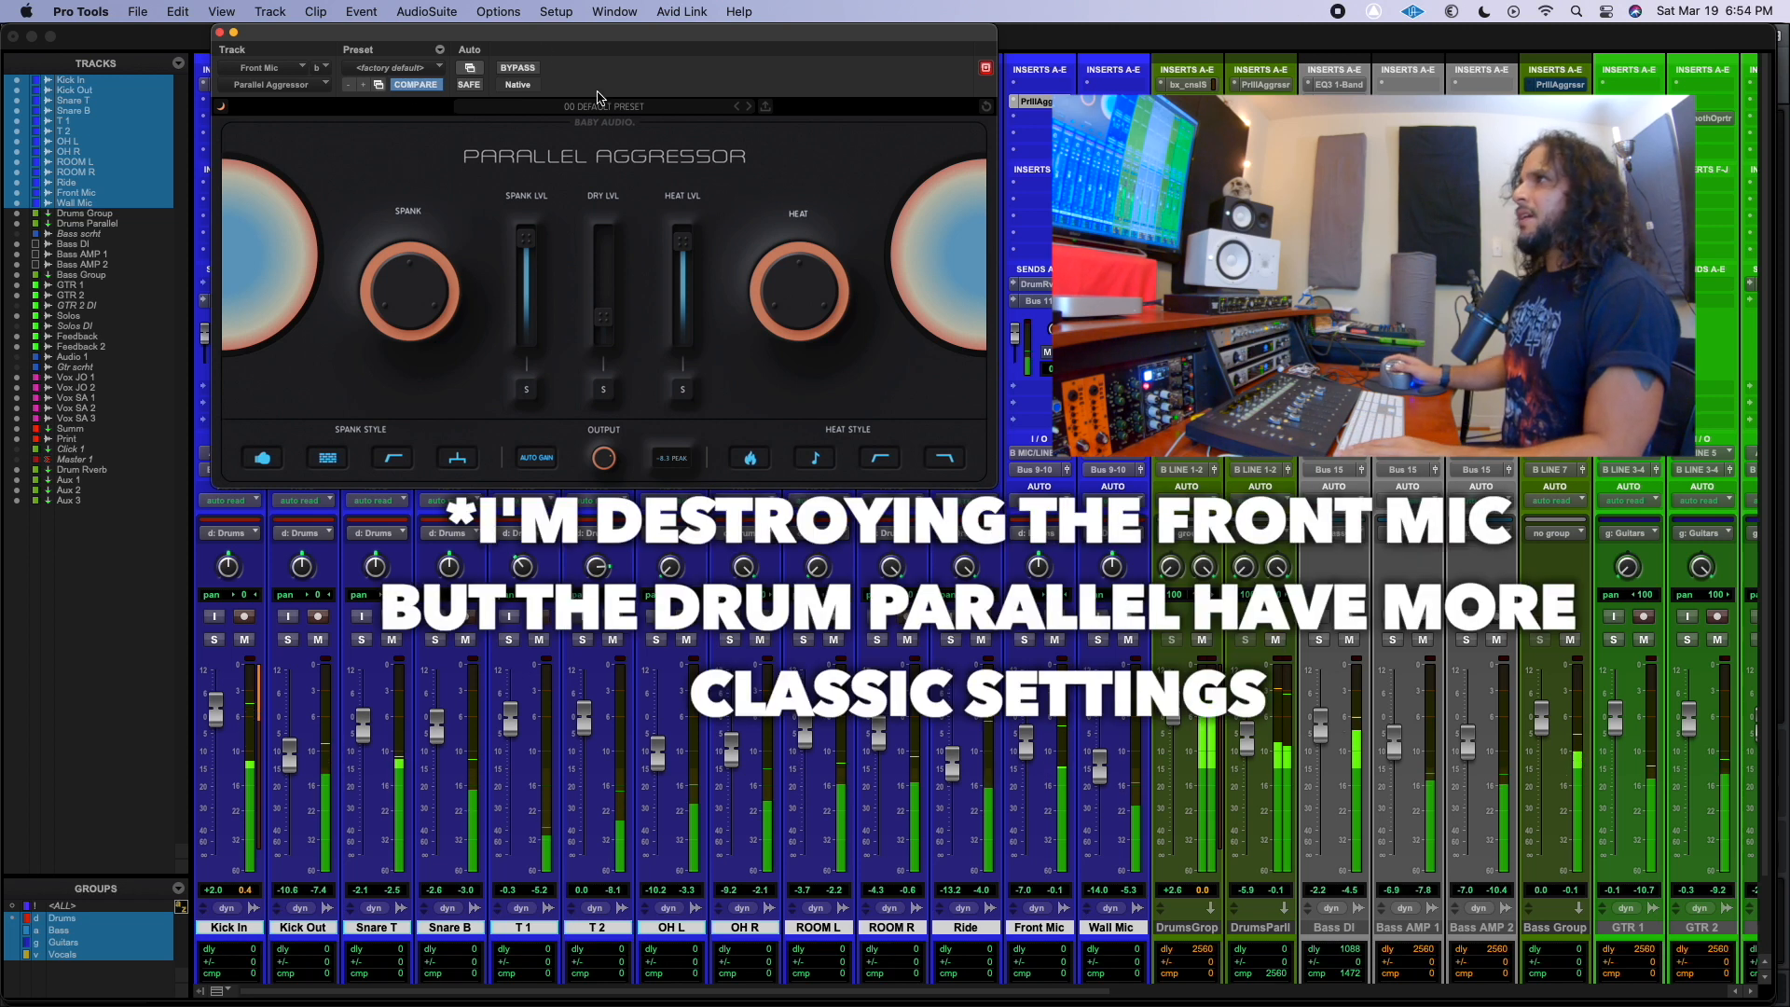
Move the Front Mic's plug-in window aside and open the Parallel Aggressor on the Drums Parallel track.
drag(560, 31, 473, 32)
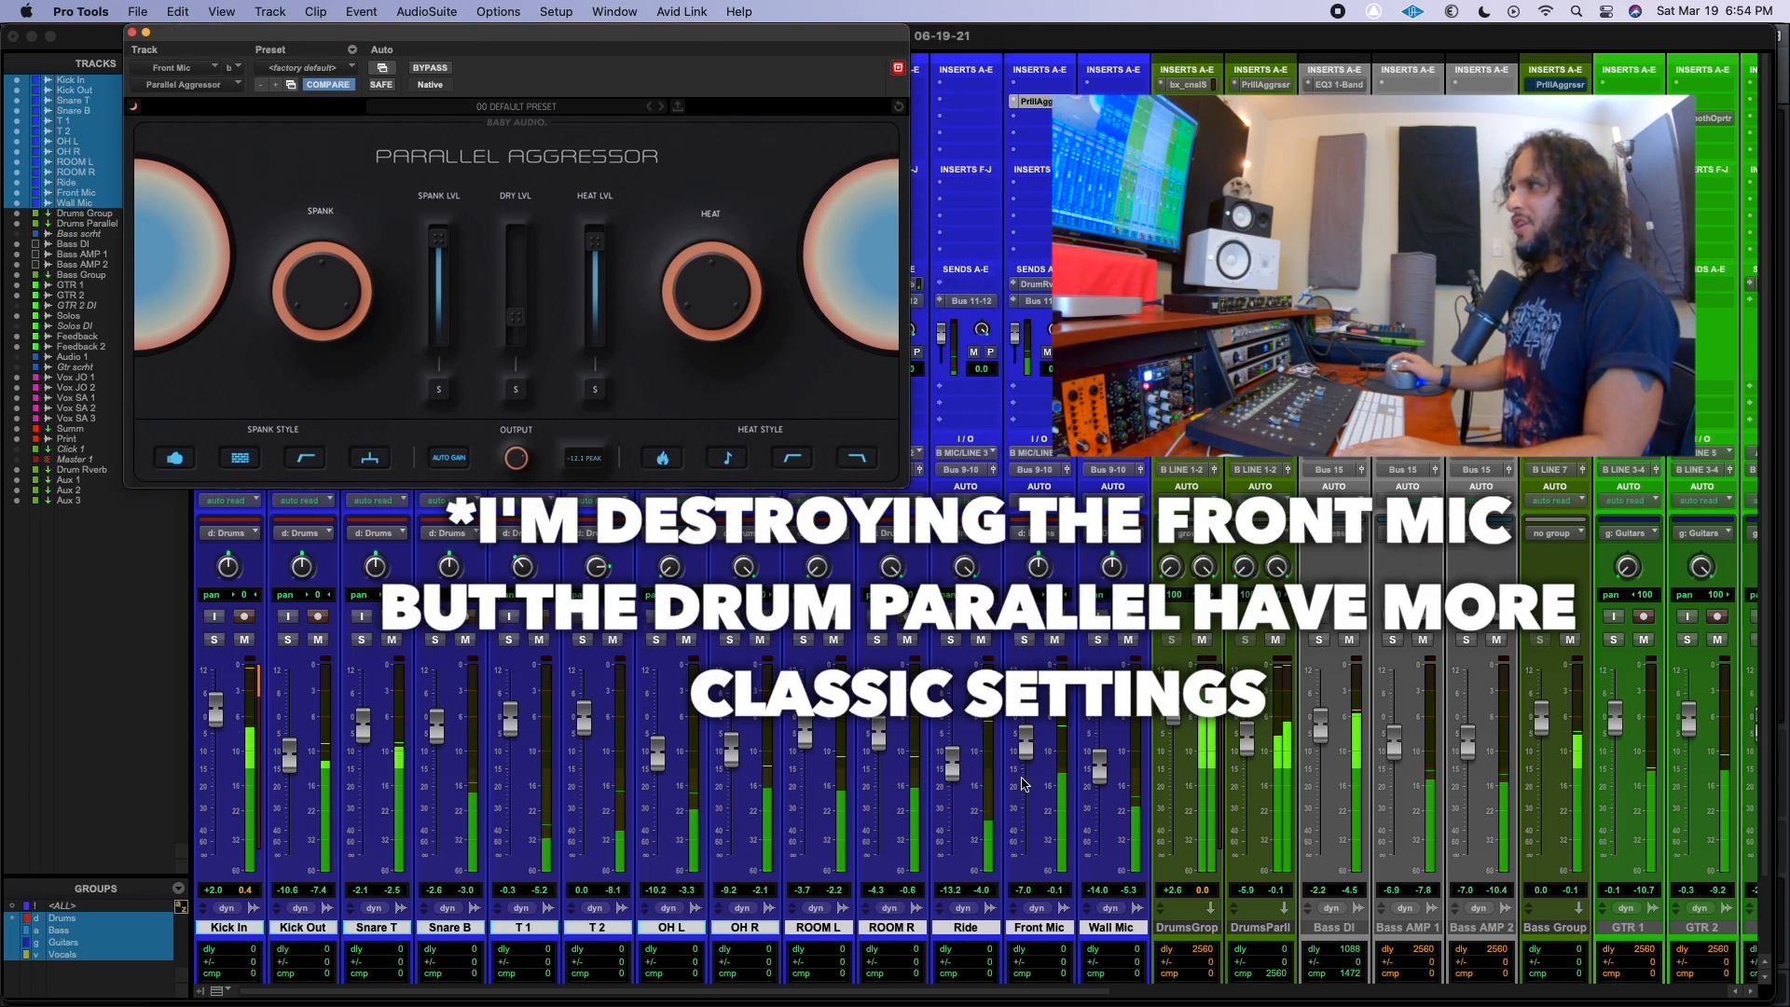
click(1240, 86)
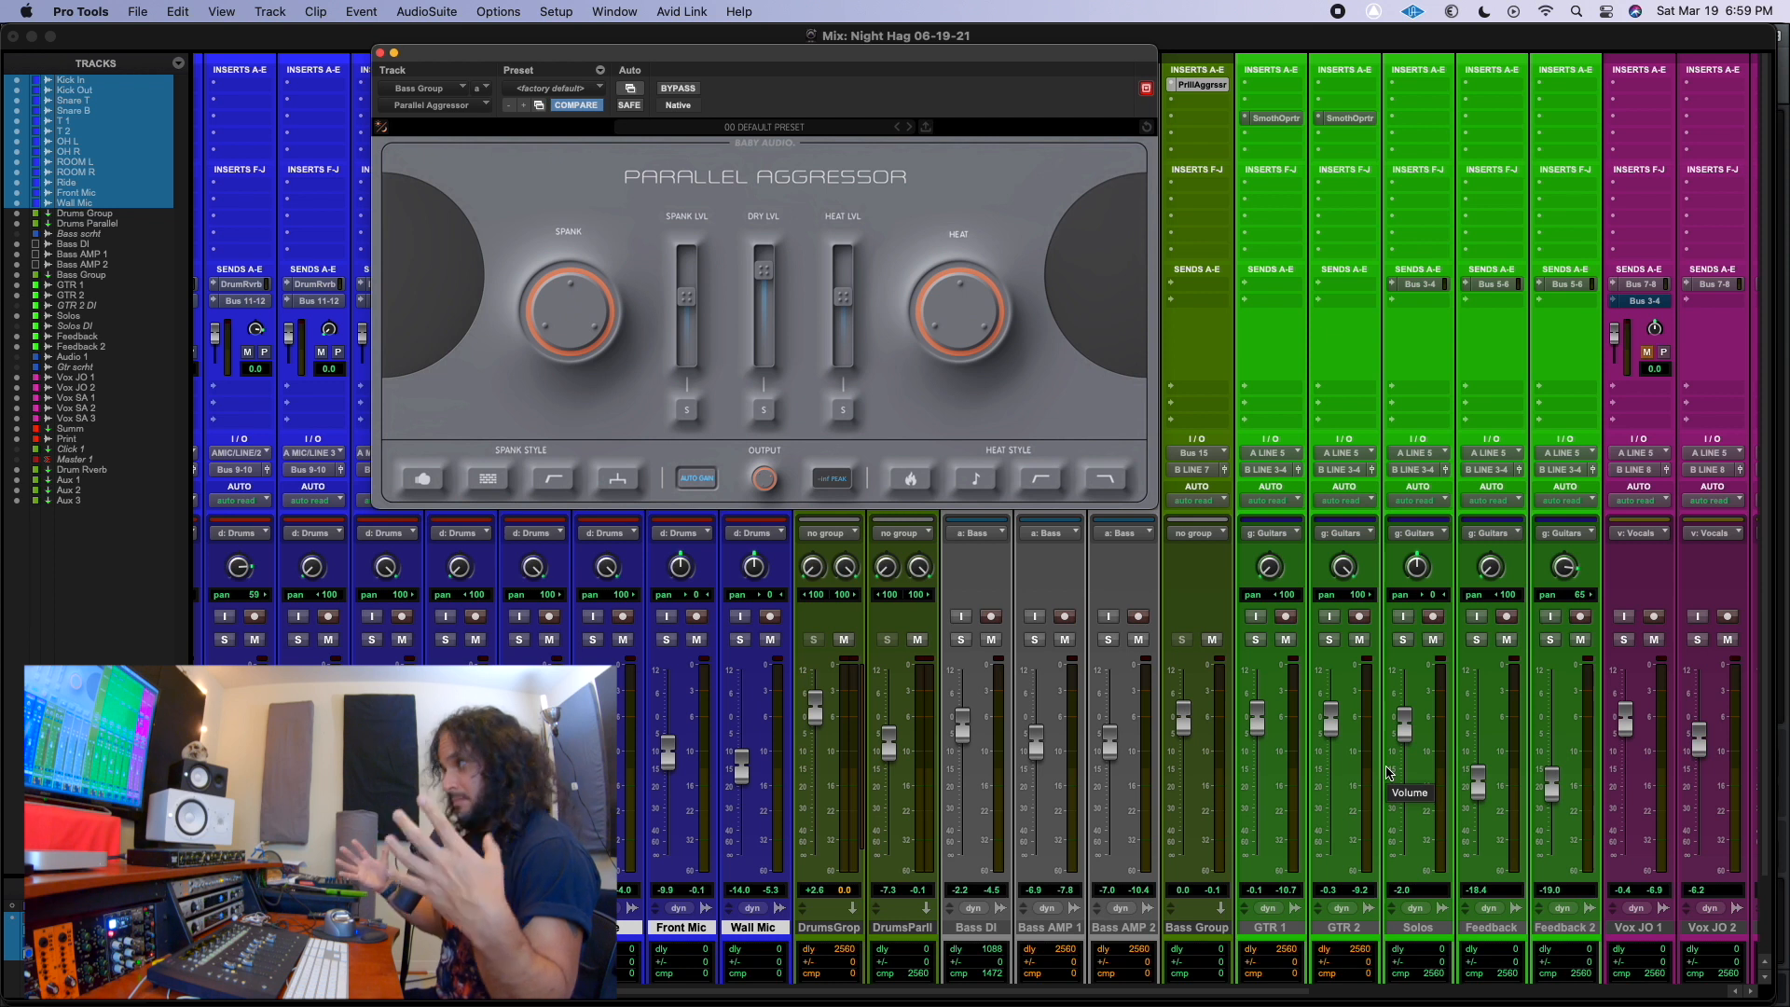
scroll(1597, 741, right, 3)
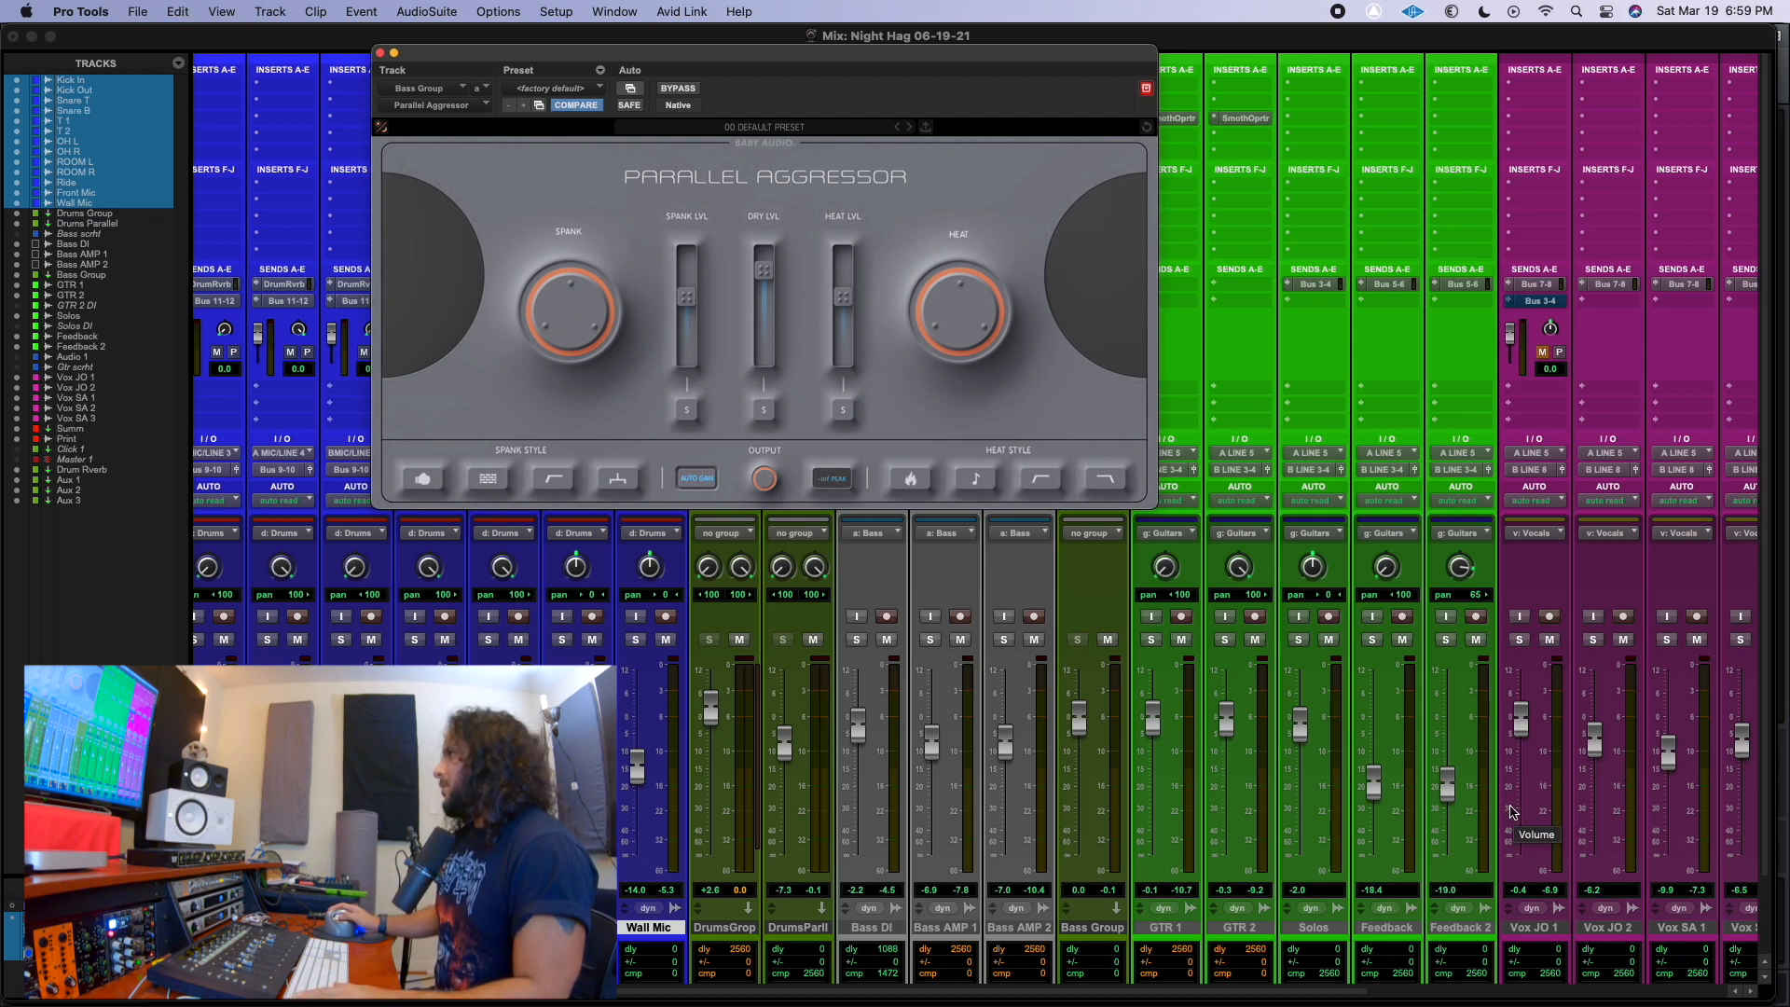
scroll(1530, 820, right, 2)
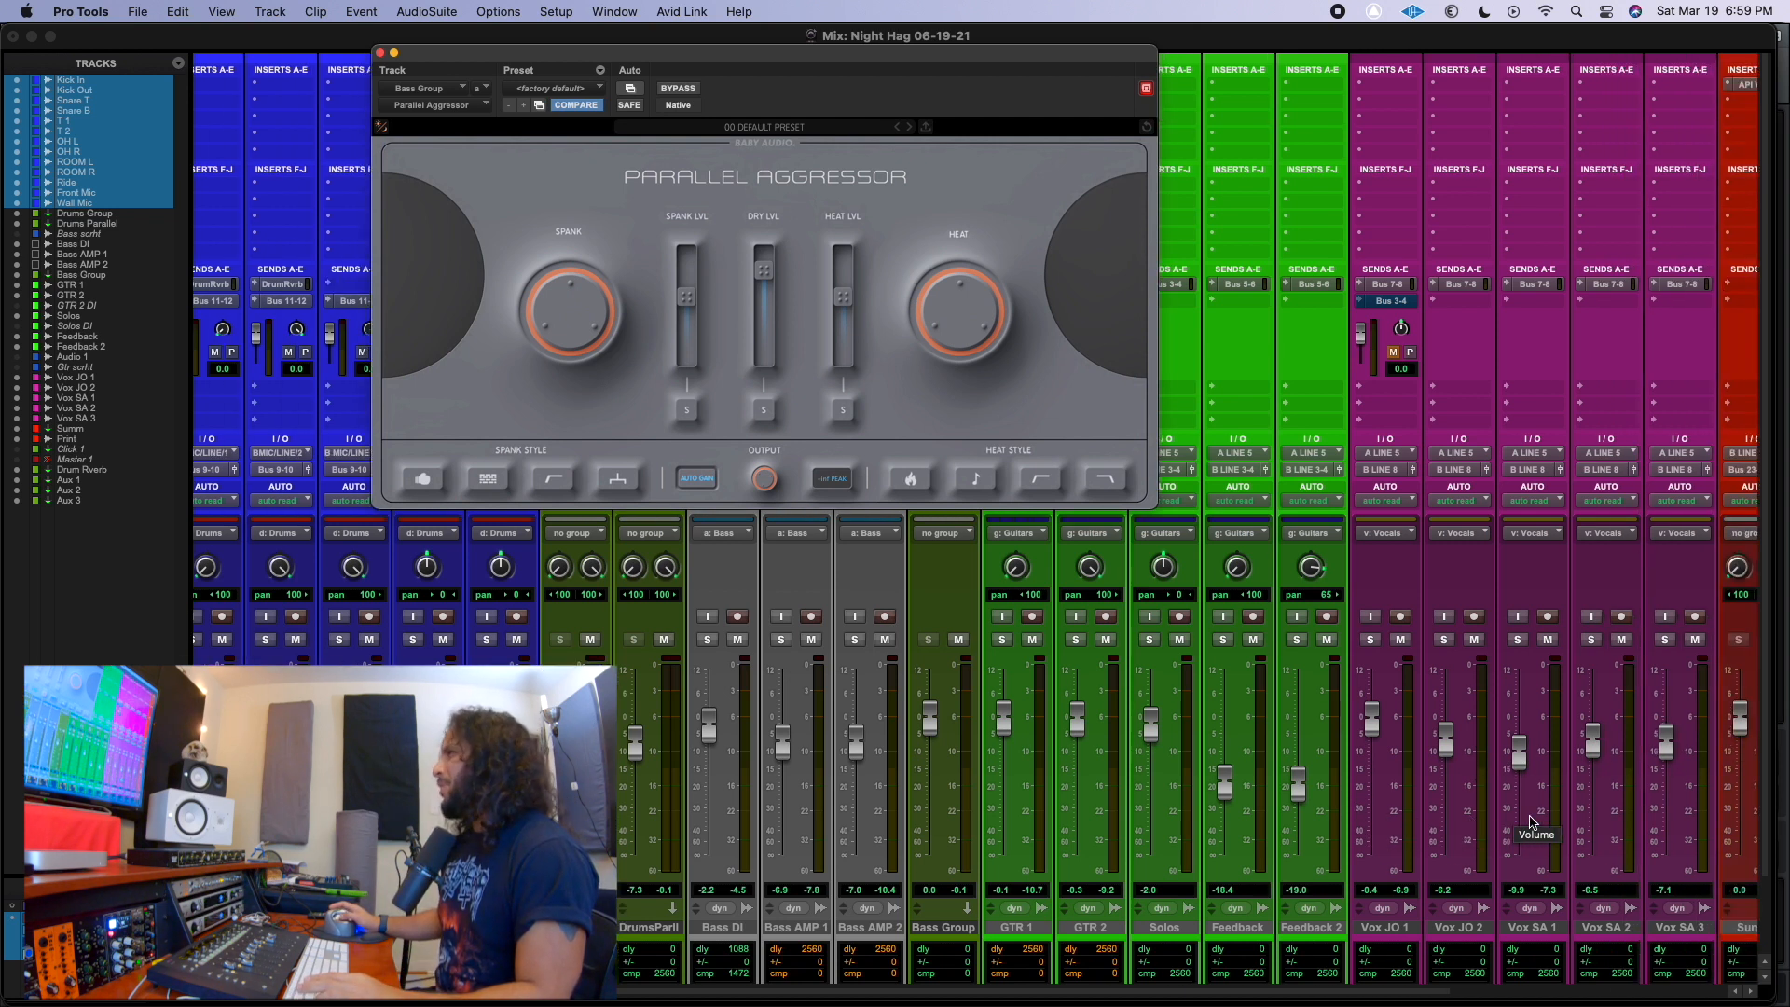
scroll(1530, 820, left, 4)
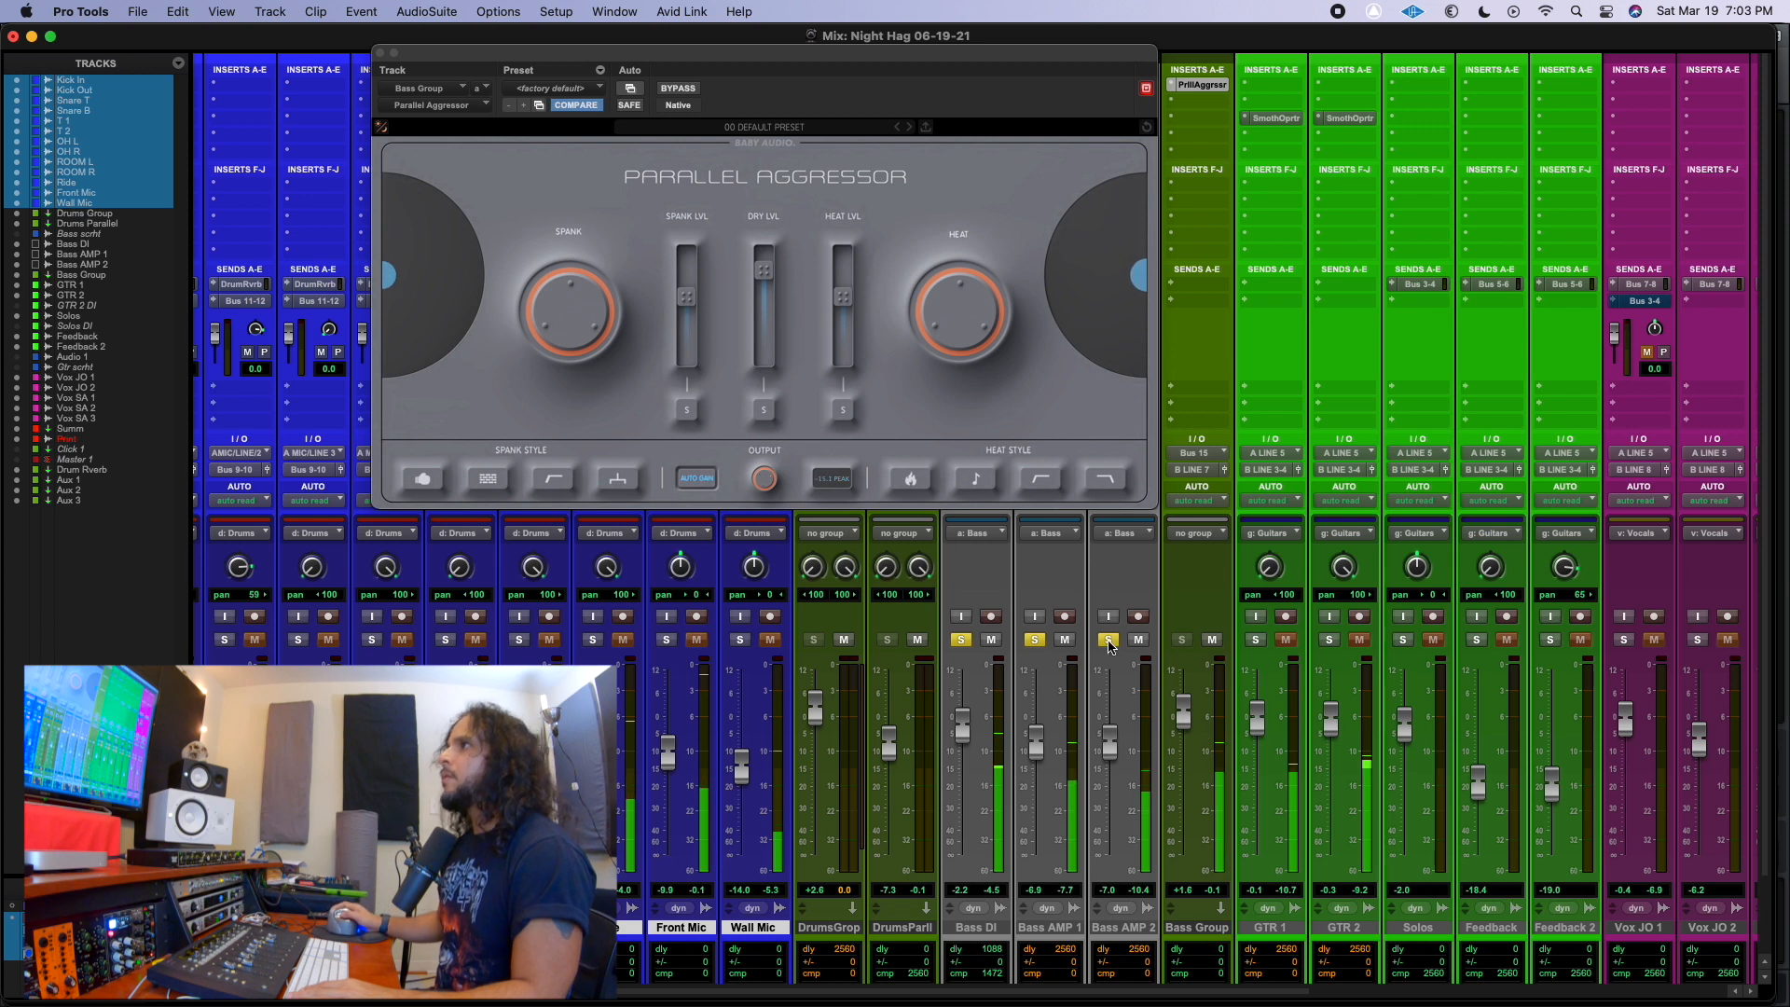
In the Bass Group's Parallel Aggressor, pull the Dry and Heat levels fully down and raise the Spank level and amount.
drag(763, 280, 772, 354)
drag(856, 306, 856, 359)
drag(691, 303, 586, 230)
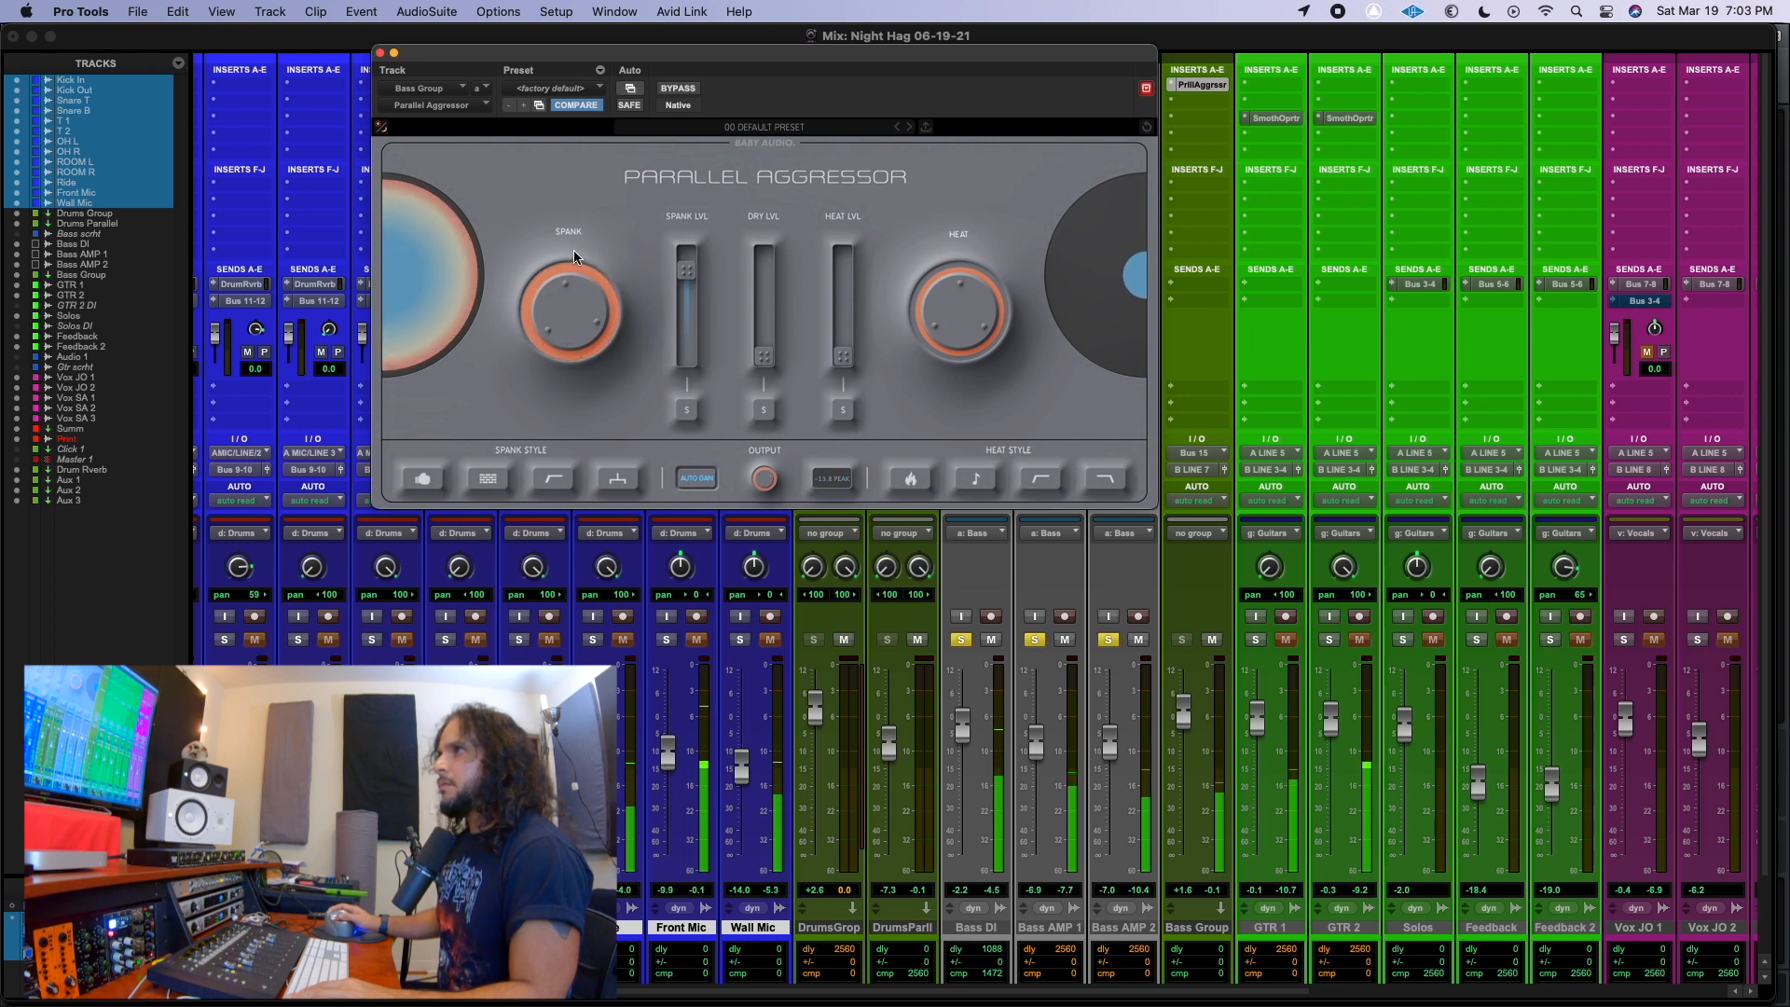
Enable the first three Spank styles in the Bass Group's Parallel Aggressor.
click(560, 477)
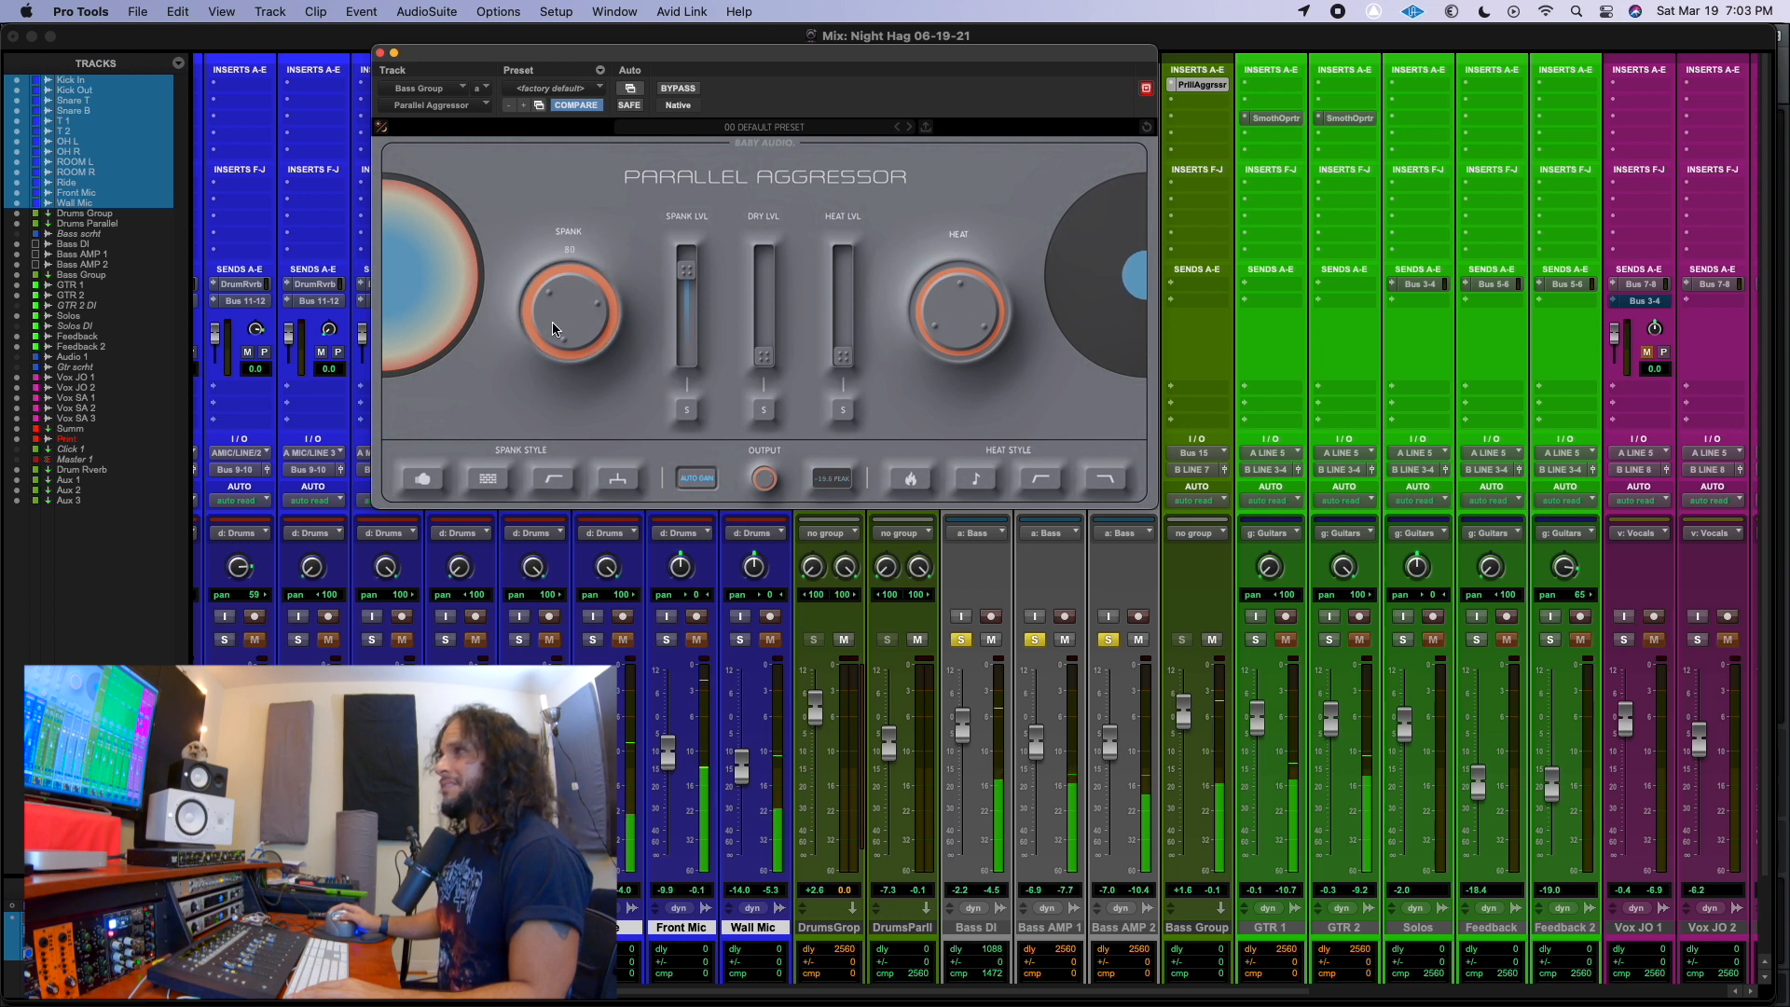
click(421, 479)
click(487, 478)
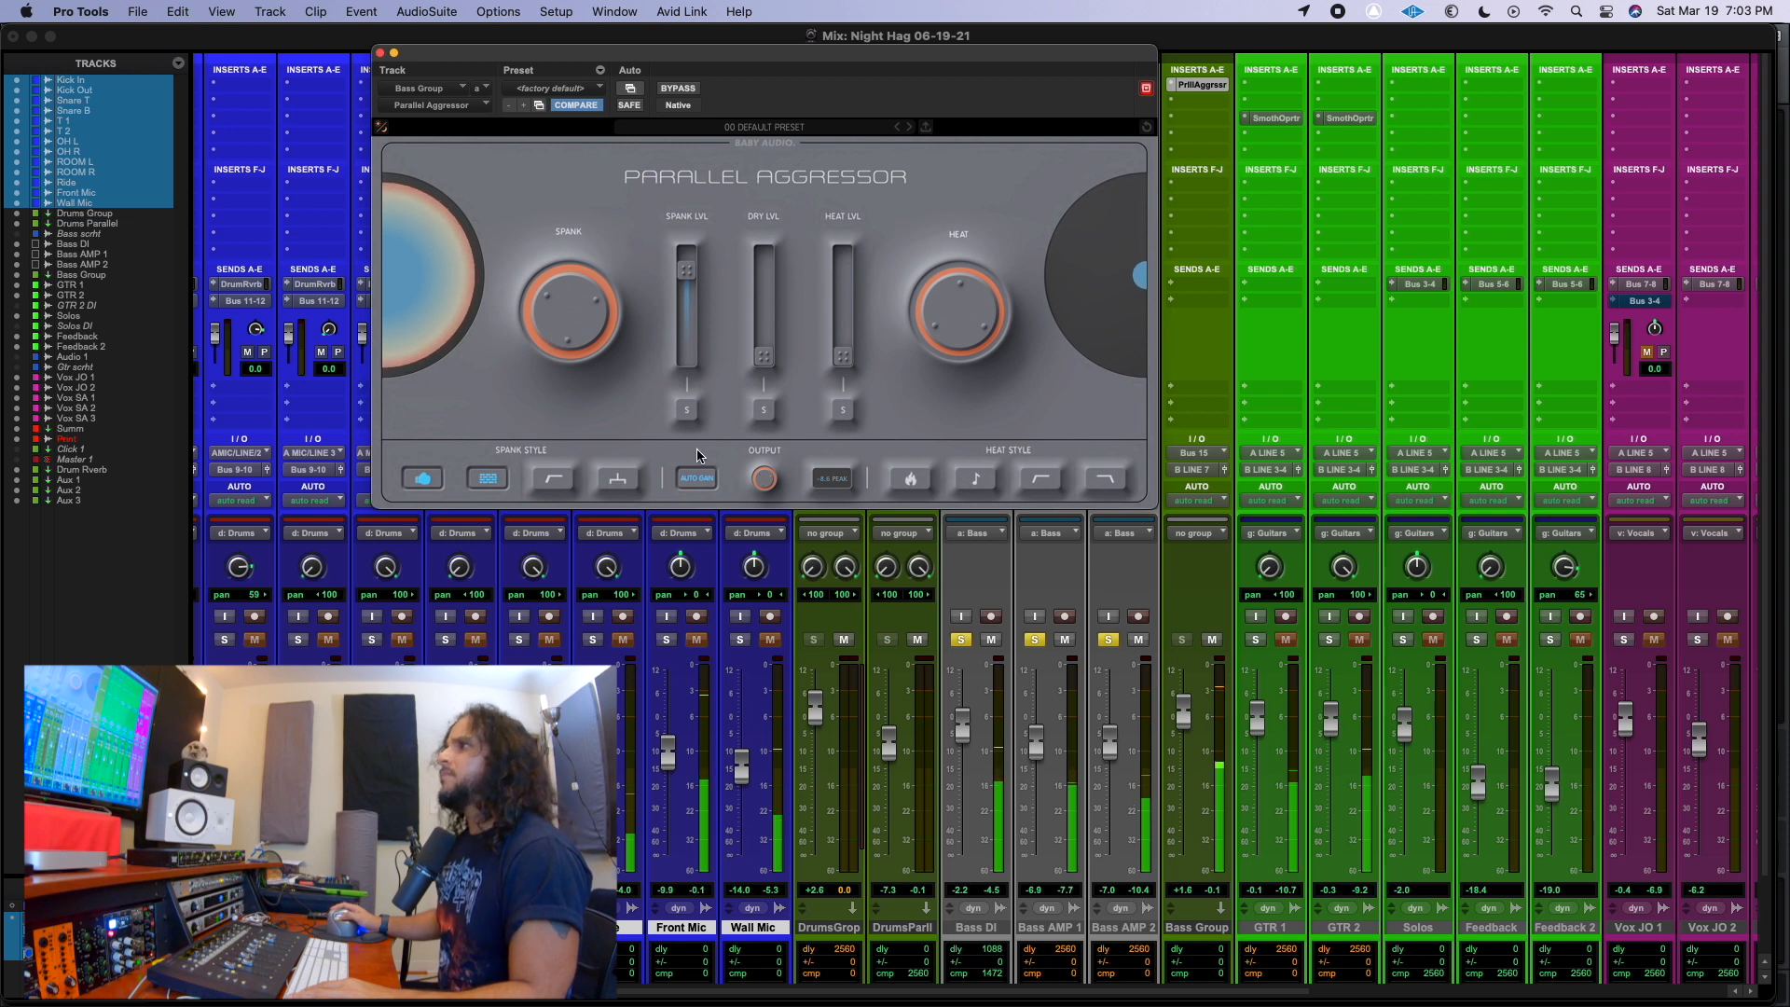
click(553, 479)
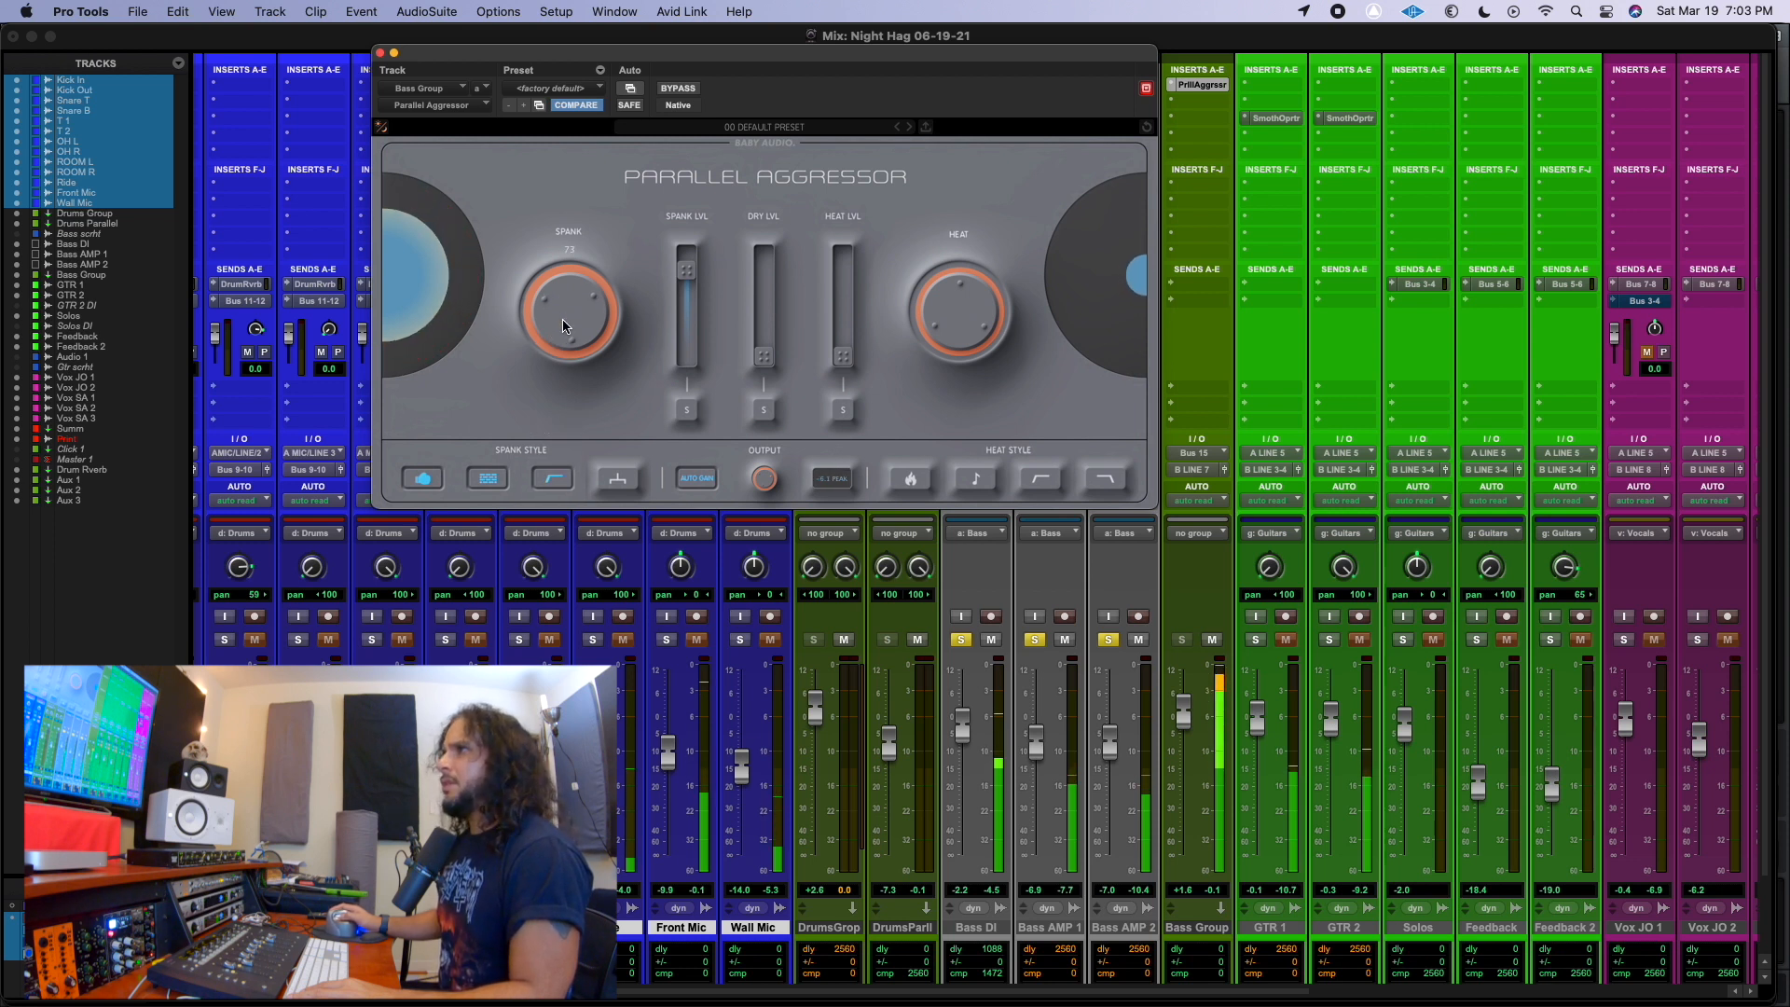
Raise the Bass Group plug-in's Spank amount, lower its output level, and bypass the plug-in for comparison.
drag(563, 340, 572, 283)
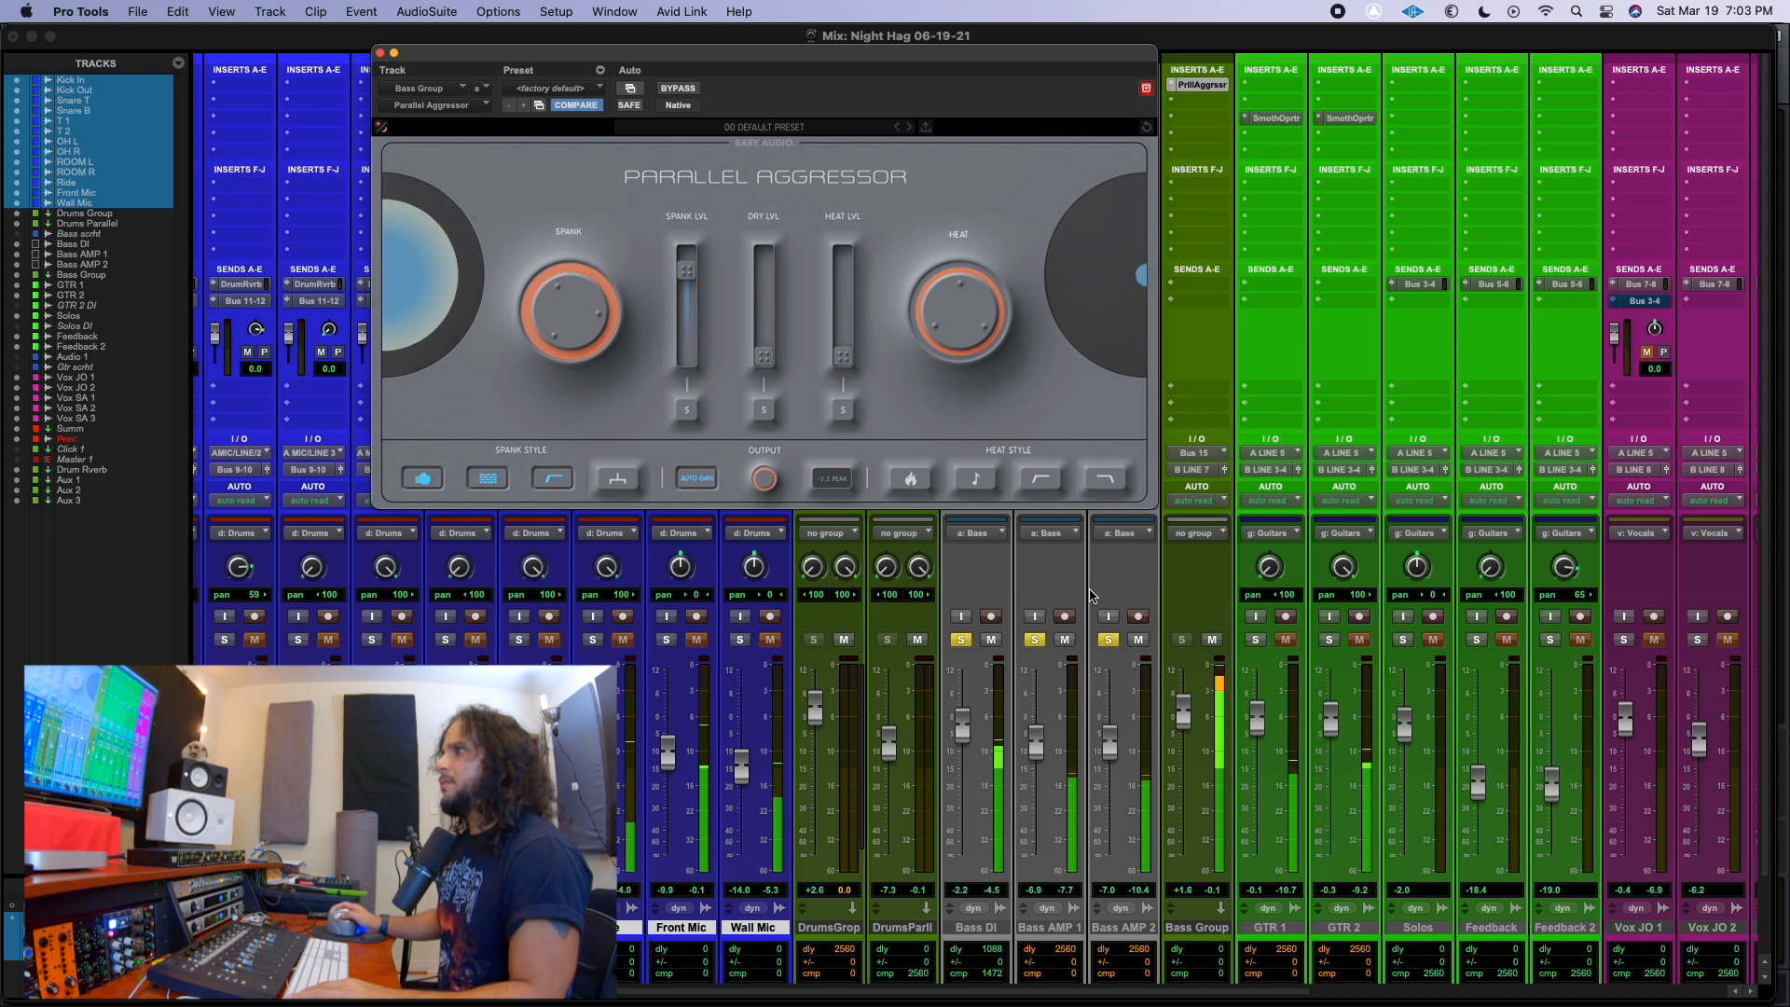
drag(766, 479, 764, 525)
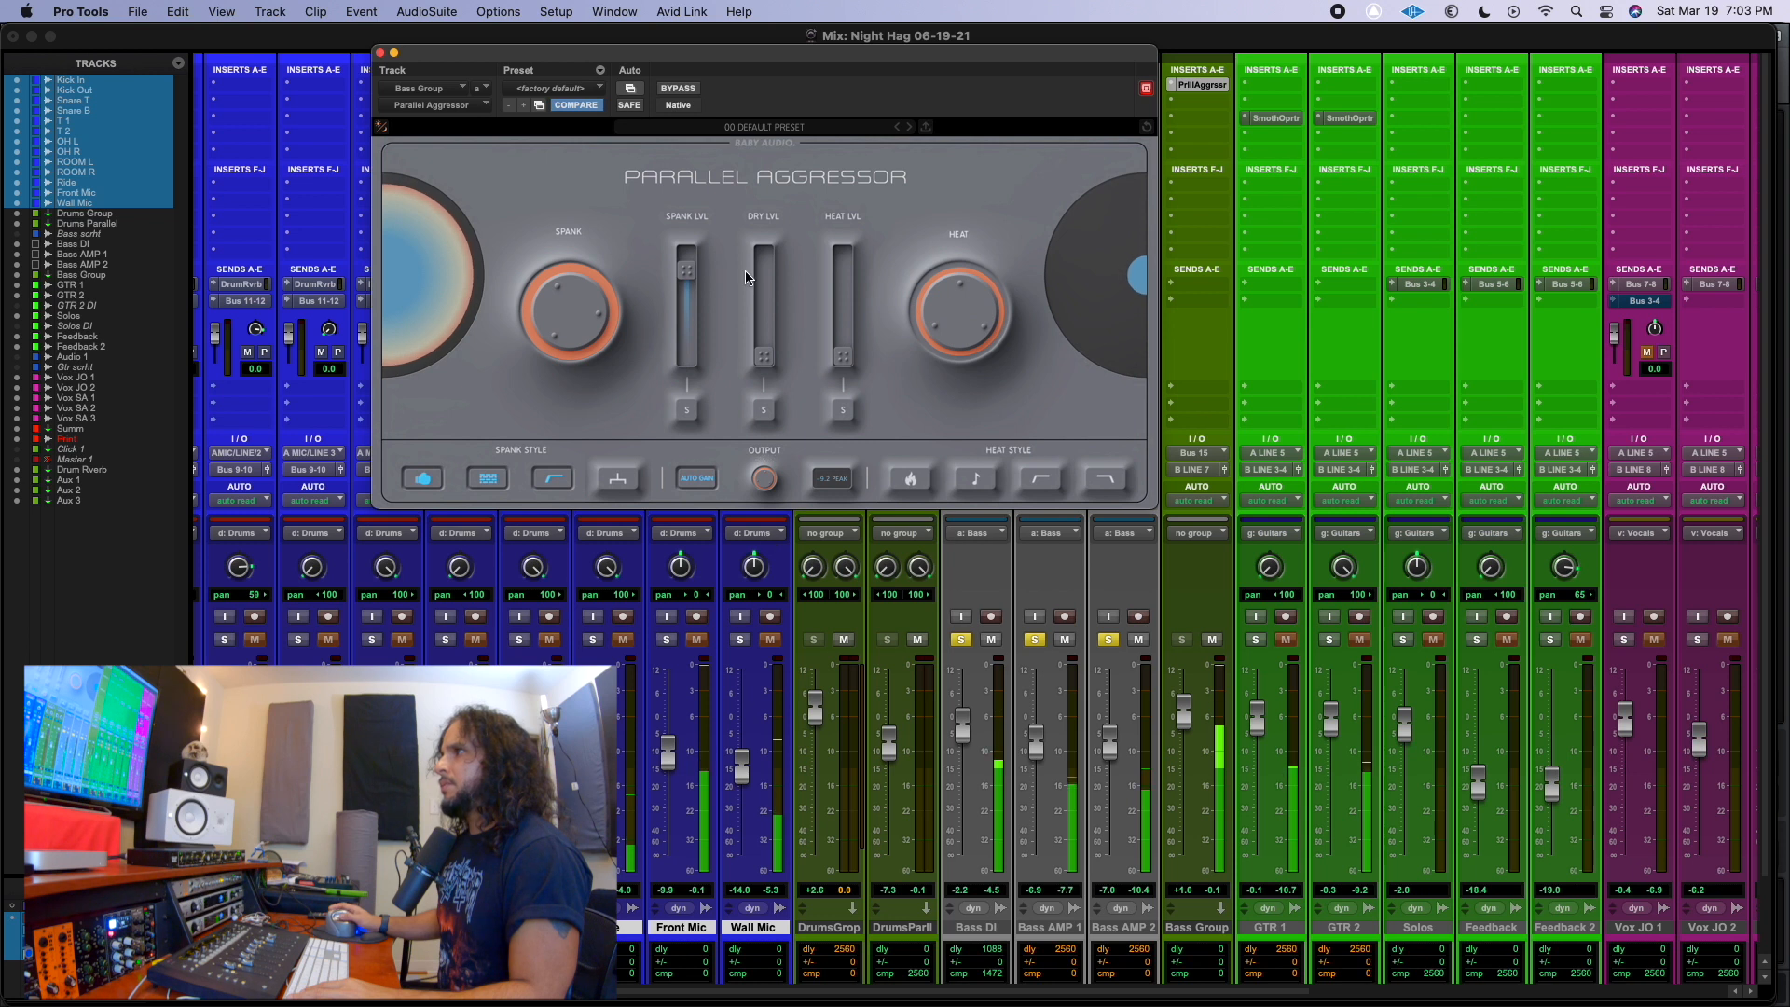
click(771, 146)
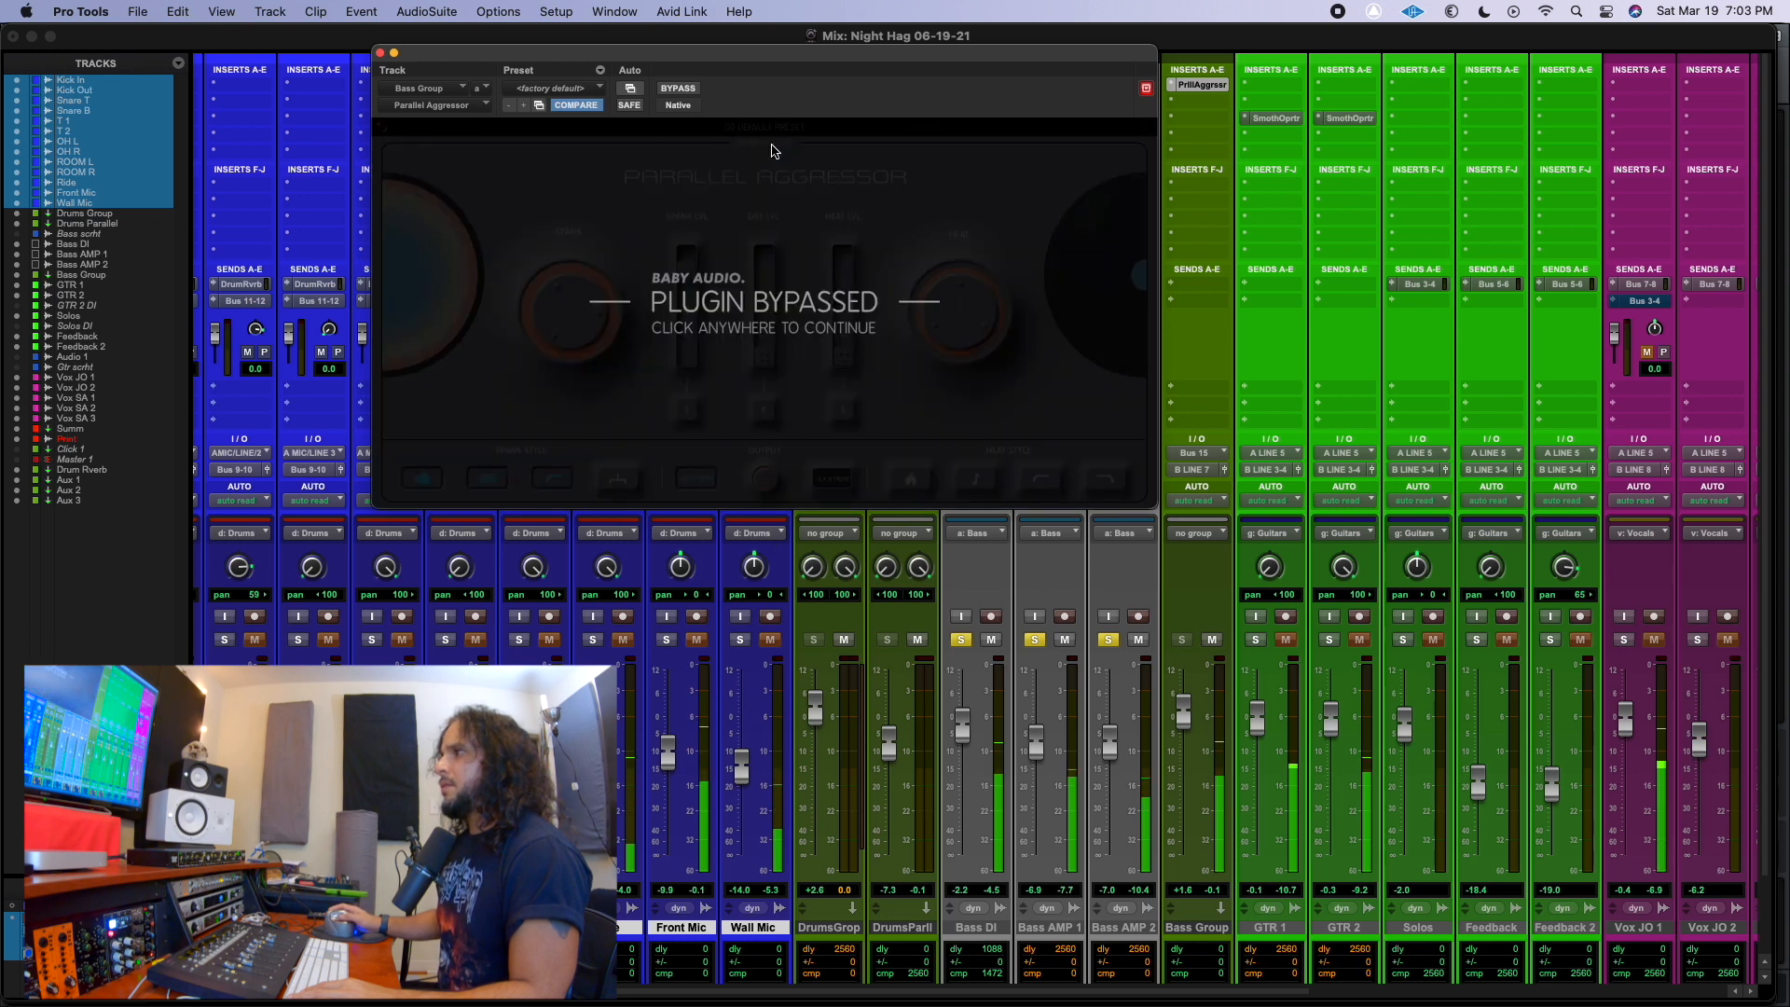
Compare the Bass Group with its Parallel Aggressor bypassed and active, leaving the plug-in enabled.
click(772, 150)
mouse_move(769, 483)
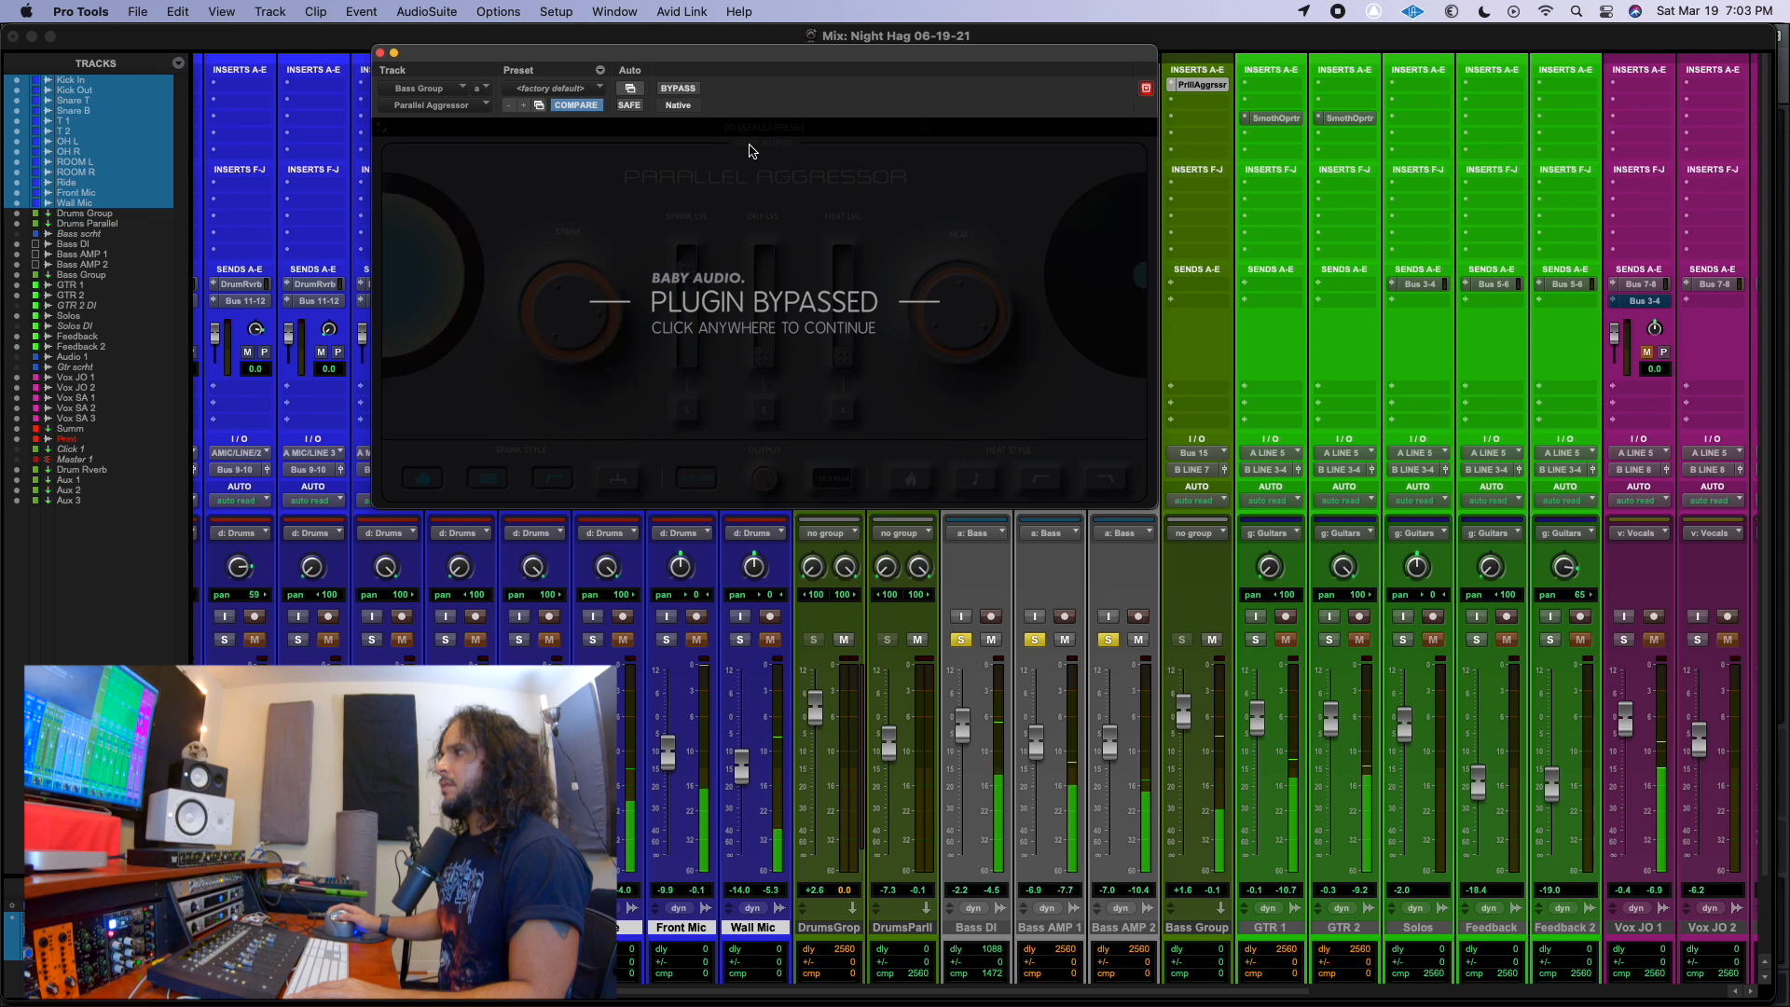
click(752, 150)
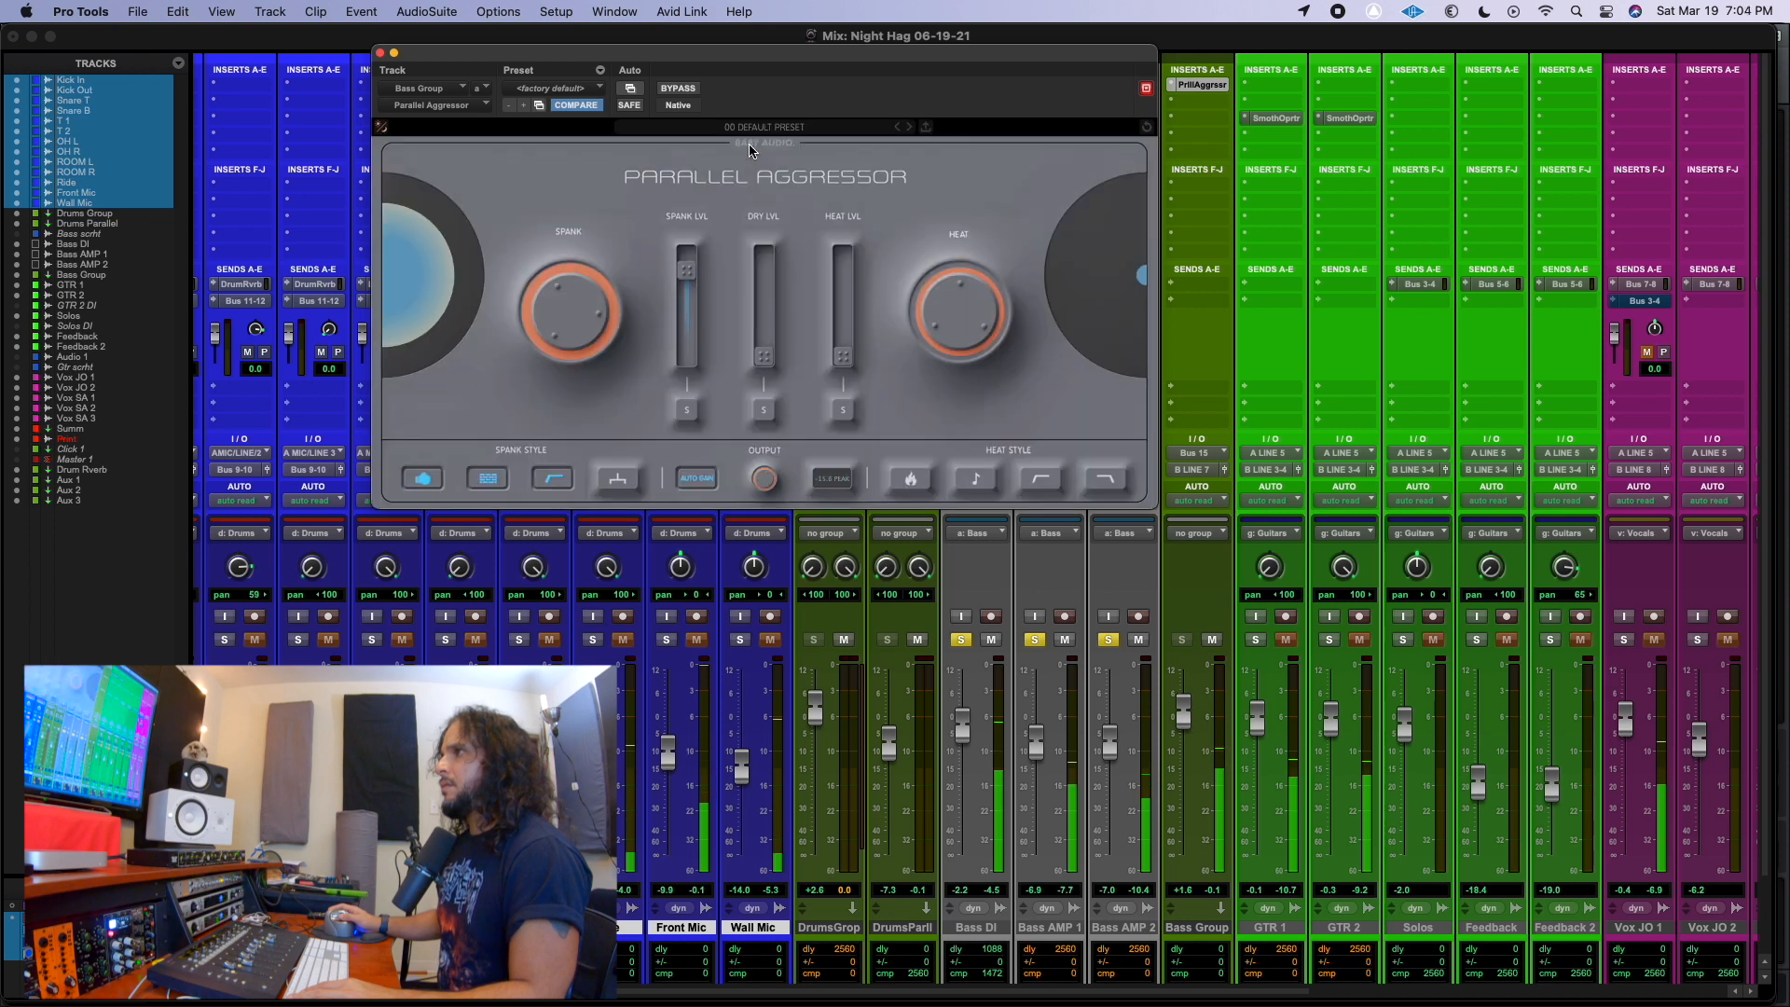
In the Bass Group's Parallel Aggressor, pull the Spank level fully down and raise the Heat level to audition Heat alone.
mouse_move(577, 301)
drag(687, 271, 687, 301)
drag(842, 356, 842, 276)
drag(687, 299, 699, 392)
drag(843, 281, 843, 271)
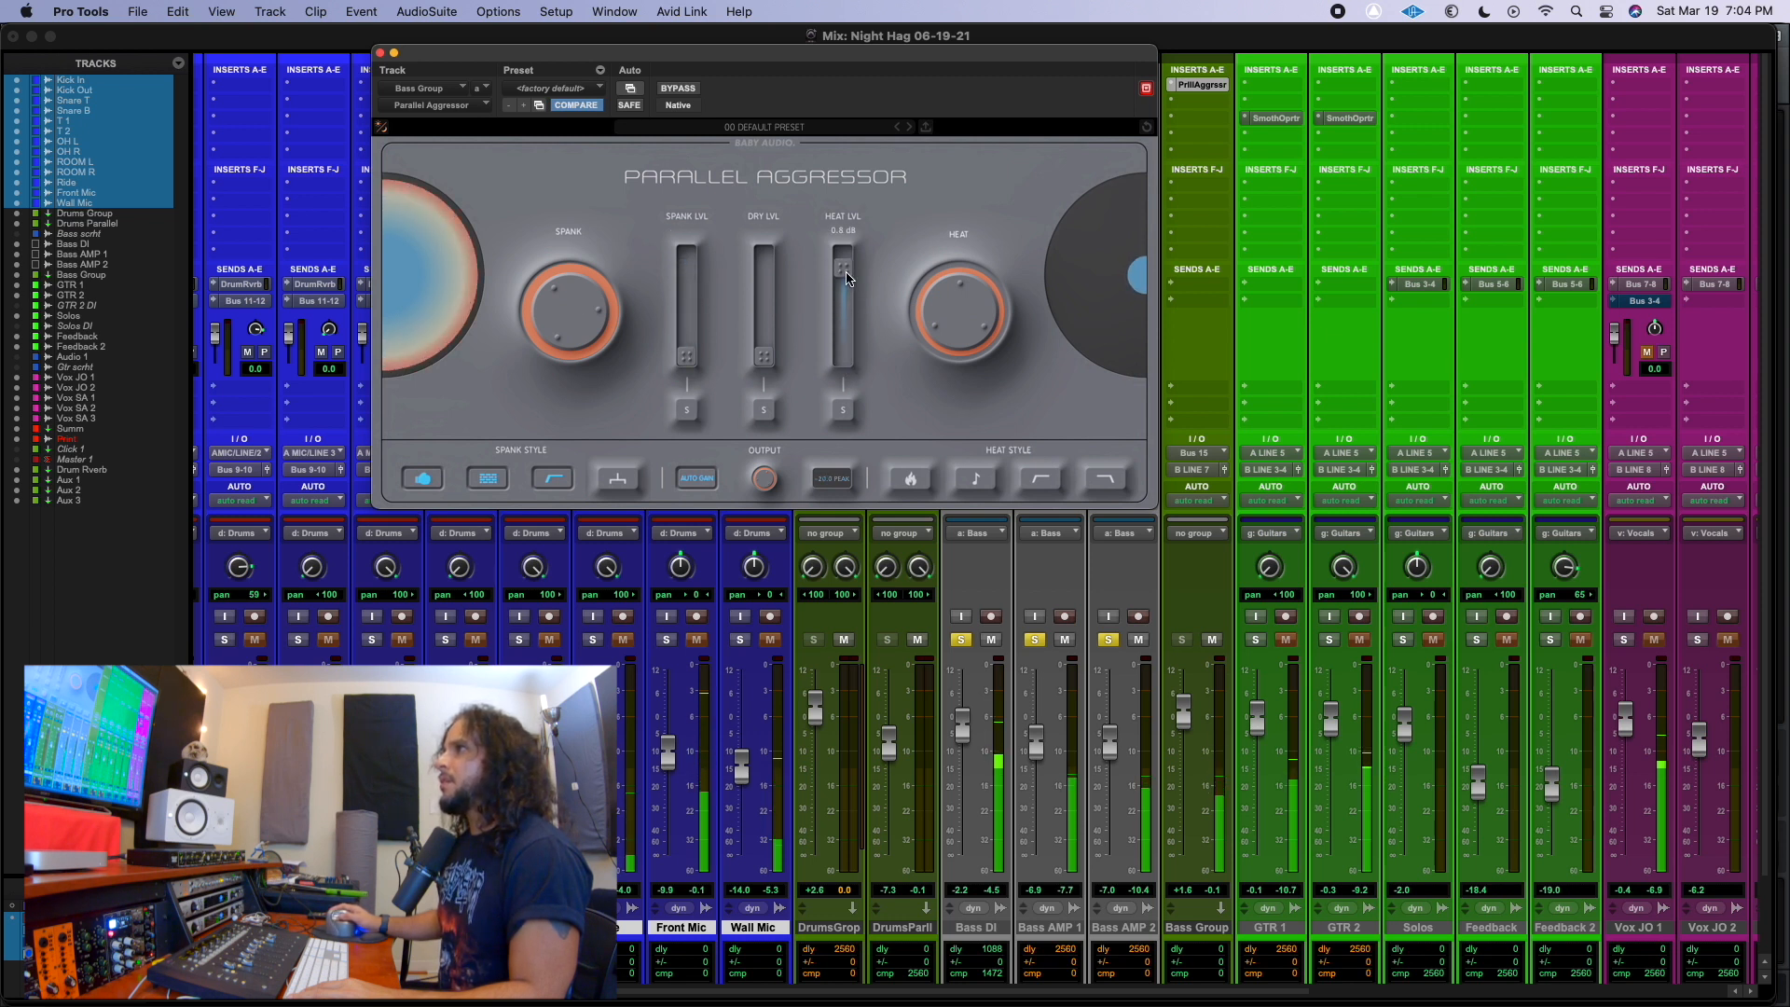
Push the Bass Group plug-in's Heat amount to 100, back it off, and enable the flame Heat style.
drag(955, 314, 957, 173)
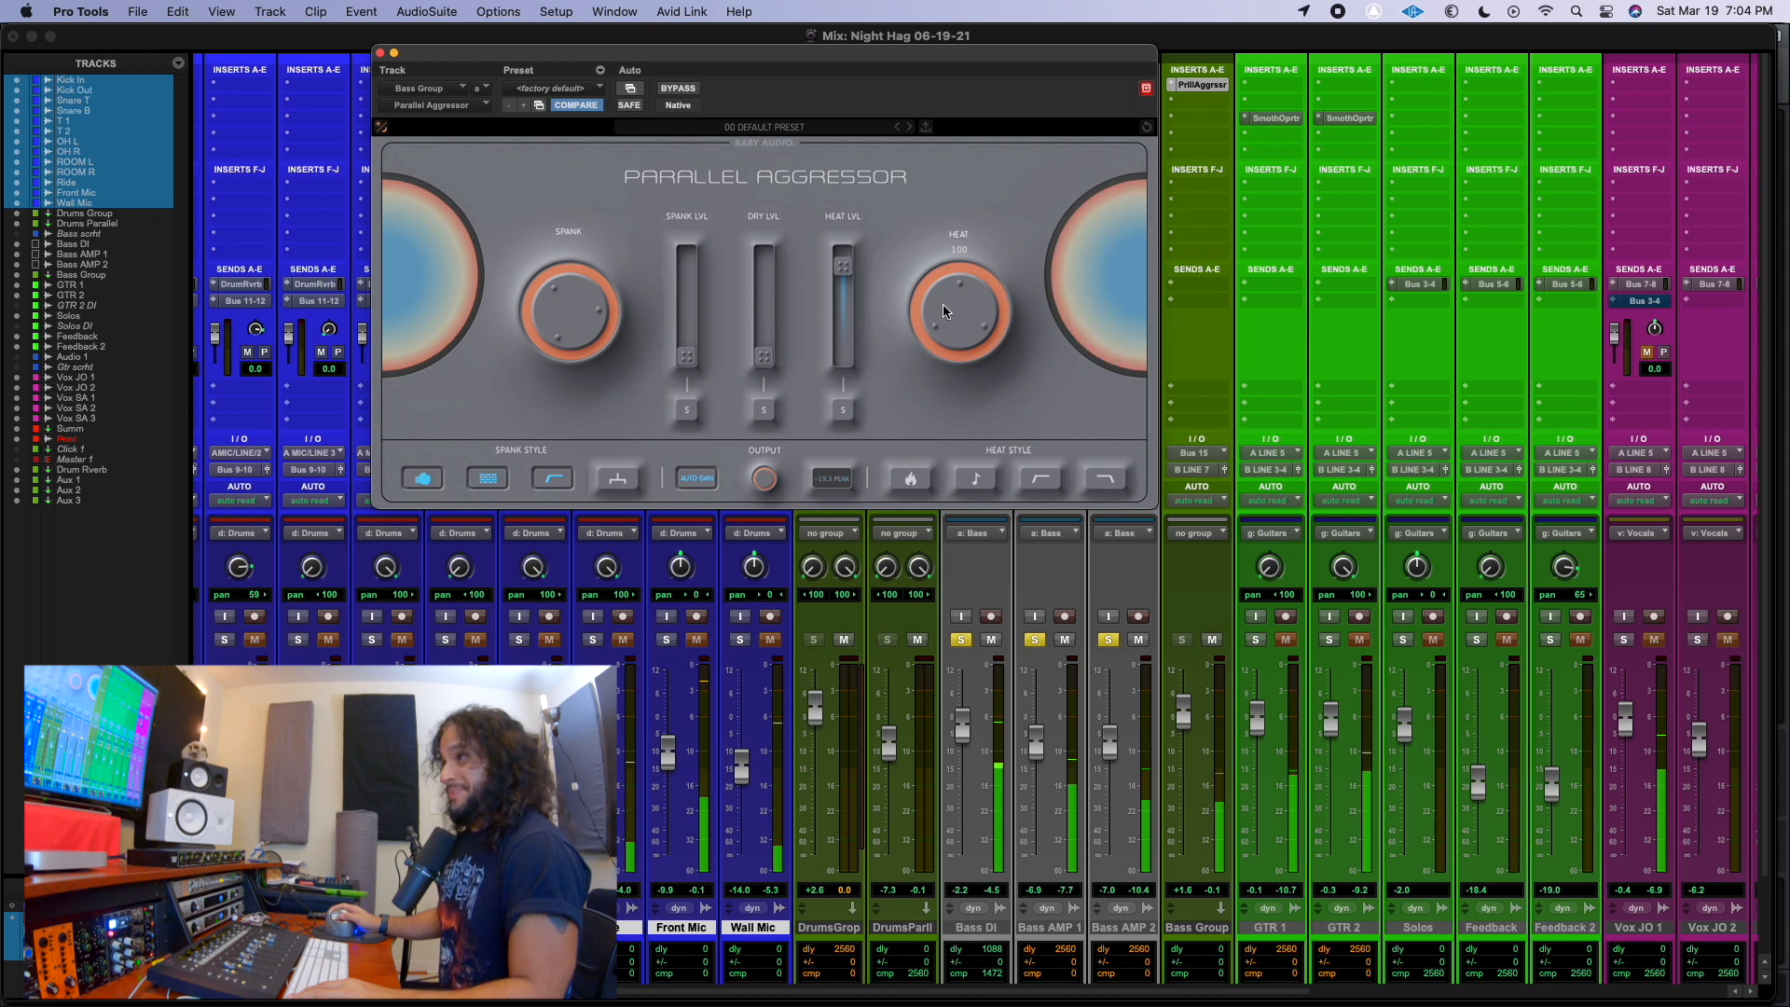
drag(949, 310, 938, 374)
click(913, 481)
drag(943, 309, 942, 307)
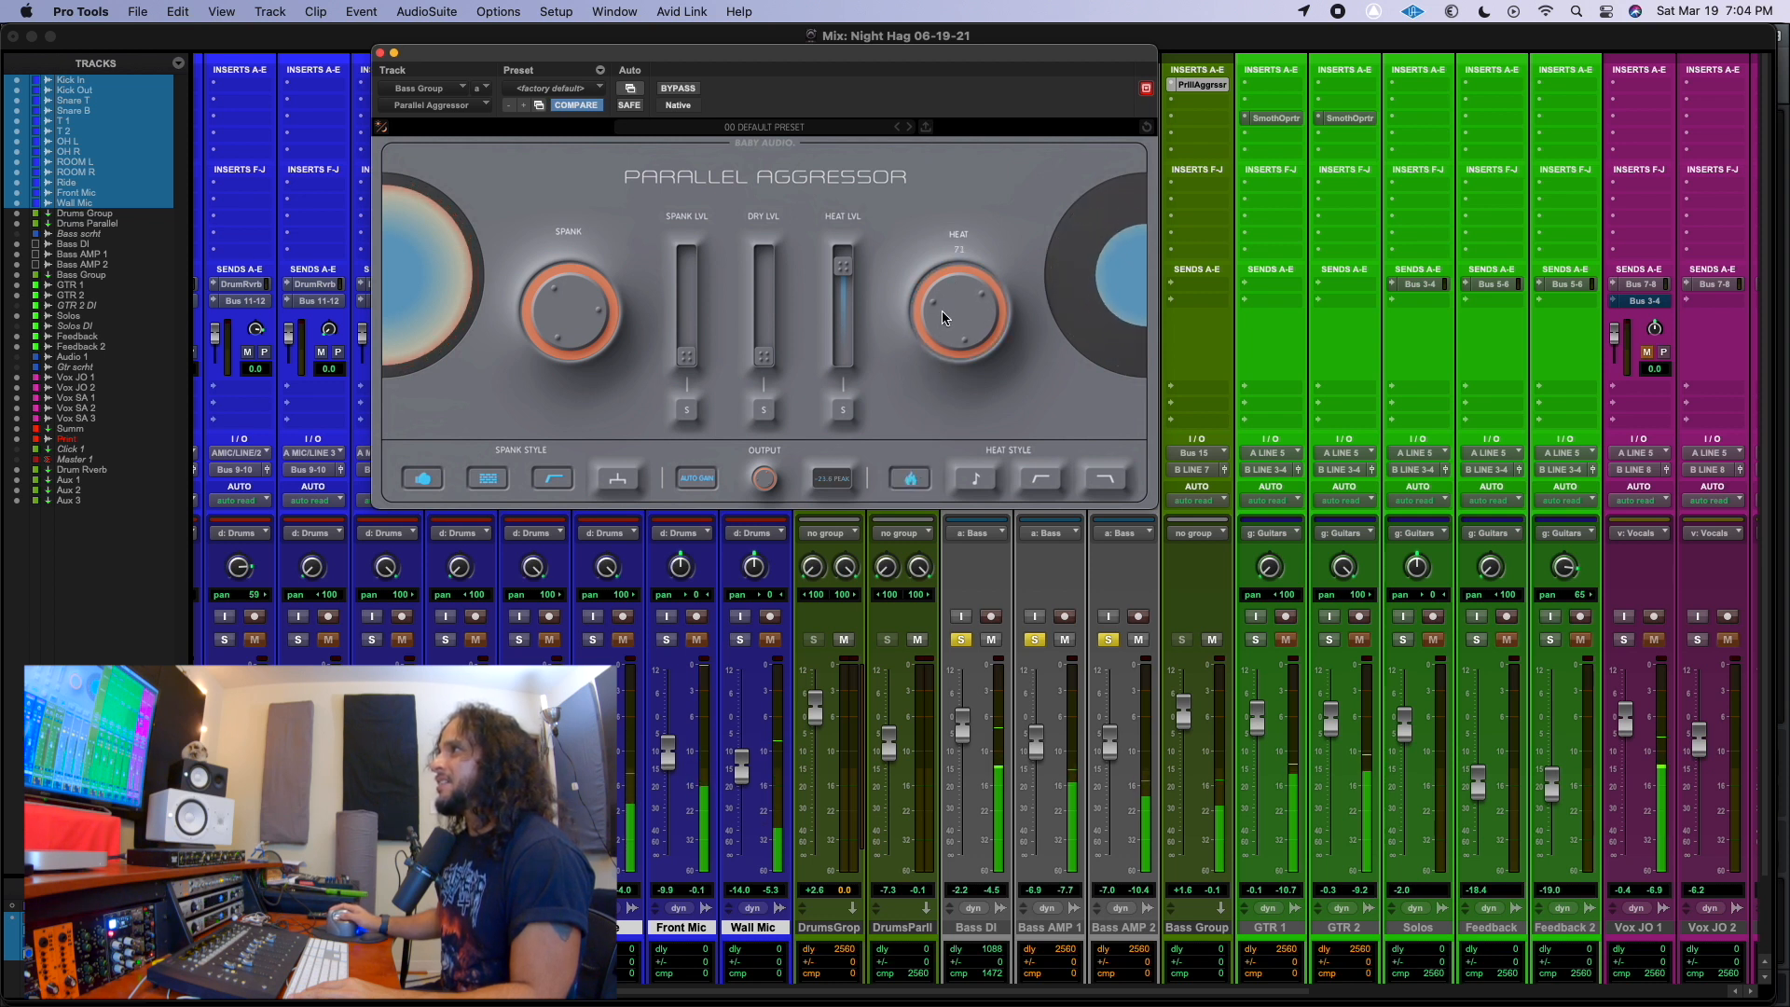
Enable the note and high-end filter Heat styles on the Bass Group and raise the Heat amount slightly.
click(979, 481)
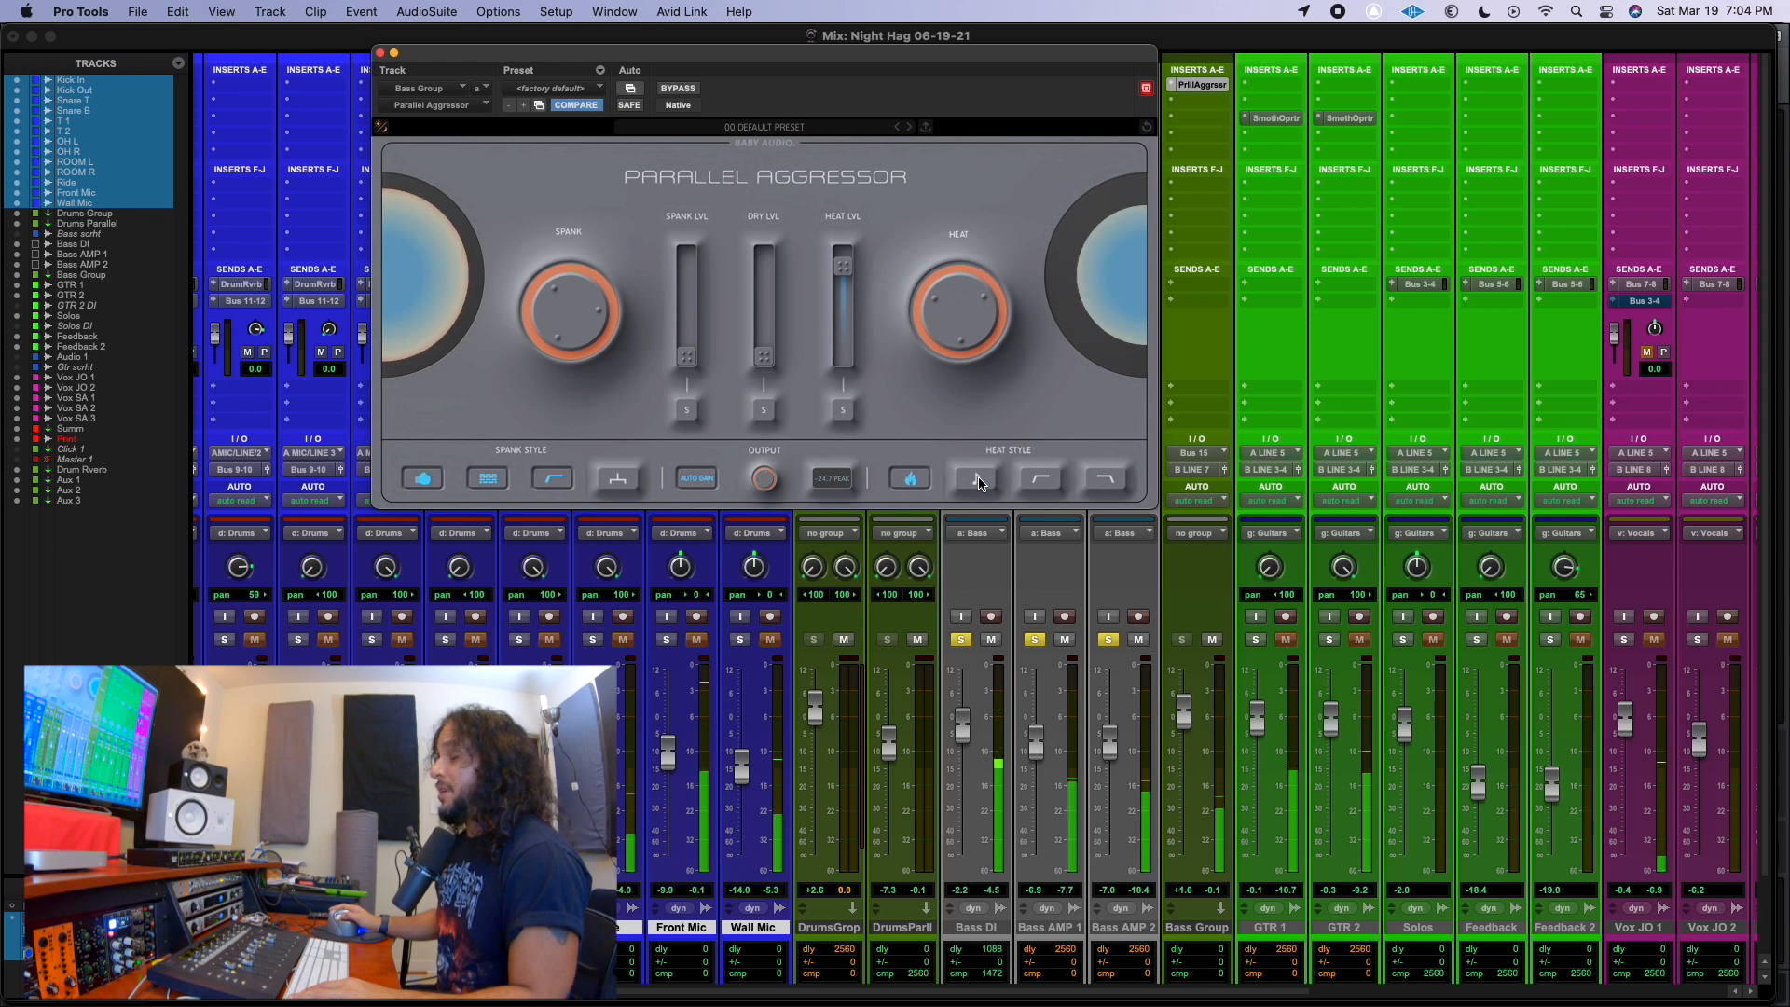
click(979, 482)
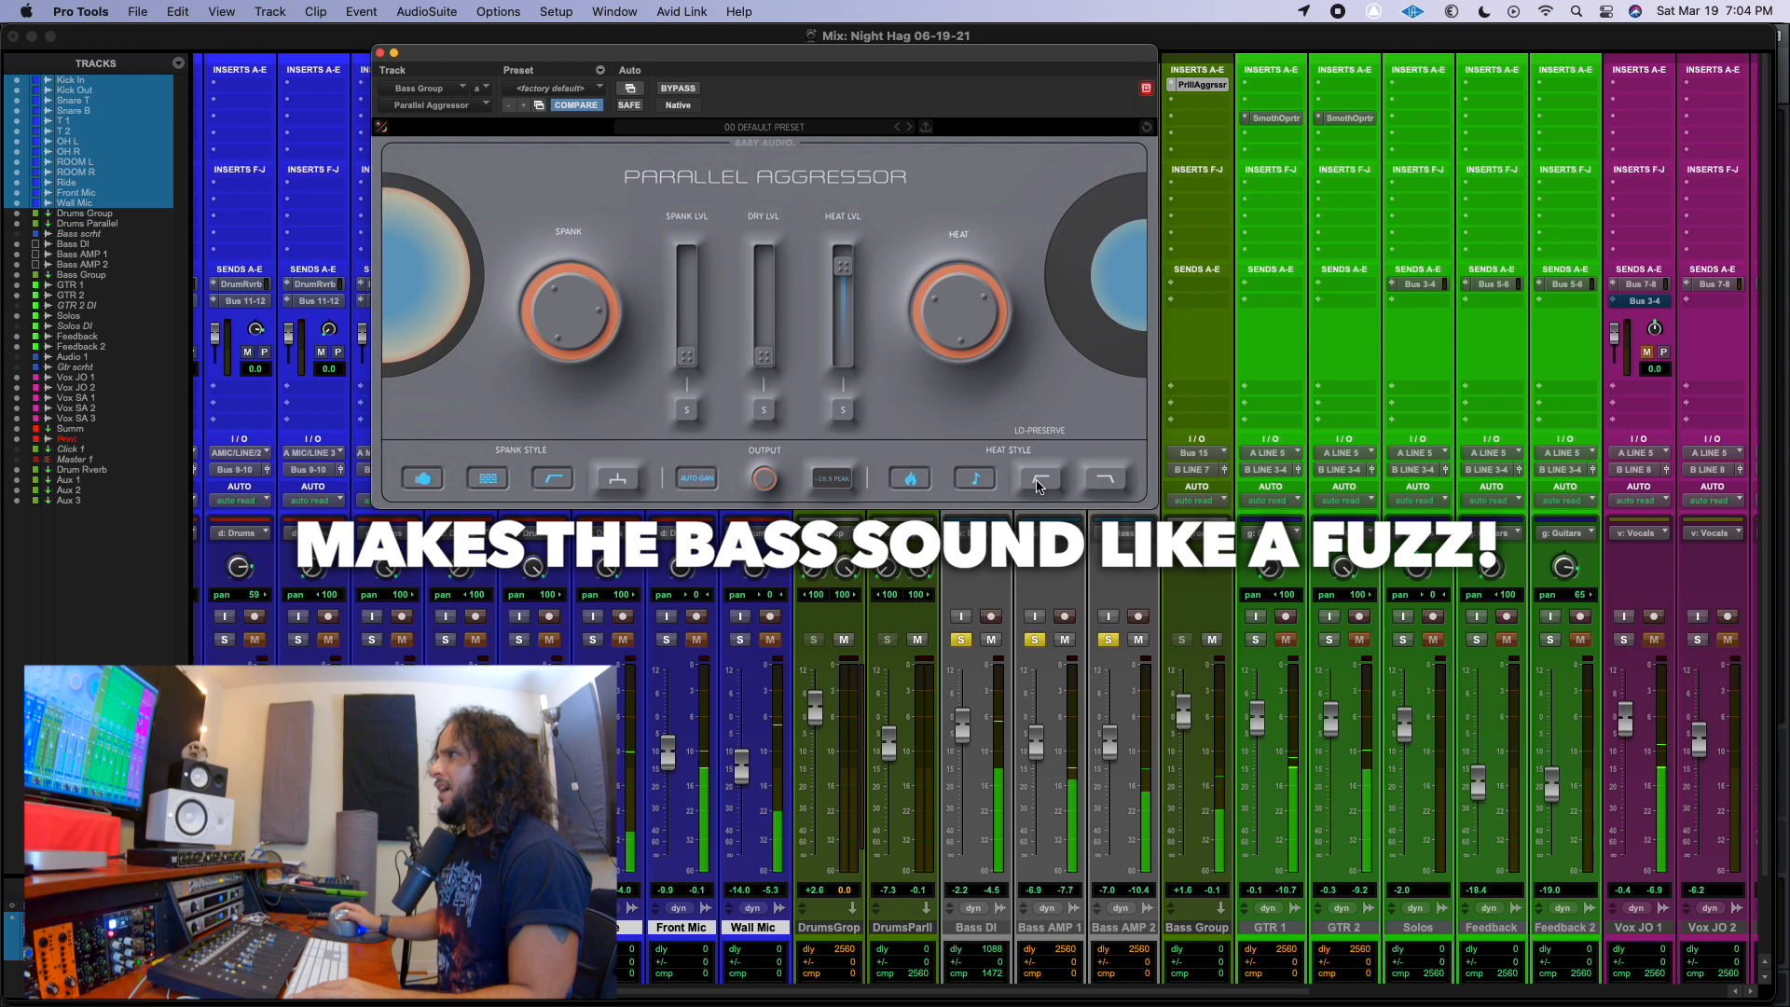
click(1098, 484)
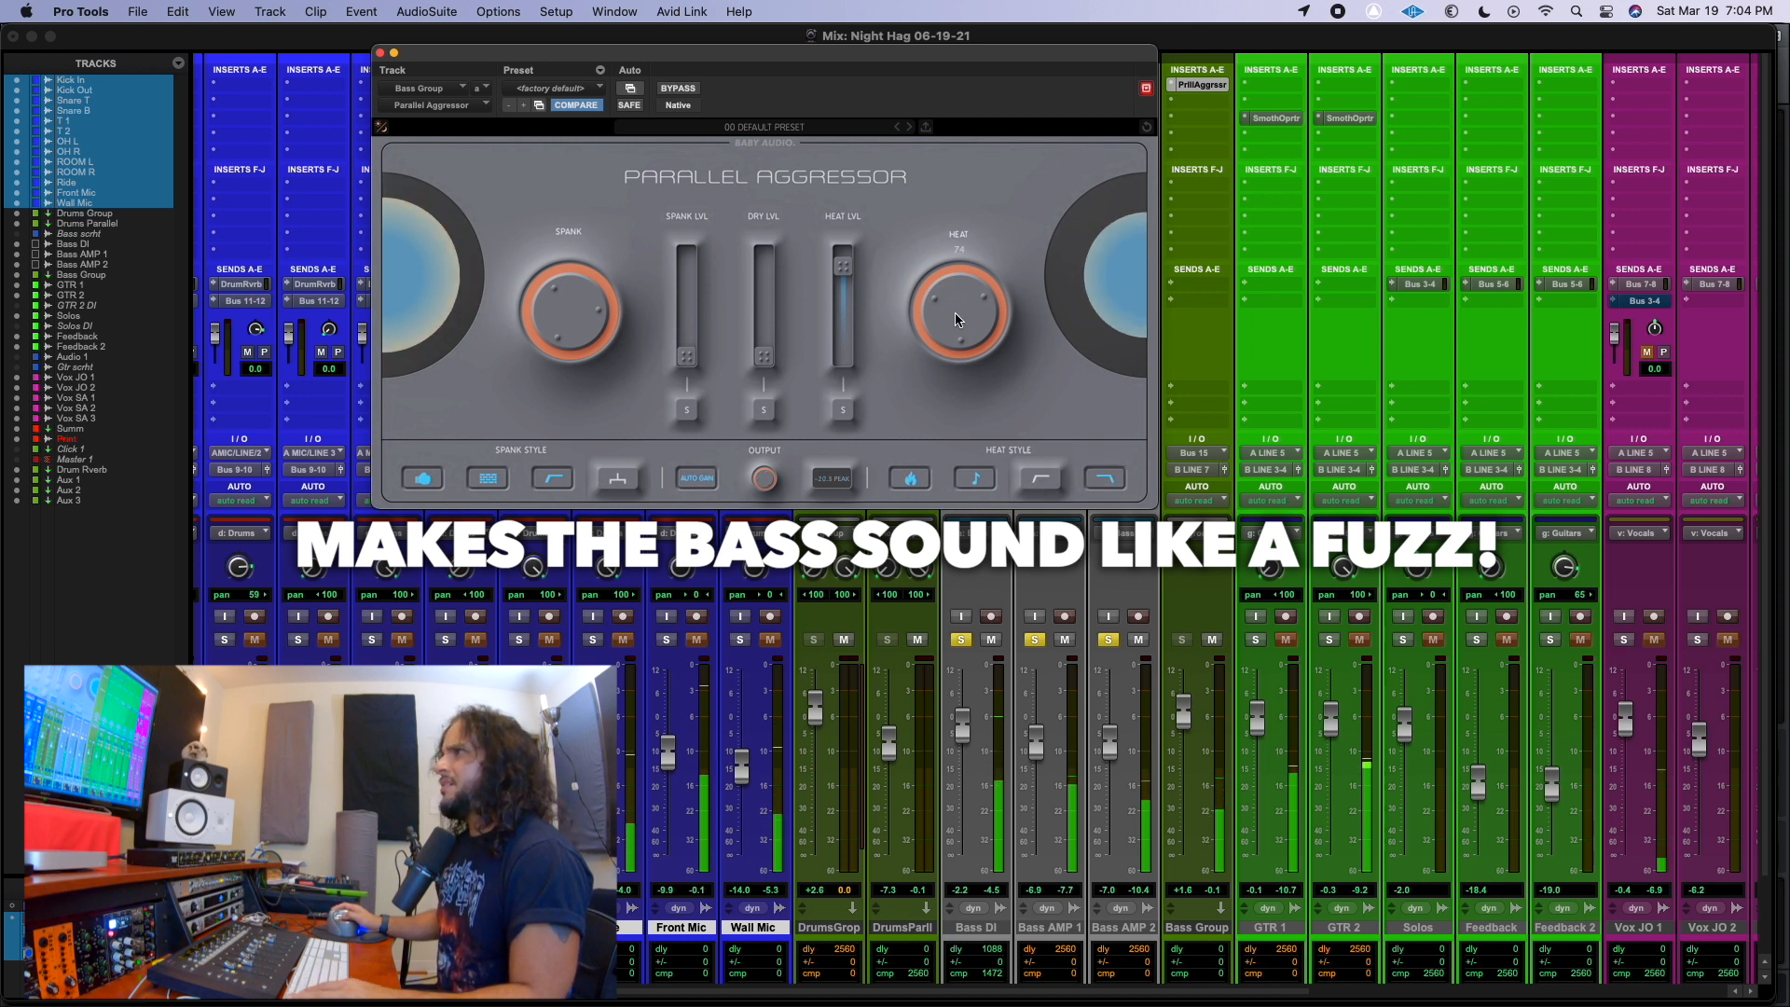
drag(973, 319, 975, 307)
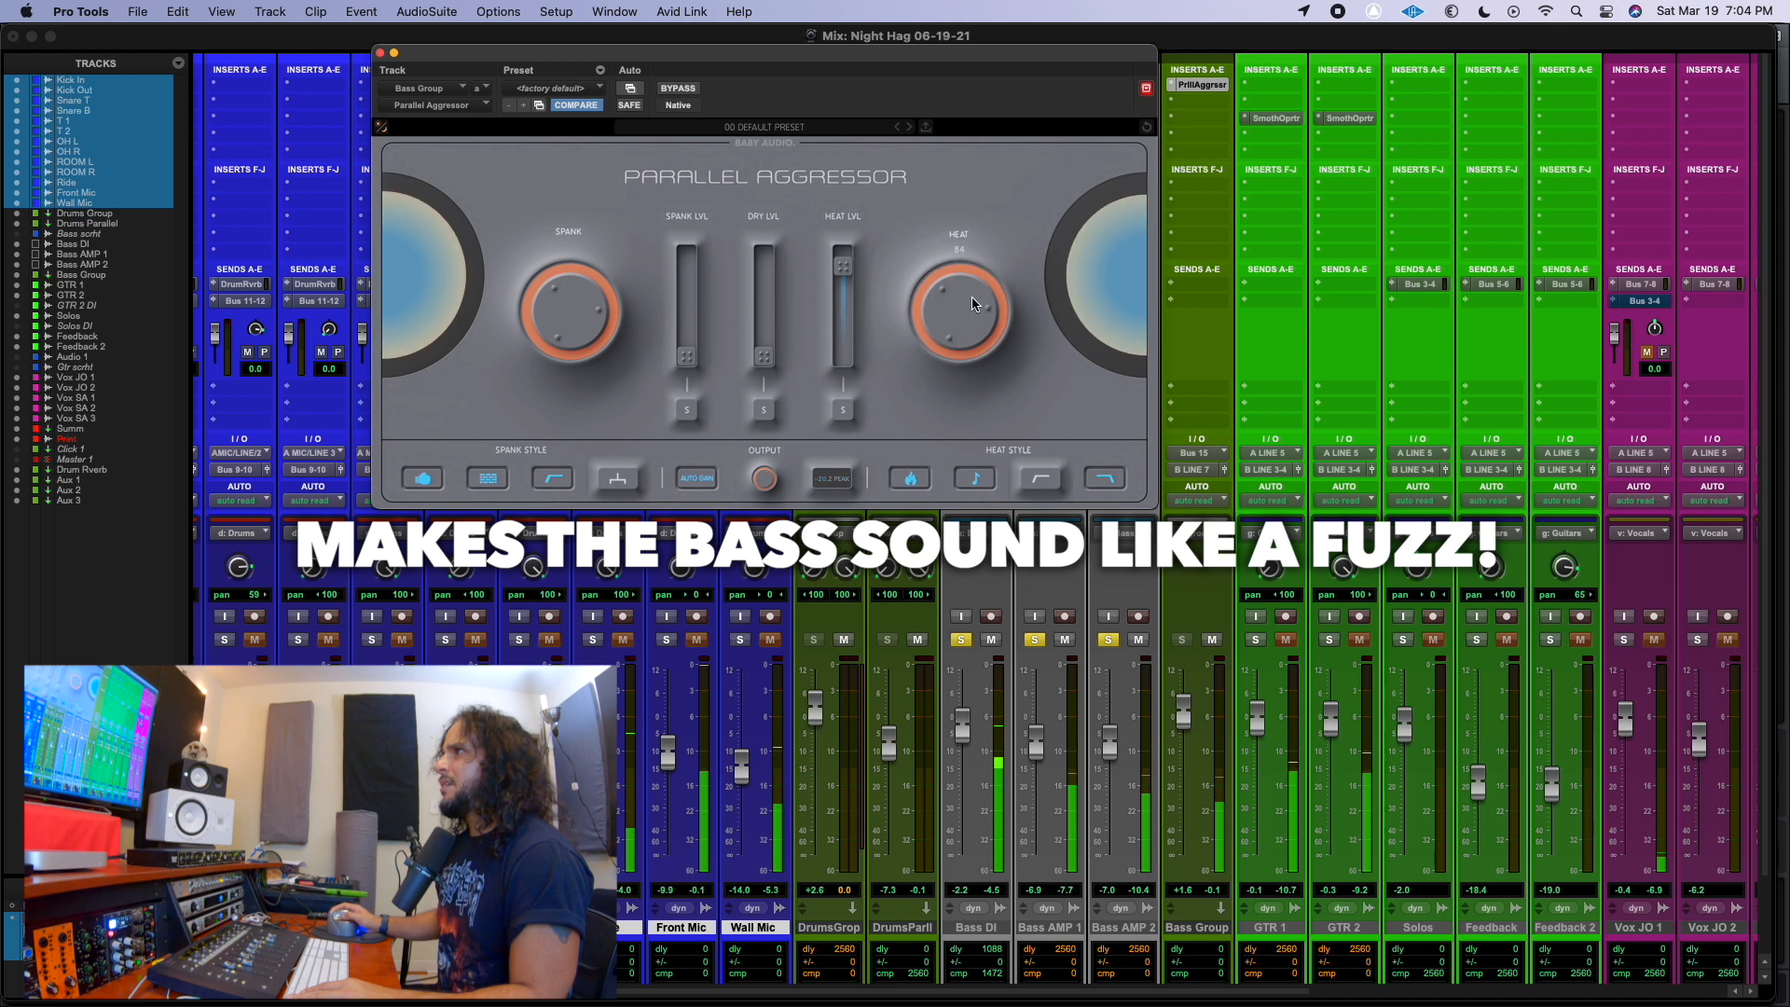
Blend the Bass Group by lowering the Heat level and raising the Dry and Spank levels, and compare against bypass.
drag(843, 273, 846, 300)
drag(764, 357, 767, 281)
drag(692, 348, 697, 278)
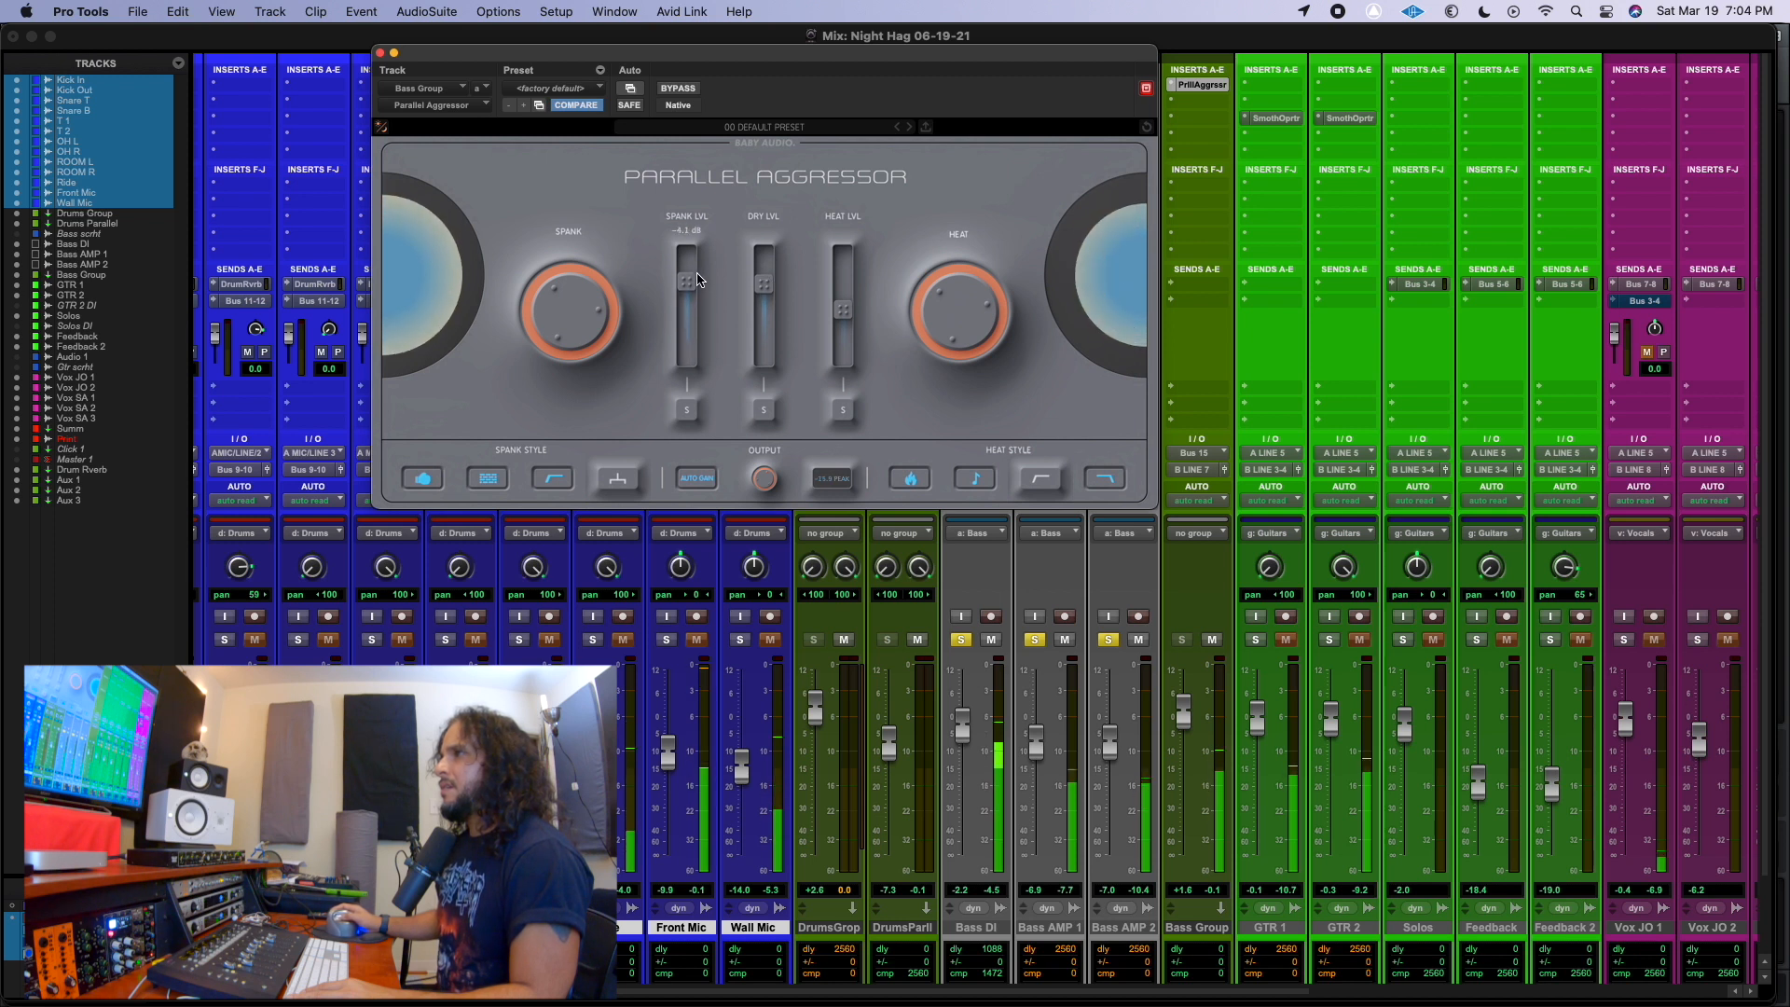
click(761, 144)
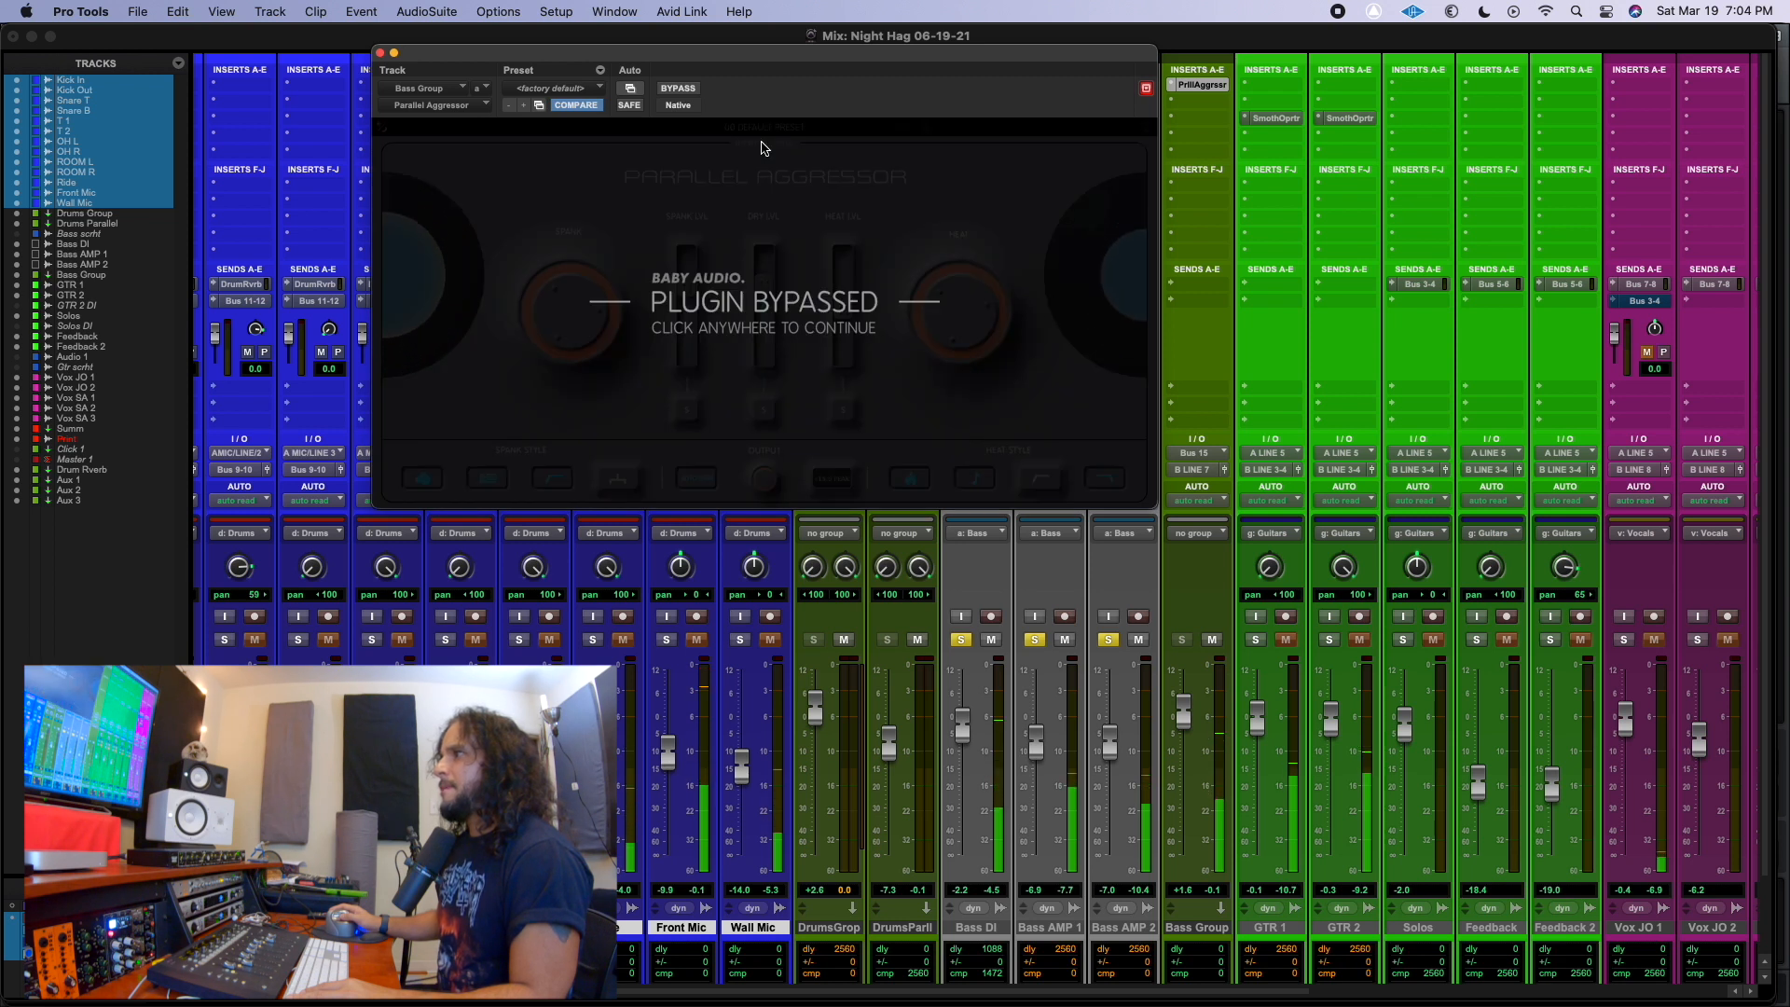
click(761, 147)
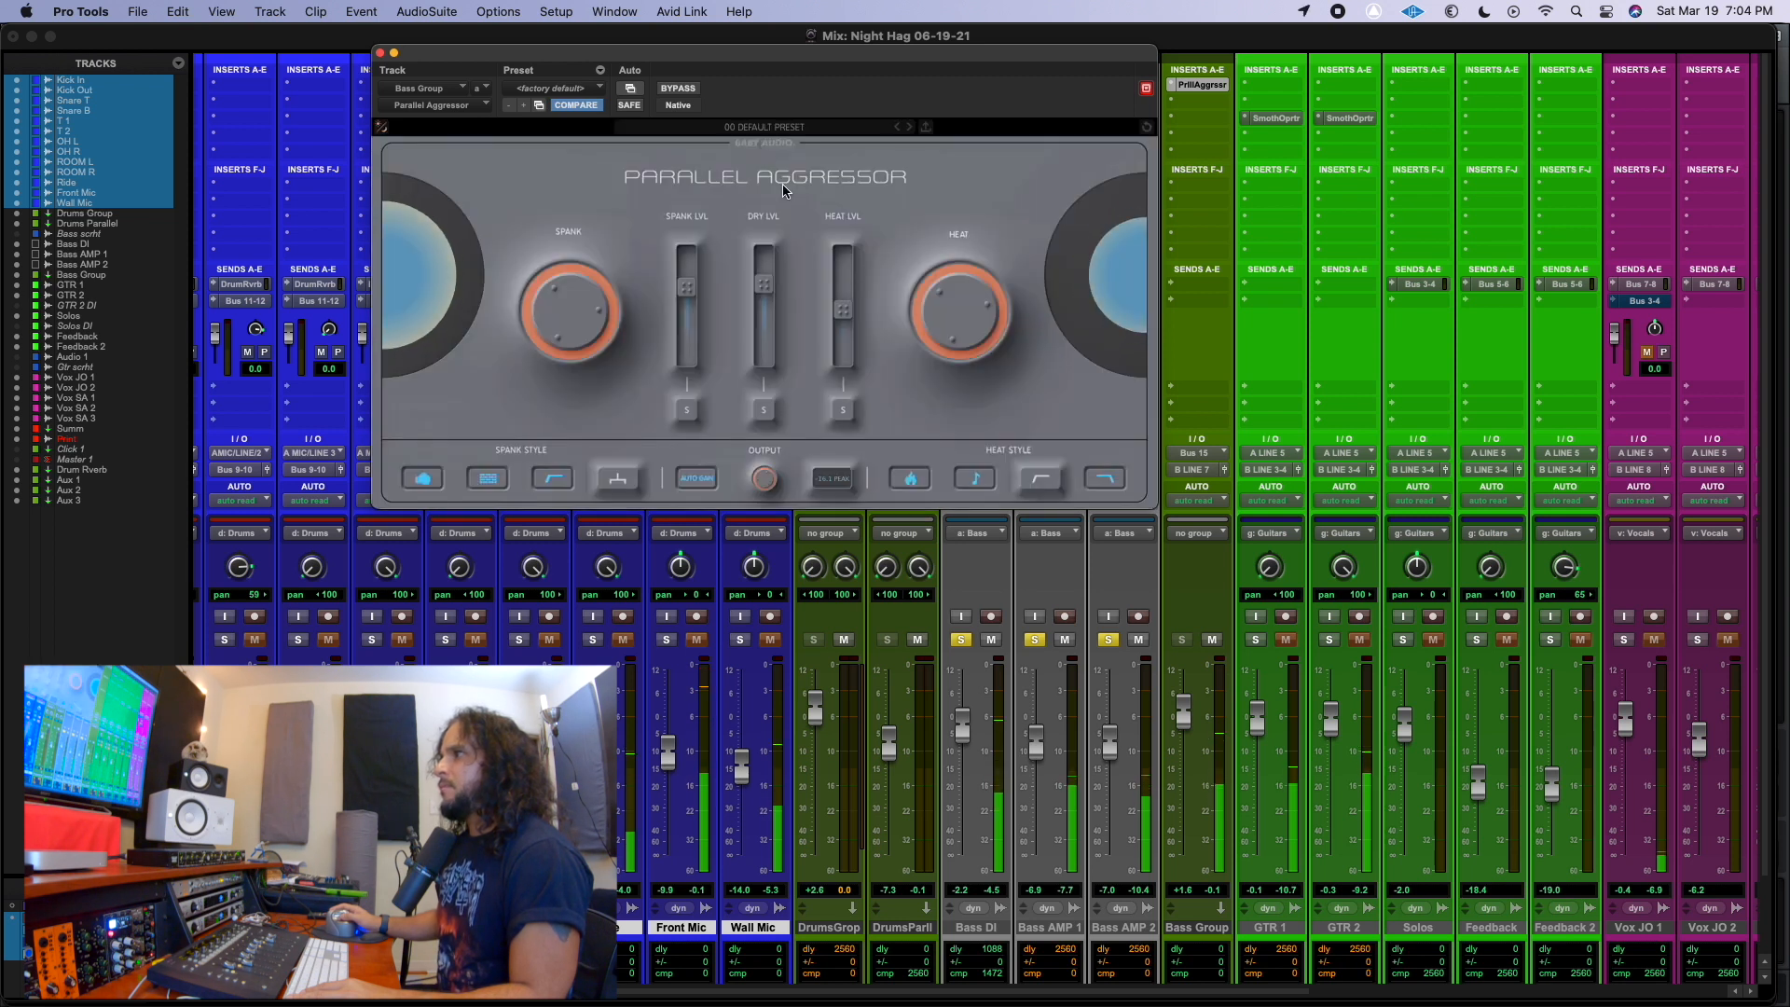
Unsolo the bass tracks to hear the full mix and fine-tune the Bass Group plug-in's output level.
click(960, 640)
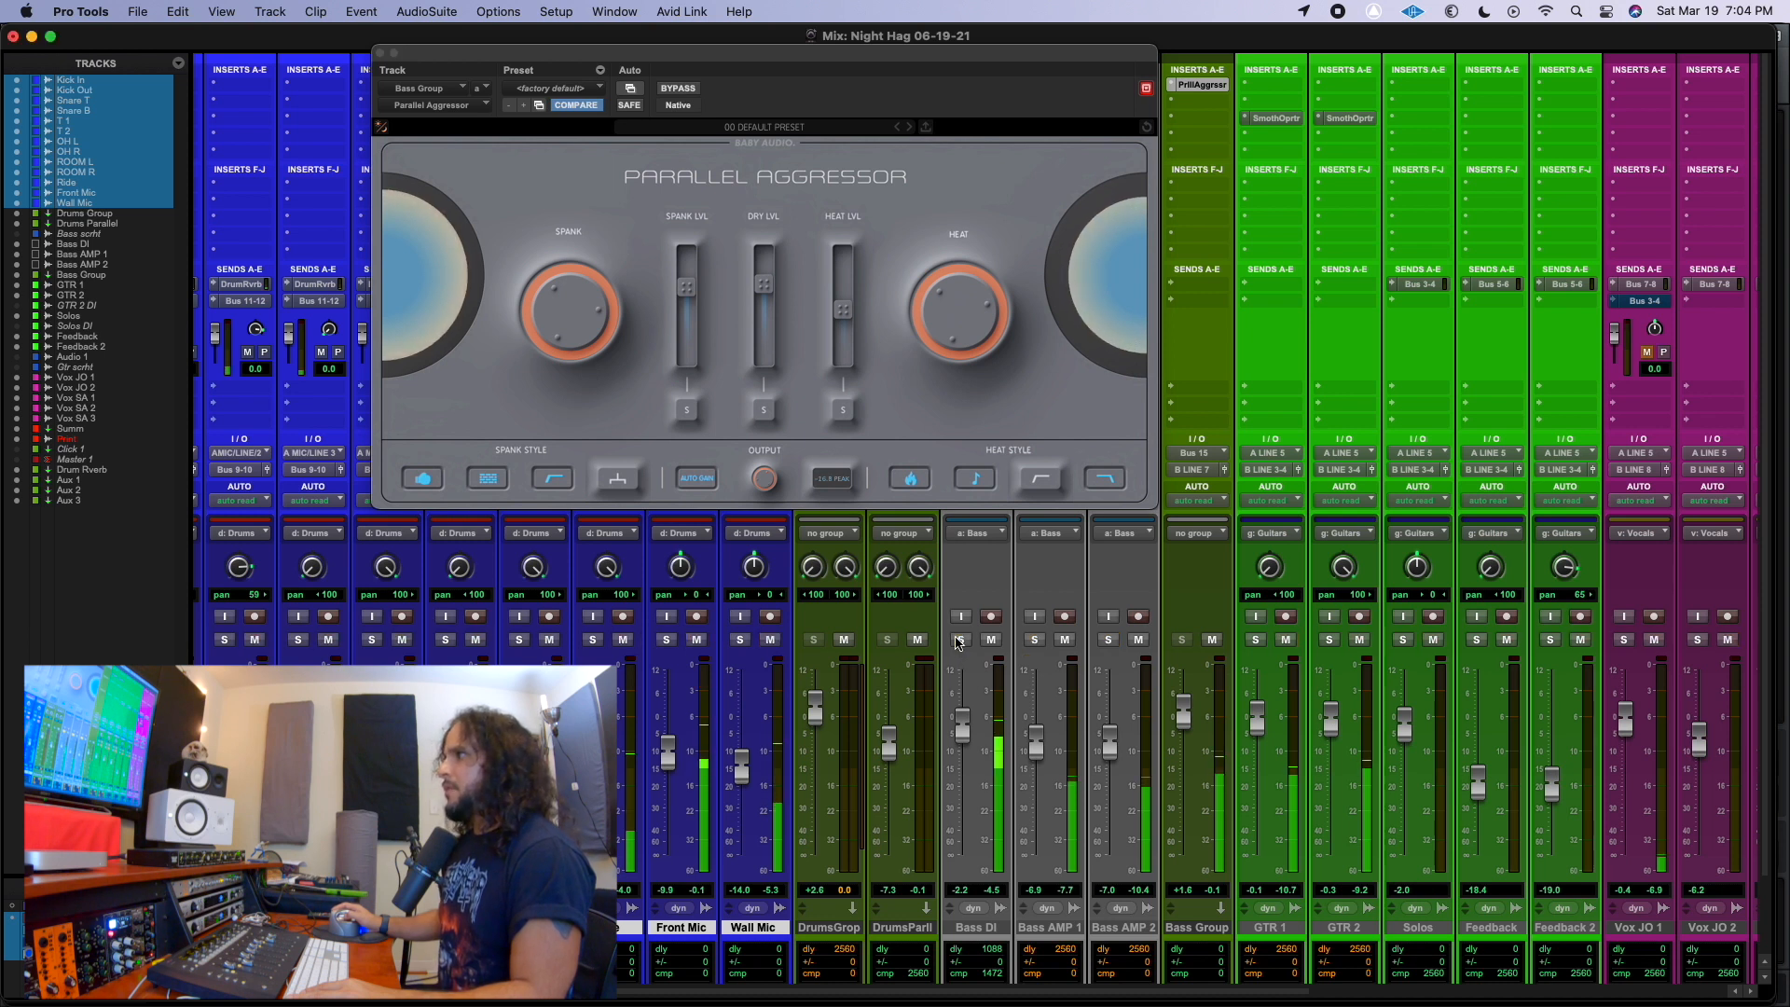
mouse_move(768, 484)
drag(767, 482, 767, 475)
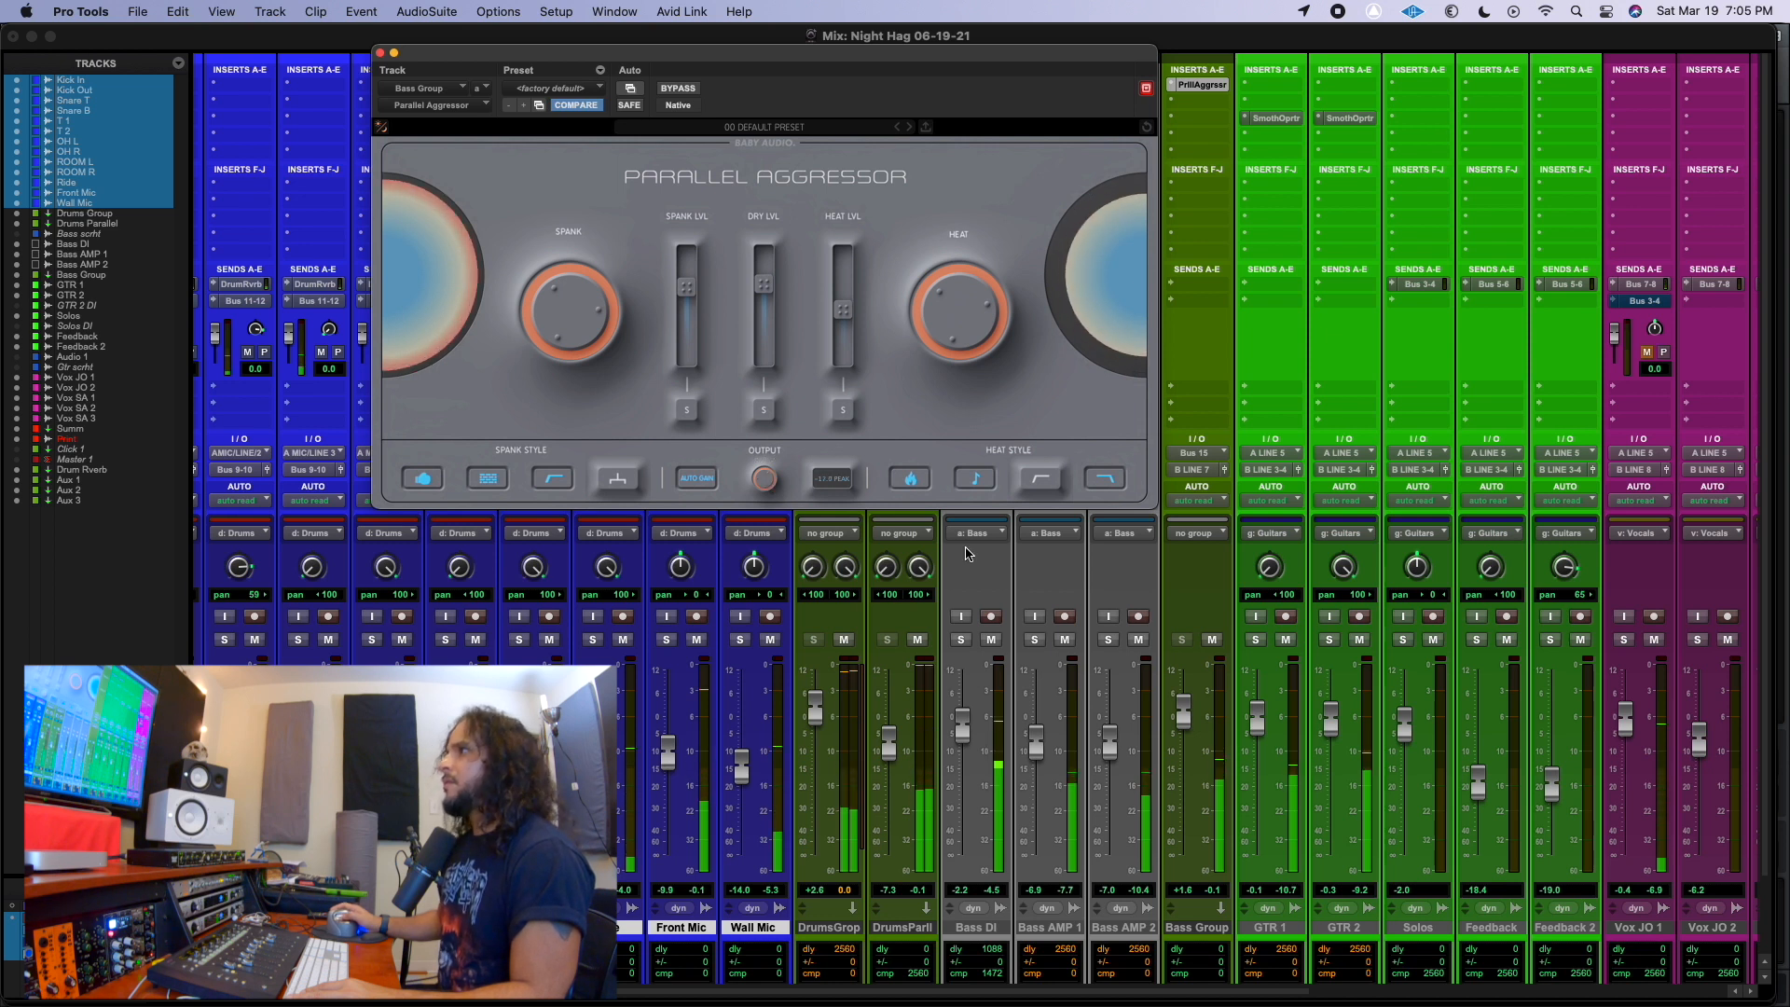
Compare the Bass Group plug-in against bypass in the full mix, and raise Spank to about -3.7 dB and Dry slightly.
click(781, 151)
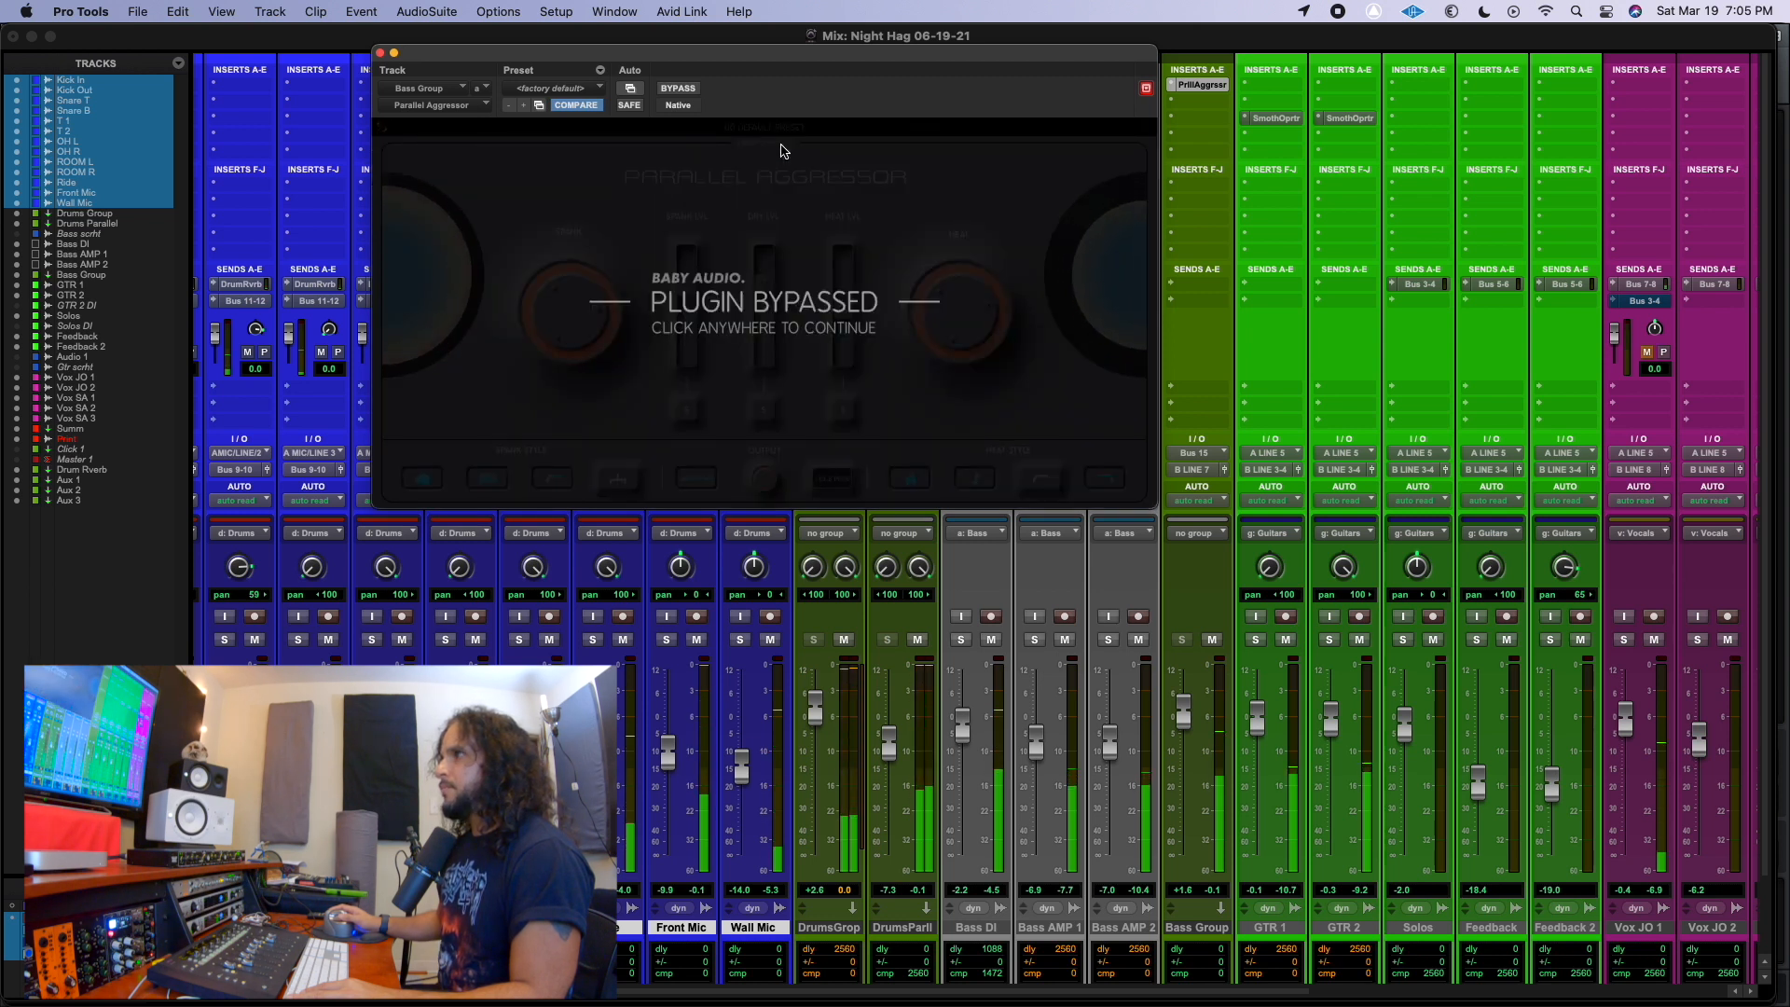
click(782, 151)
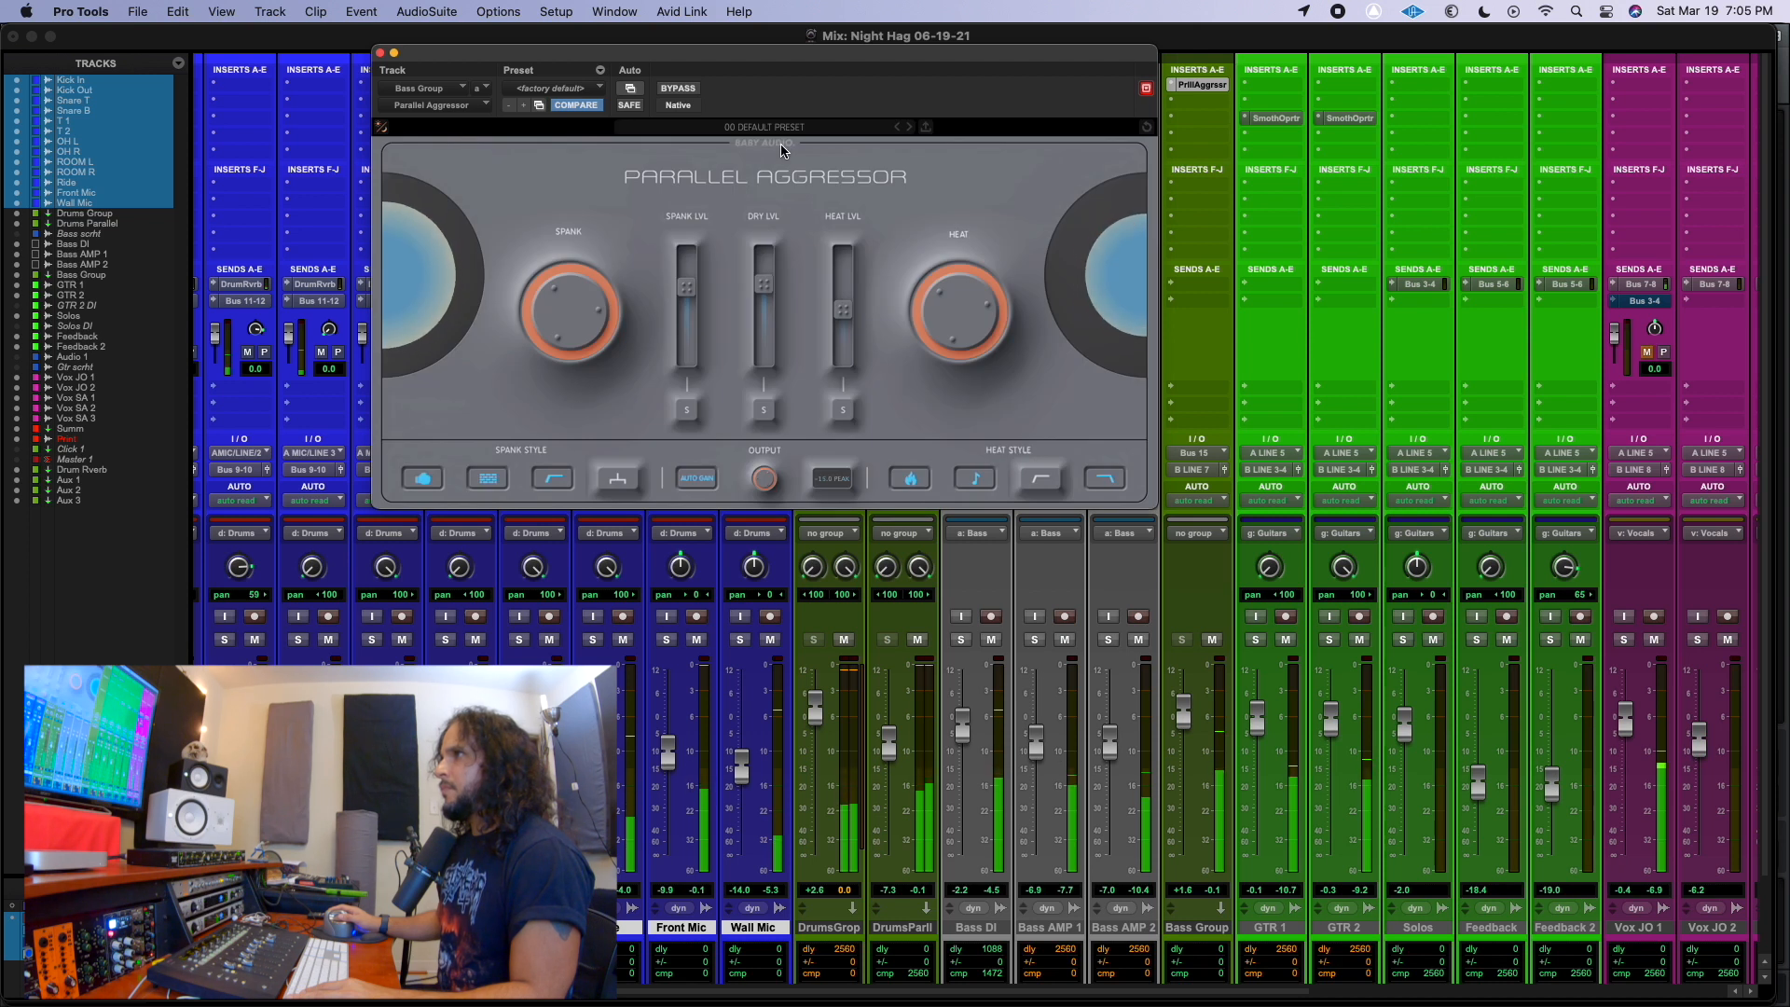
drag(692, 291, 690, 283)
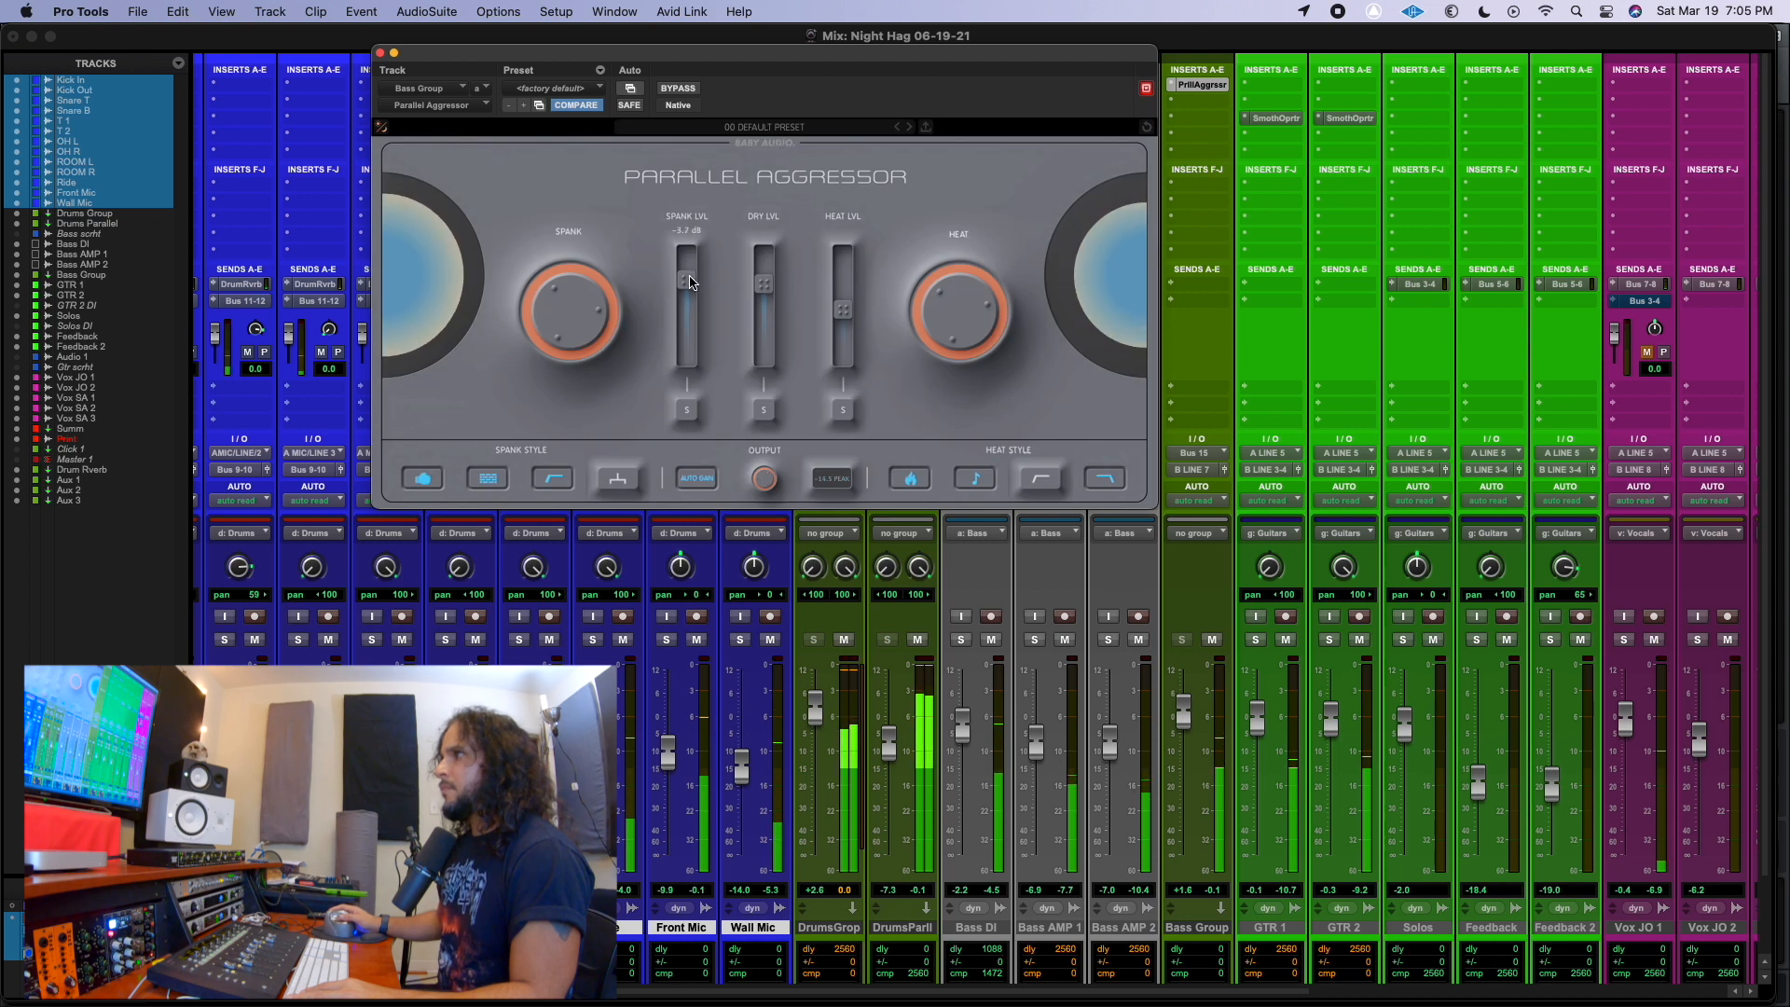
drag(759, 293, 763, 285)
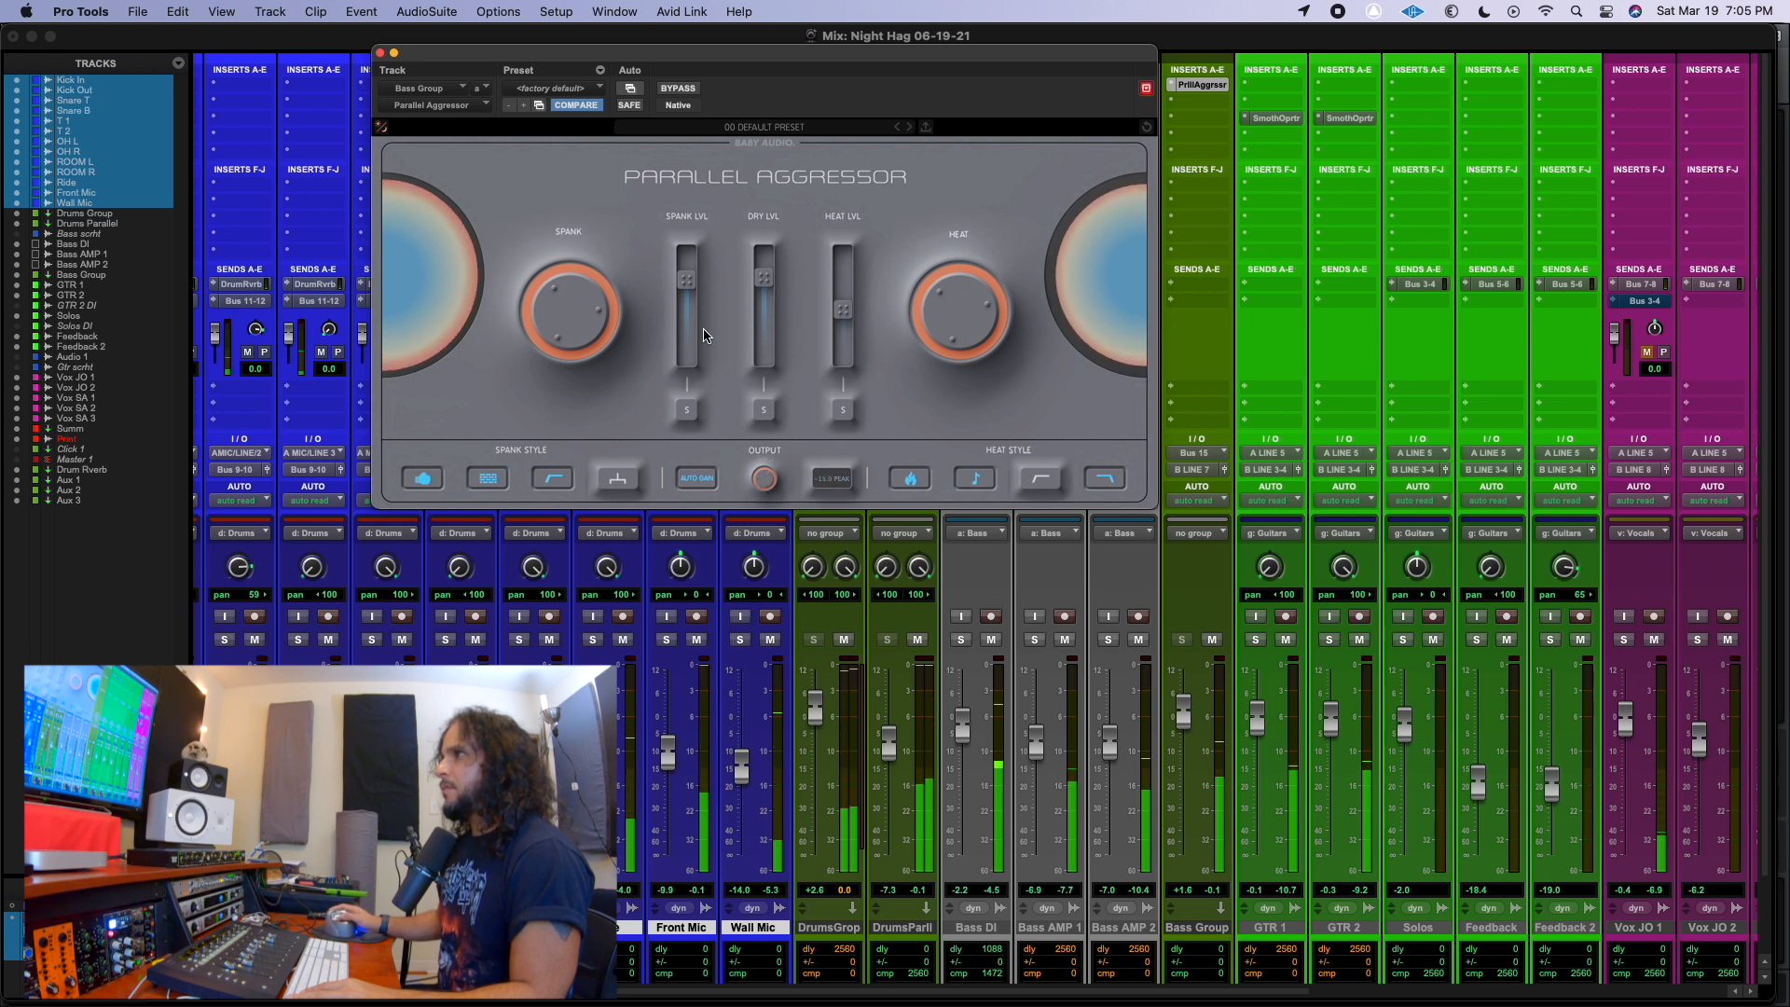
Toggle the Bass Group's Parallel Aggressor bypass repeatedly to compare the bass in the full mix, leaving it enabled.
click(762, 145)
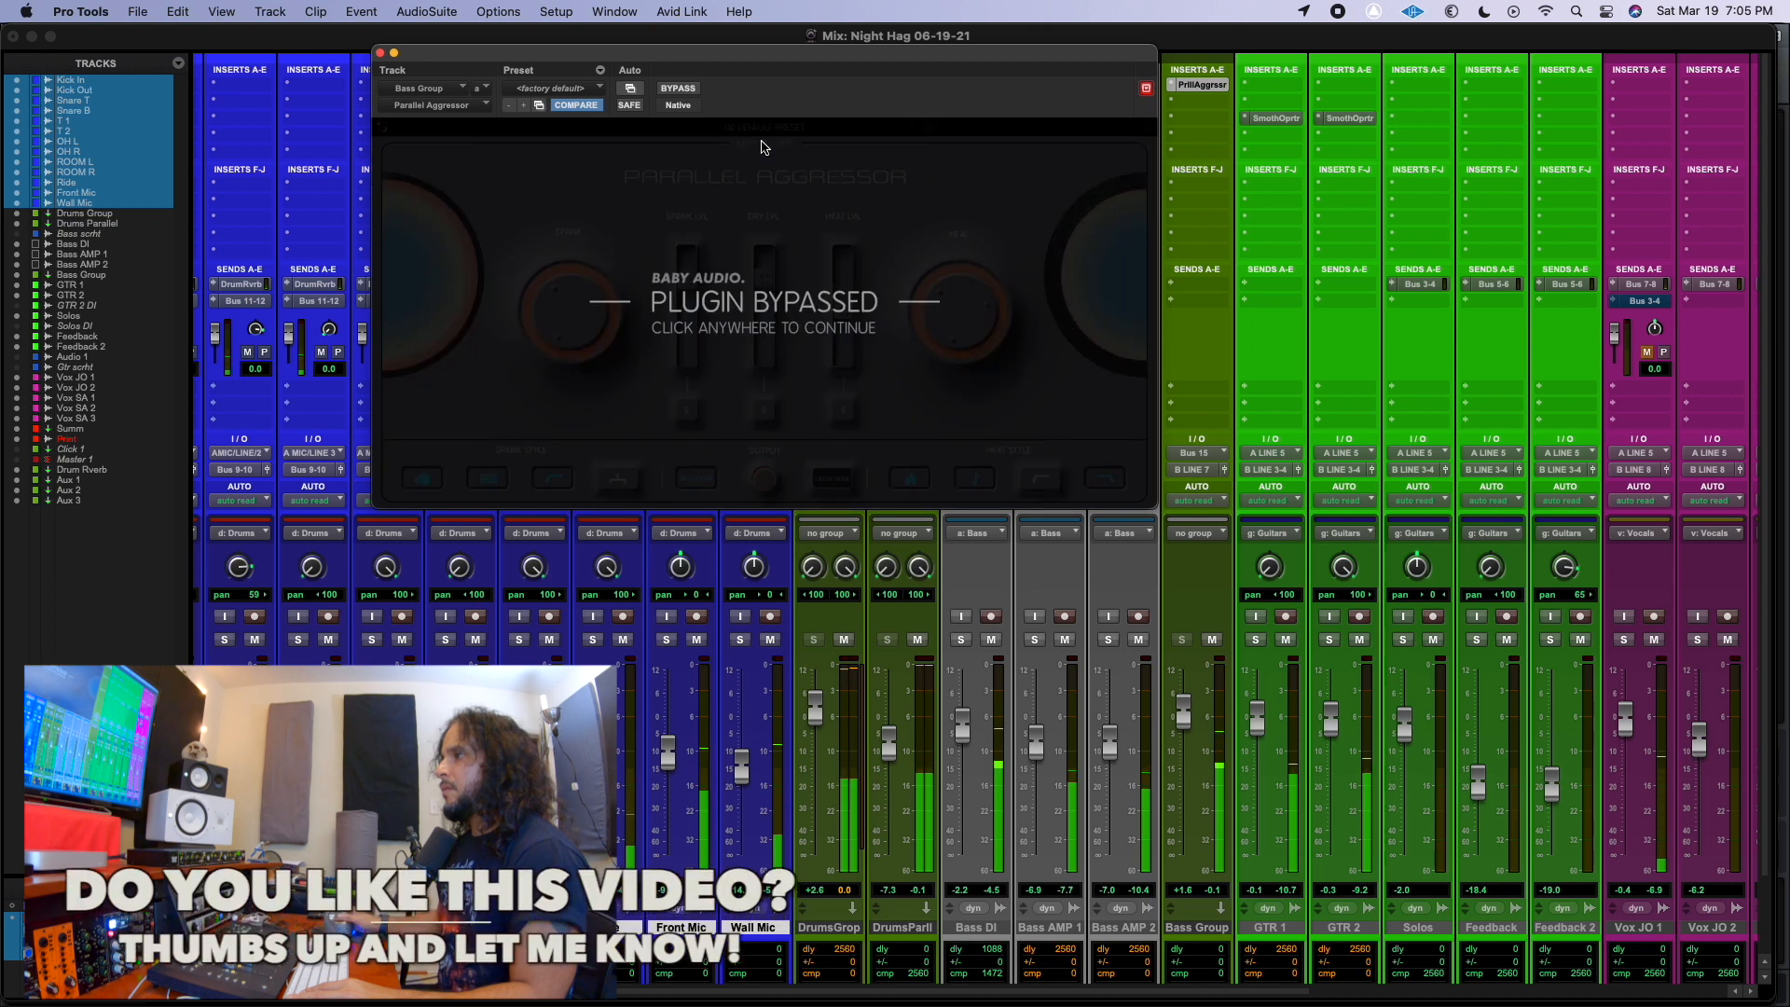
click(762, 144)
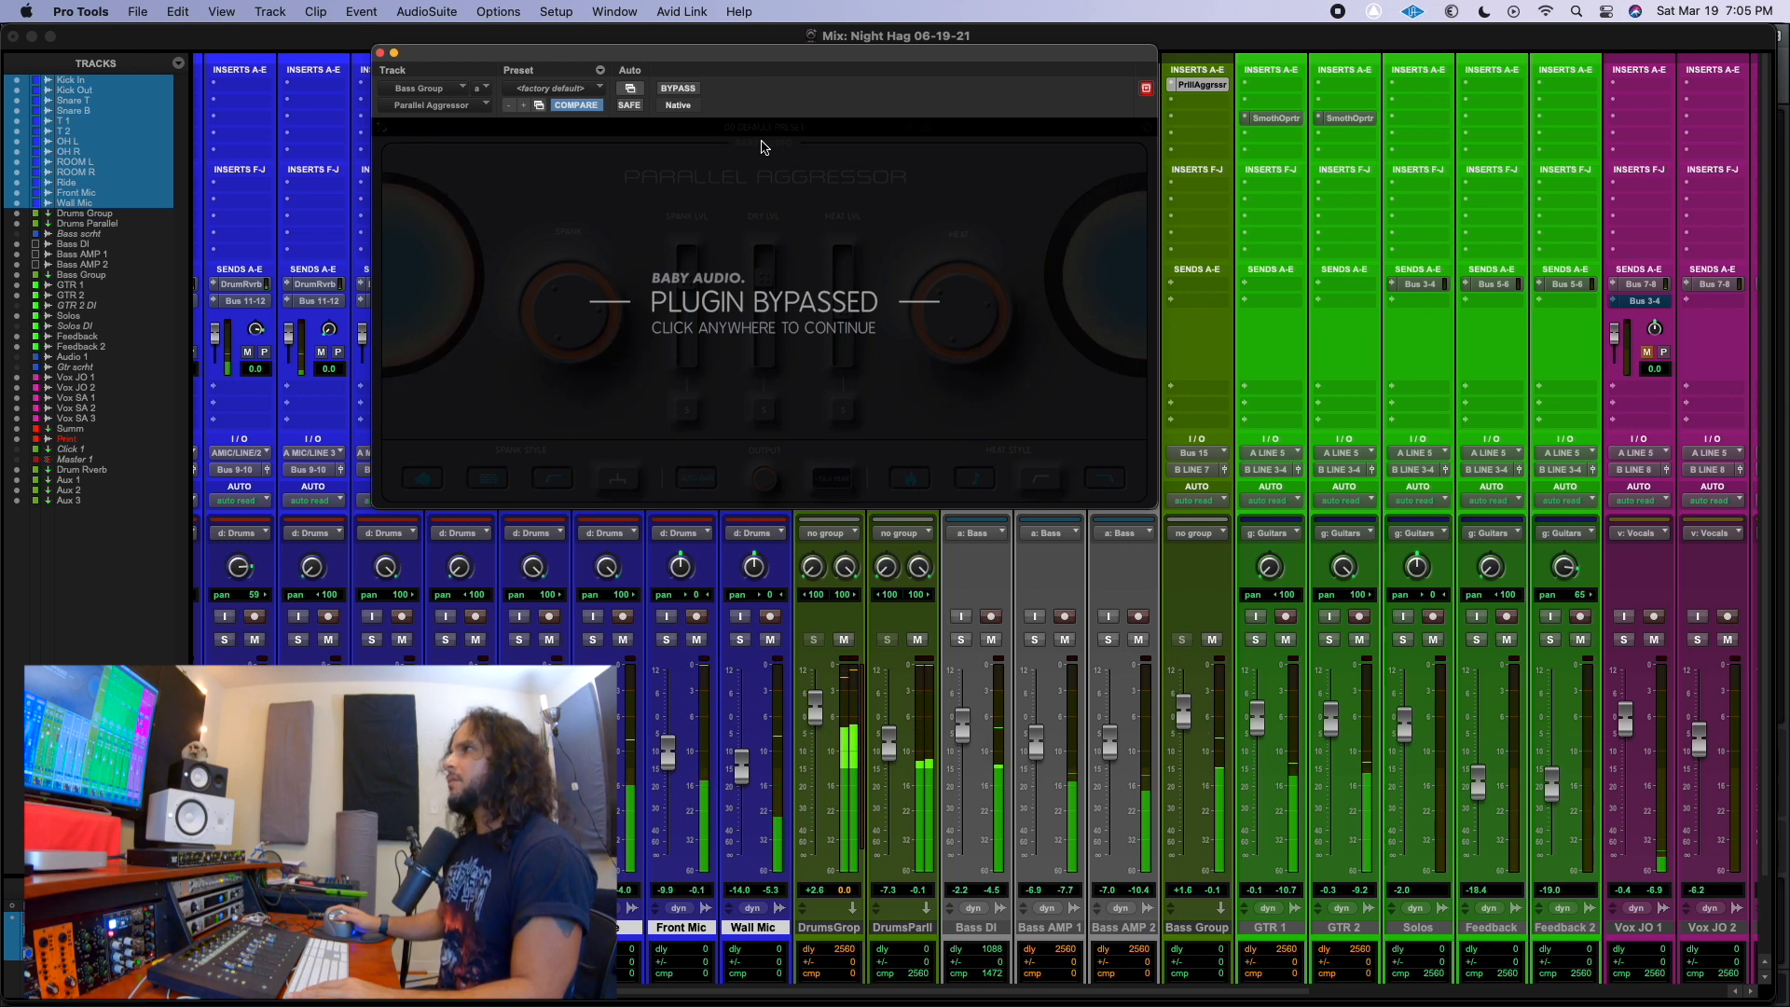
click(762, 146)
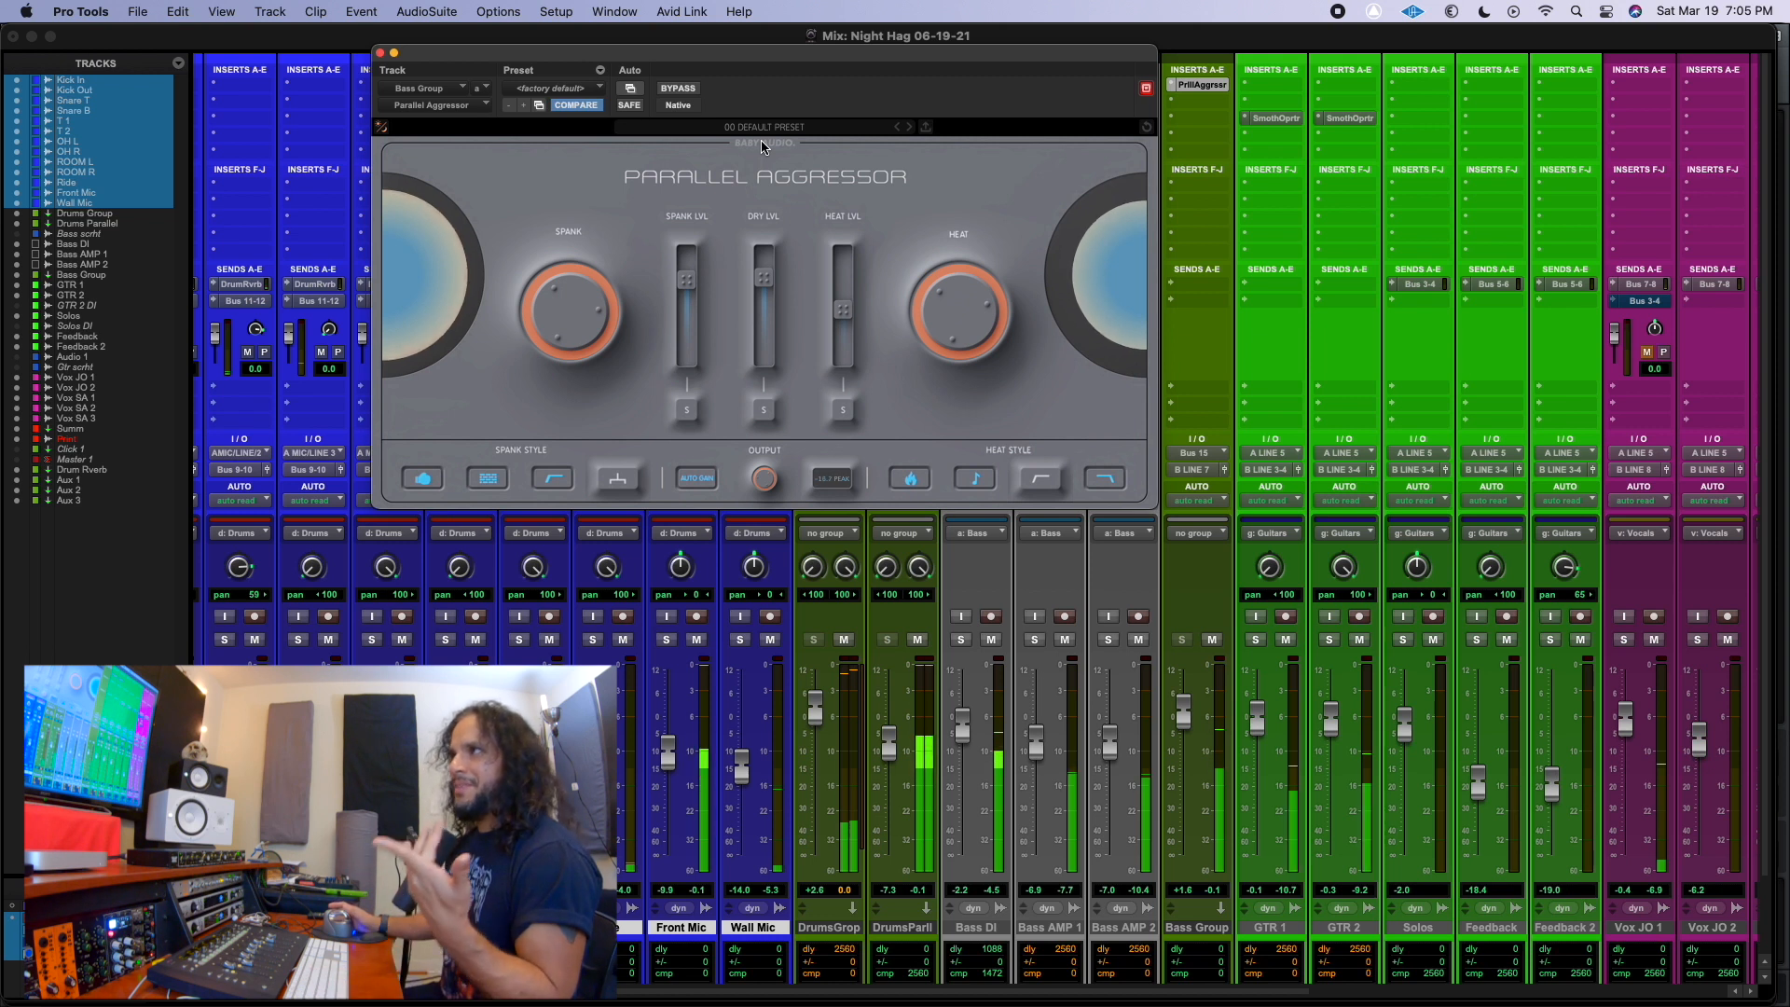
click(761, 145)
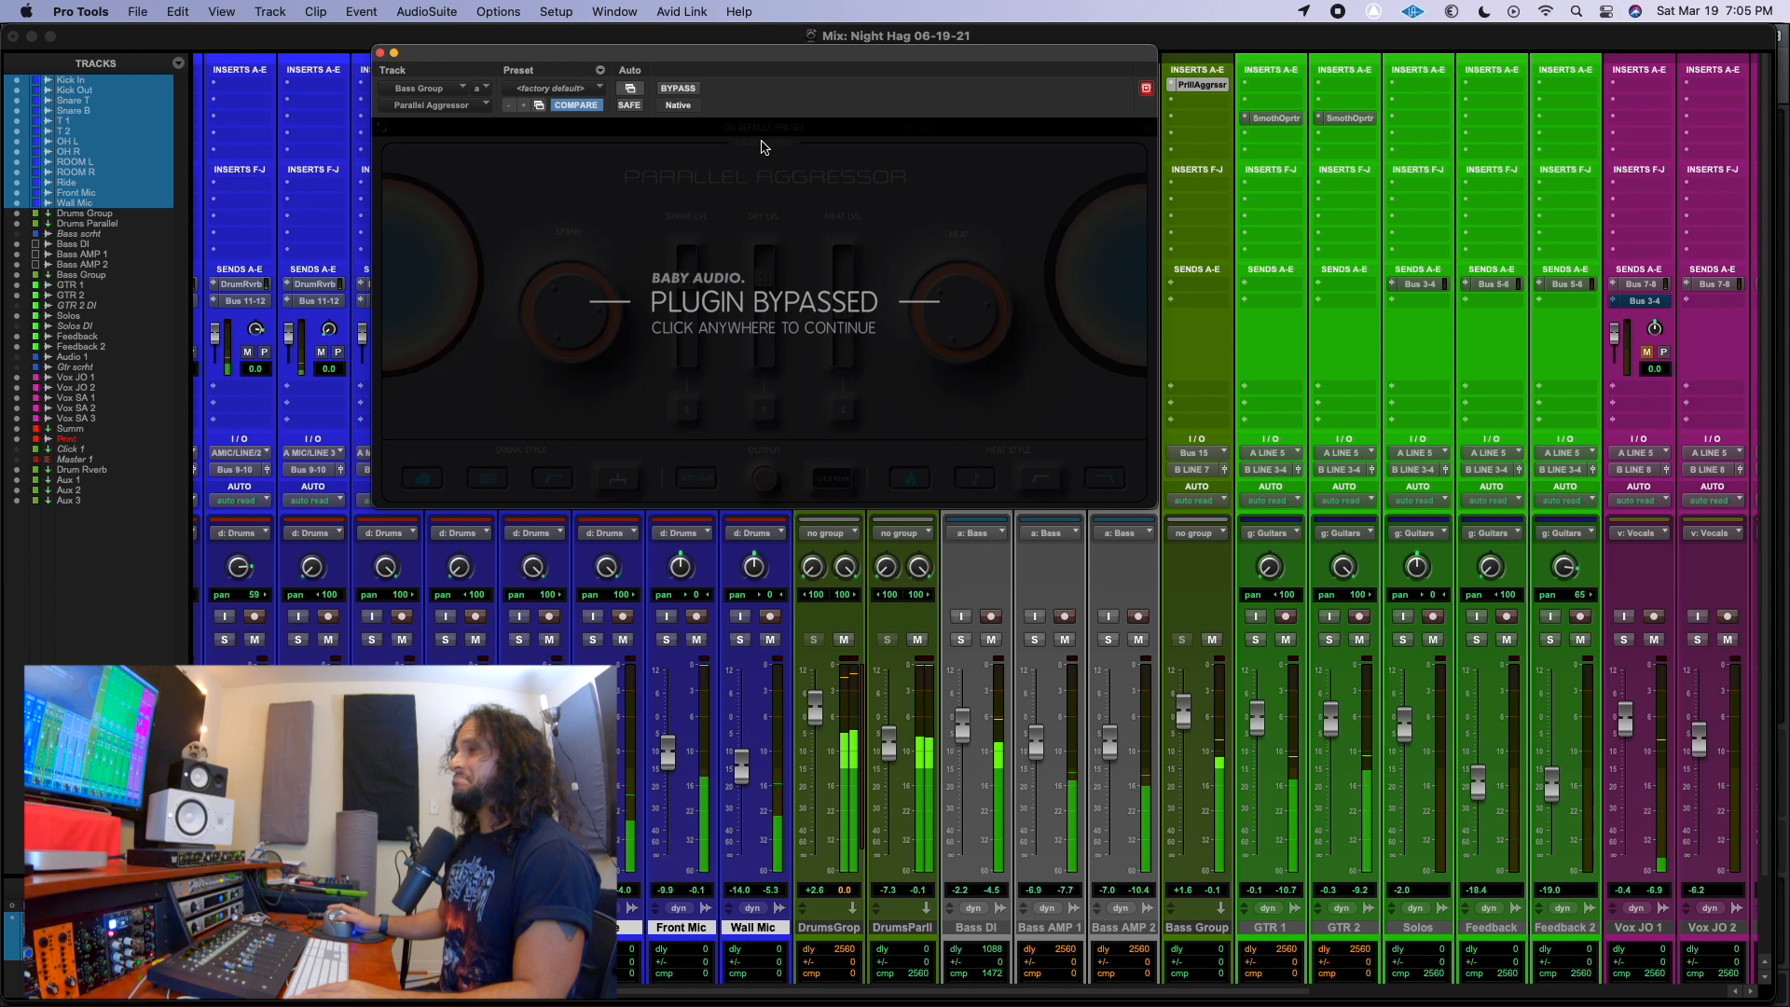
click(762, 147)
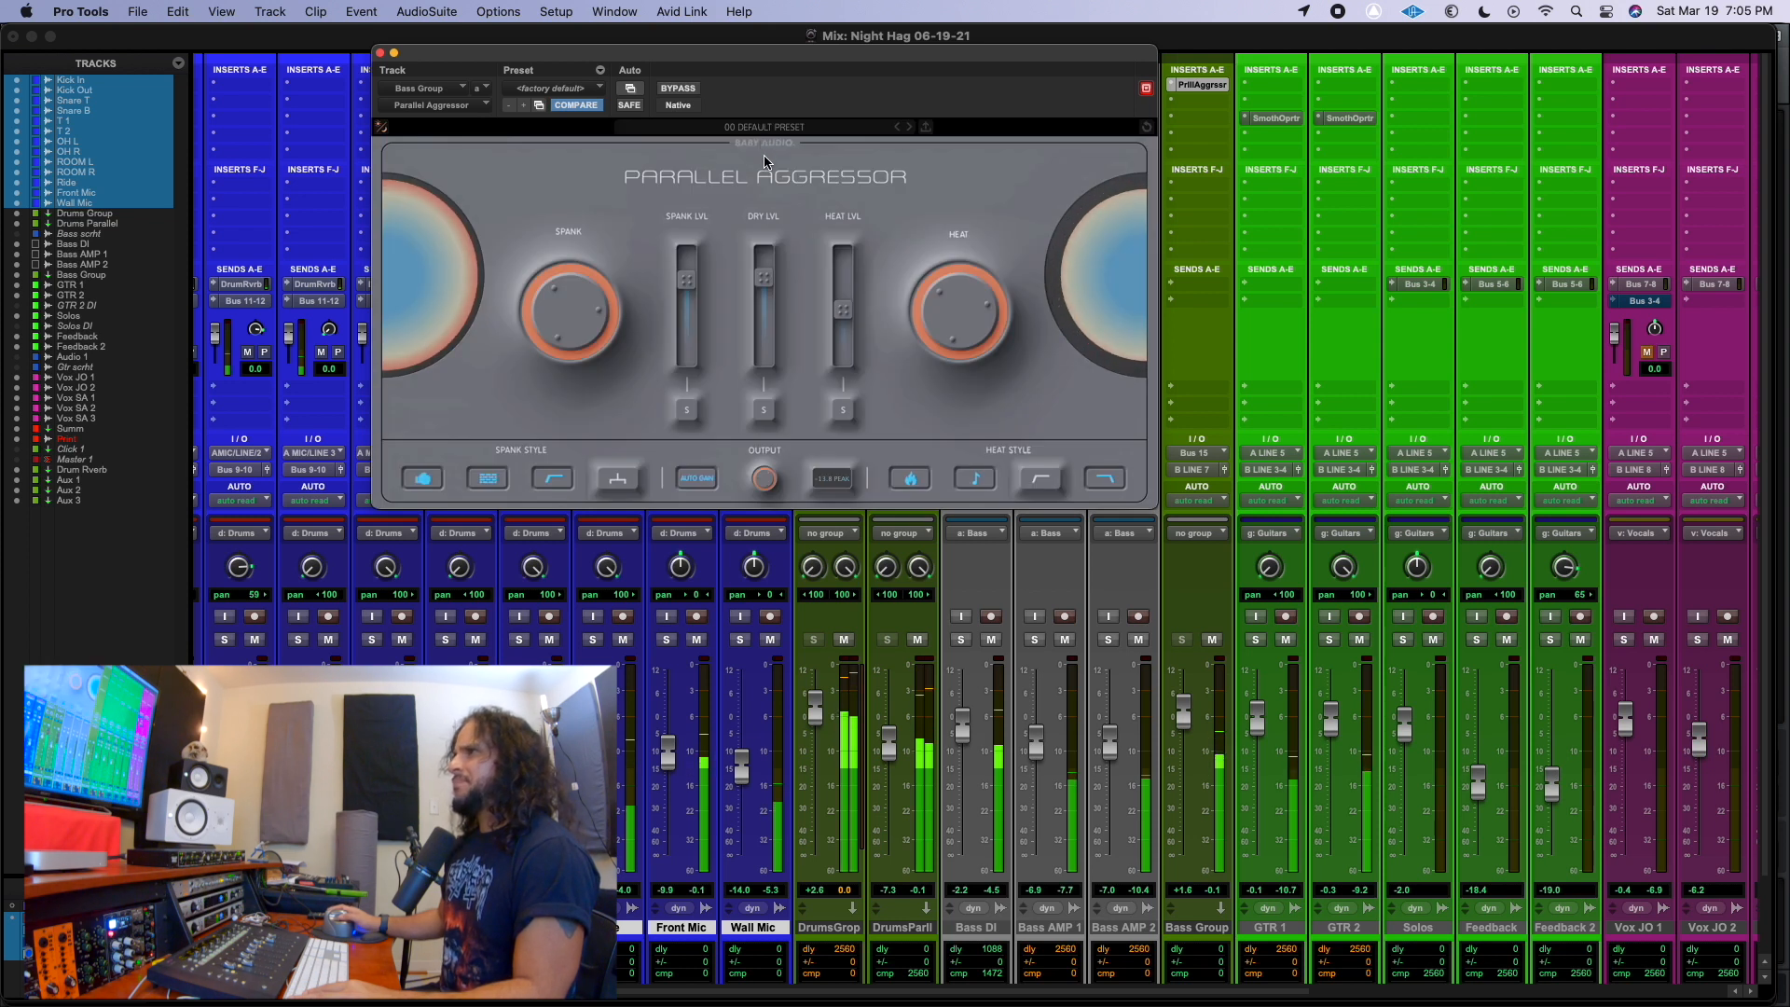